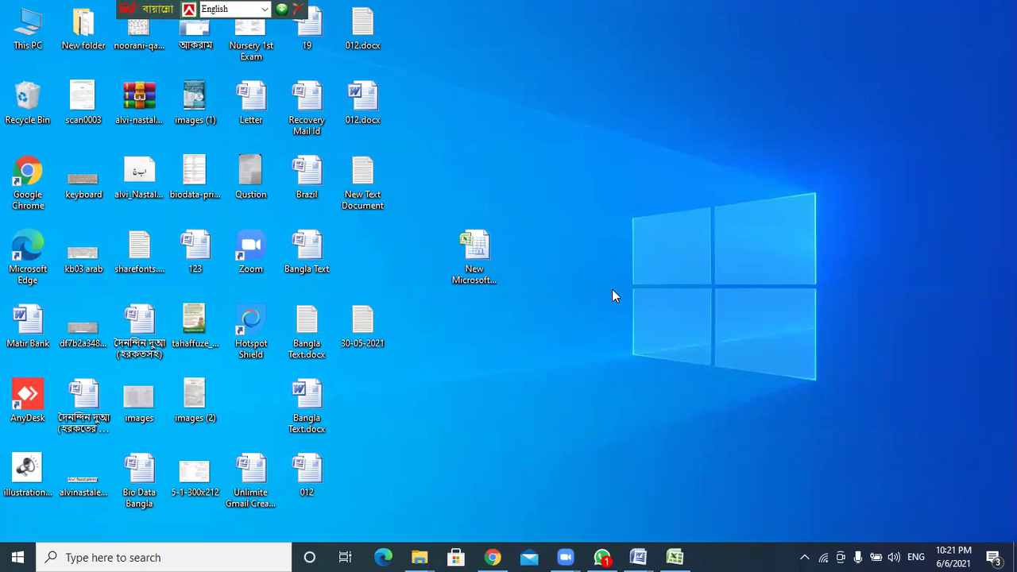
Switch to the Excel Sheet document in Word, review the class outline, and minimize it again.
mouse_move(640, 557)
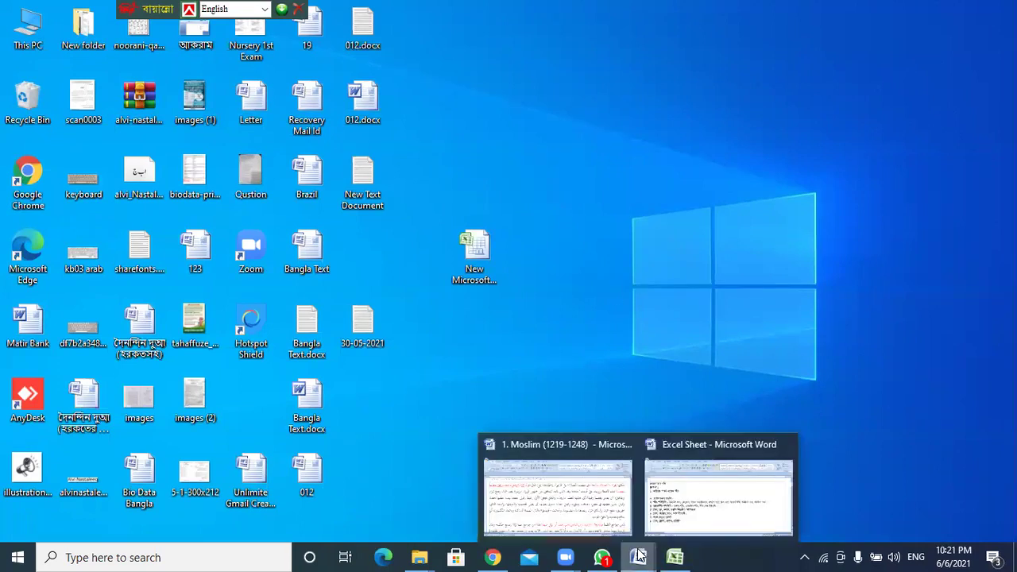
left_click(711, 504)
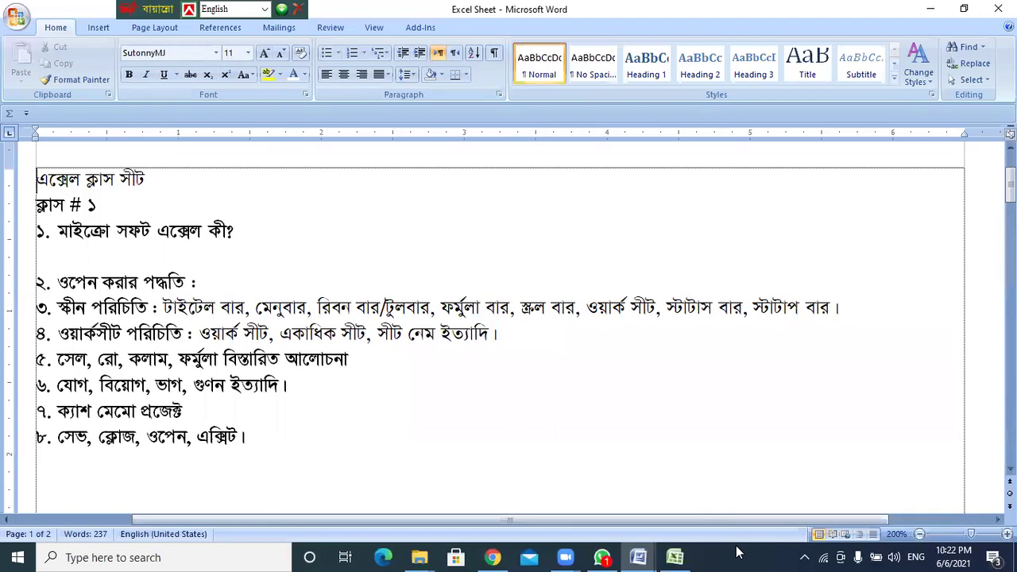
left_click(930, 9)
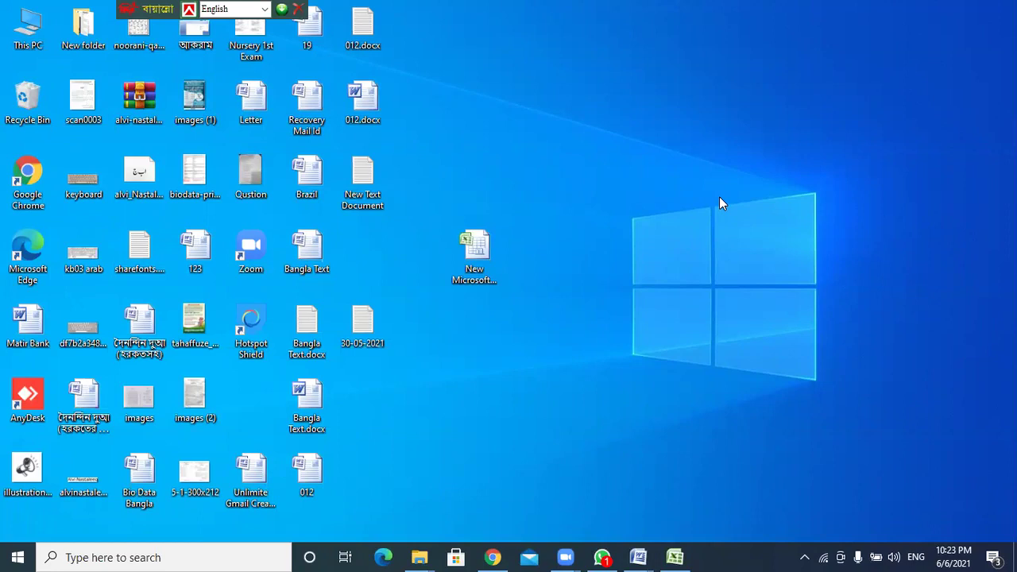
Delete the existing Excel worksheet file from the desktop and create a new Excel worksheet there named "1 Class".
left_click_drag(552, 211, 458, 282)
key("Delete")
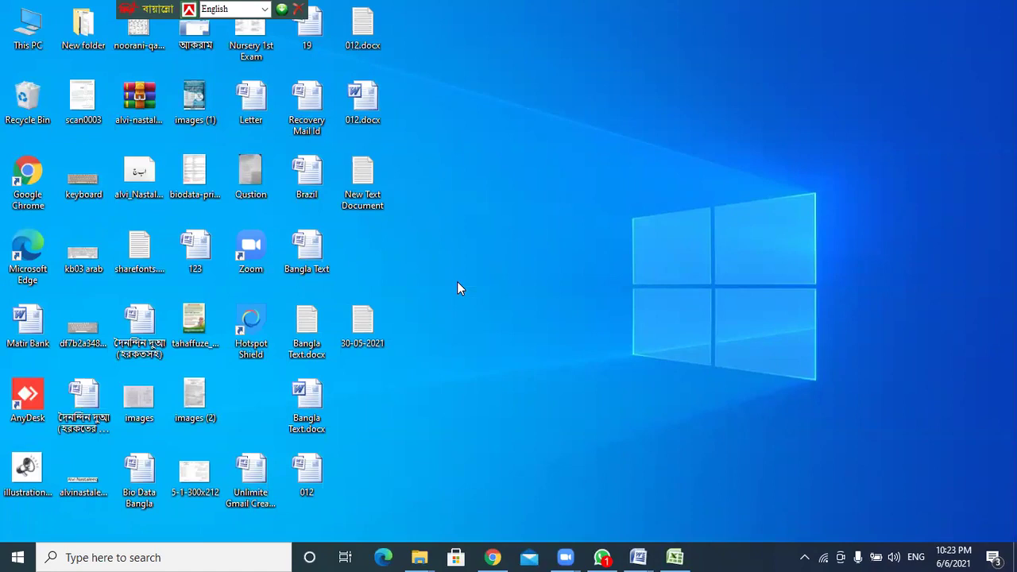
right_click(480, 165)
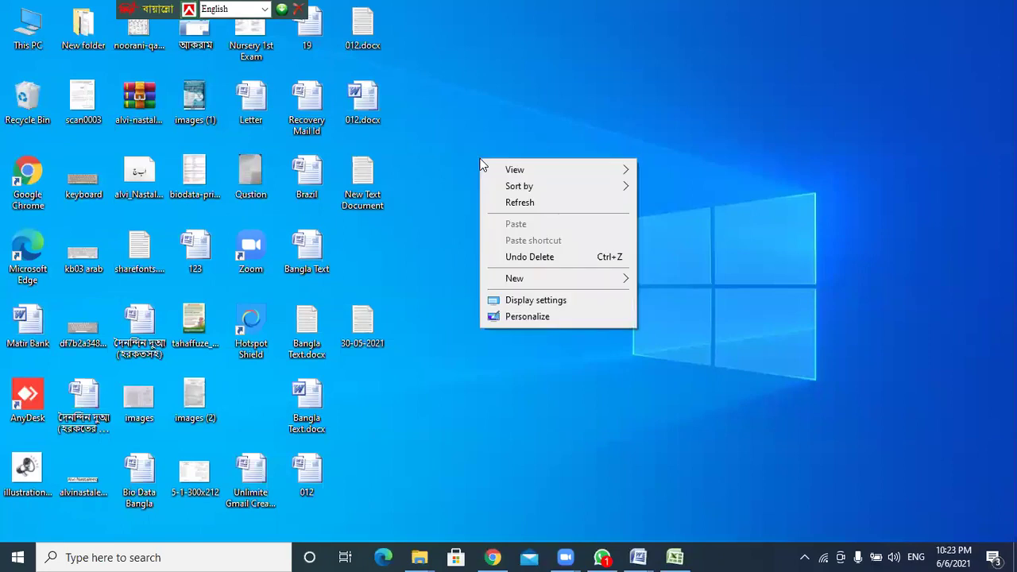
mouse_move(563, 291)
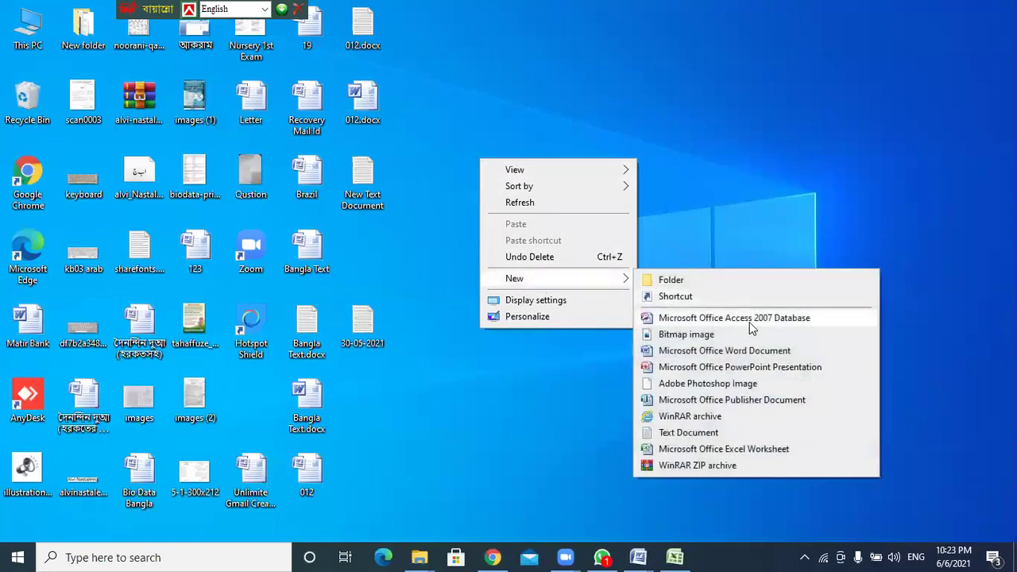
left_click(784, 450)
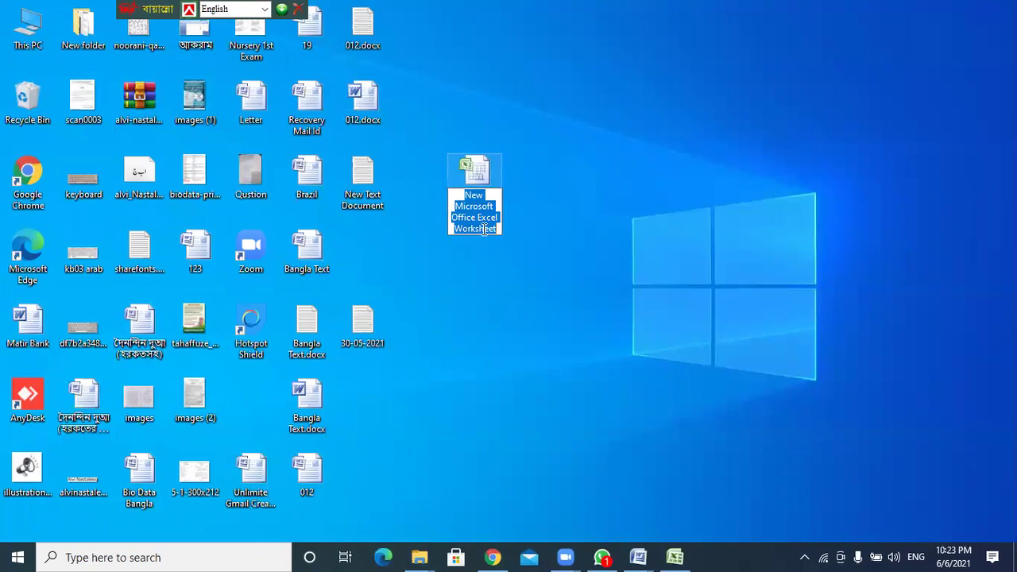
type("1 Class")
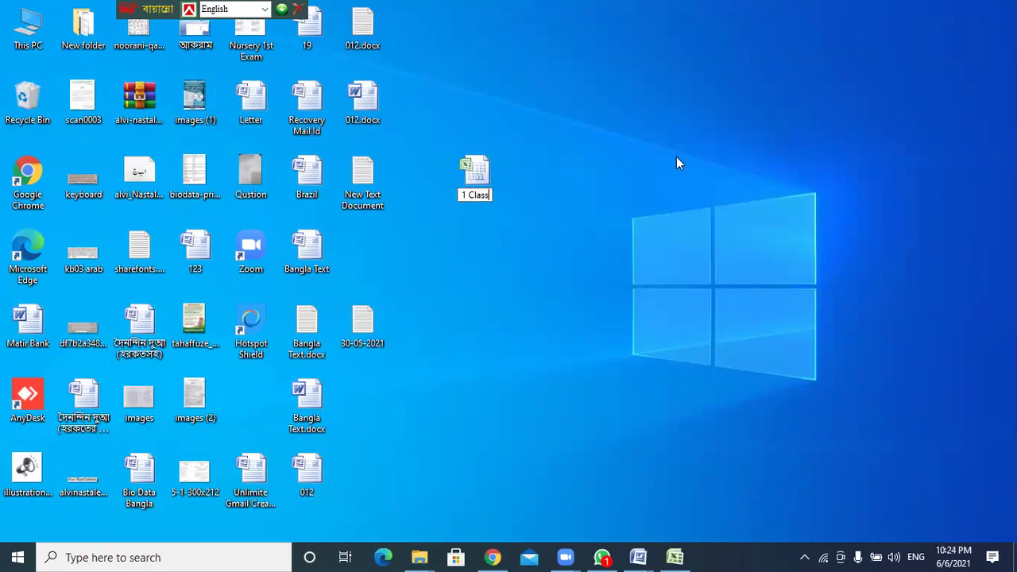
key("Return")
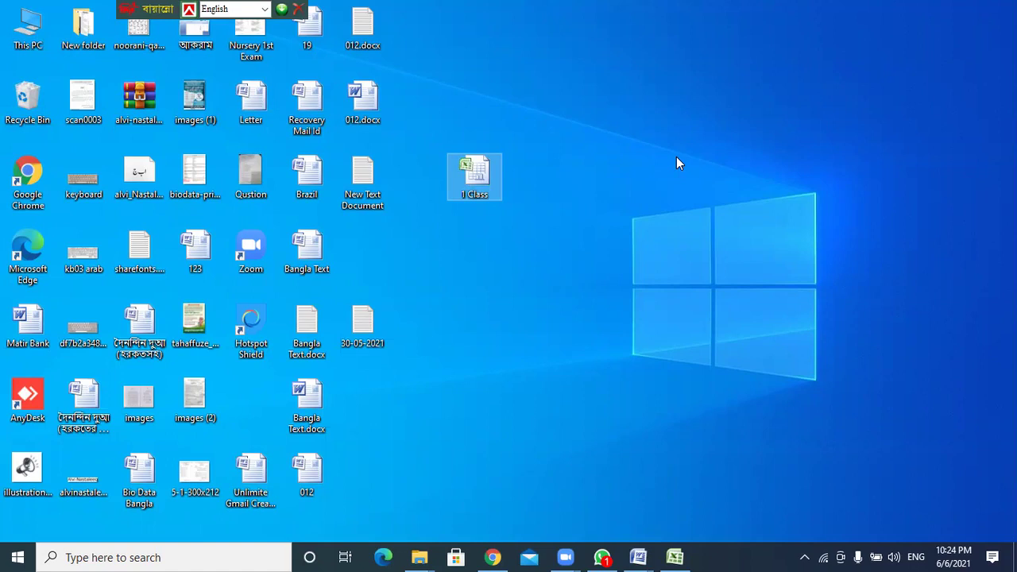
left_click(588, 214)
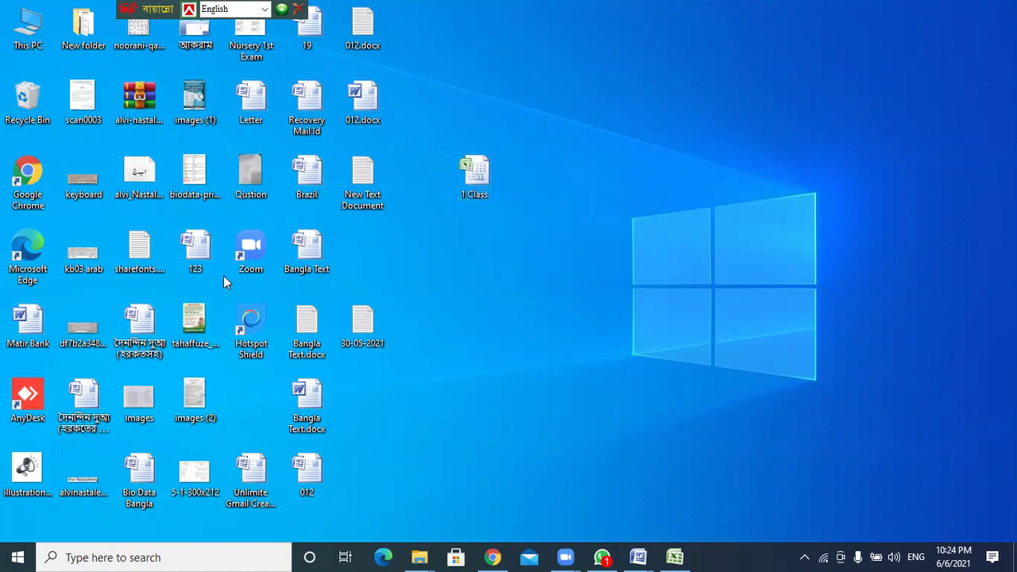
Launch Microsoft Office Excel 2007 from the installed programs with a blank workbook.
left_click(18, 557)
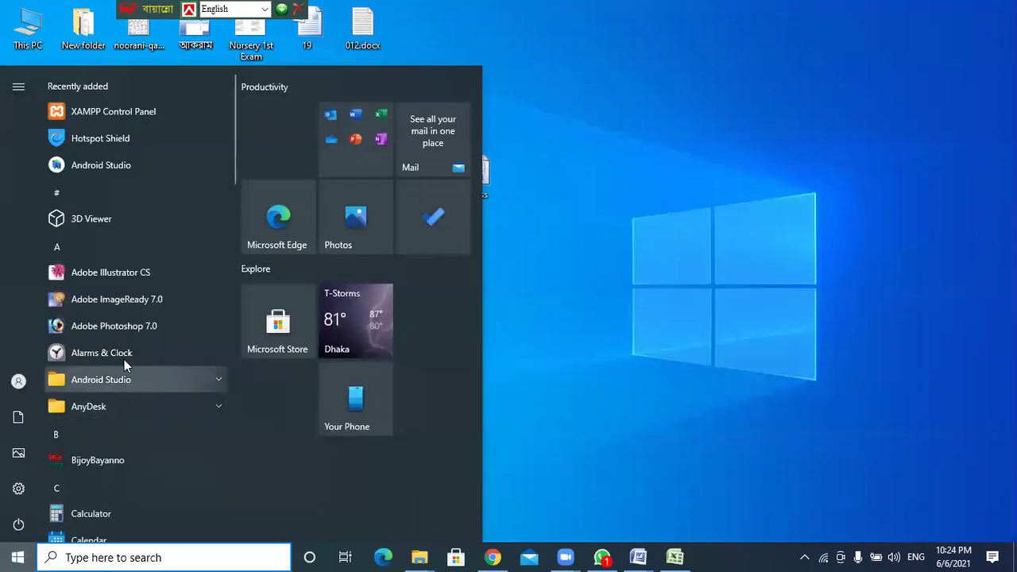
scroll(127, 342, "down", 7)
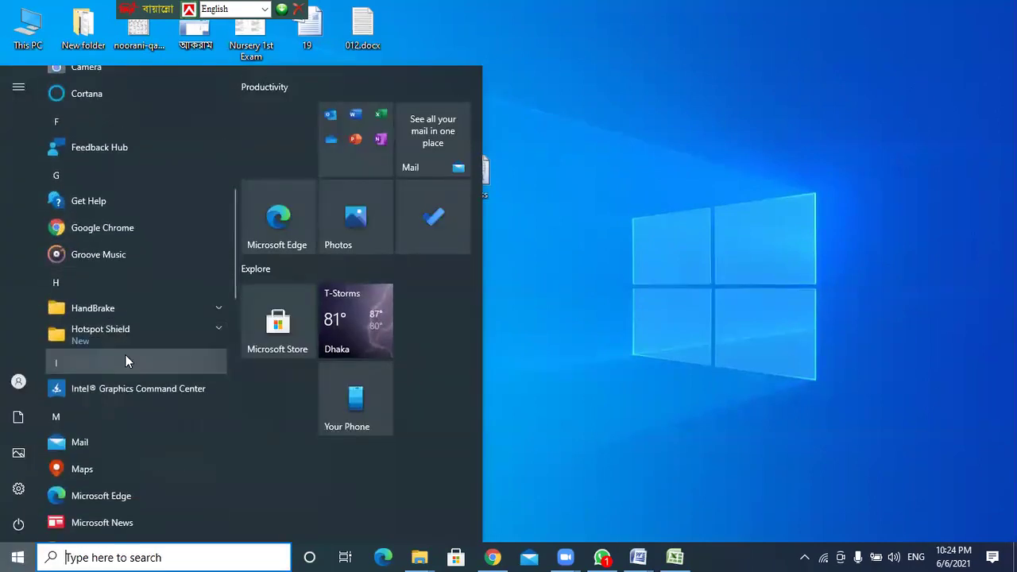
scroll(126, 358, "down", 3)
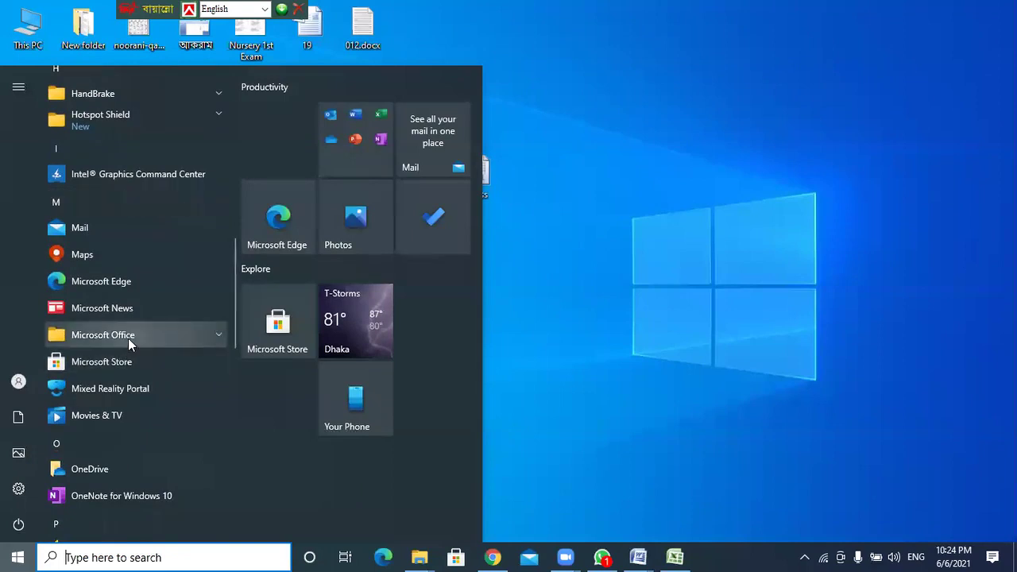
scroll(108, 332, "down", 3)
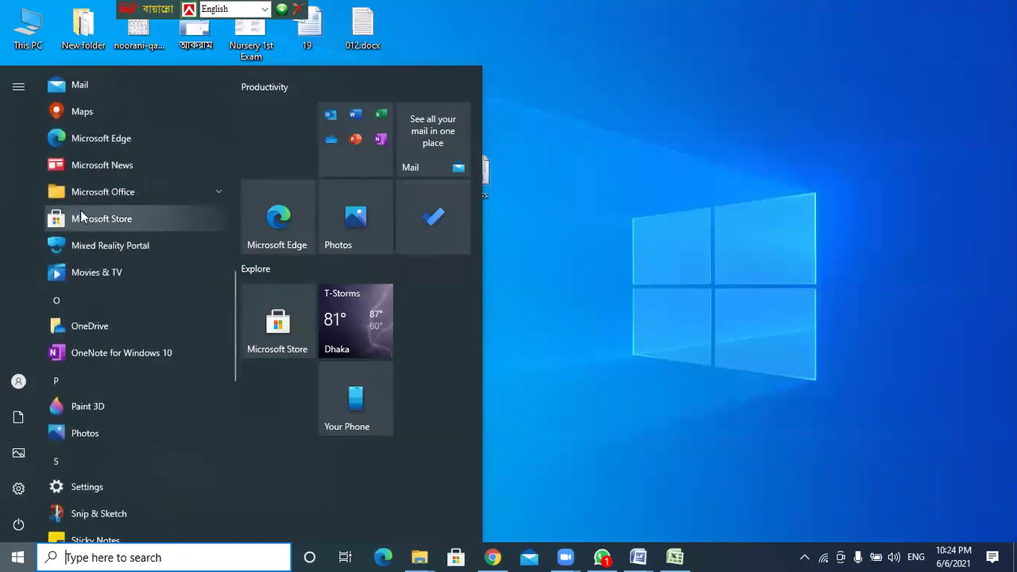
left_click(99, 193)
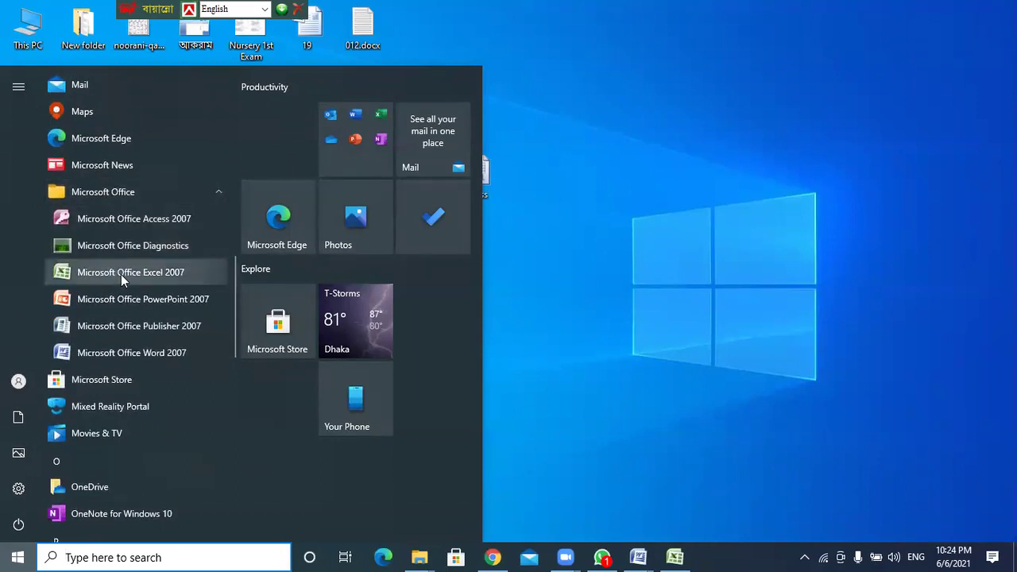
left_click(168, 279)
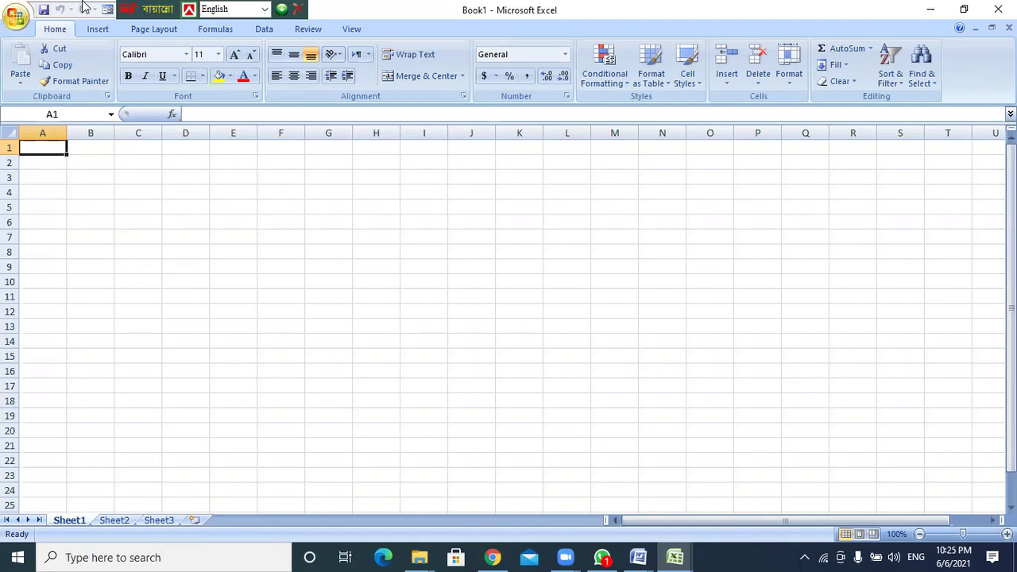
Move the floating Bijoy Bayanno keyboard bar clear of the quick-access commands and workbook title, and select cell G5.
left_click(218, 9)
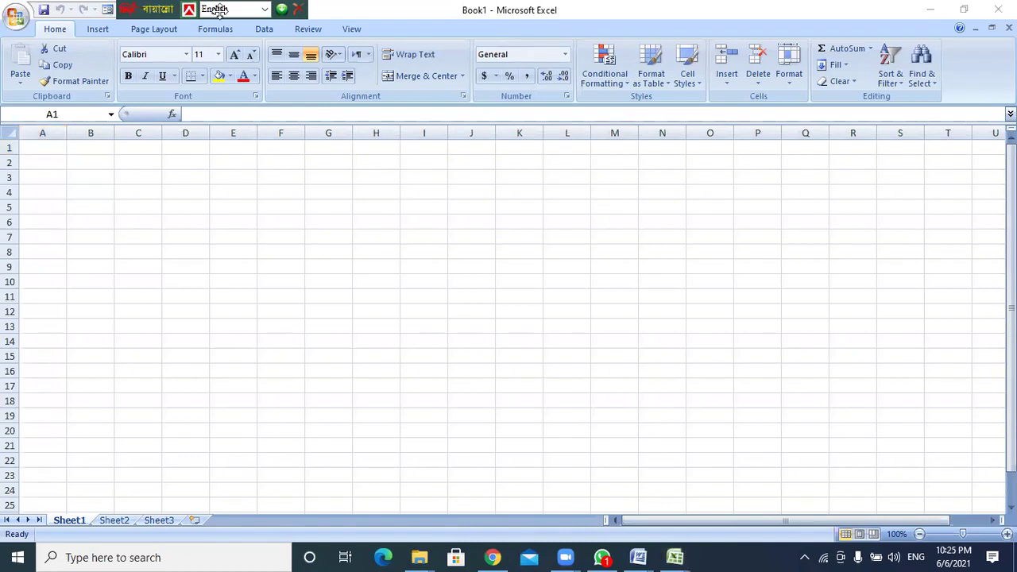
left_click_drag(149, 10, 597, 11)
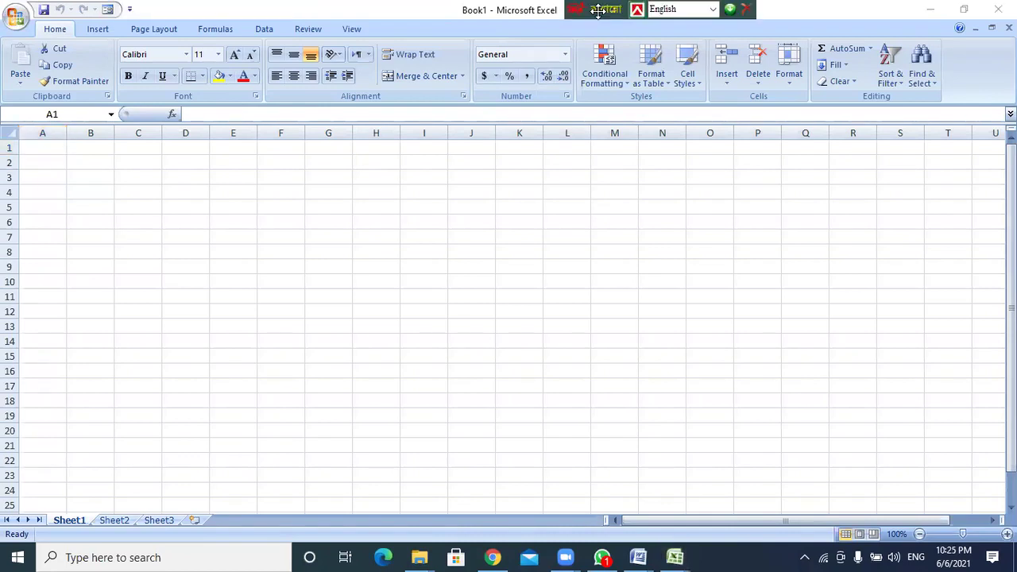
left_click(154, 205)
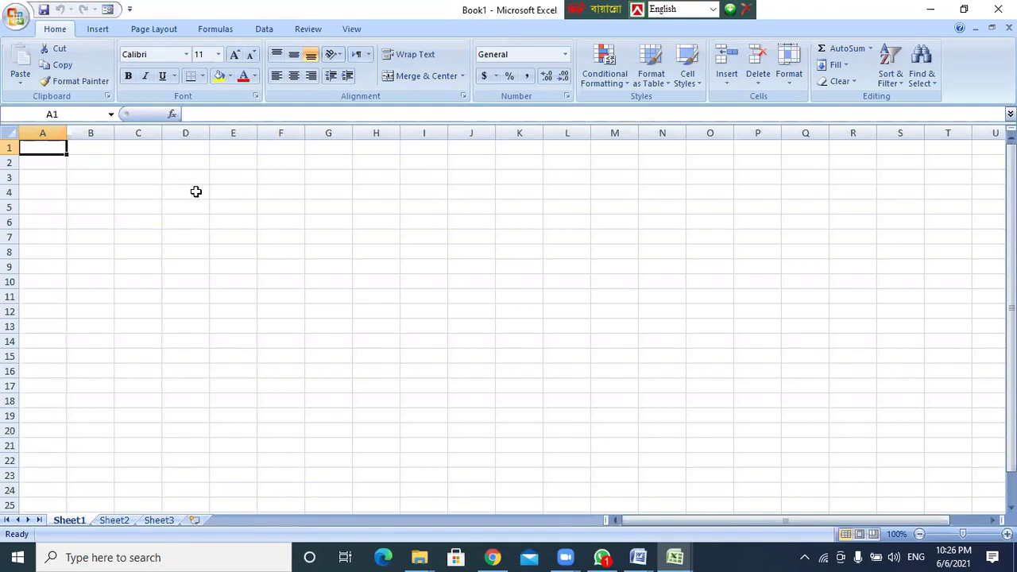
left_click(321, 205)
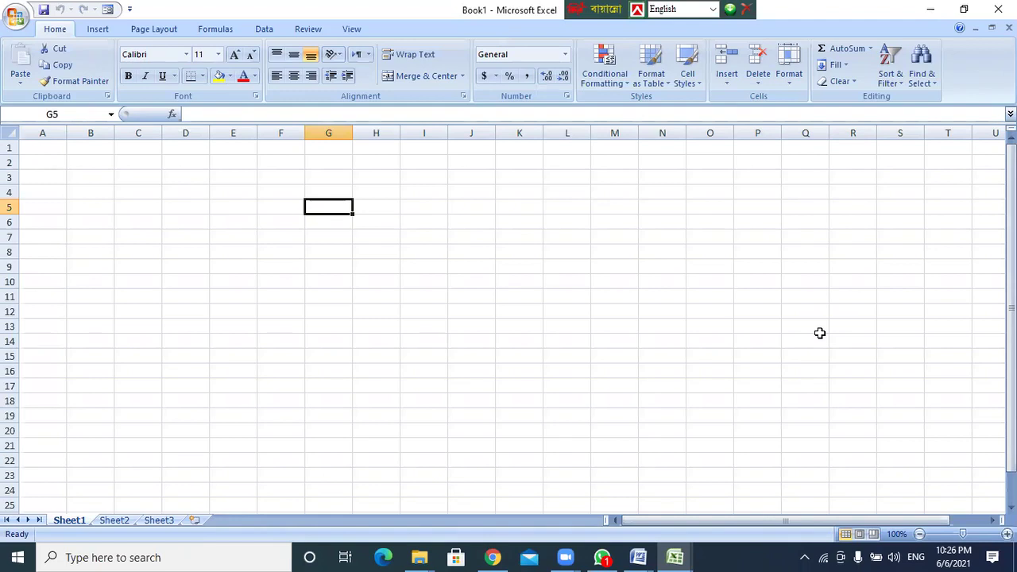
left_click(585, 8)
left_click_drag(586, 8, 693, 8)
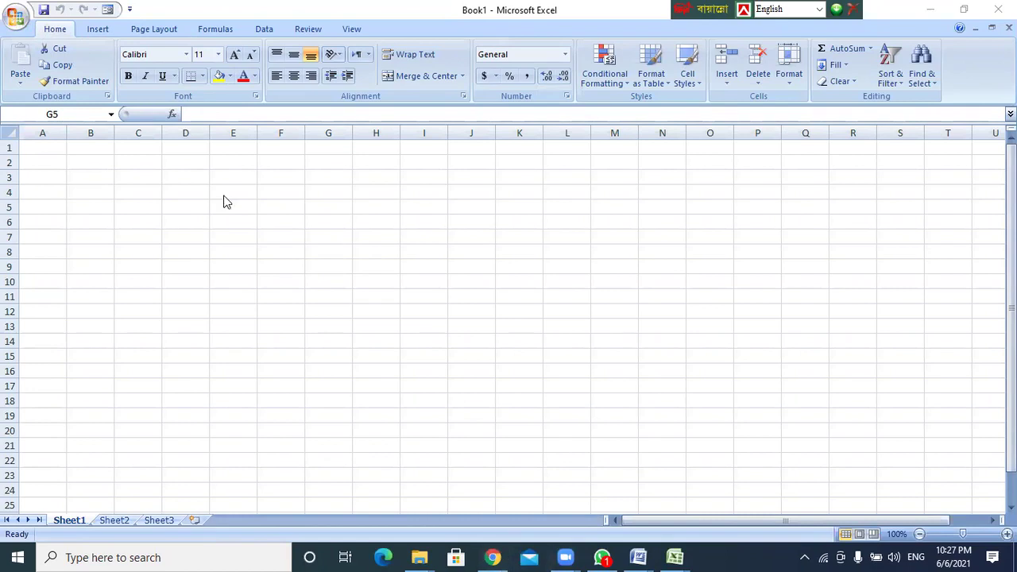
Open cell G5 for editing in the formula bar.
left_click(245, 115)
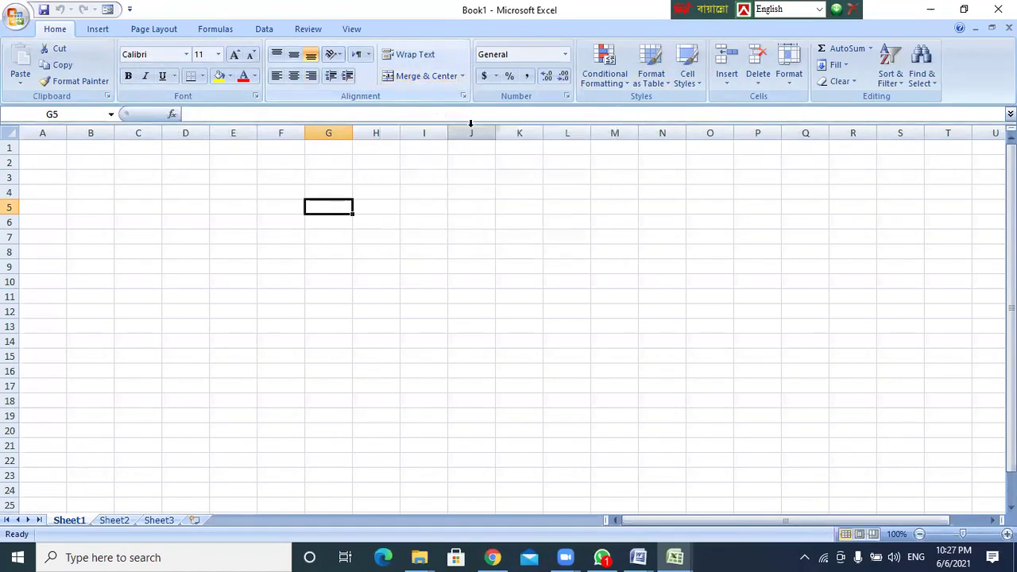
left_click(225, 112)
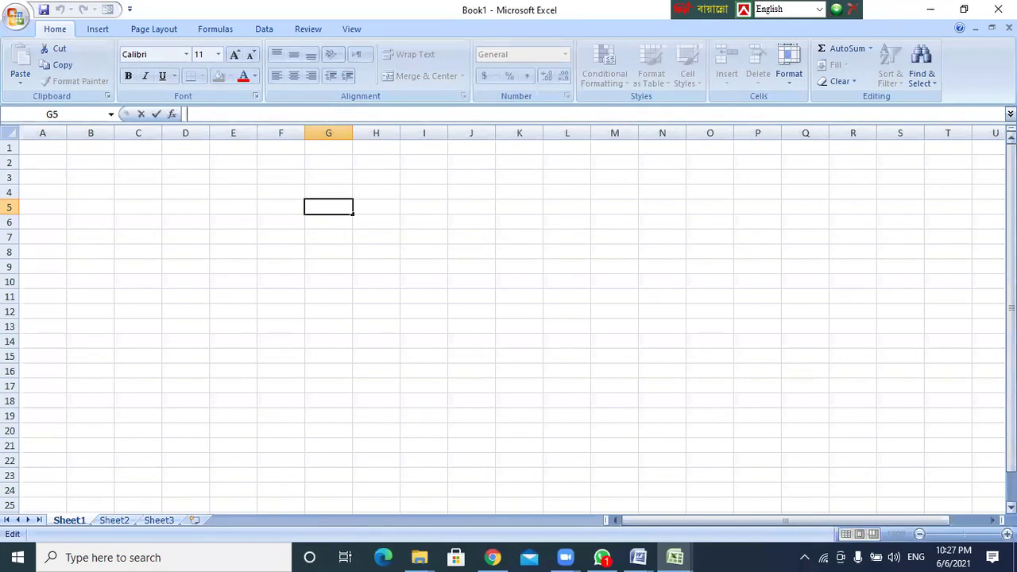
left_click_drag(1011, 310, 1011, 338)
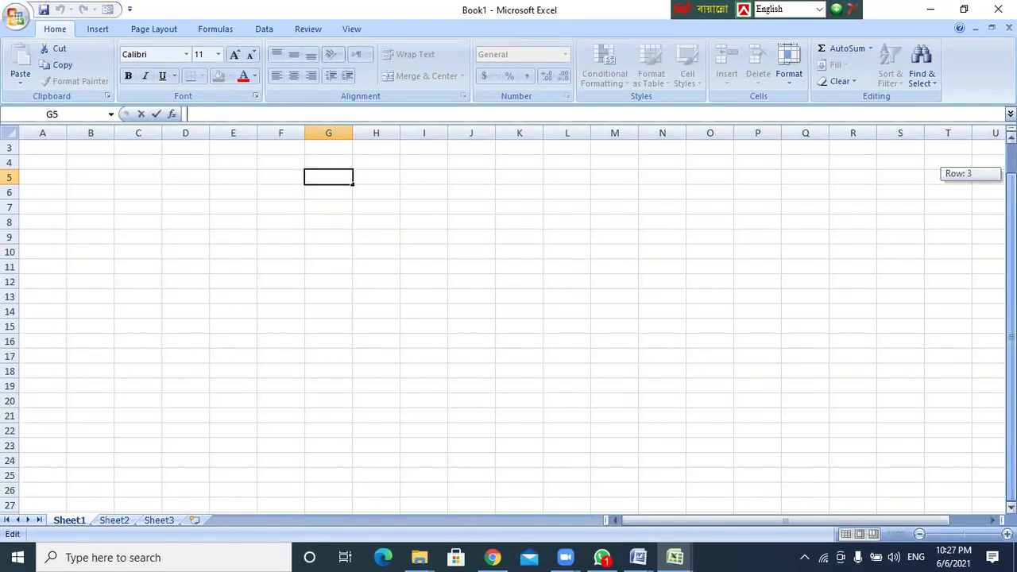
left_click_drag(1011, 163, 1011, 151)
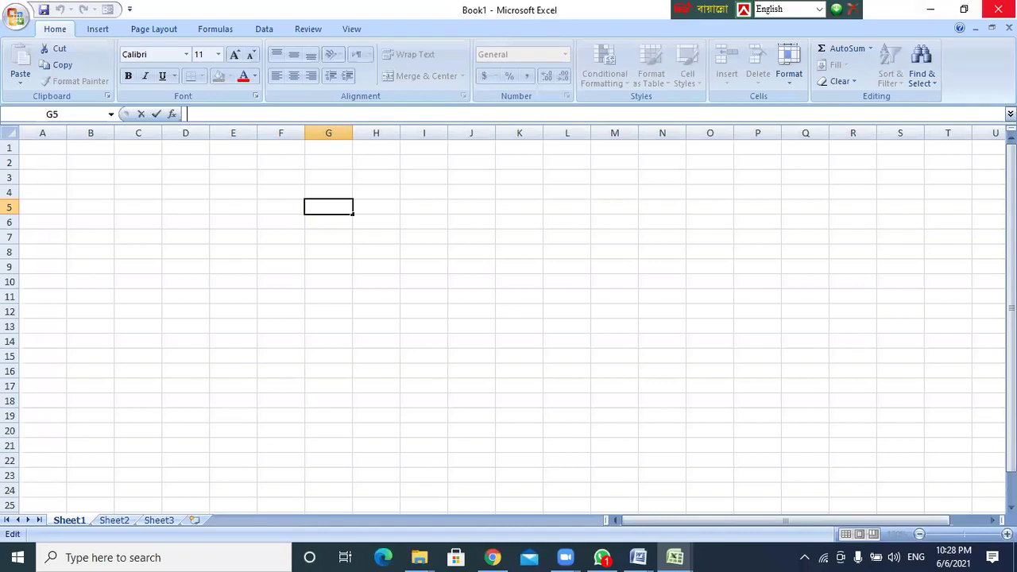
Restore the Book1 window to a smaller size, reposition it on the desktop, and maximize it again.
left_click(966, 7)
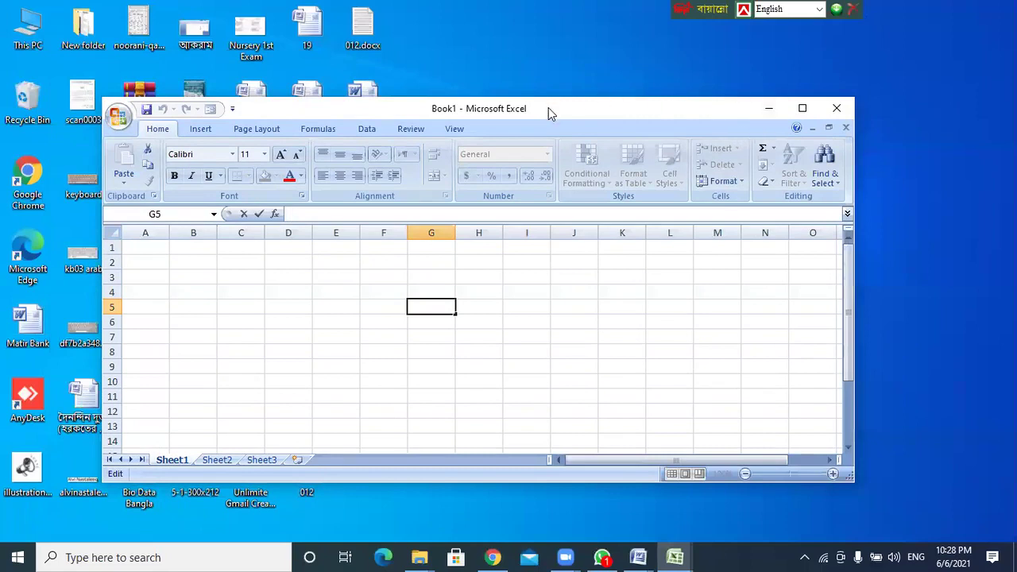
mouse_move(554, 113)
left_mouse_down()
mouse_move(504, 156)
mouse_move(467, 43)
mouse_move(591, 146)
mouse_move(564, 101)
left_mouse_up()
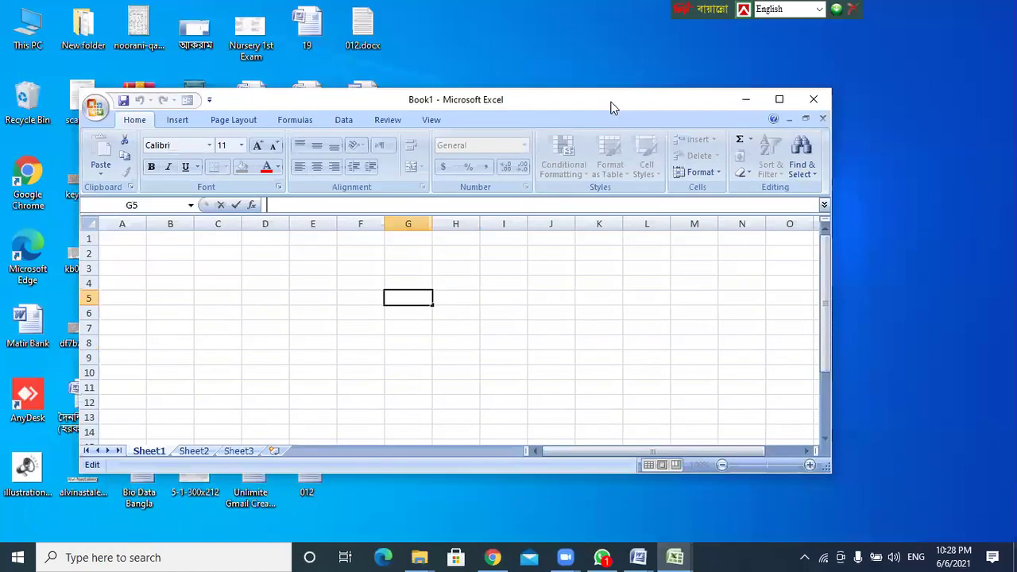
double_click(559, 100)
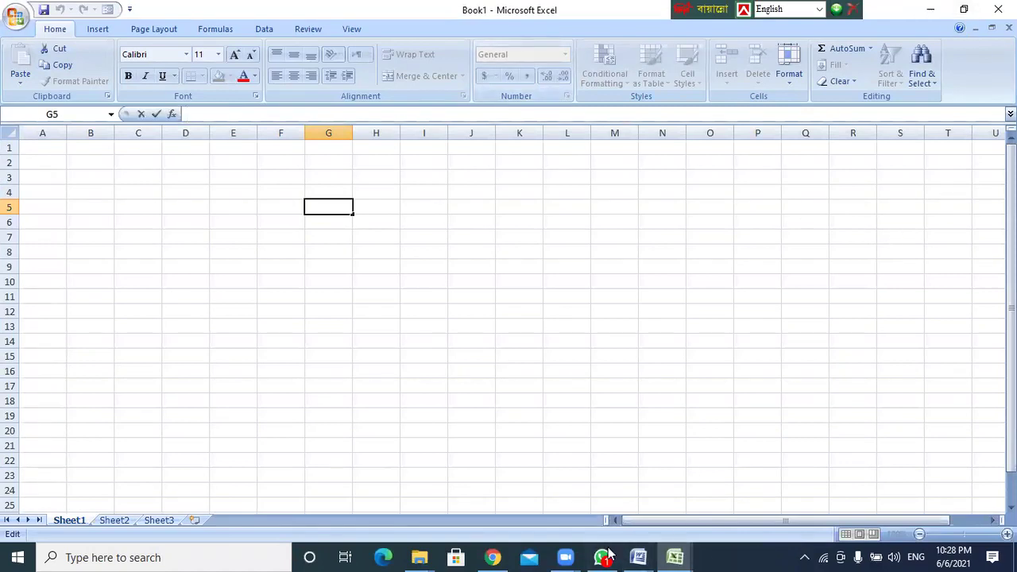
Minimize the Book1 window and bring it back on screen.
left_click(932, 14)
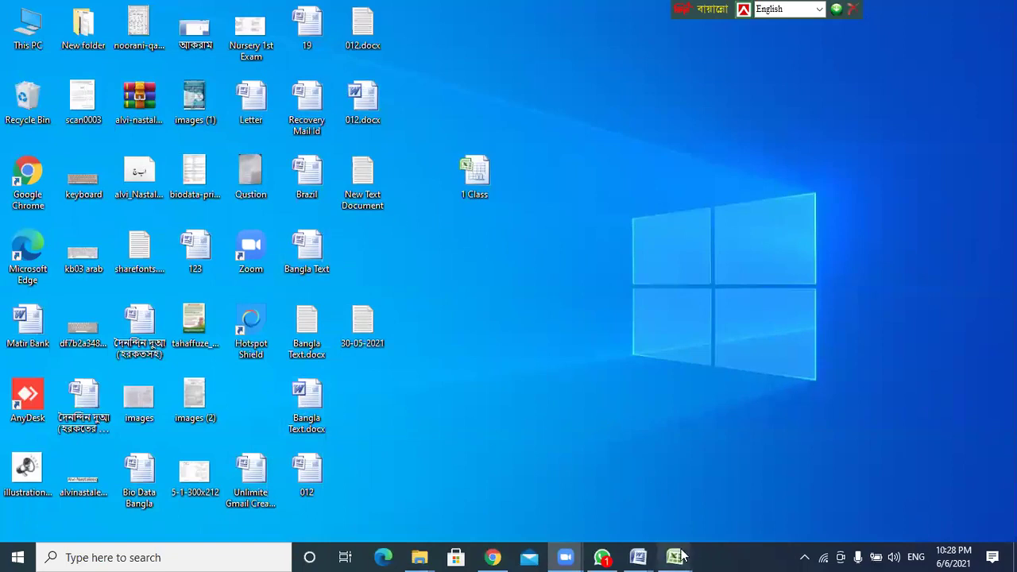
mouse_move(678, 557)
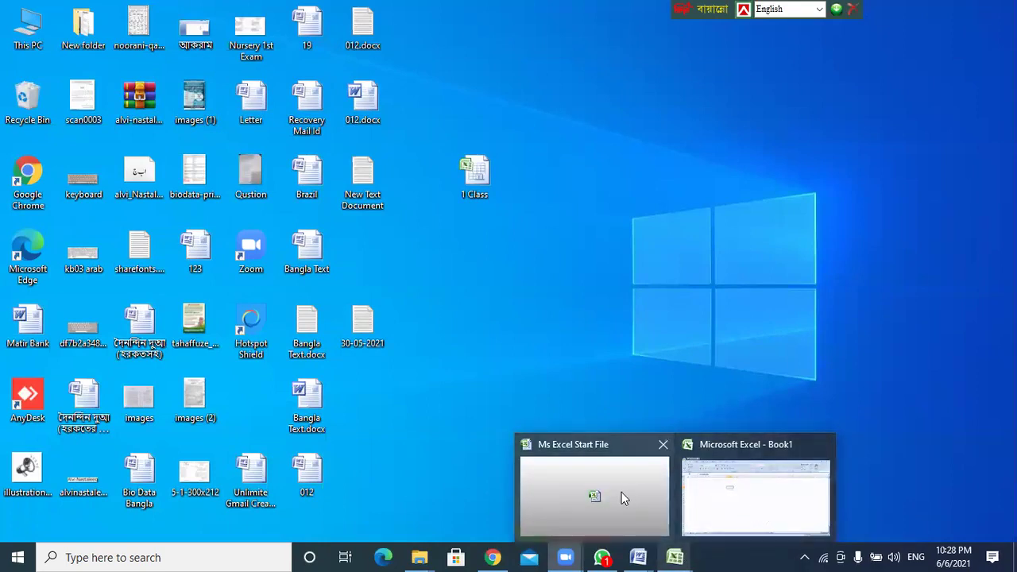
left_click(760, 492)
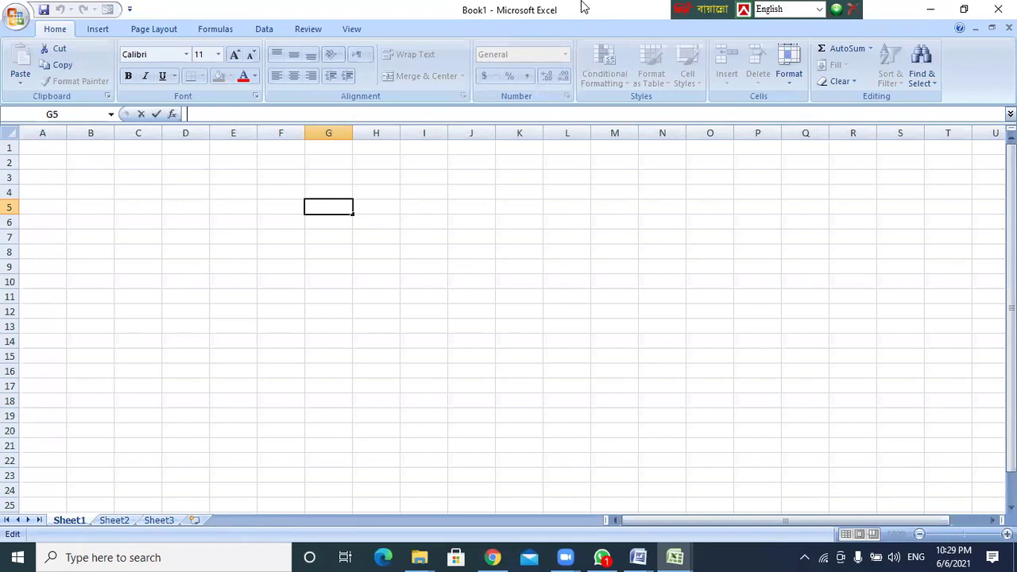
Examine the Insert and Page Layout command sets and return to the Home commands.
left_click(88, 32)
left_click(152, 35)
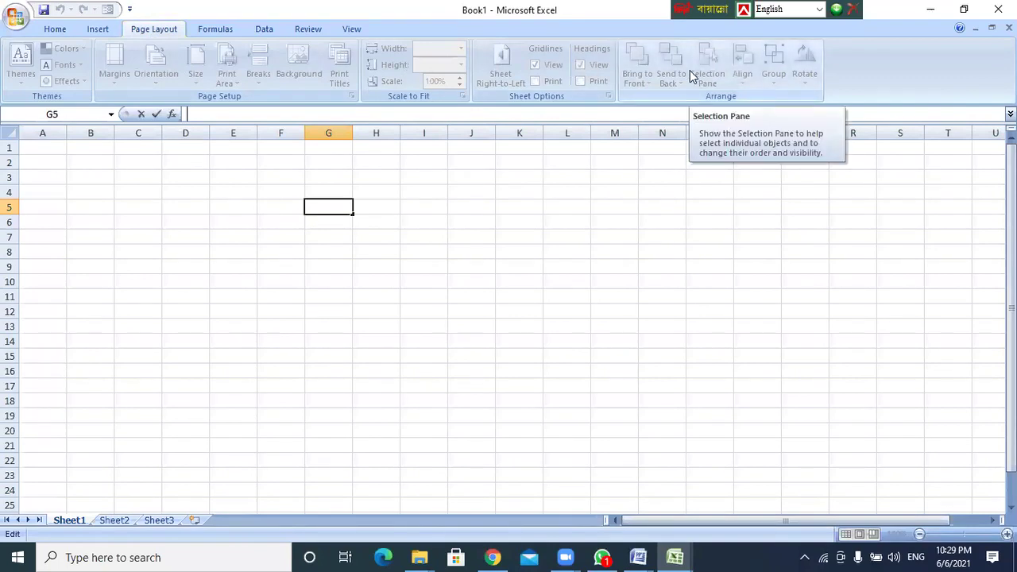
left_click(56, 30)
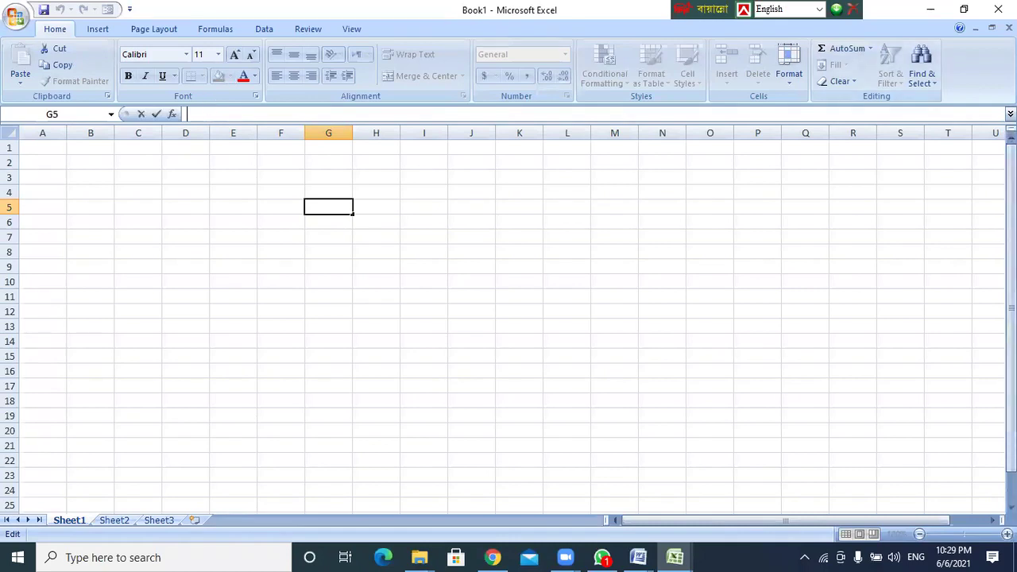
left_click(1011, 286)
mouse_move(1011, 305)
left_mouse_down()
mouse_move(1011, 334)
mouse_move(1012, 306)
left_mouse_up()
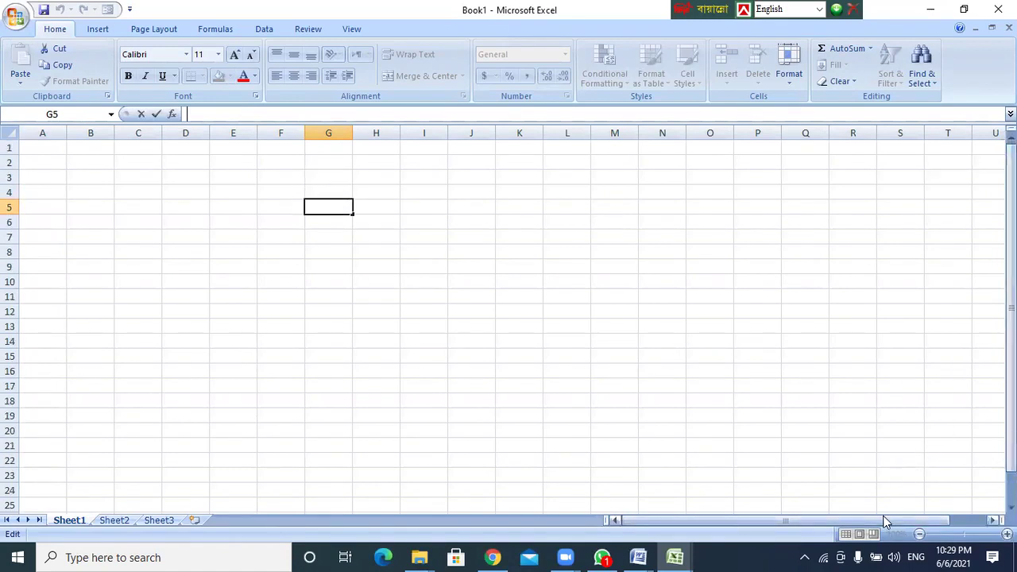
left_click_drag(875, 519, 845, 531)
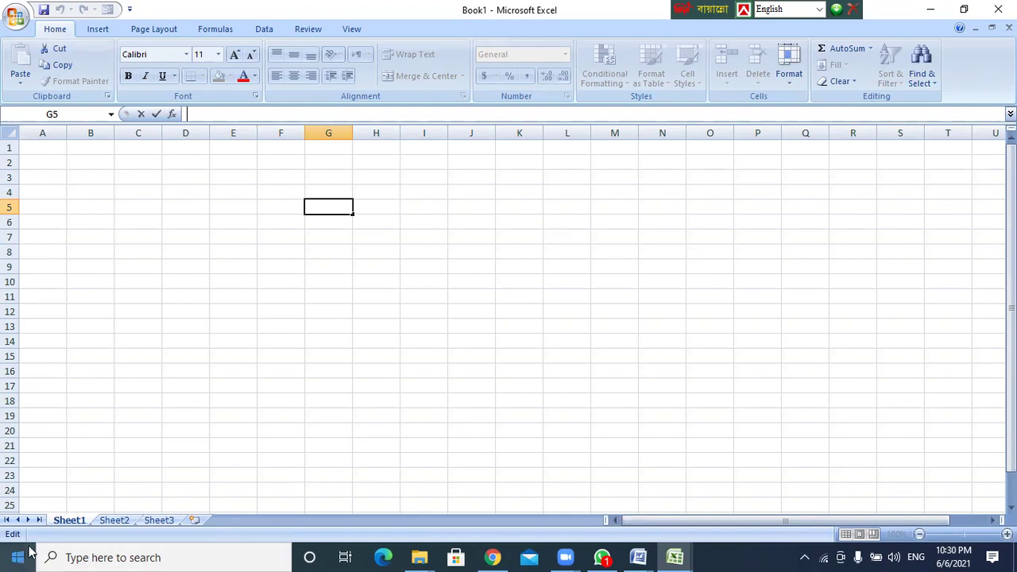
Leave the G5 formula-bar edit and select single cells around Sheet1, including H10, ending with J3.
left_click(138, 433)
left_click(219, 312)
left_click(197, 221)
left_click(158, 310)
left_click(359, 285)
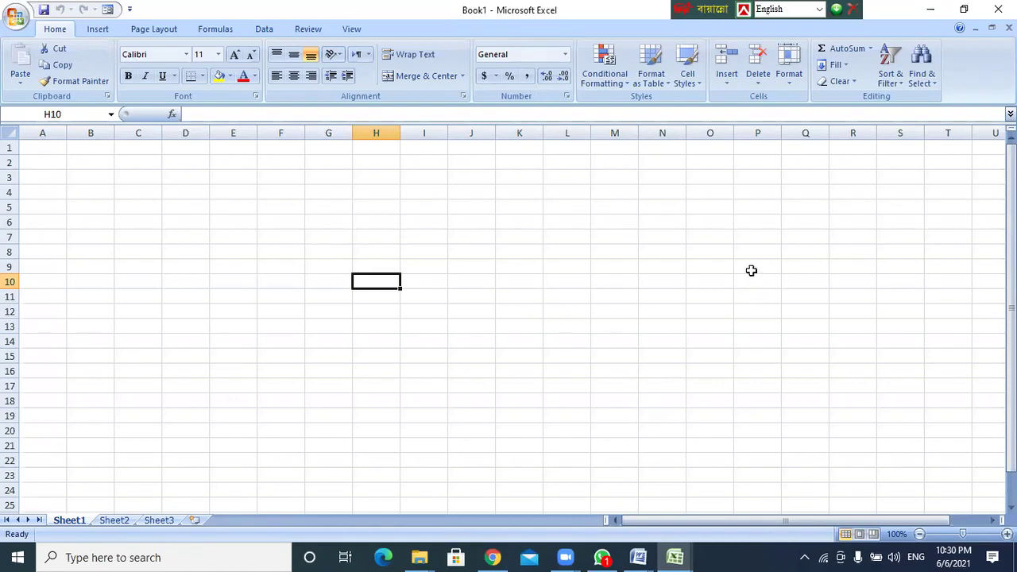
left_click(466, 180)
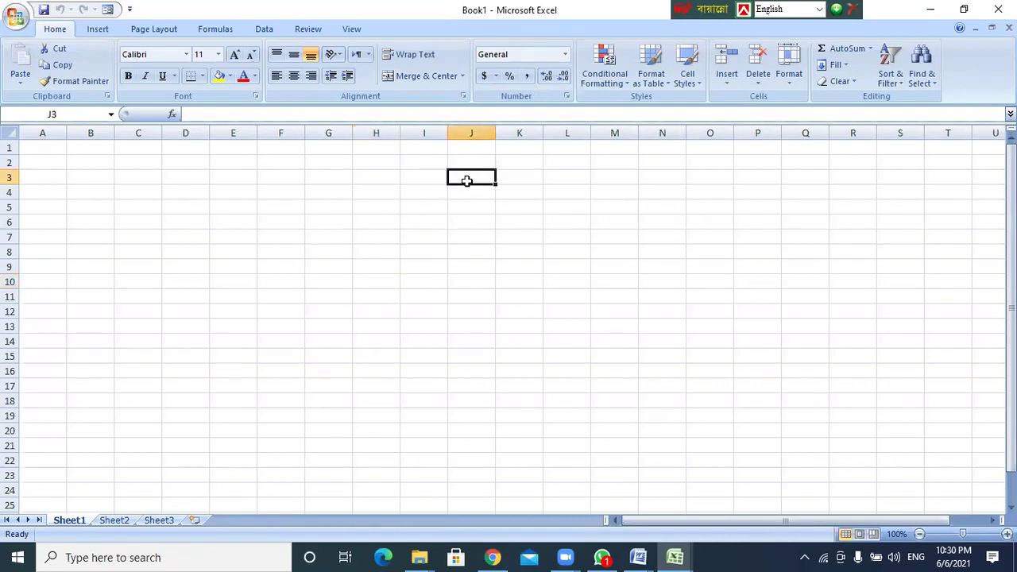
Select the block from C3 to R20, and return to single cells H7, E5, K6 and H6.
left_click(154, 178)
left_click_drag(154, 178, 856, 432)
left_click(376, 239)
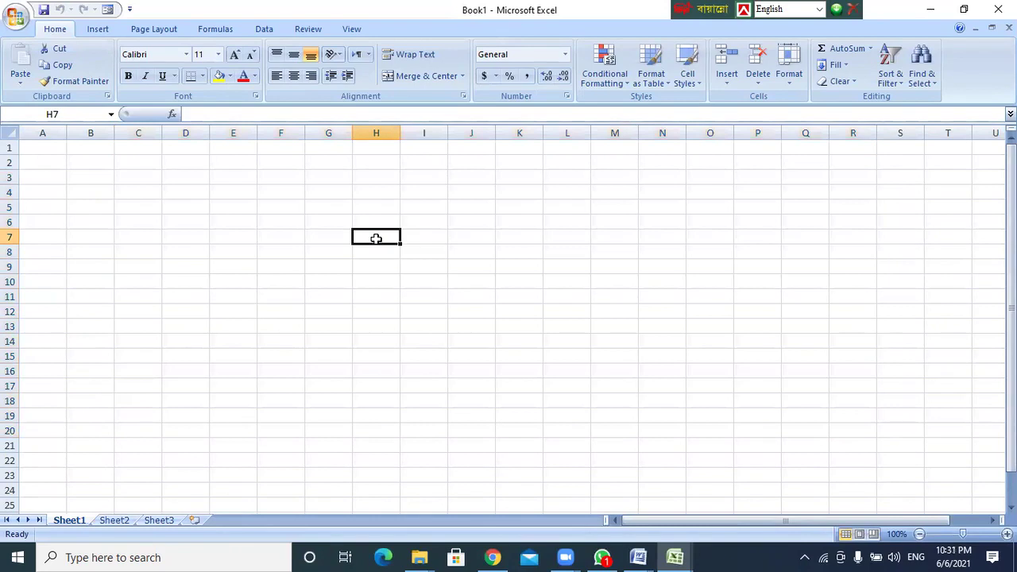
left_click(252, 209)
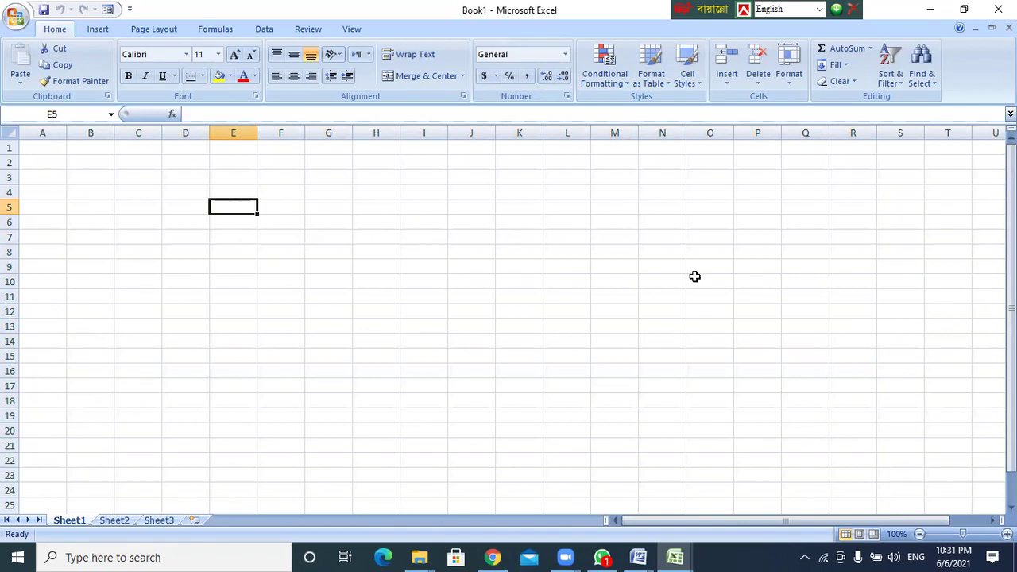
left_click(496, 223)
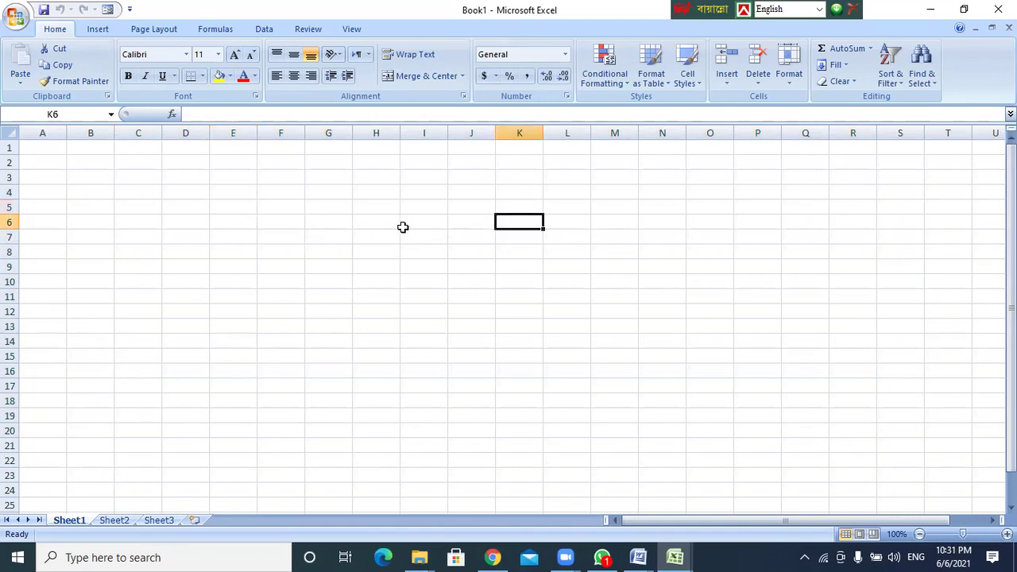
left_click(398, 227)
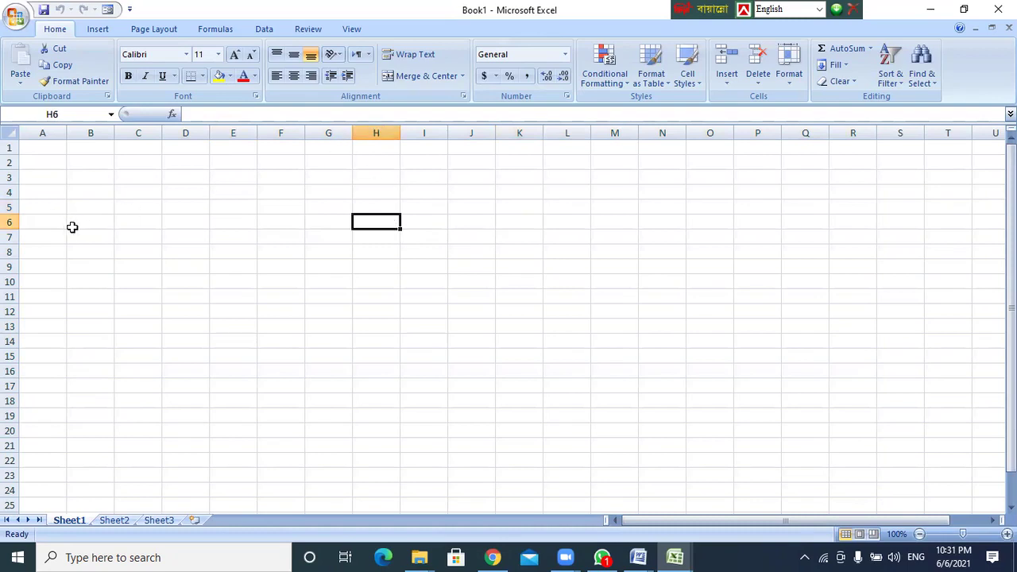
Select the range D3:P20, and go back to single cells N9, I7, H8 and finally N8.
left_click_drag(163, 183, 742, 429)
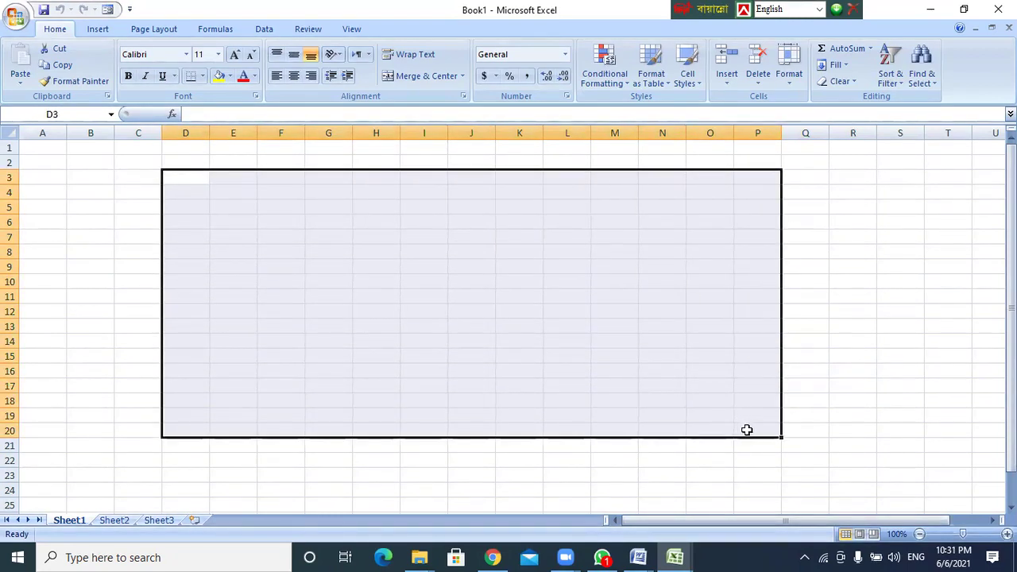
left_click(668, 270)
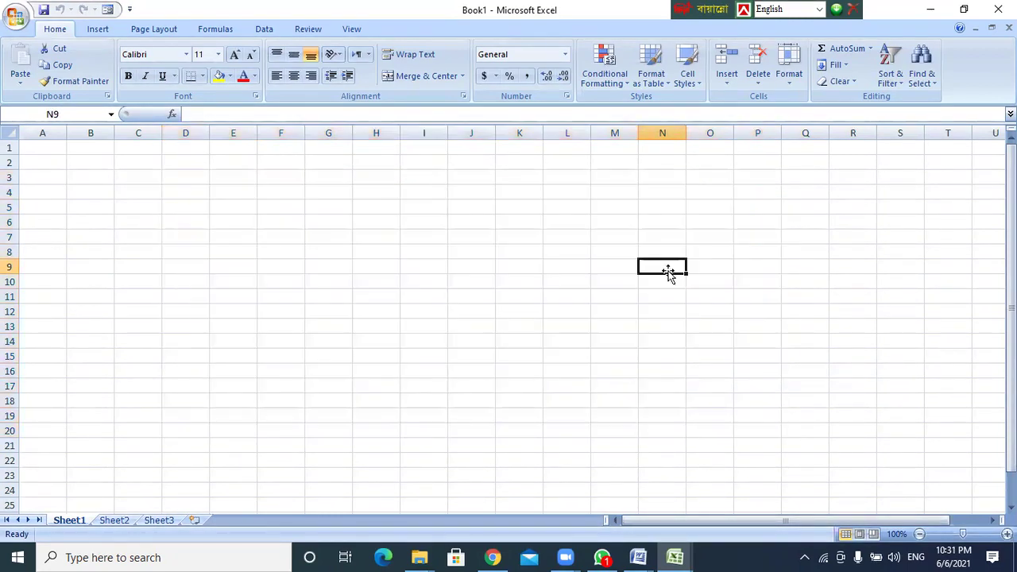
left_click(440, 238)
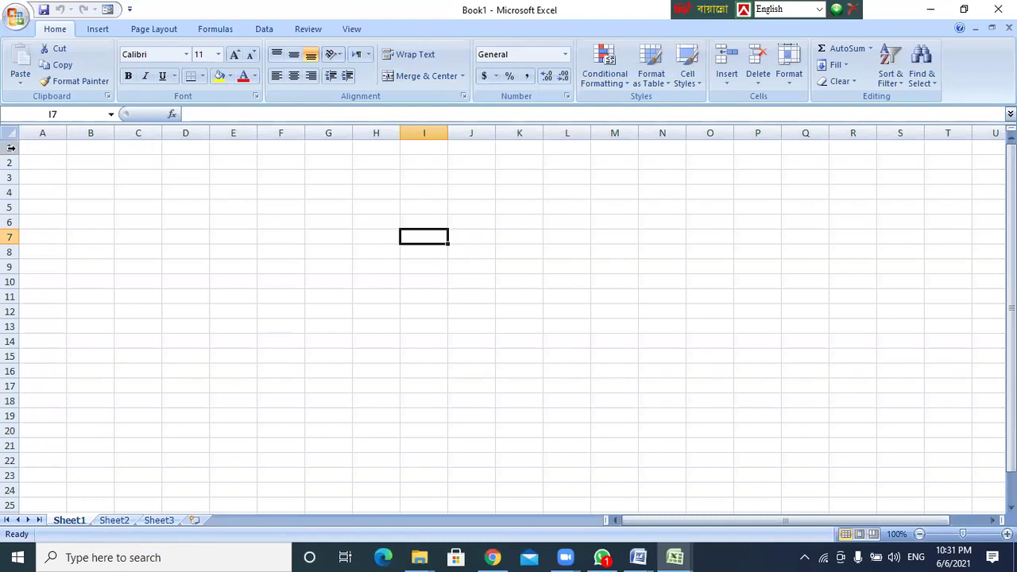
left_click(373, 250)
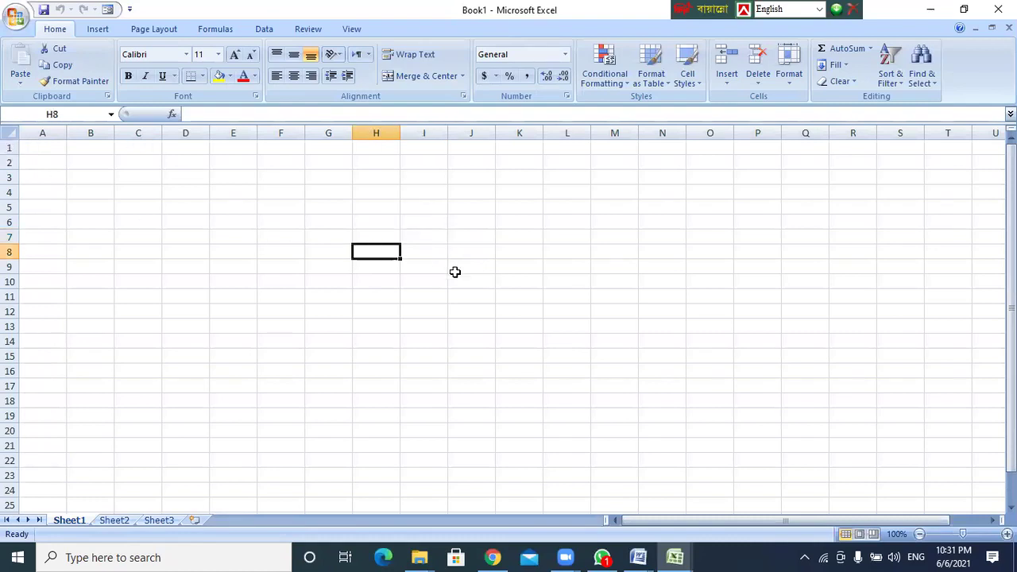
left_click(560, 275)
left_click(641, 259)
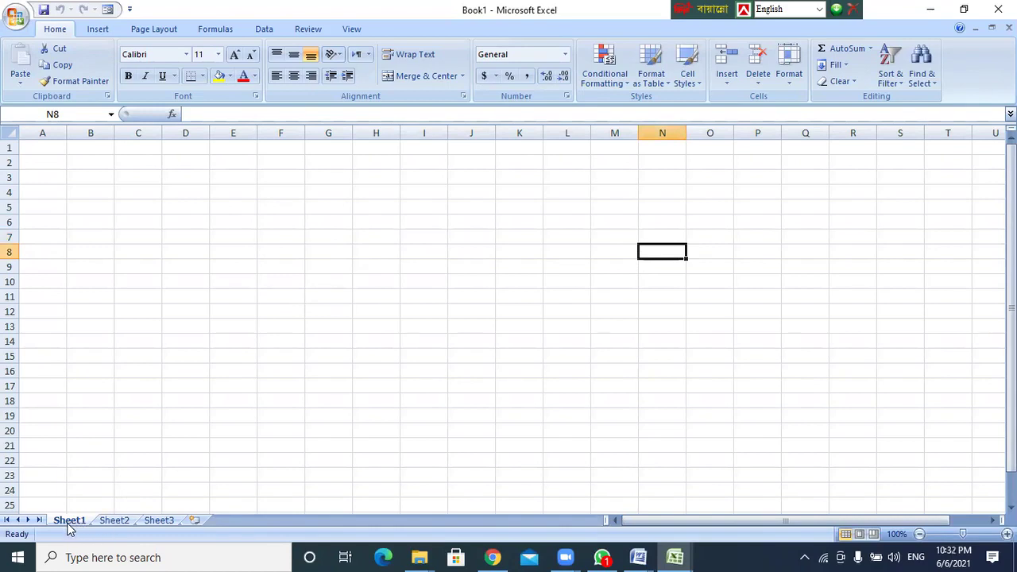
View Sheet2 and Sheet3, and return to Sheet1.
left_click(116, 521)
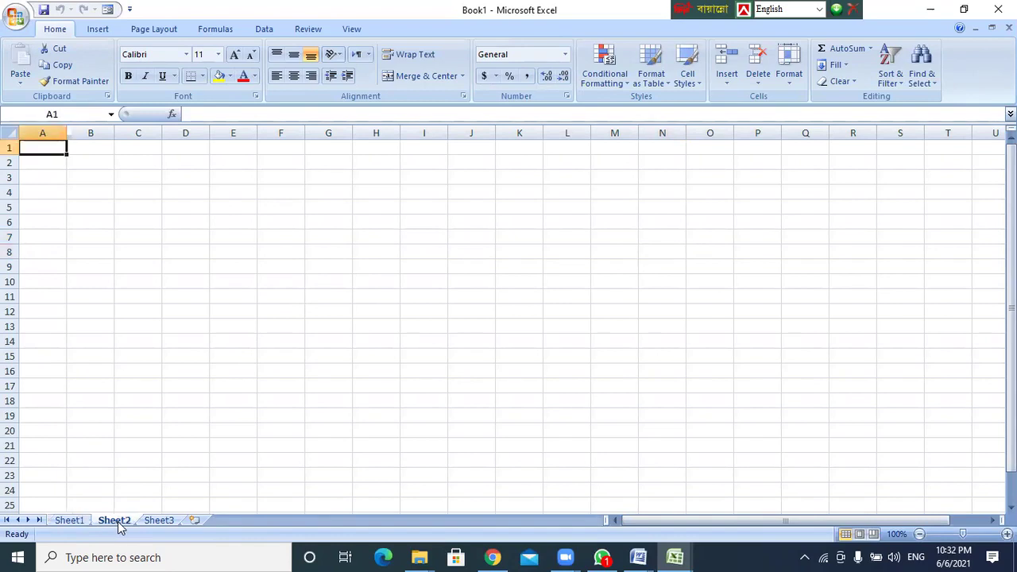
left_click(144, 524)
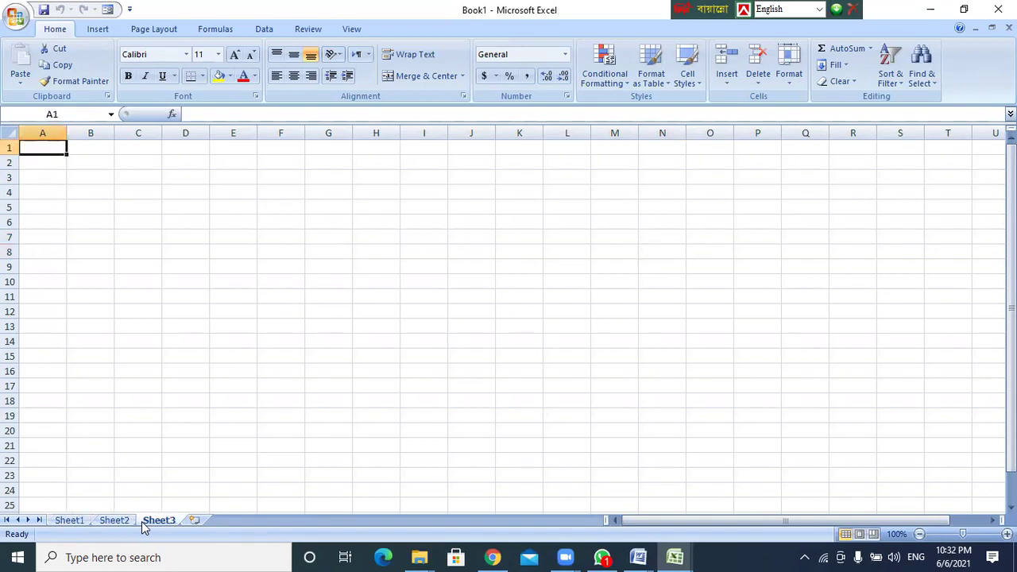
left_click(69, 523)
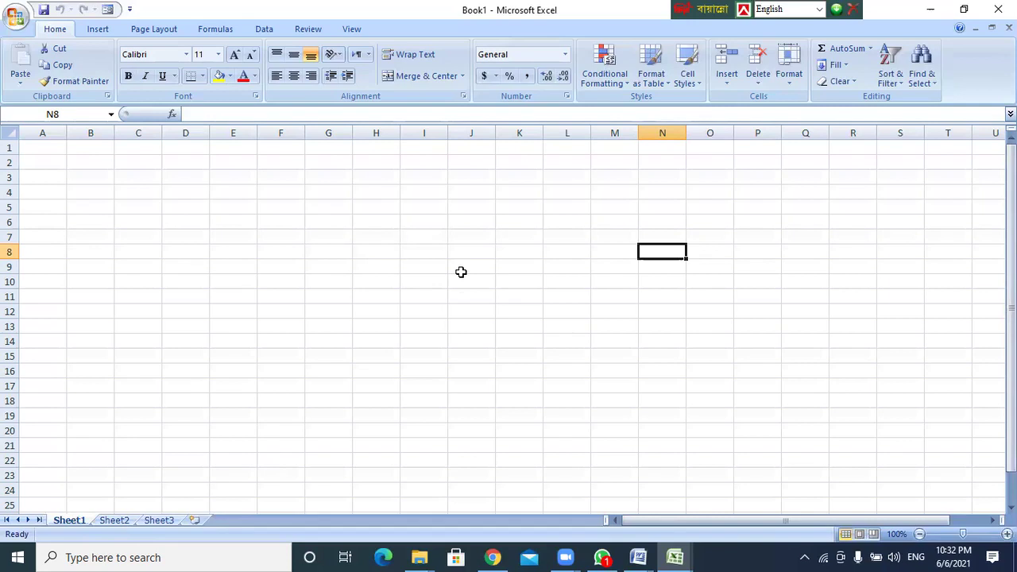
Select whole columns one at a time from A through F on Sheet1, and finish on cell C4.
left_click(233, 330)
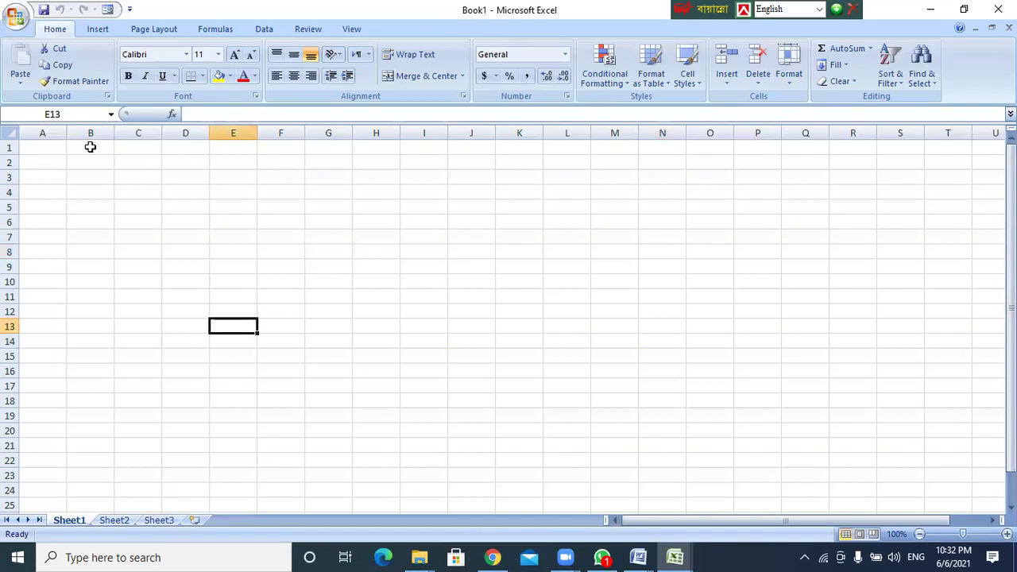
left_click(41, 132)
left_click(90, 133)
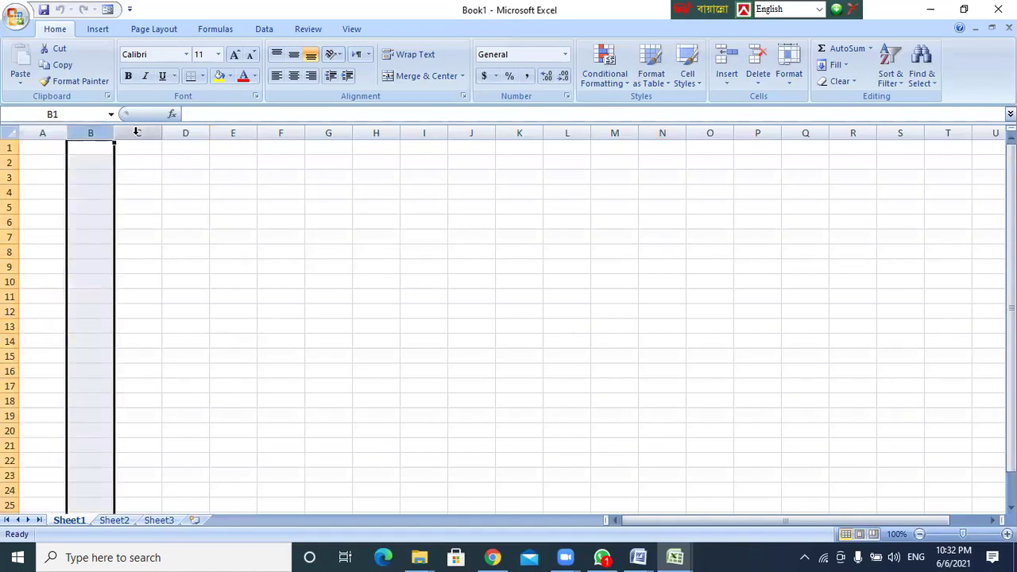
left_click(138, 133)
left_click(43, 132)
left_click(91, 132)
left_click(138, 132)
left_click(185, 133)
left_click(231, 132)
left_click(279, 133)
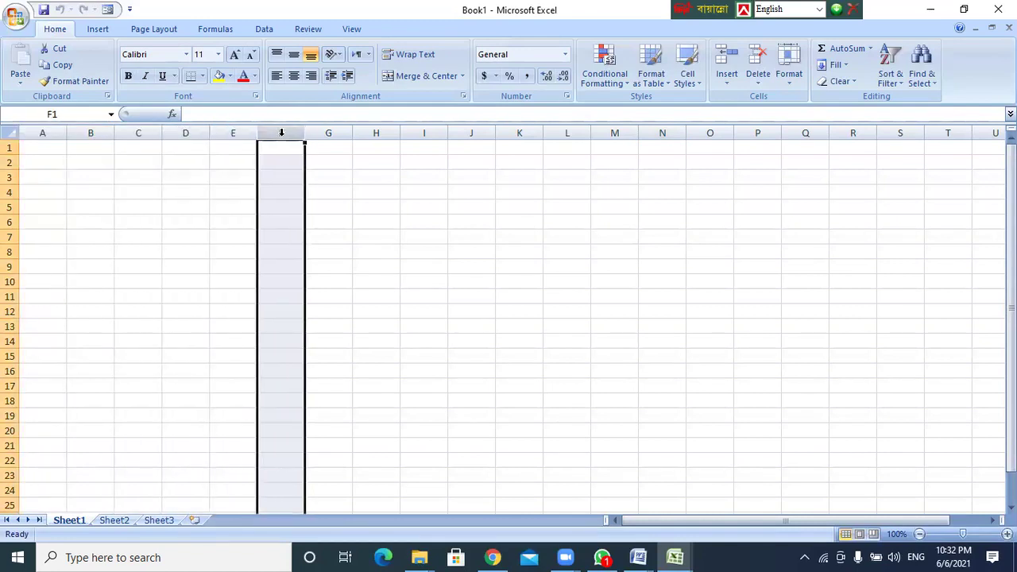
left_click(117, 192)
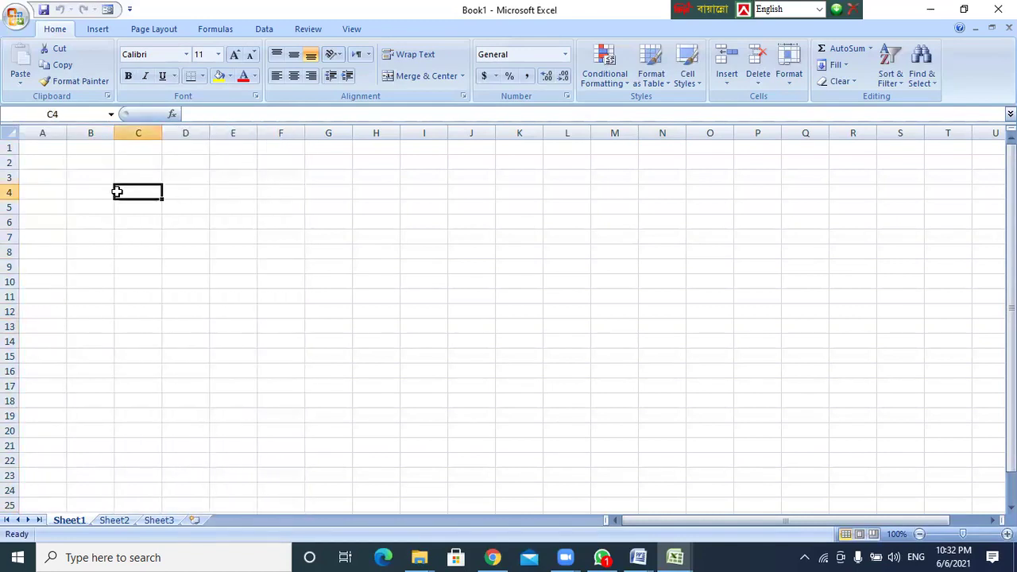
Select whole rows 1, 2 and 4 in turn, and return to single cells K9 and G16.
left_click(10, 149)
left_click(12, 164)
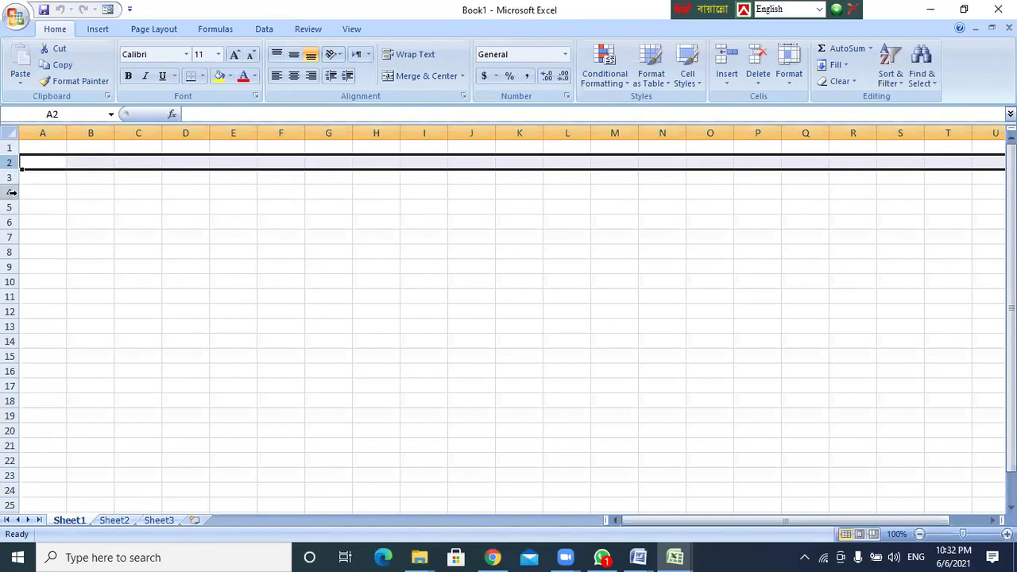
left_click(12, 192)
left_click(540, 267)
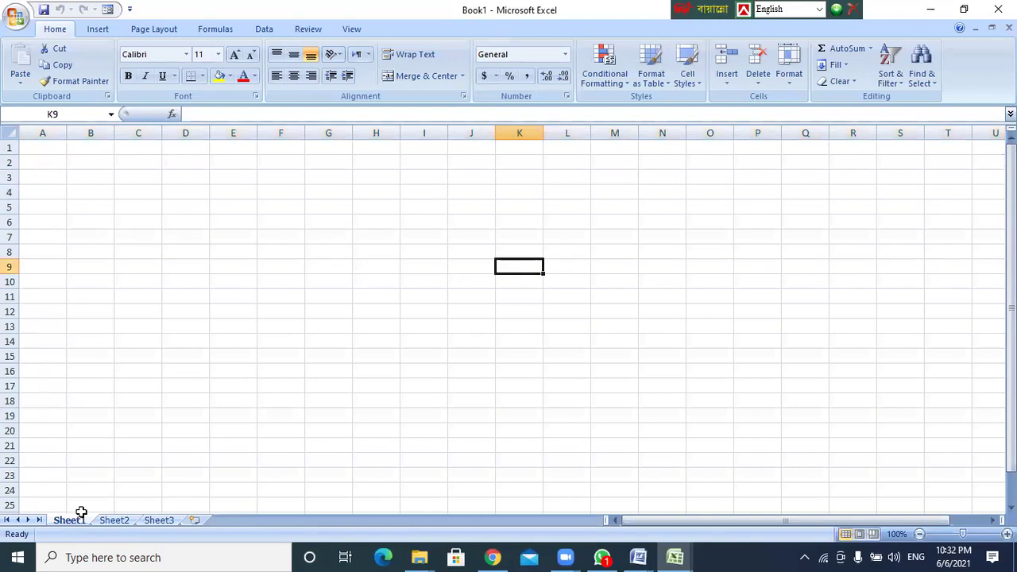
left_click(308, 371)
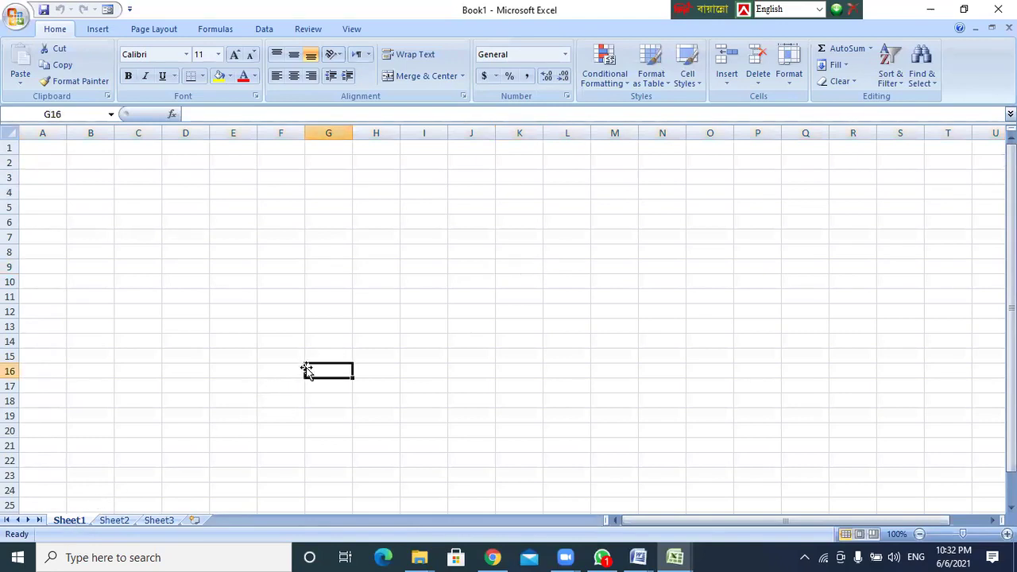
Go from cell A1 to the sheet's last row in column A and enlarge its row number at 310% zoom.
key("ctrl+Home")
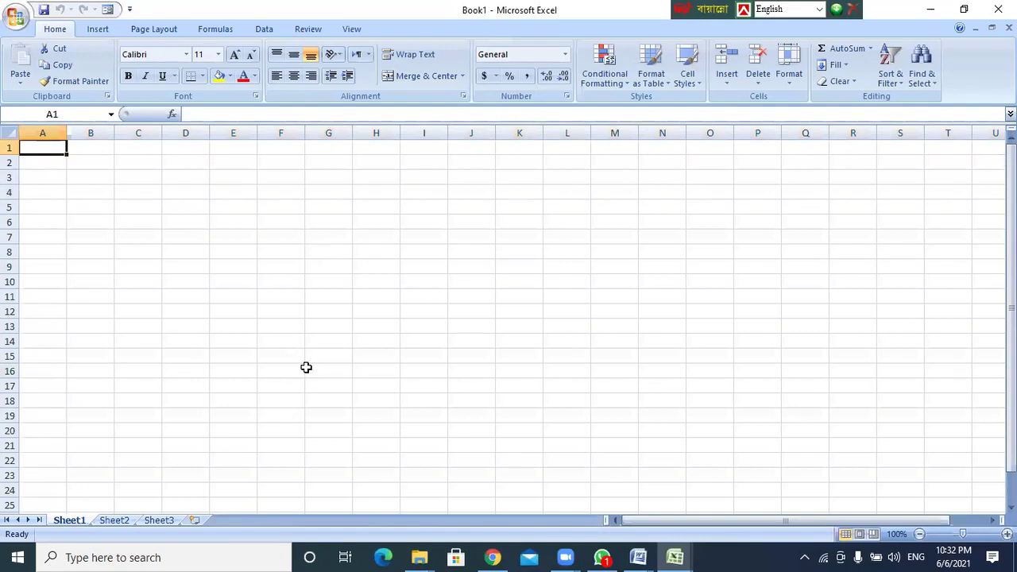
key("ctrl+Down")
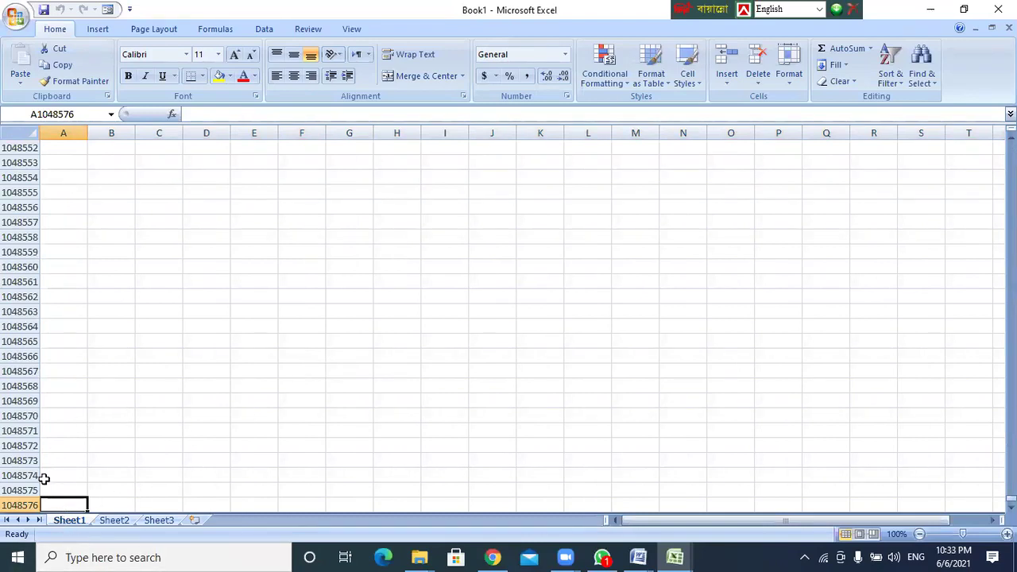
scroll(71, 501, "up", 14)
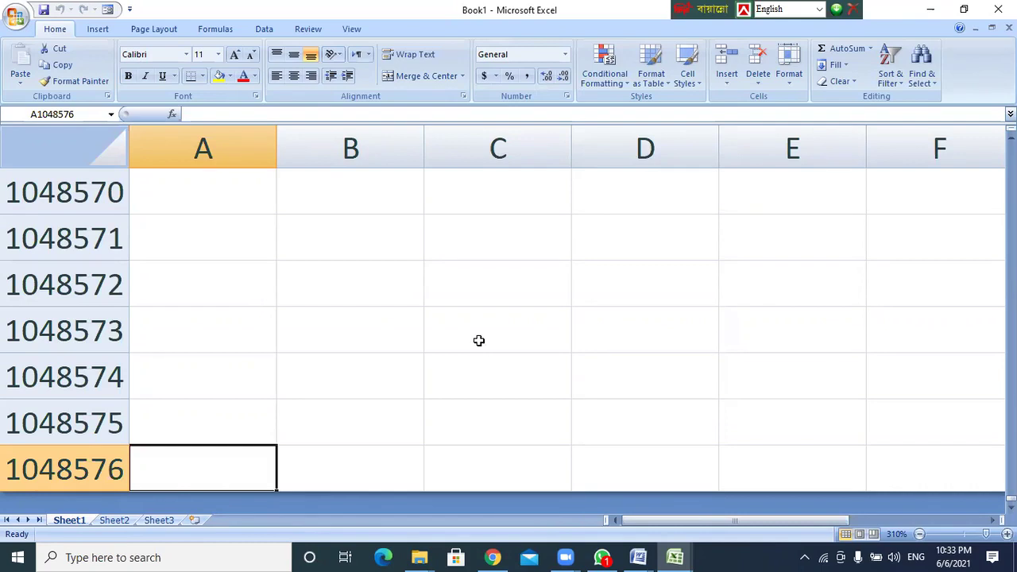
Return to cell A1 at 175% zoom and select columns one at a time from A to E, ending on column A.
key("ctrl+Up")
scroll(447, 295, "down", 9, "ctrl")
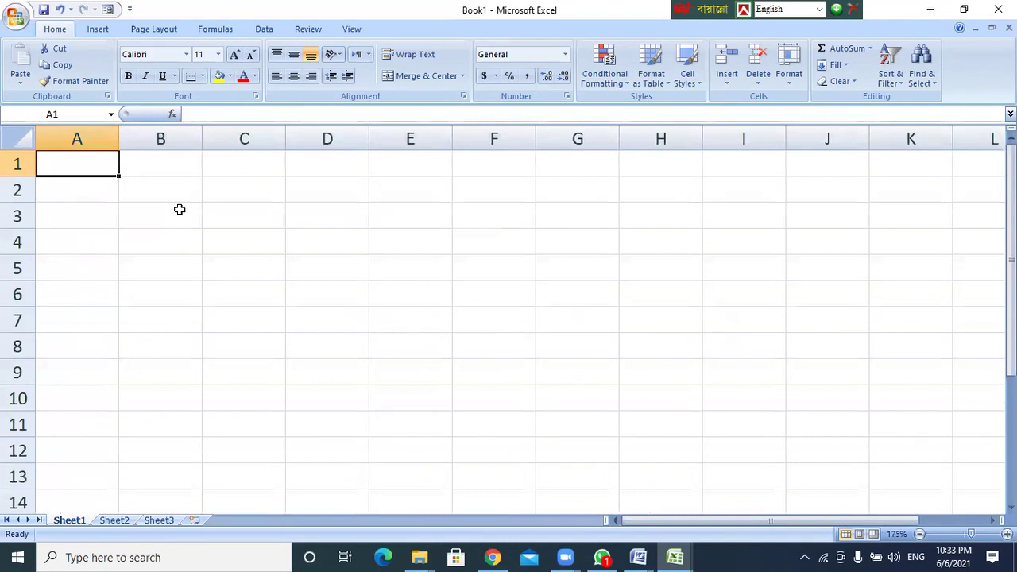
left_click(190, 139)
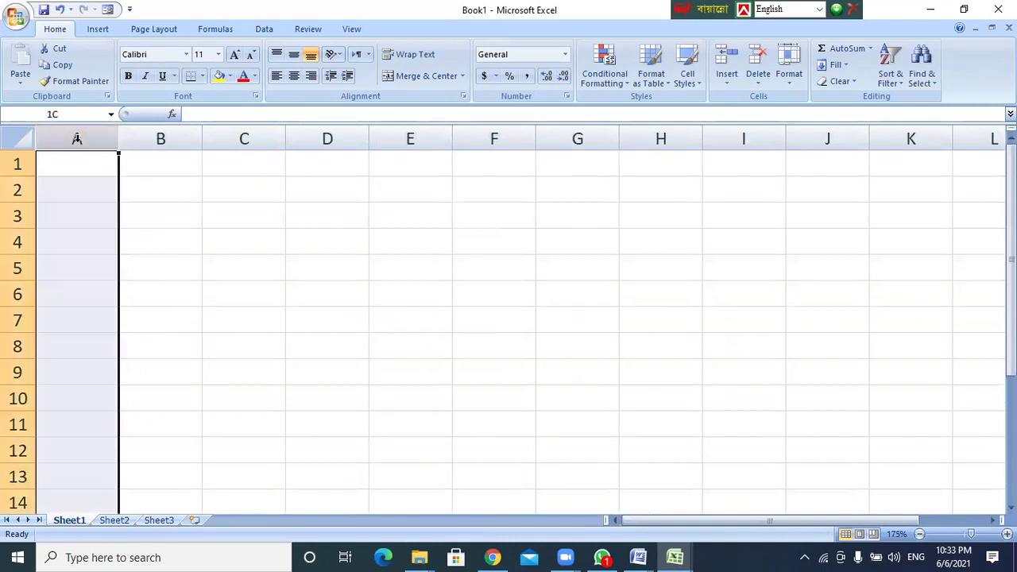
left_click(213, 139)
left_click(318, 139)
left_click(398, 139)
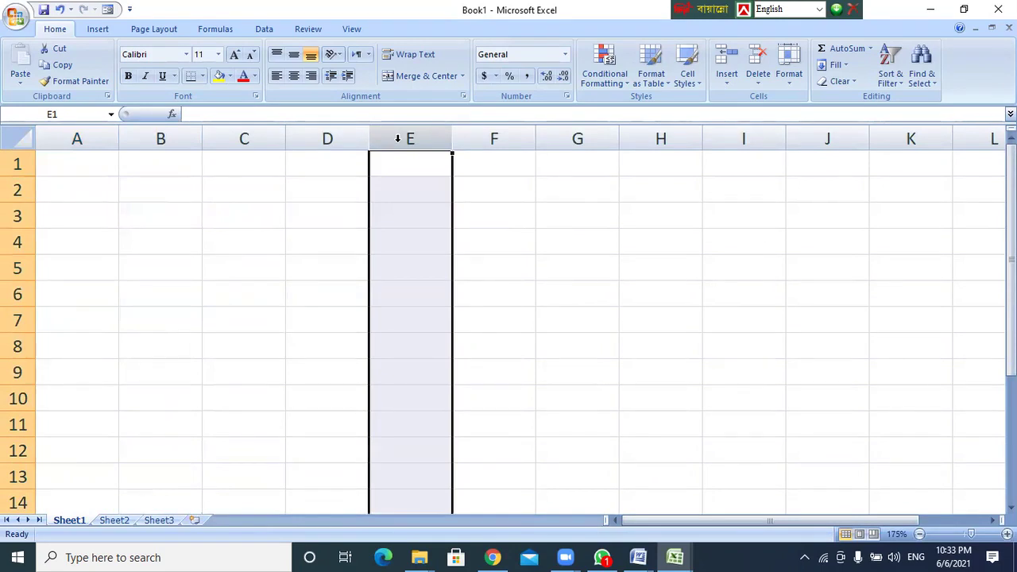
left_click(79, 141)
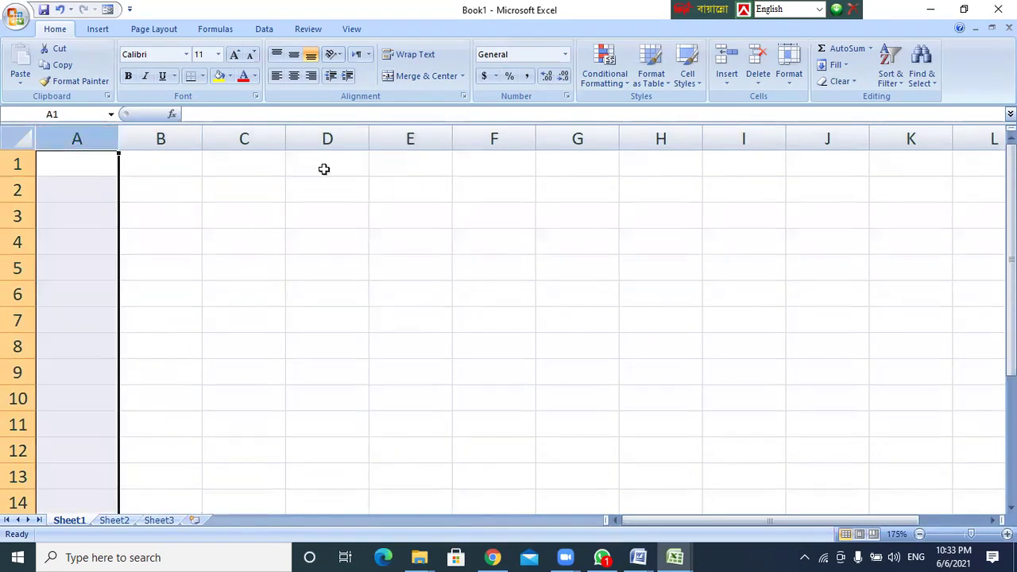
Zoom Sheet1 out to 10% and in to 310%, and select cell A1 followed by B1.
scroll(759, 215, "down", 10)
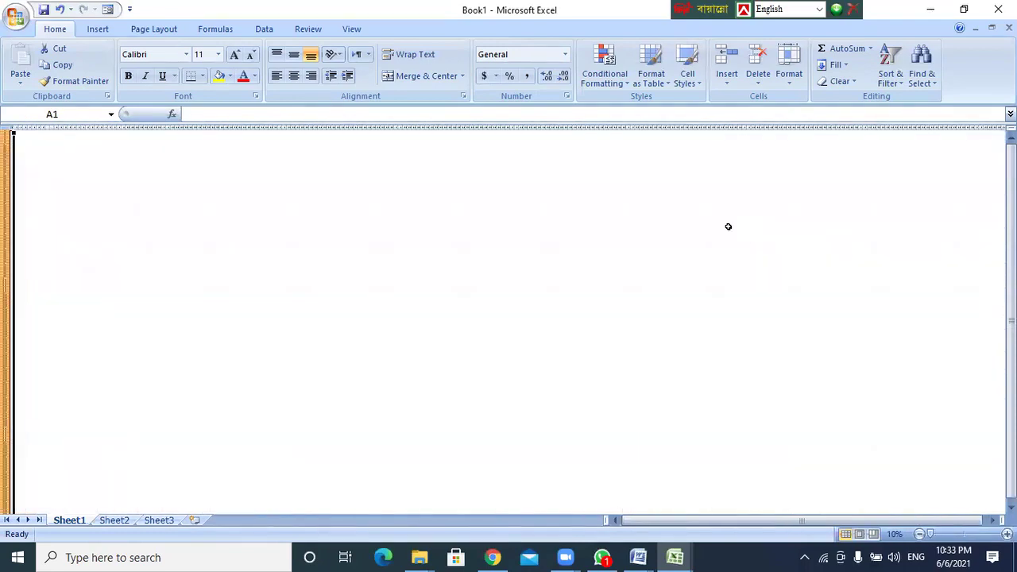
scroll(729, 227, "up", 9)
scroll(729, 231, "up", 4)
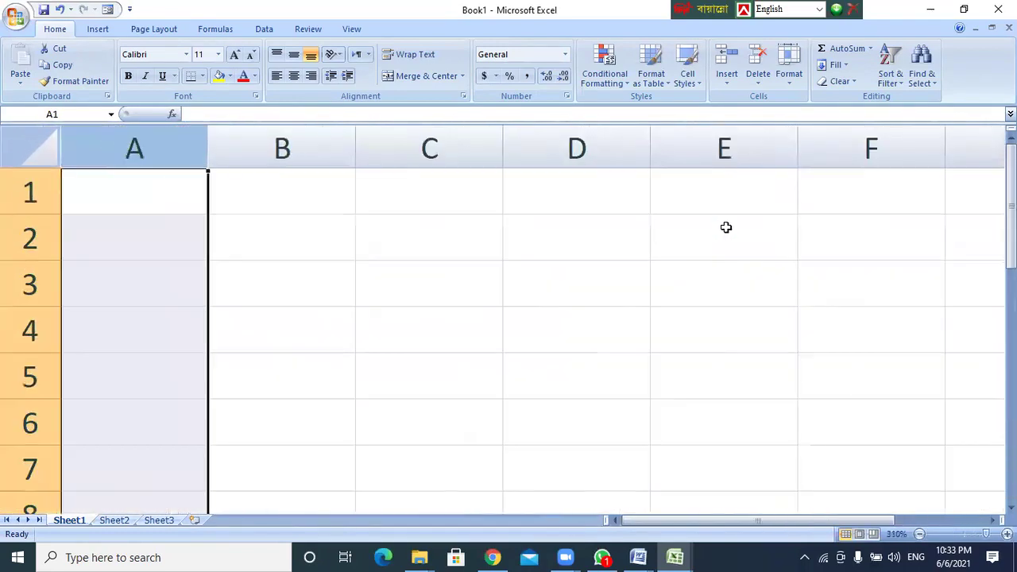
left_click(180, 197)
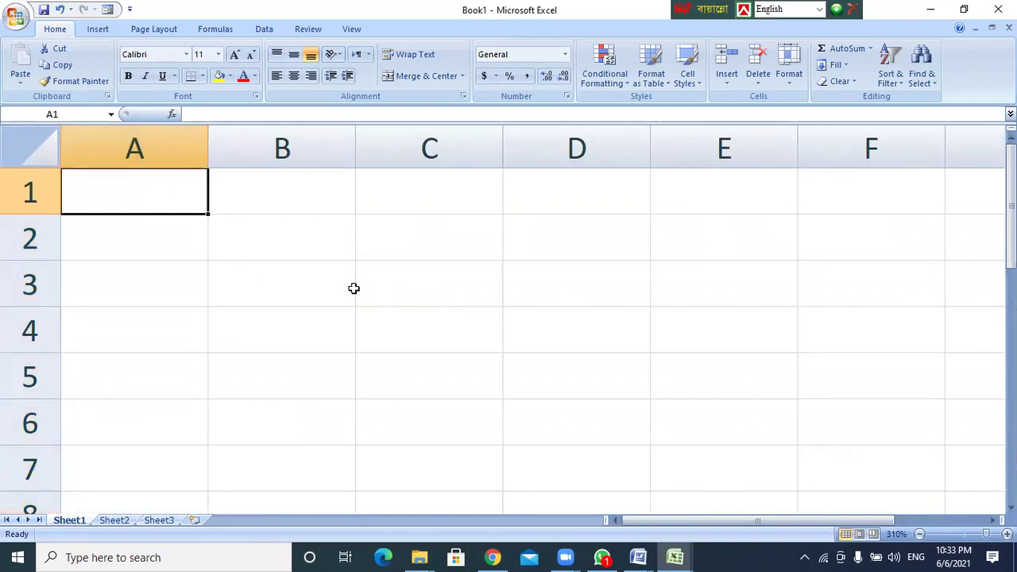
left_click(290, 200)
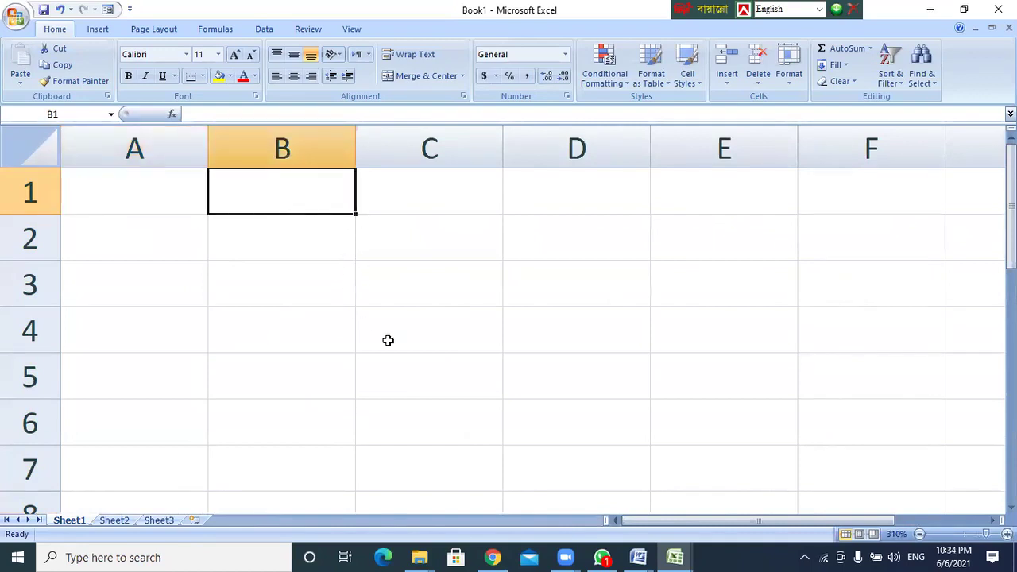
Switch to the open Word window and create a new blank document.
mouse_move(646, 556)
left_click(601, 507)
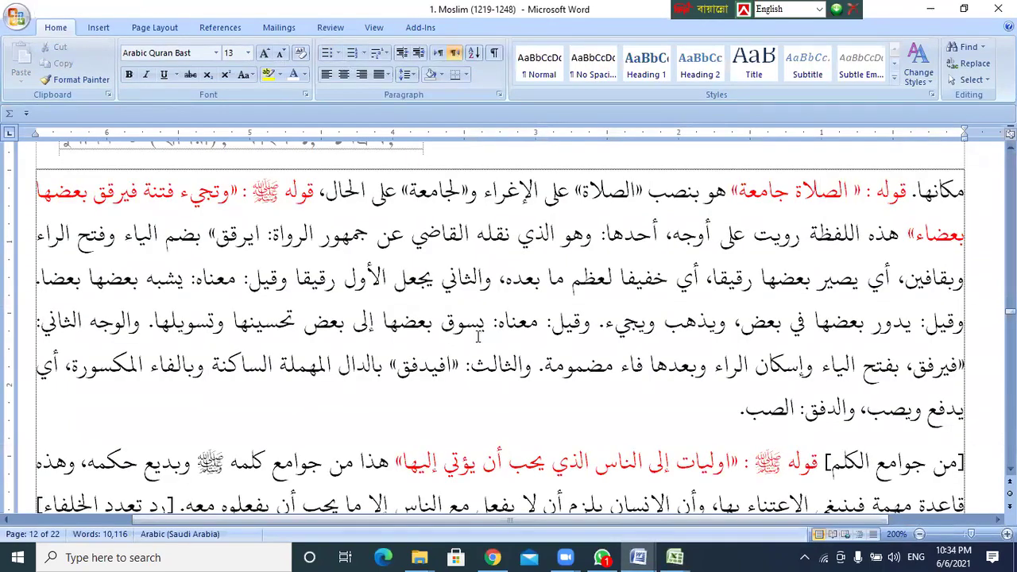
key("ctrl+n")
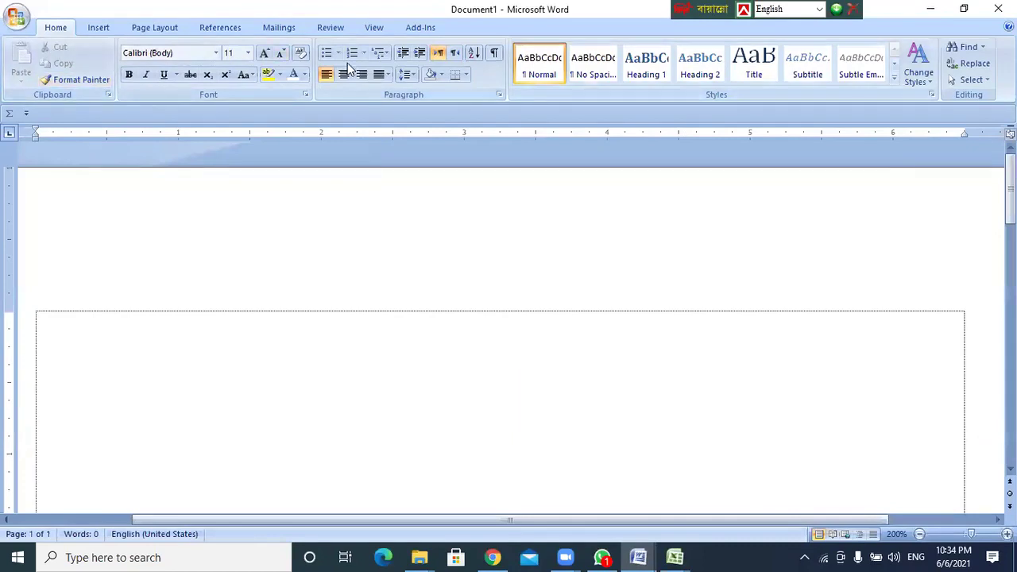
Draw a horizontal text box about 5.29" wide and 0.4" high just below the page's top margin.
left_click(95, 28)
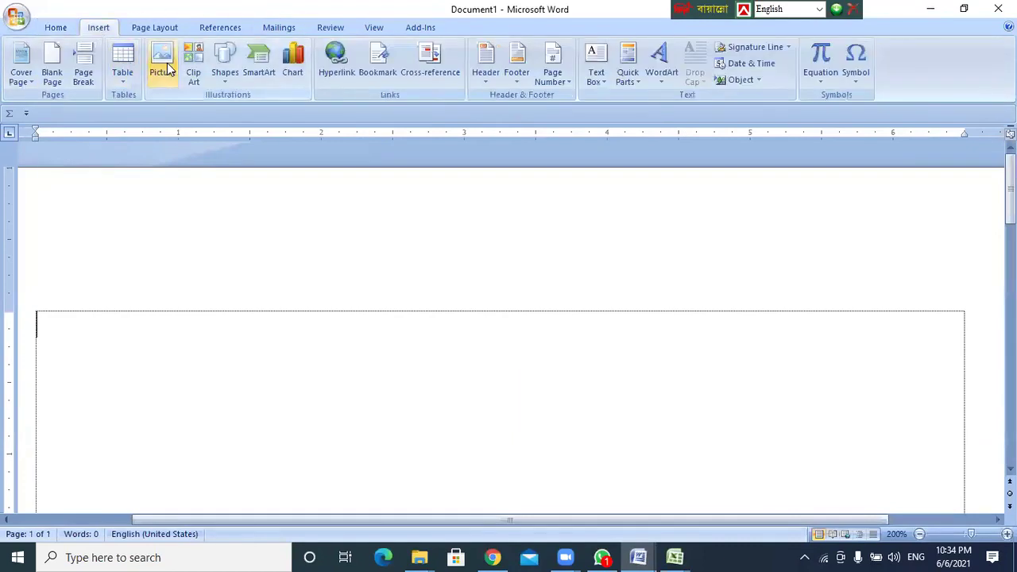
left_click(596, 70)
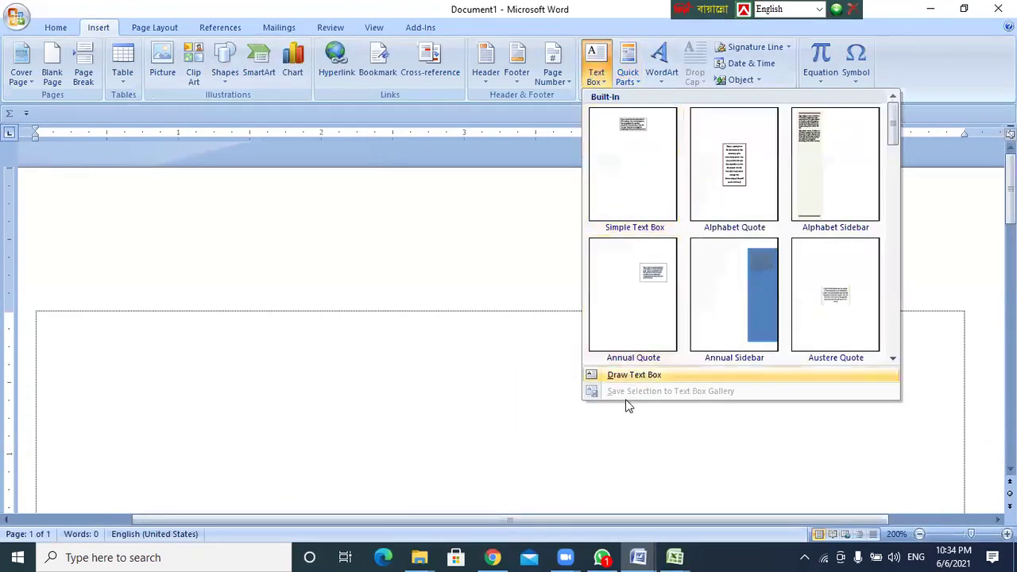
left_click(636, 377)
mouse_move(96, 326)
left_mouse_down()
mouse_move(708, 387)
mouse_move(854, 385)
left_mouse_up()
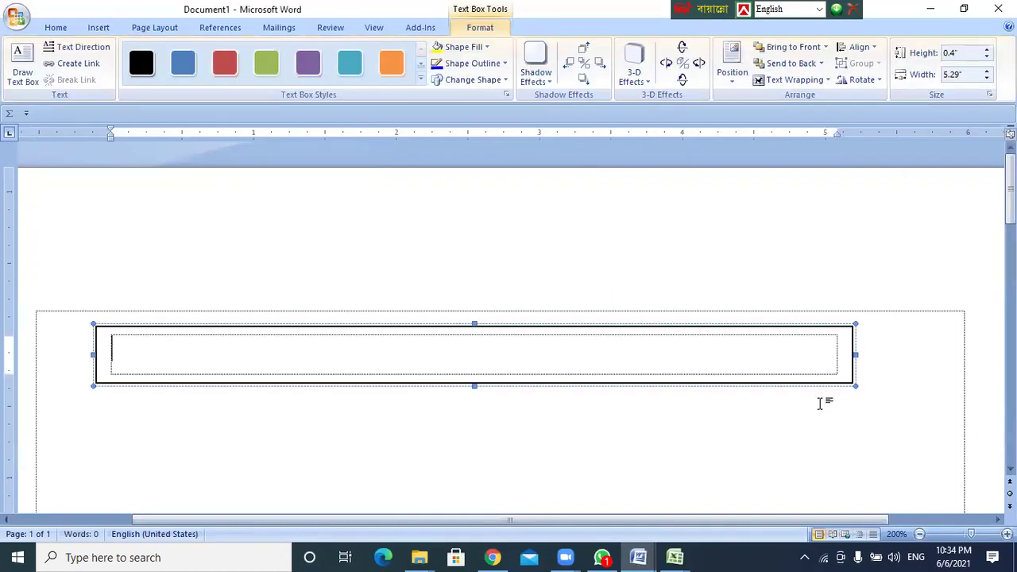
Reshape the text box into a tall vertical column about 0.35" wide and 2.2" high.
scroll(820, 403, "down", 3)
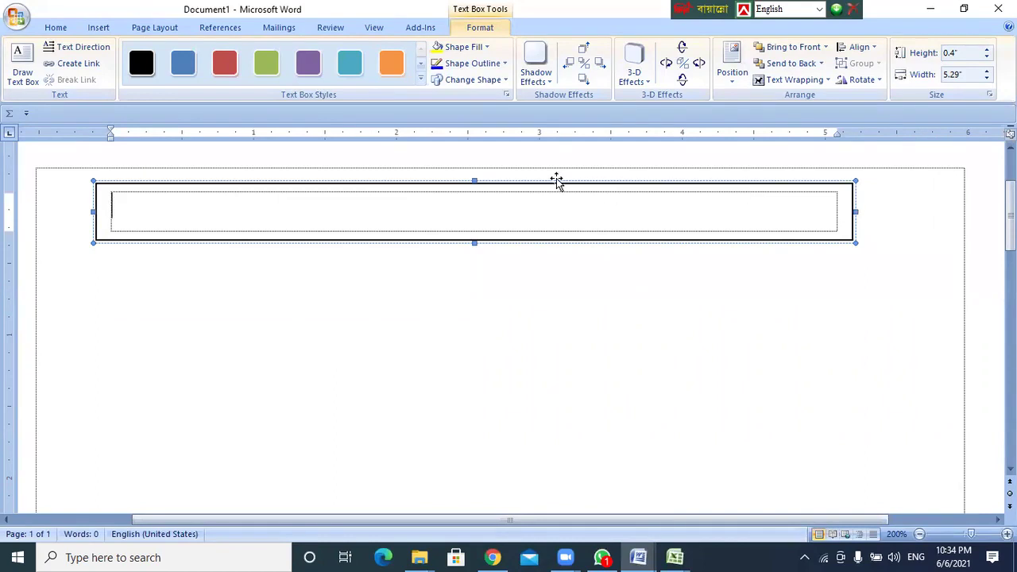
key("alt")
left_click_drag(858, 213, 85, 496)
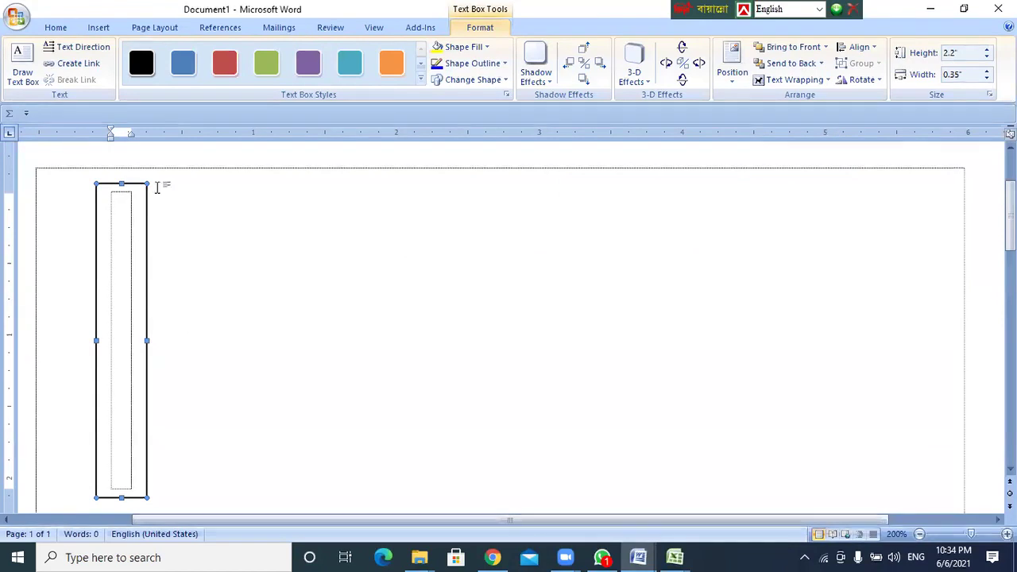
Draw a horizontal text box about 3.24" wide and 0.2" high across the vertical one, and place two copies below it.
left_click(26, 67)
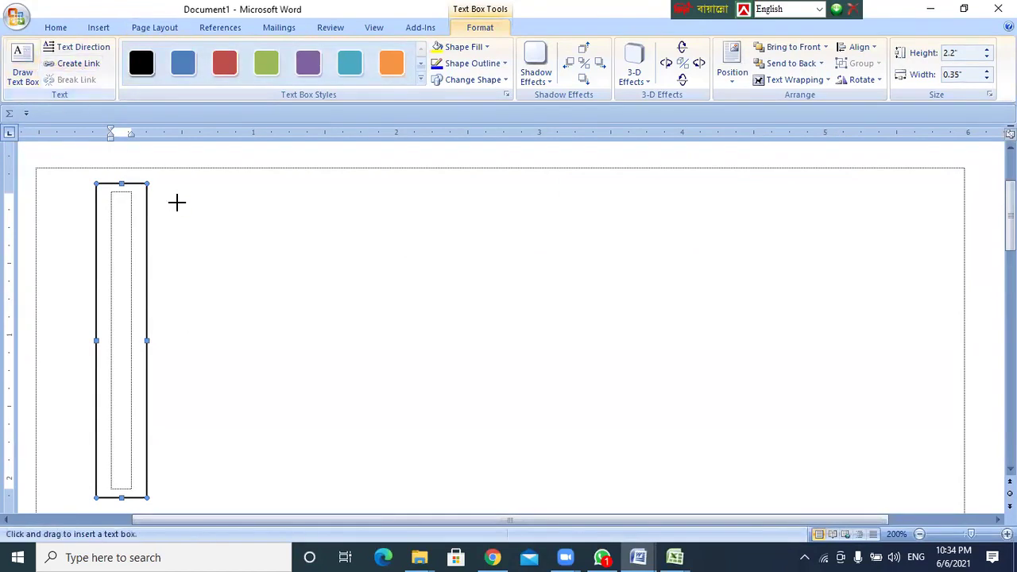
left_click_drag(91, 198, 559, 231)
left_click_drag(314, 199, 299, 255)
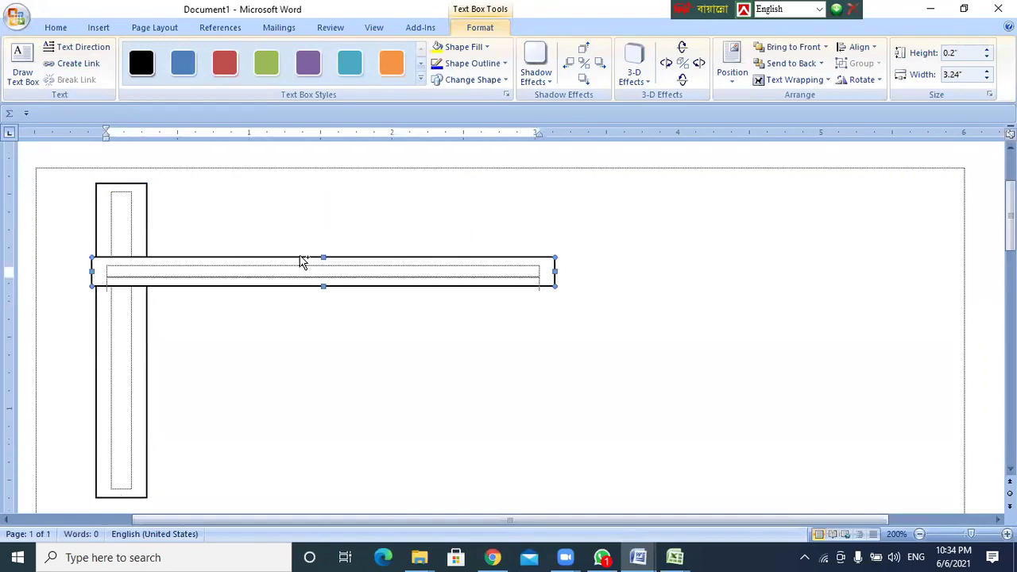
key("ctrl+z")
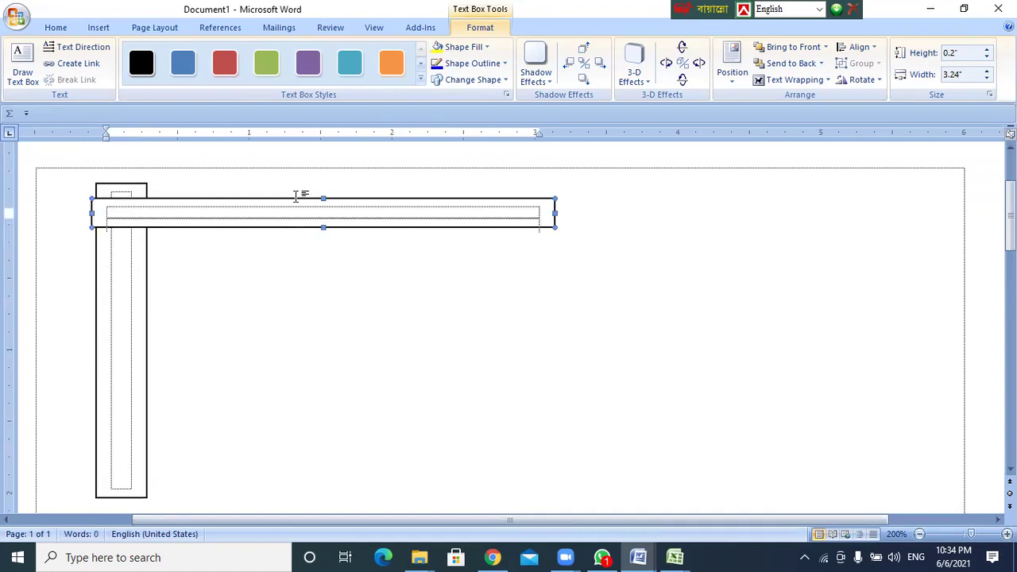
left_click_drag(298, 202, 297, 261, "ctrl")
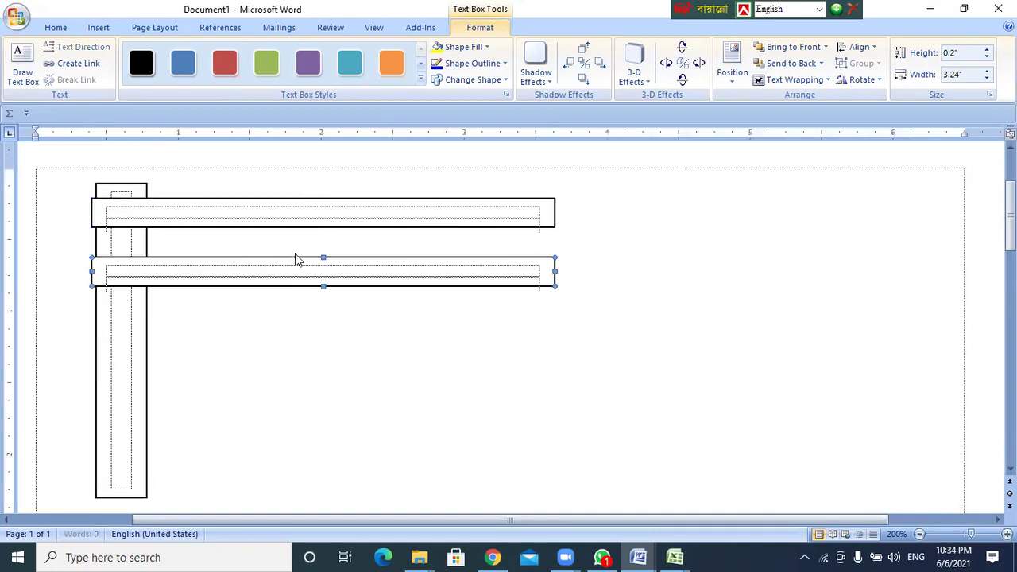
left_click_drag(299, 263, 292, 325, "ctrl")
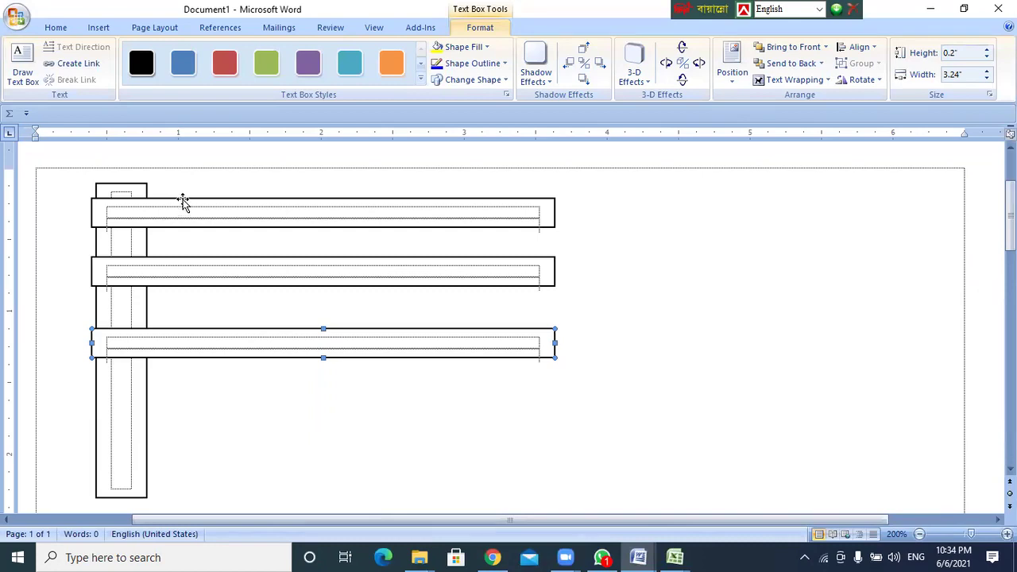
Place three small text boxes about 0.37" wide and 0.23" high along the uppermost horizontal text box.
left_click(24, 70)
mouse_move(216, 179)
left_mouse_down()
mouse_move(252, 221)
mouse_move(269, 212)
mouse_move(221, 195)
mouse_move(443, 199)
left_mouse_up()
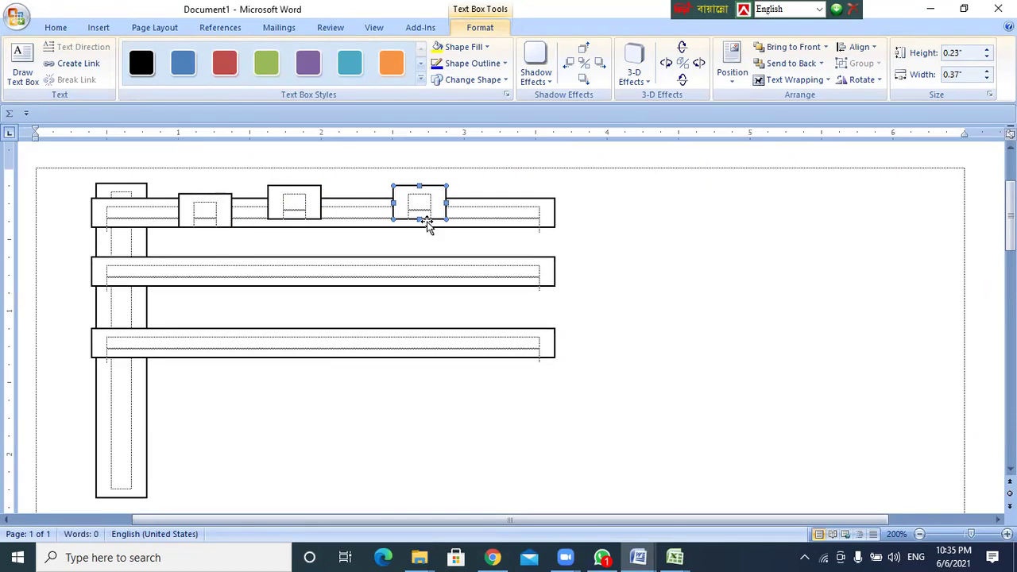
Nudge the second and third small text boxes down in fine steps to line up with the first one.
scroll(421, 227, "up", 5)
left_click(384, 384)
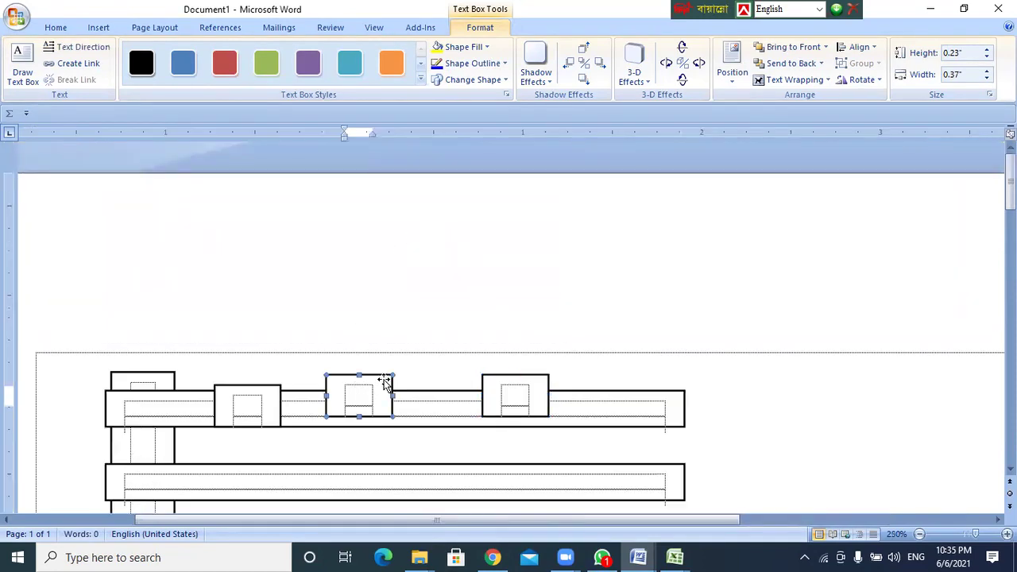
key("ctrl+Down")
key("ctrl+Down")
key("ctrl+Down")
key("ctrl+Down")
key("ctrl+Down")
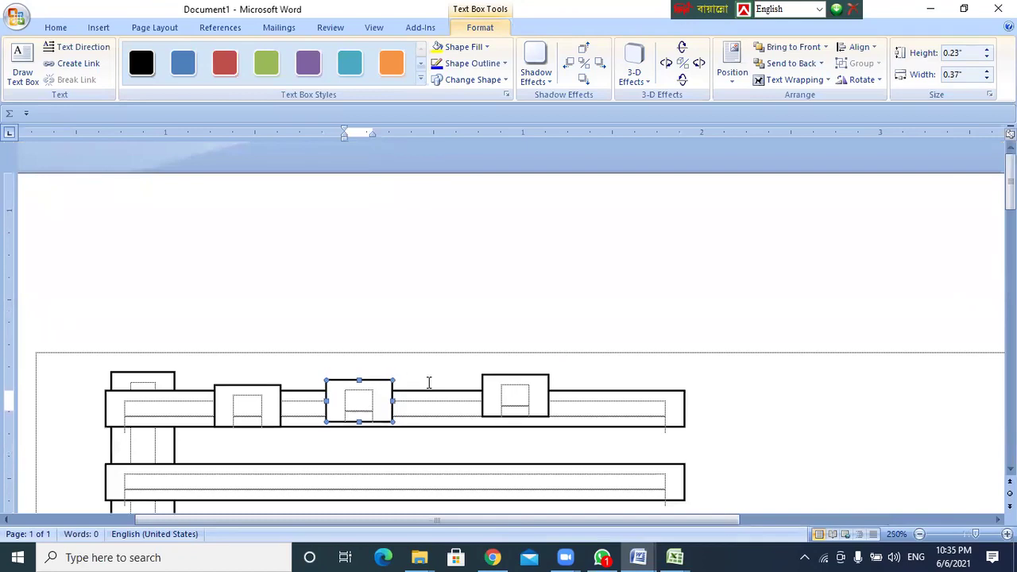
left_click(532, 374)
key("ctrl+Down")
key("ctrl+Down")
key("ctrl+Down")
key("ctrl+Down")
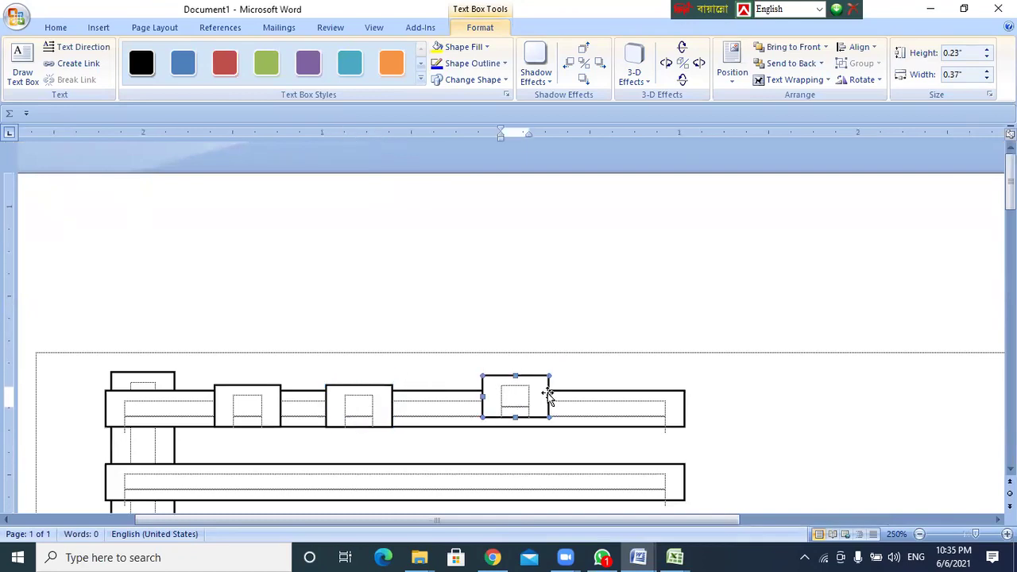
scroll(593, 402, "down", 3)
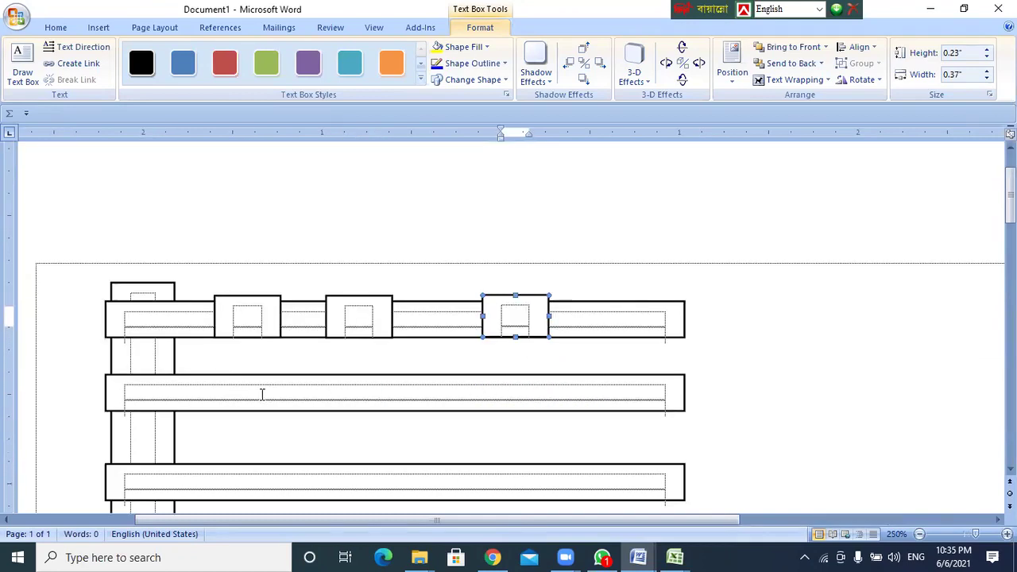
Select the vertical text box and the small boxes on the uppermost row to point out column and cells.
left_click(152, 276)
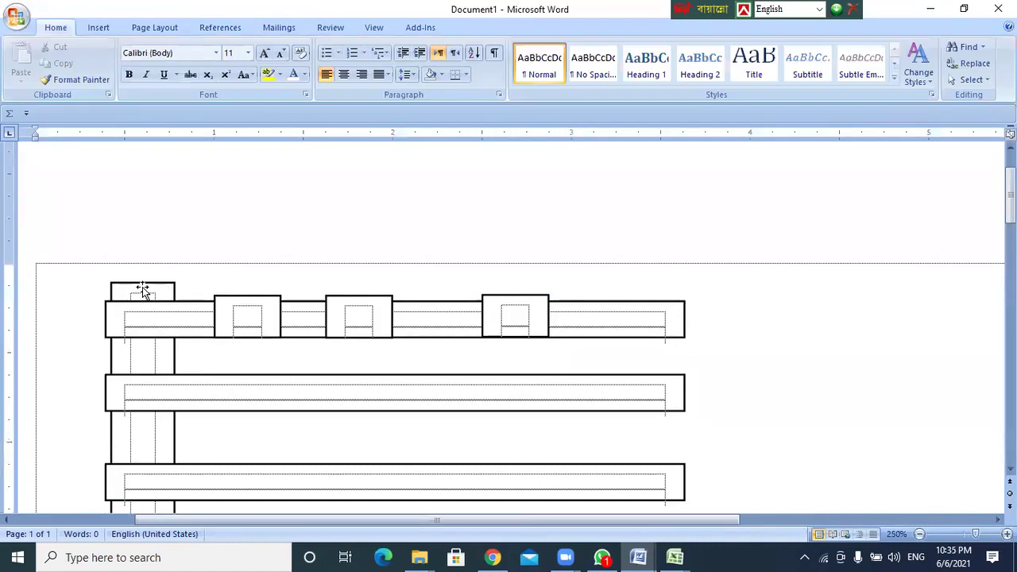
left_click(150, 283)
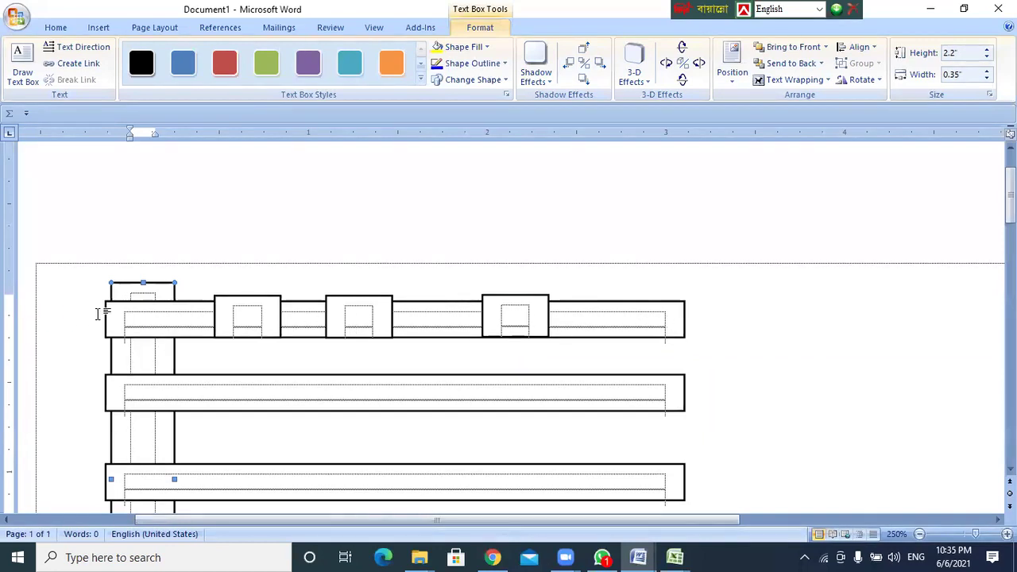
left_click(514, 309)
left_click(393, 312)
left_click(522, 301)
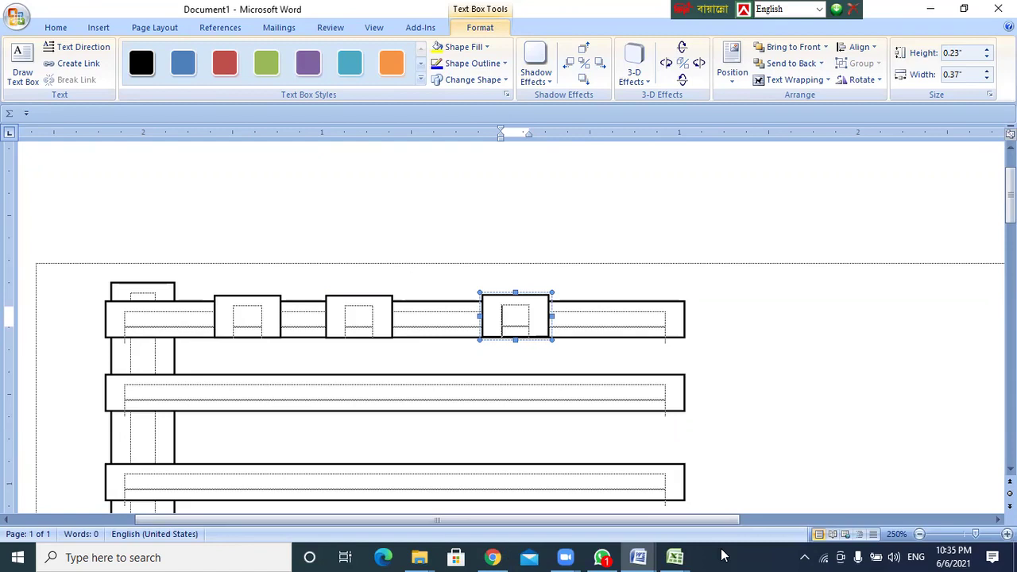
Switch back to the Excel workbook and select cells C4, D6 and F7 in turn.
mouse_move(674, 557)
left_click(747, 495)
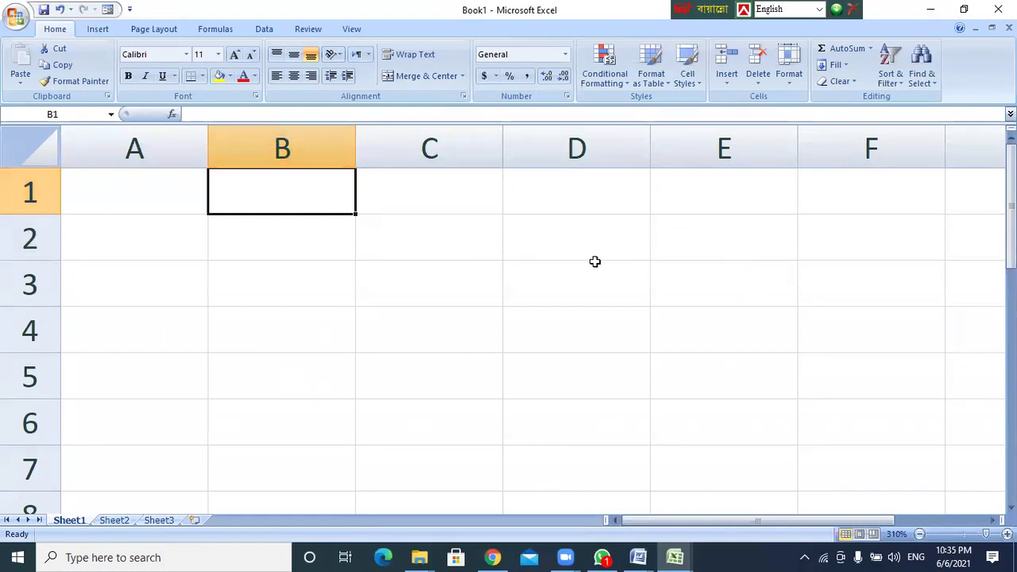
left_click(451, 330)
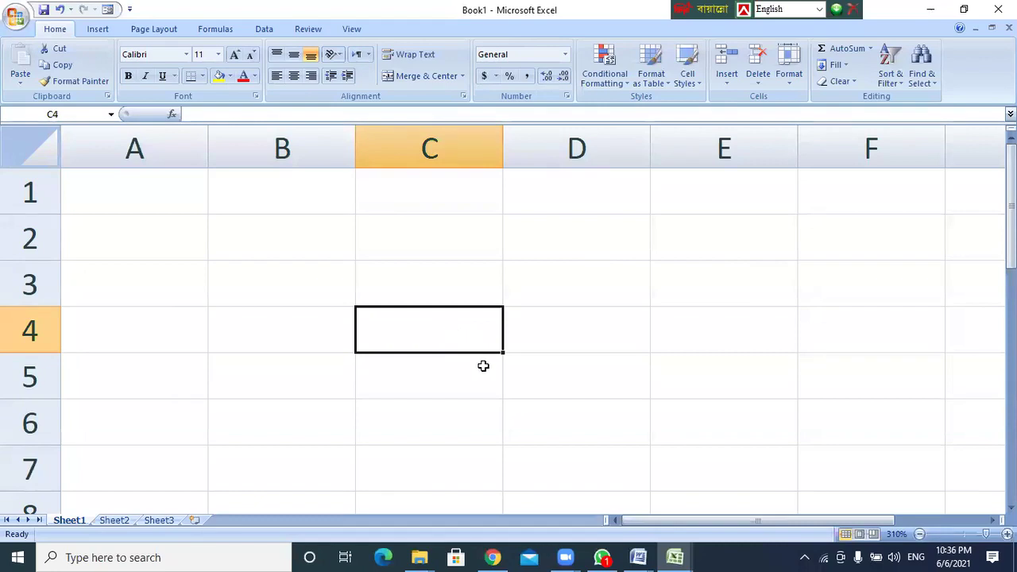
left_click(614, 423)
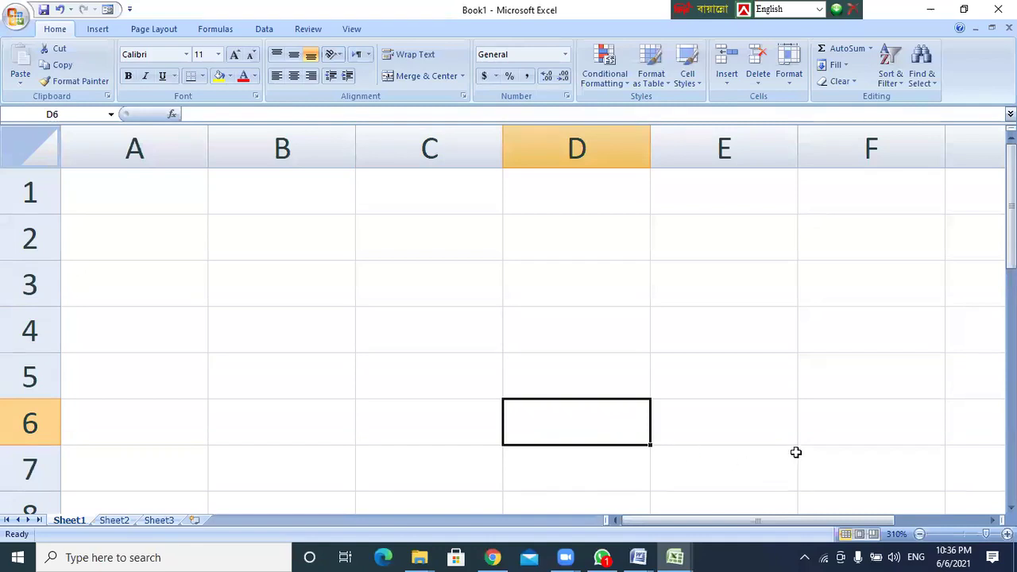
left_click(898, 449)
Zoom Sheet1 out to 160% and select cell H11 followed by K13.
scroll(749, 405, "down", 9)
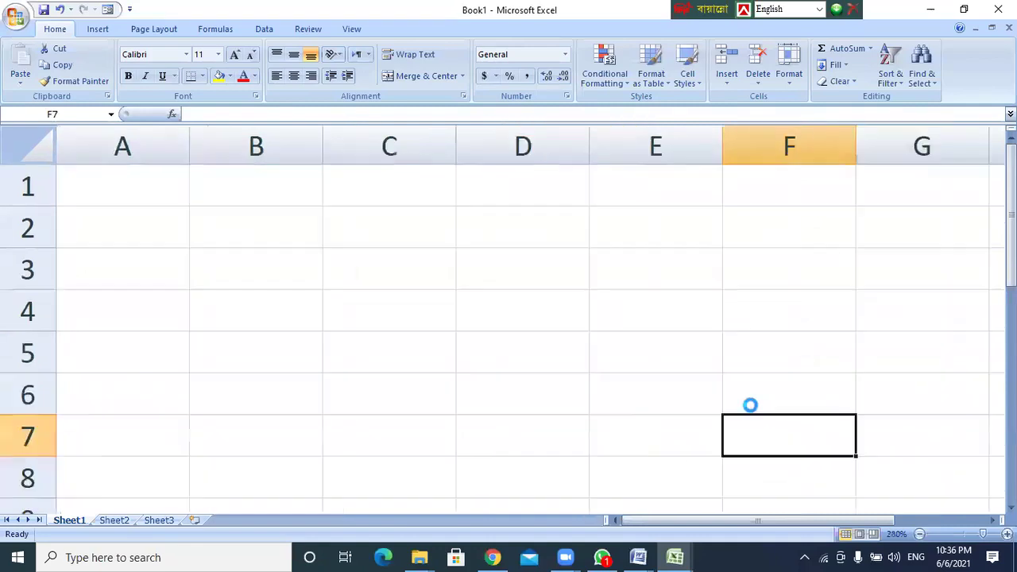
scroll(726, 410, "down", 1)
left_click(611, 398)
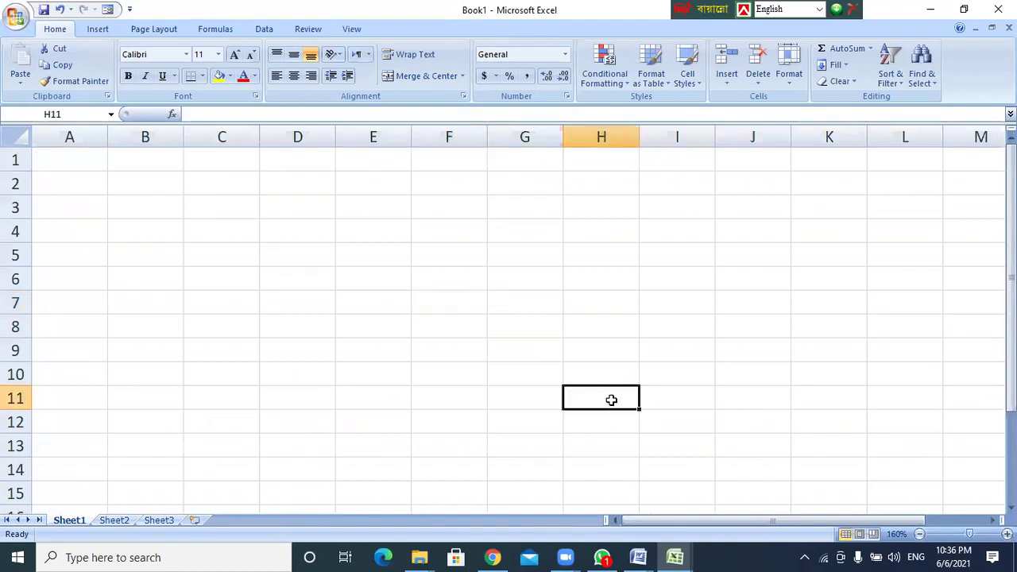
left_click(817, 450)
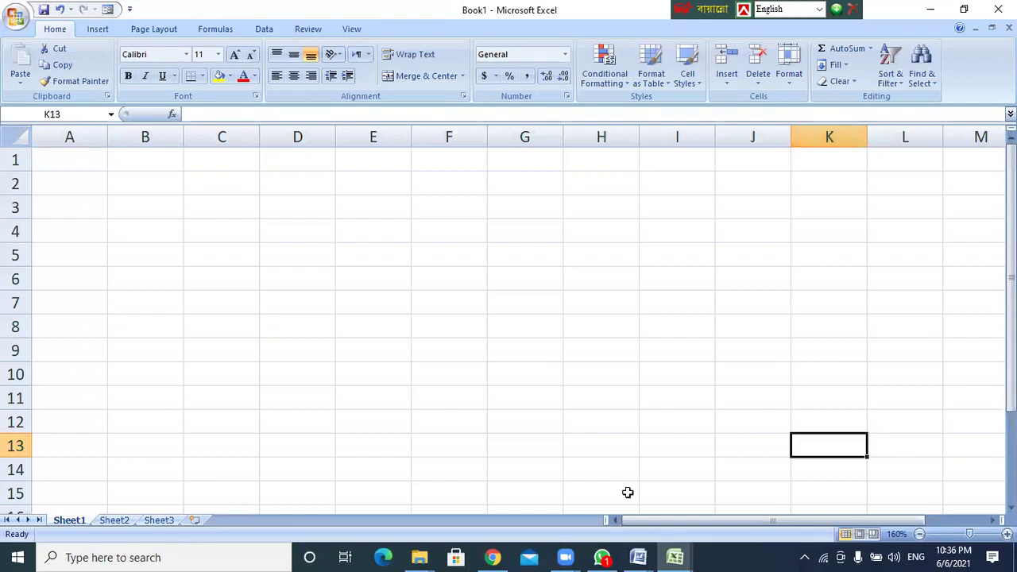
Enter 25 in cell G6 and 75 in cell H6.
left_click(528, 284)
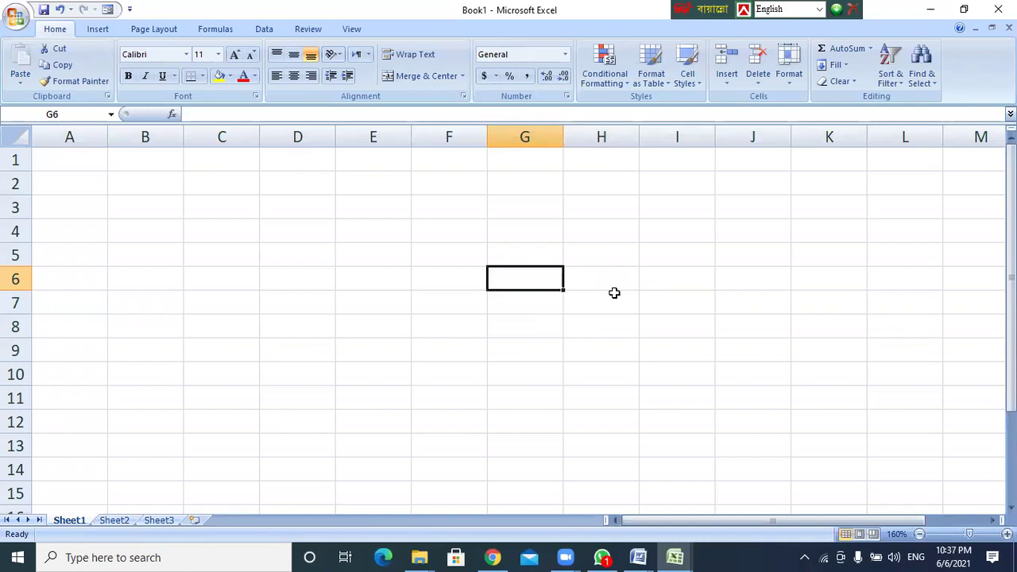
type("25")
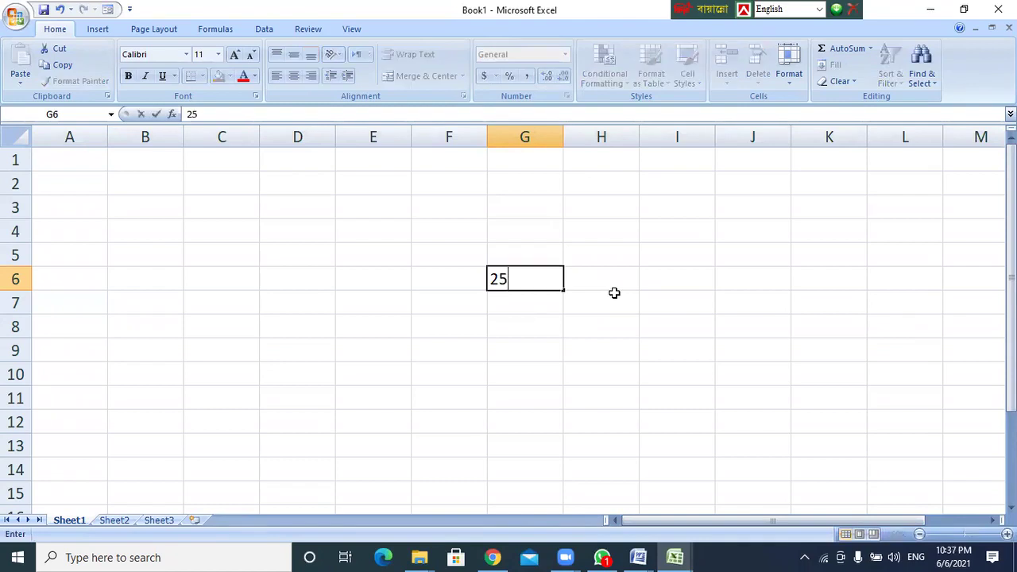
left_click(615, 293)
type("75")
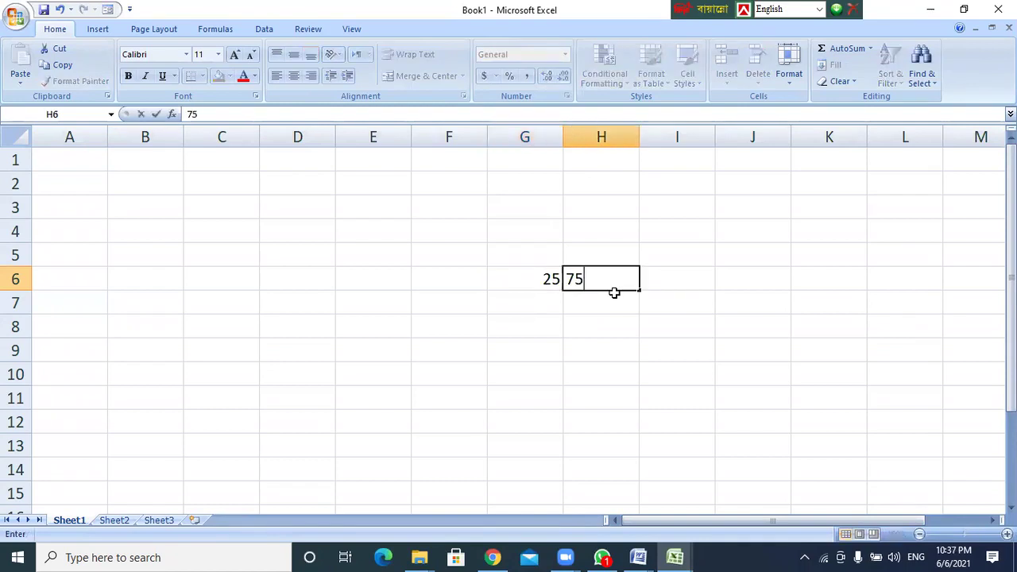
key("Tab")
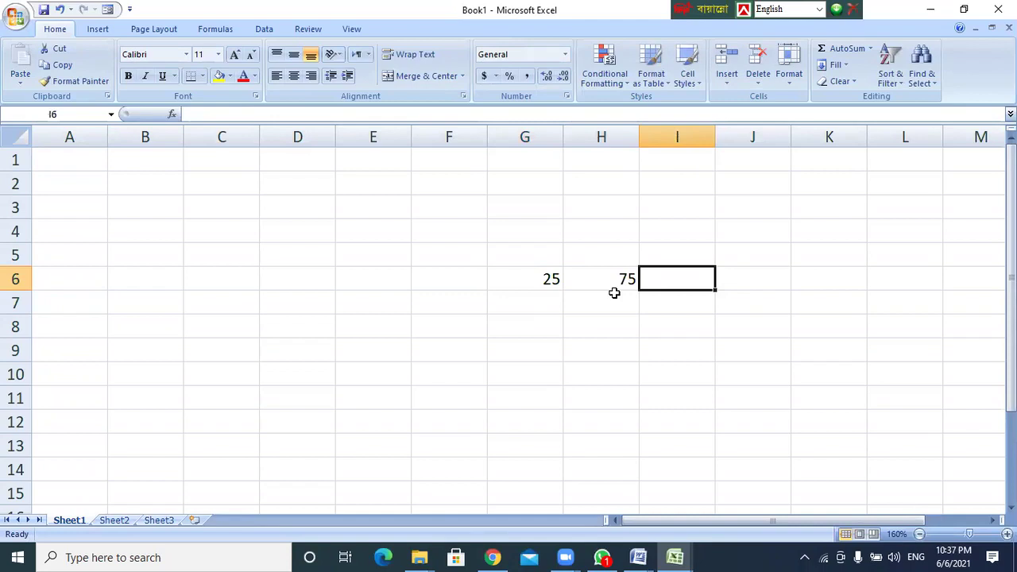
Start a formula in I6 with a reference to G6, clear the reference and enter only an equals sign.
type("=")
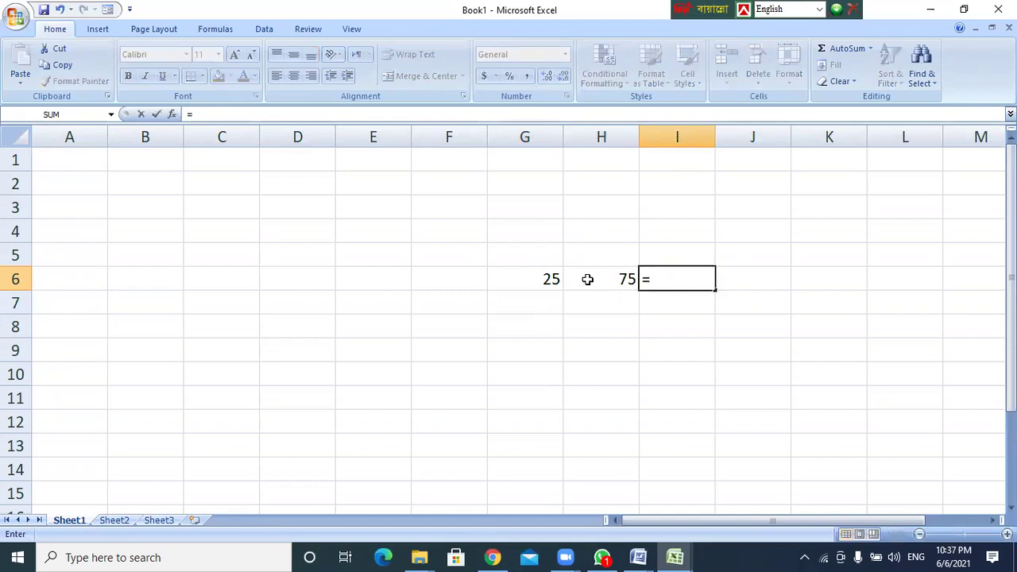
left_click(540, 280)
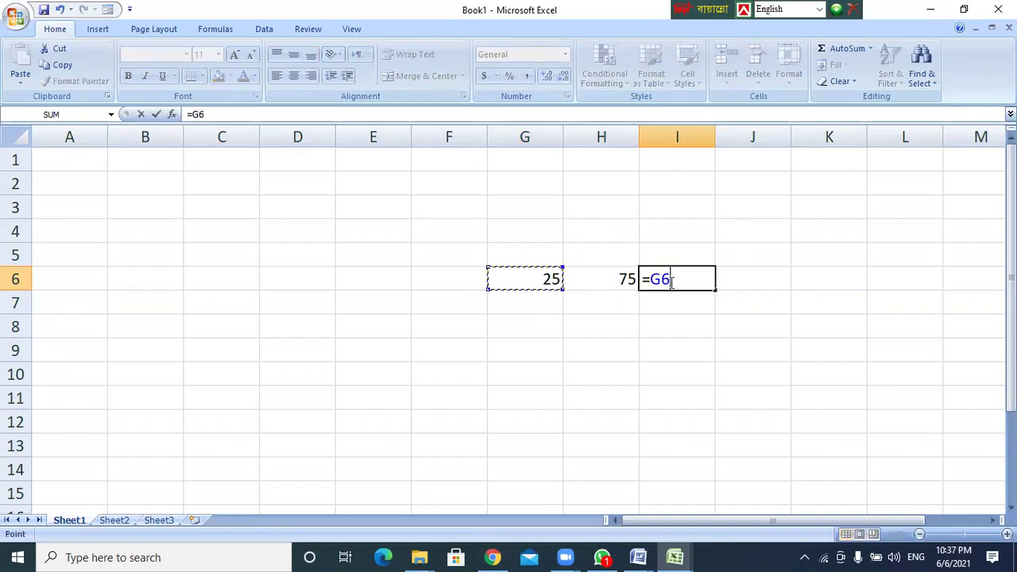
left_click_drag(690, 275, 652, 284)
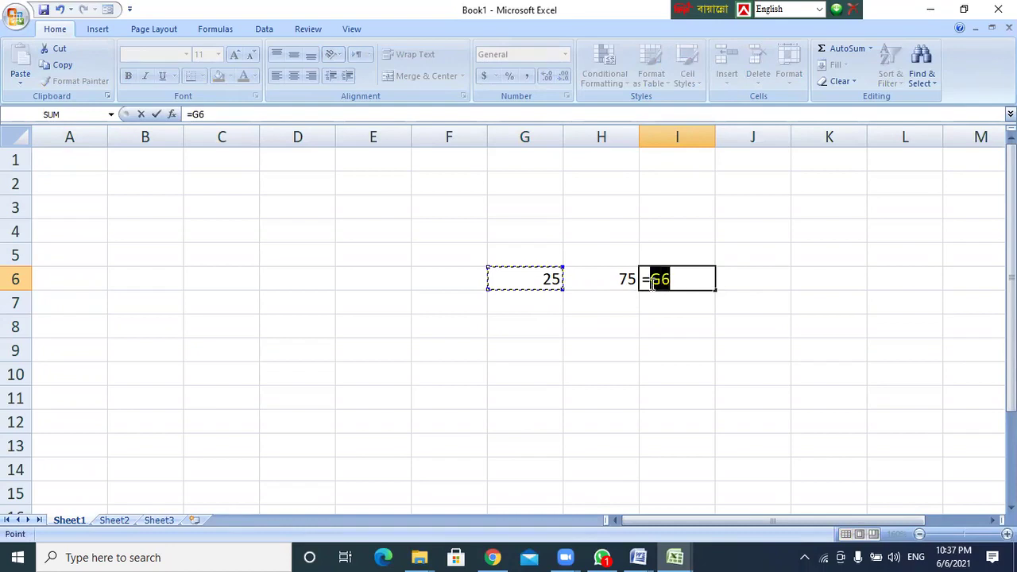
key("BackSpace")
type("]")
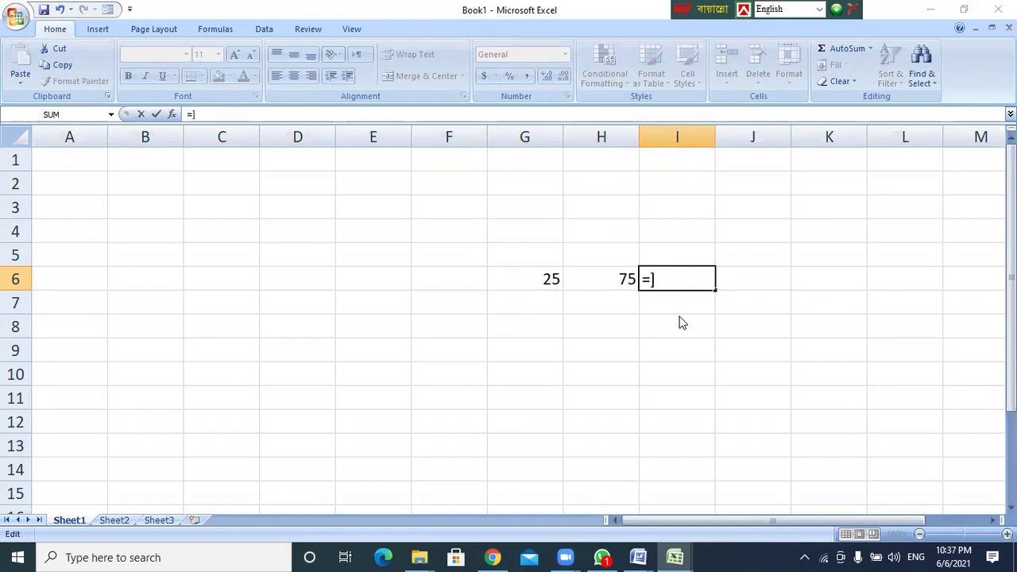
key("Return")
key("Return")
key("BackSpace")
key("Return")
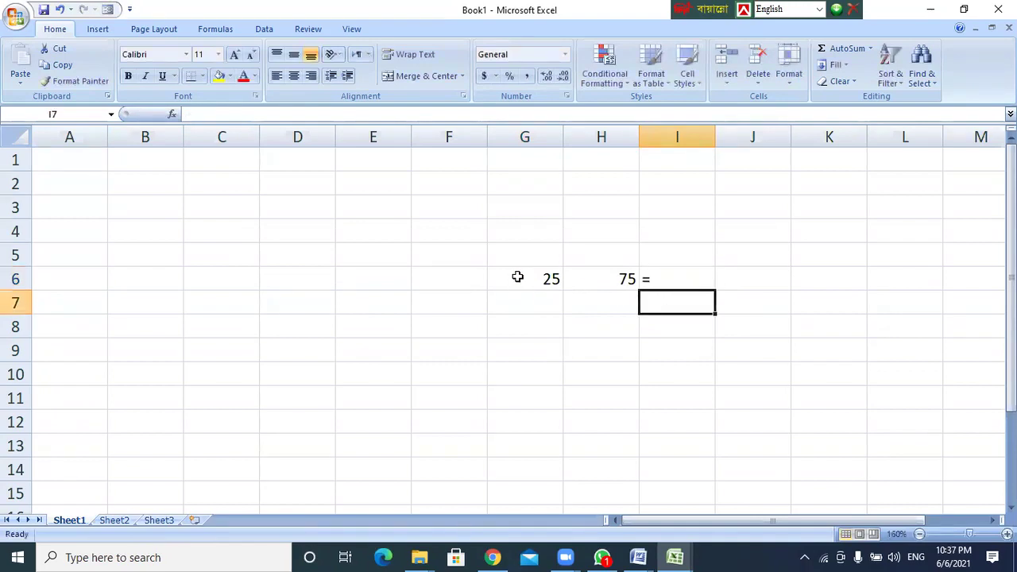
Clear cell G6 and enter 25 in cell F6.
left_click(517, 277)
key("Delete")
left_click(442, 274)
type("25")
key("Tab")
Enter only a plus sign in G6, removing the accidental reference to I6.
type("+")
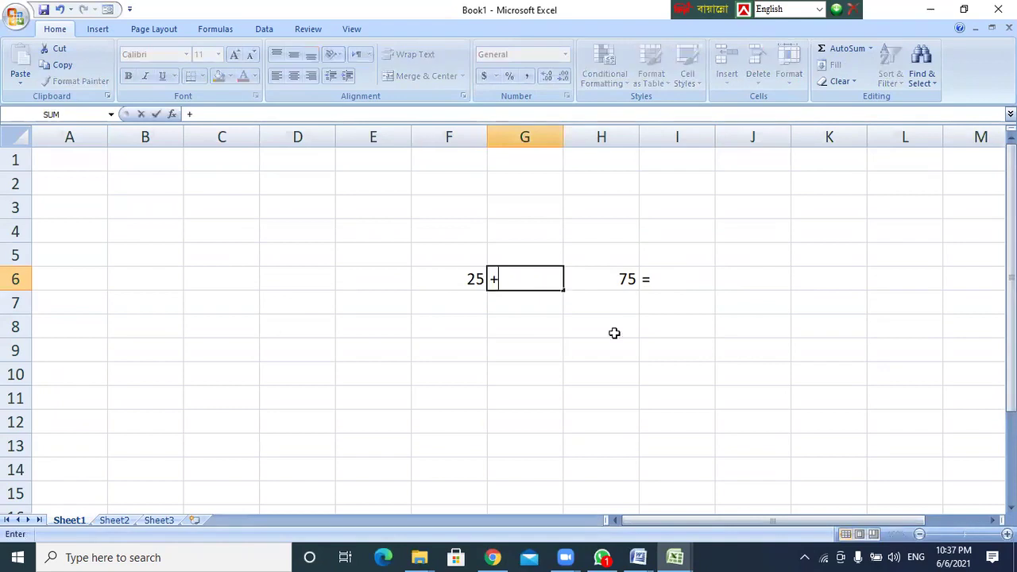
left_click(672, 278)
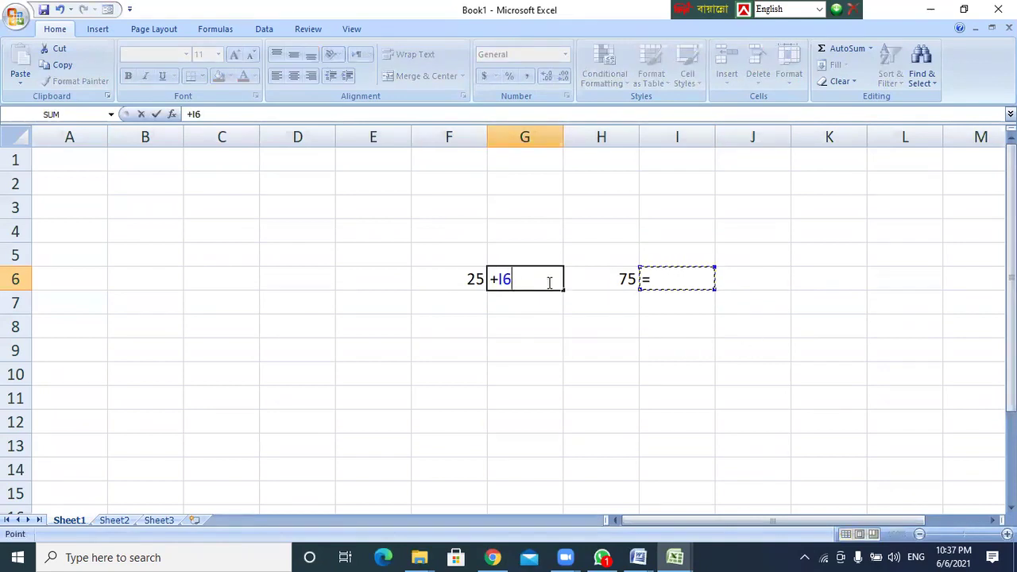
left_click_drag(514, 281, 501, 281)
key("Delete")
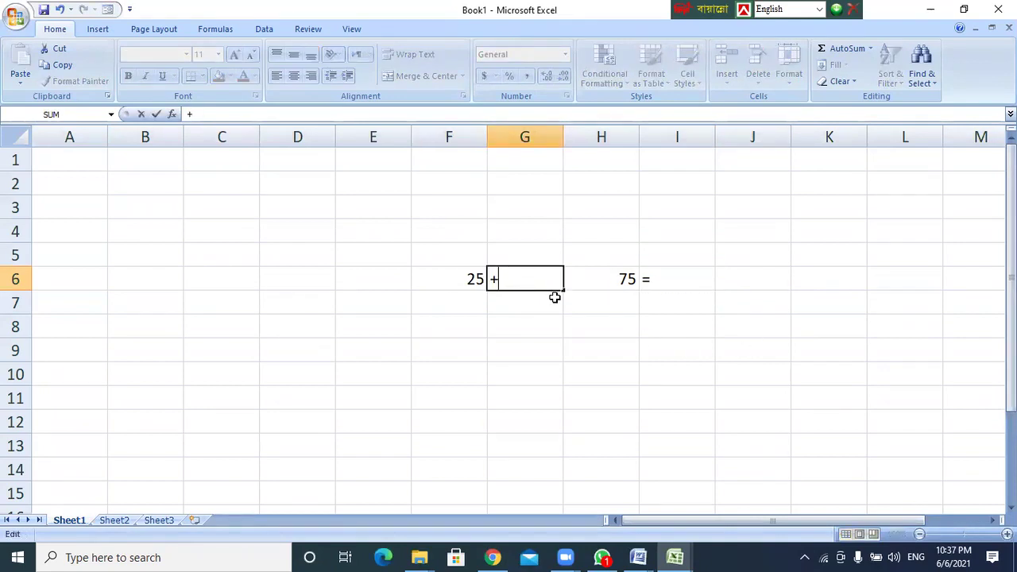
key("Return")
Go through cells F6 to I6 one by one and enter 100 as a plain number in J6.
left_click(468, 281)
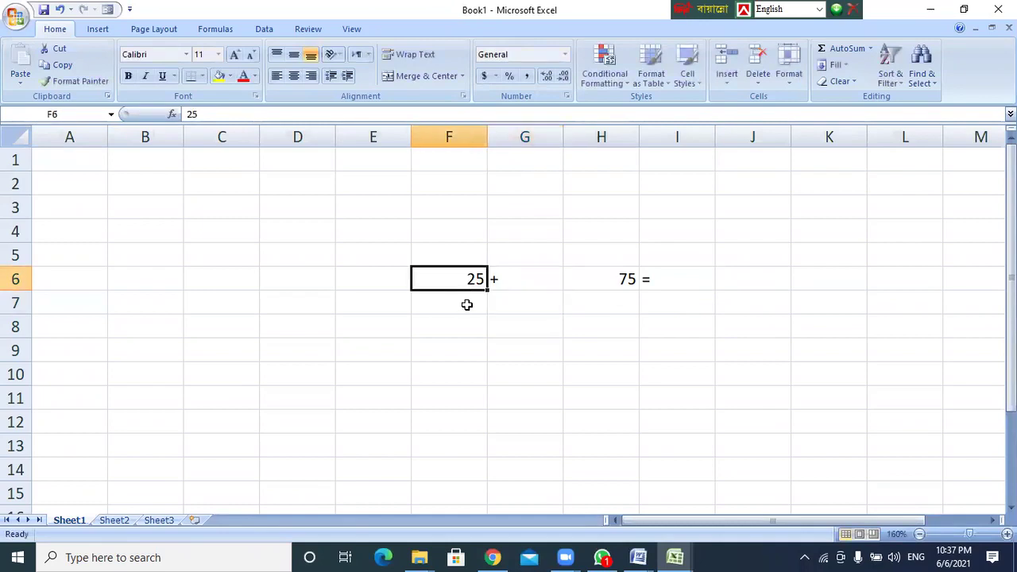
left_click(512, 283)
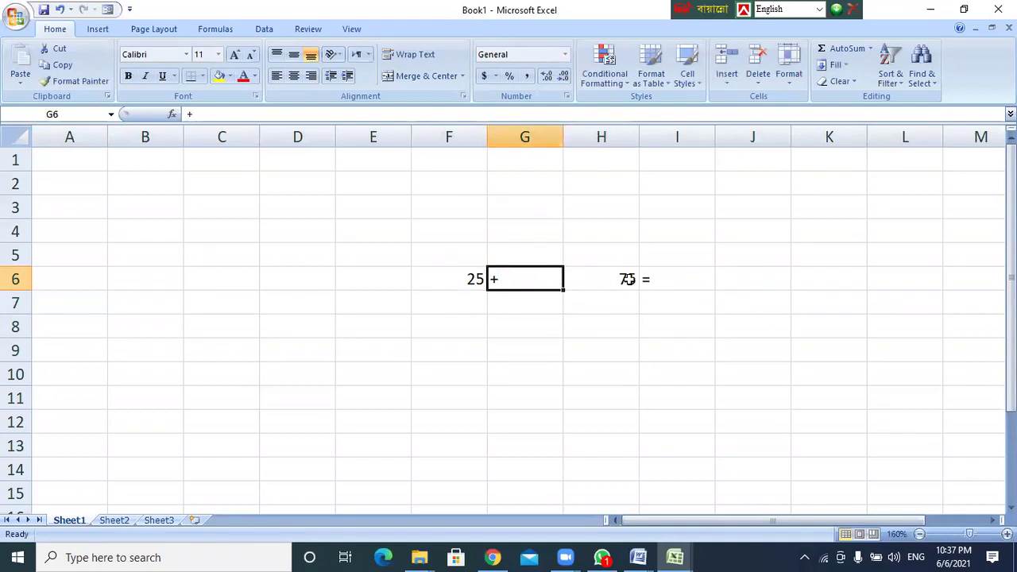
left_click(628, 279)
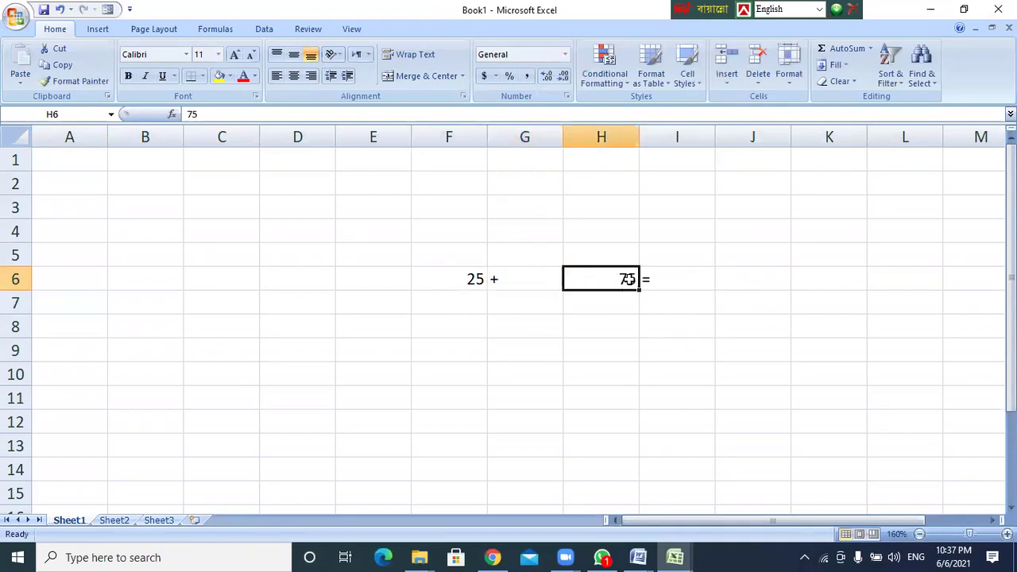
left_click(666, 280)
left_click(745, 283)
type("100")
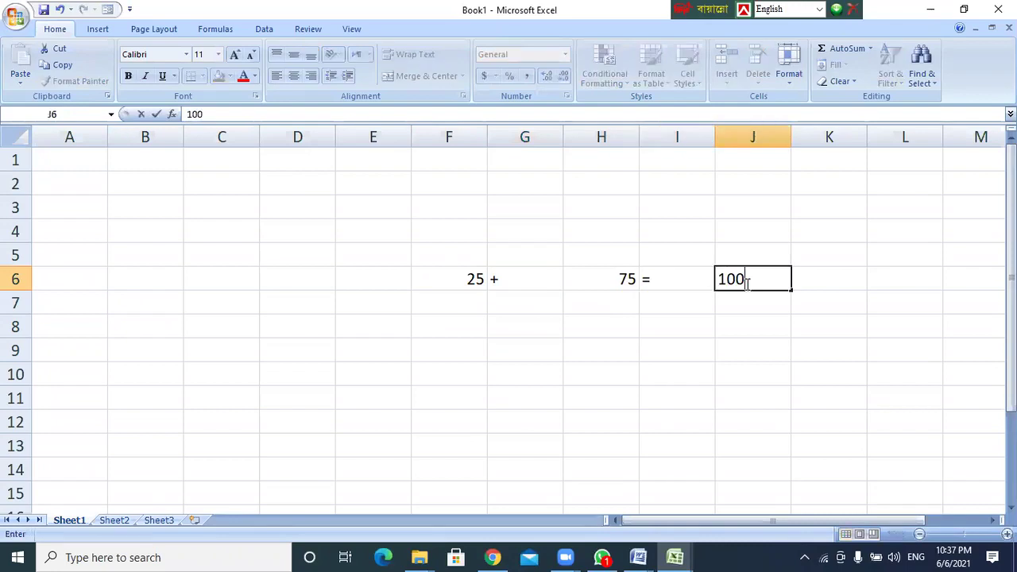
key("Return")
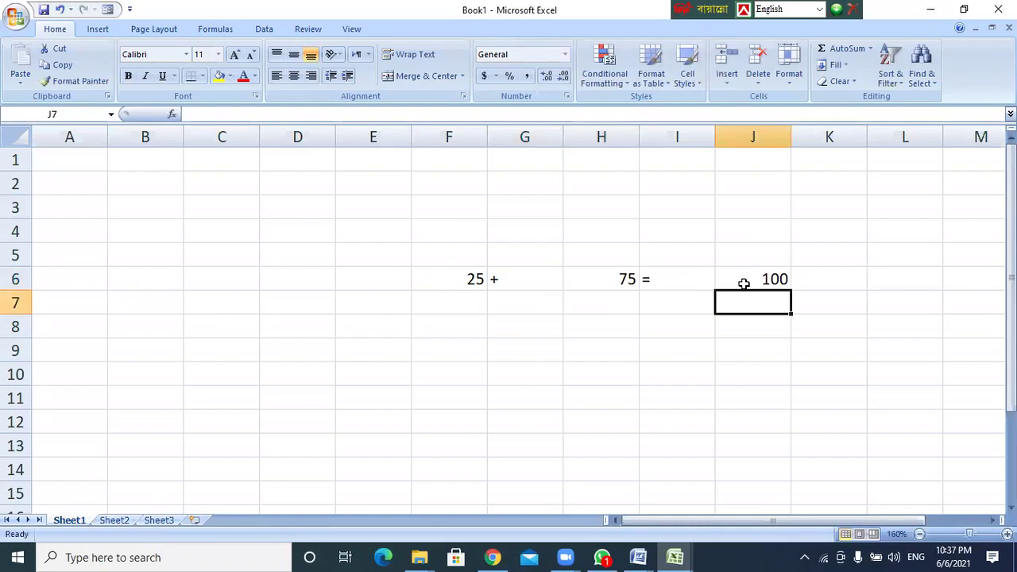
Change the first number of the addition, in cell F6, to 10.
left_click(450, 281)
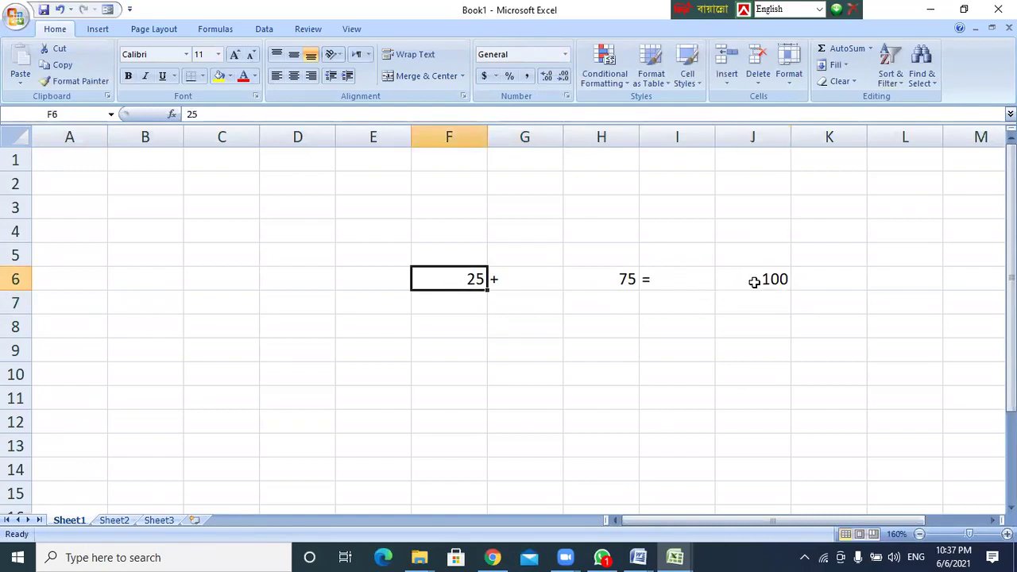
type("10")
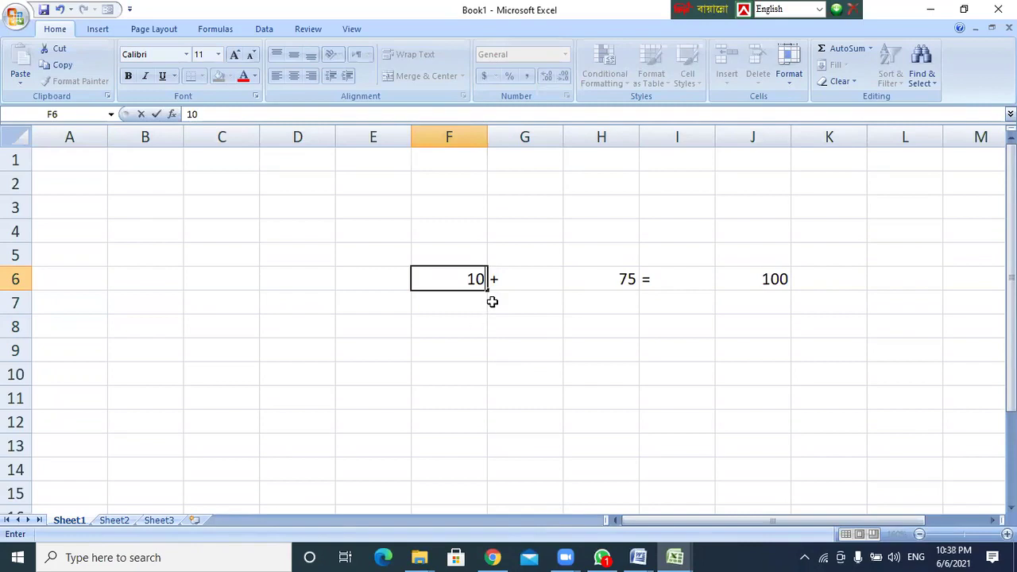
key("Return")
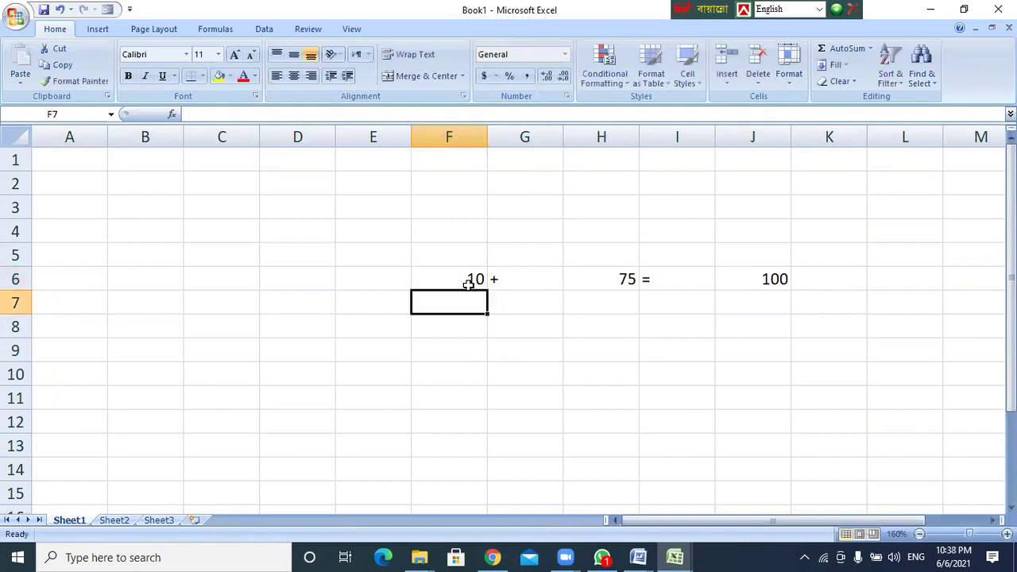
Select F6, J6, F6, H6 and J6 in turn to compare the row 6 operands with the typed result.
left_click(467, 284)
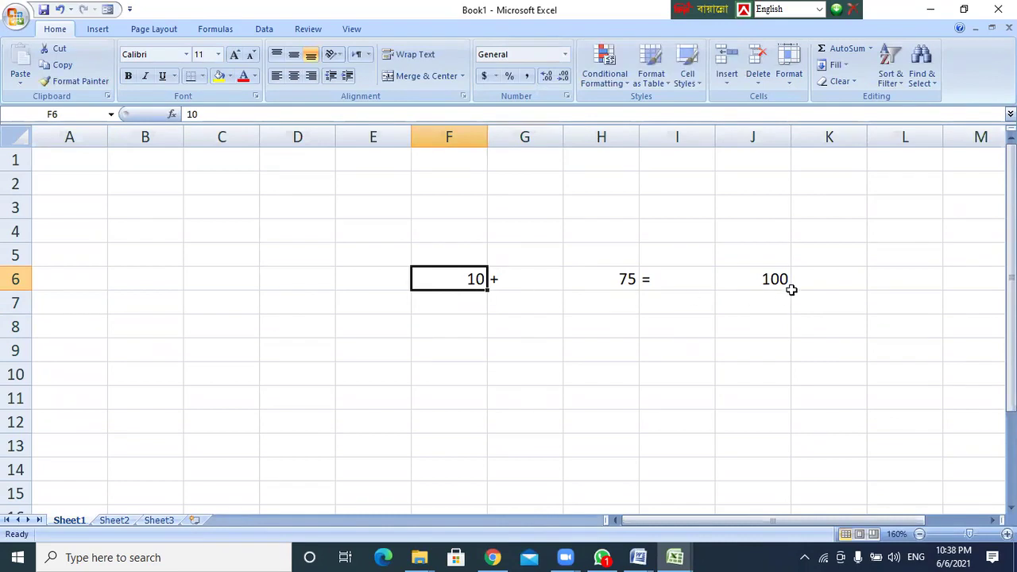
left_click(765, 279)
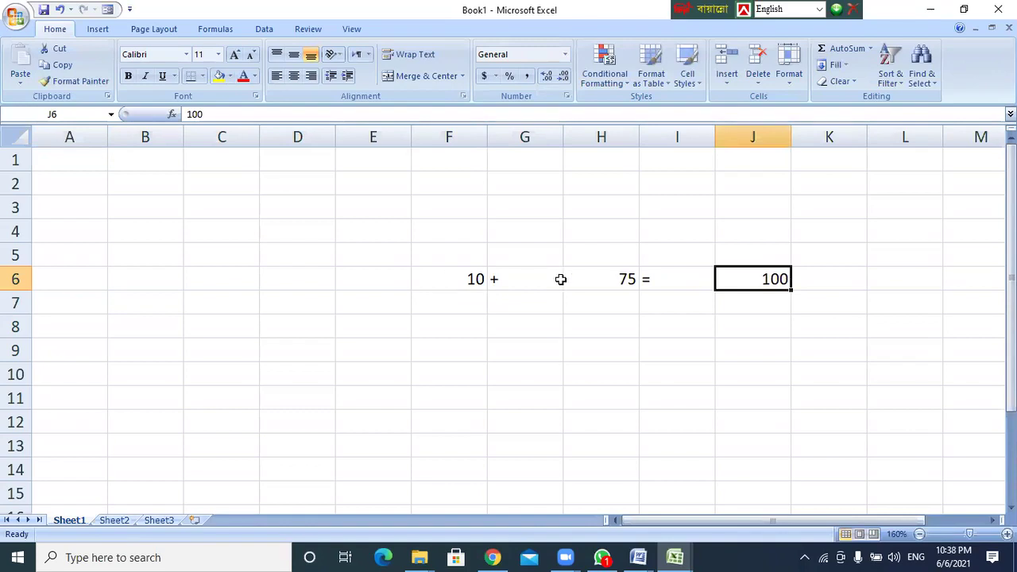
left_click(466, 281)
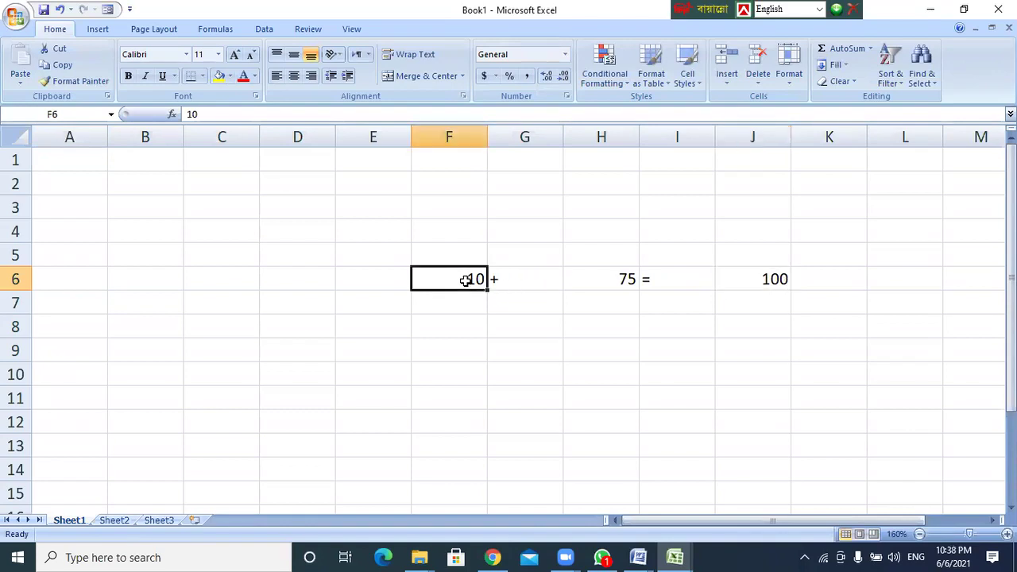
left_click(625, 283)
left_click(760, 280)
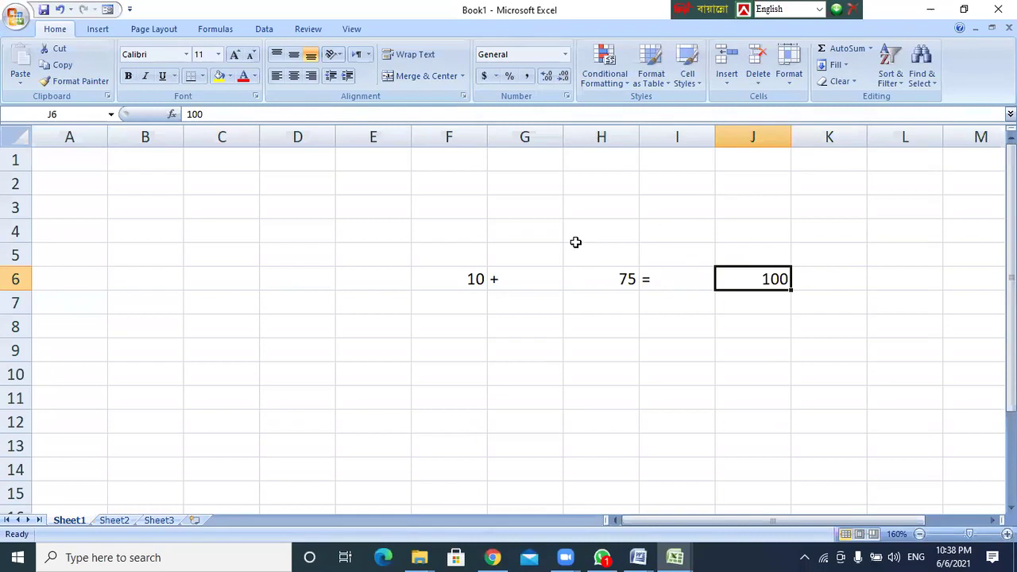
Enter 25 in F5 and a plus sign in G5, overwriting the accidental reference formula with the sign alone.
left_click(465, 256)
type("25")
left_click(524, 254)
type("+")
key("Right")
type("75")
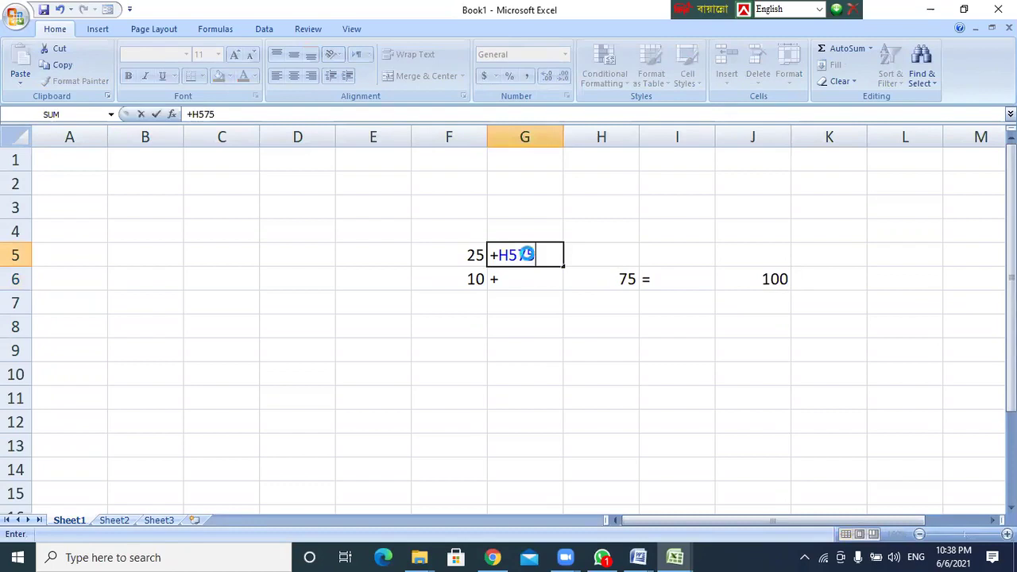
key("Tab")
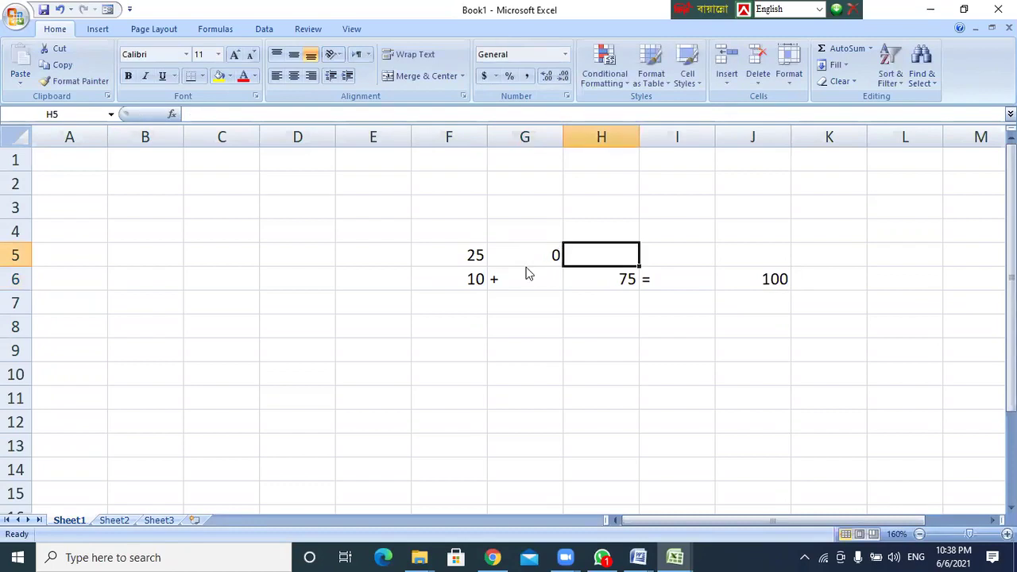
key("Left")
type("+")
key("Return")
Enter 75 in H5 and an equals sign in I5.
left_click(603, 259)
type("75")
key("Return")
left_click(602, 258)
key("Right")
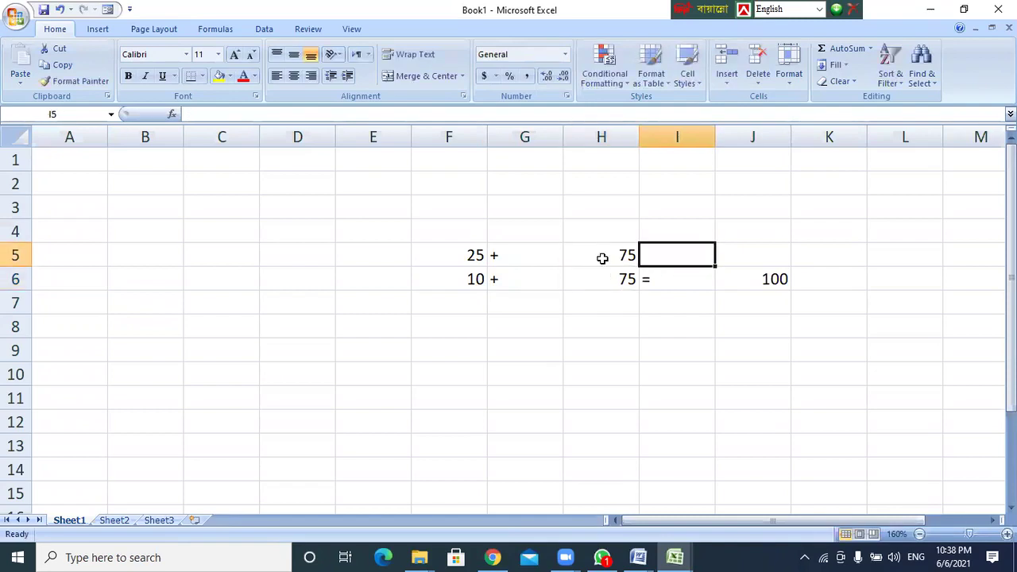
type("=")
key("Return")
Enter 100 as a plain number in J5 to complete the row 5 addition.
key("Up")
key("Right")
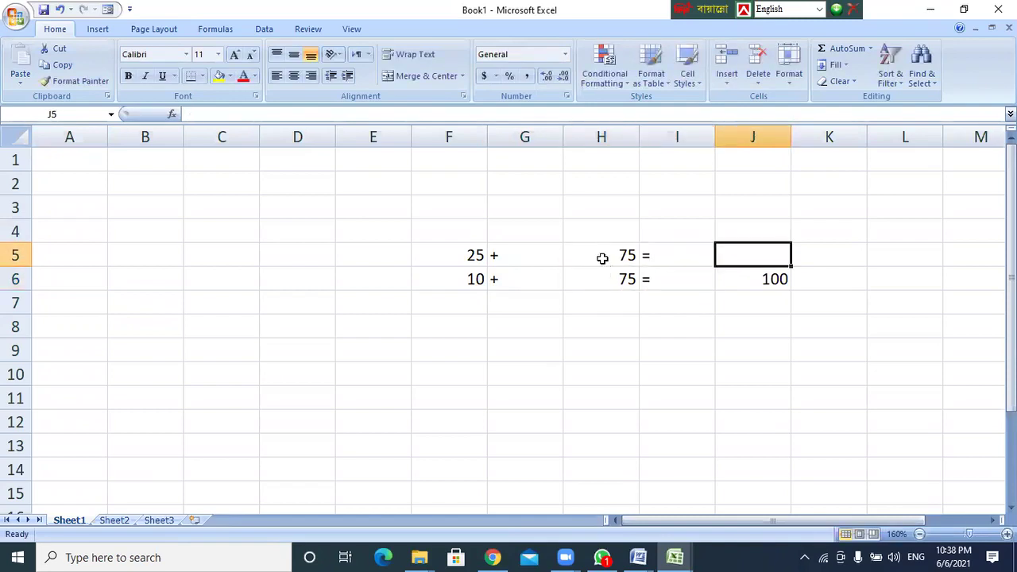
type("100")
key("Return")
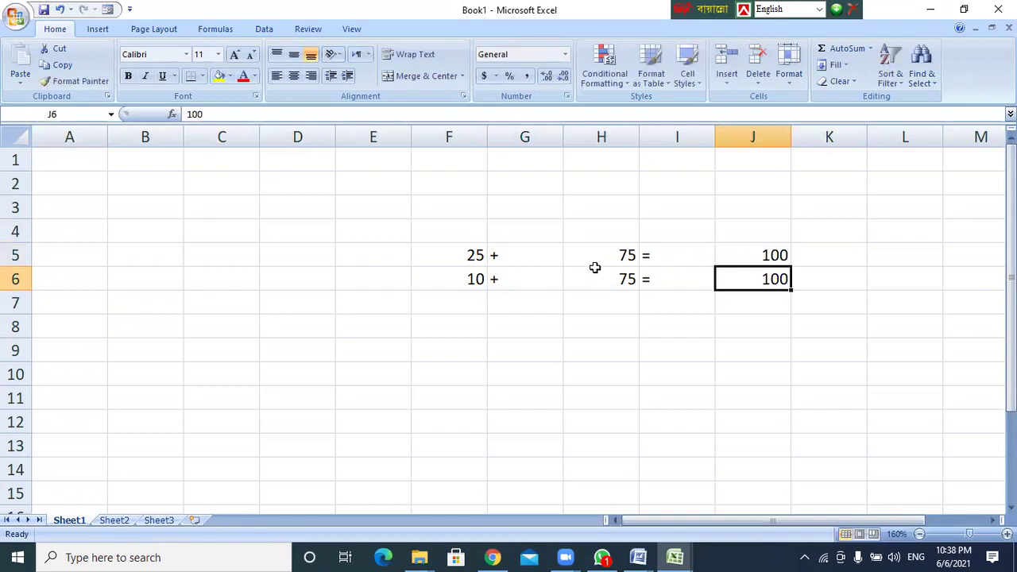
Compare the first operands in F5 and F6 with the typed result in J6 by selecting these cells repeatedly.
left_click(470, 281)
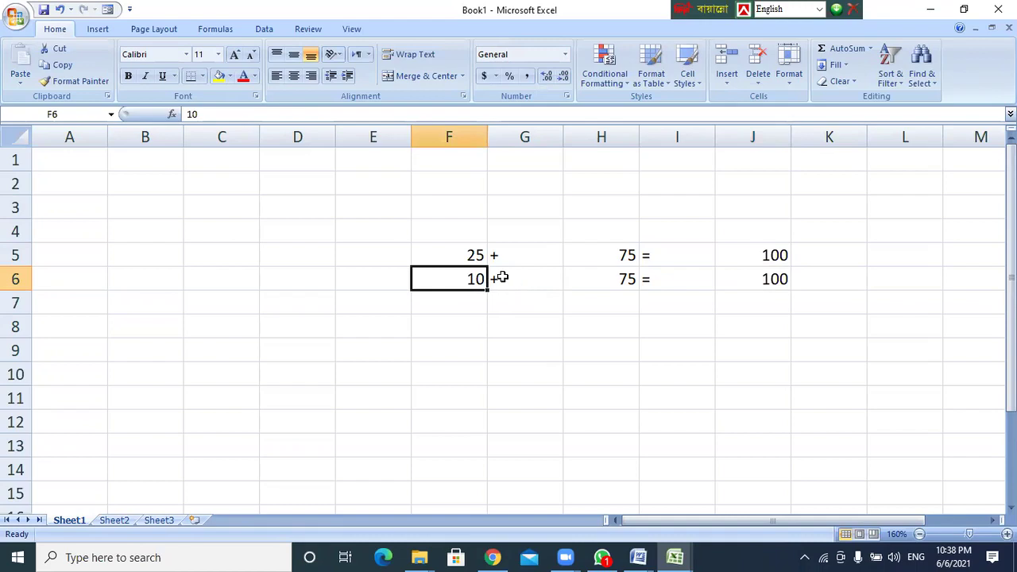
left_click(475, 256)
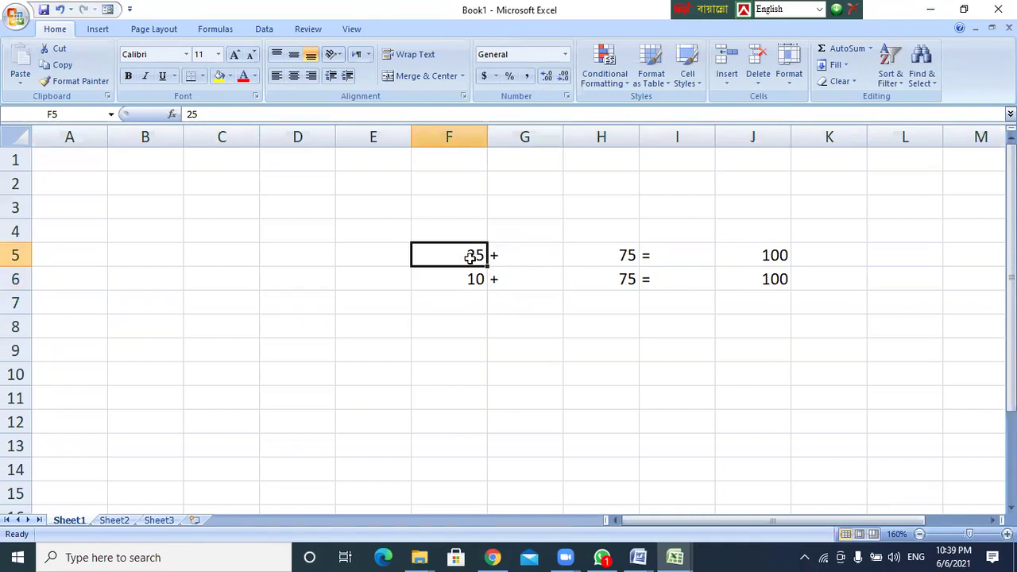
left_click(464, 280)
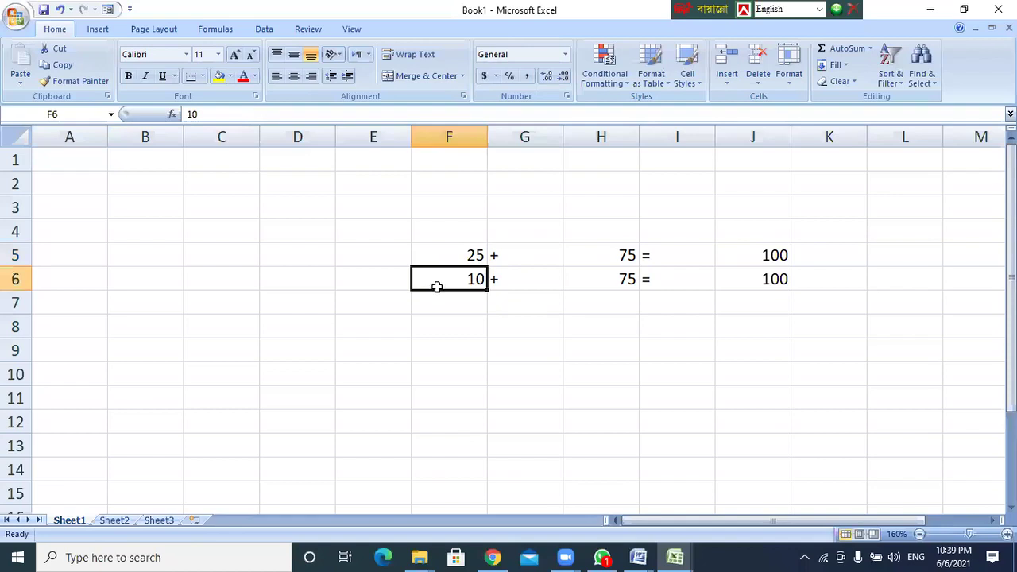
left_click(771, 280)
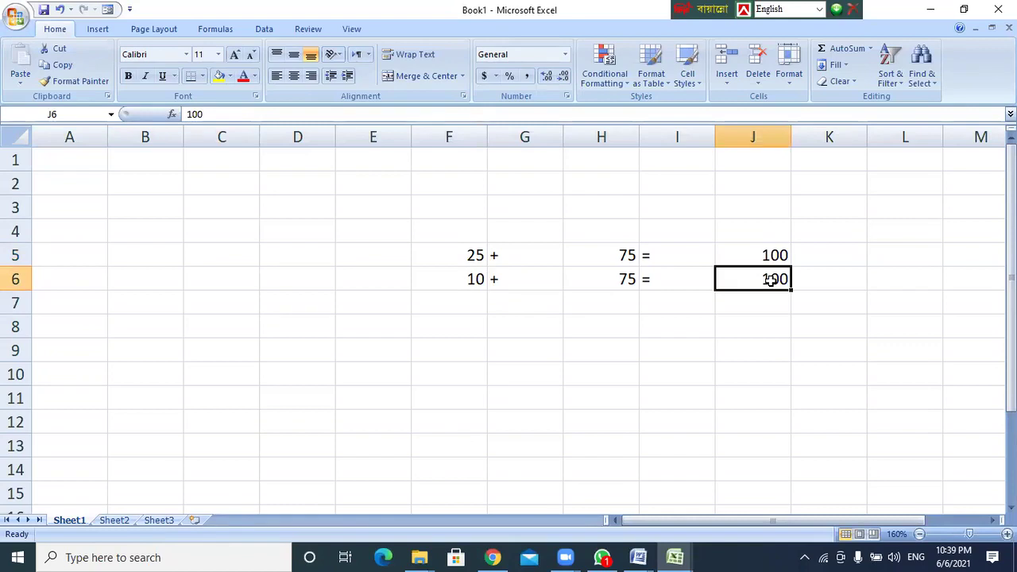
left_click(463, 281)
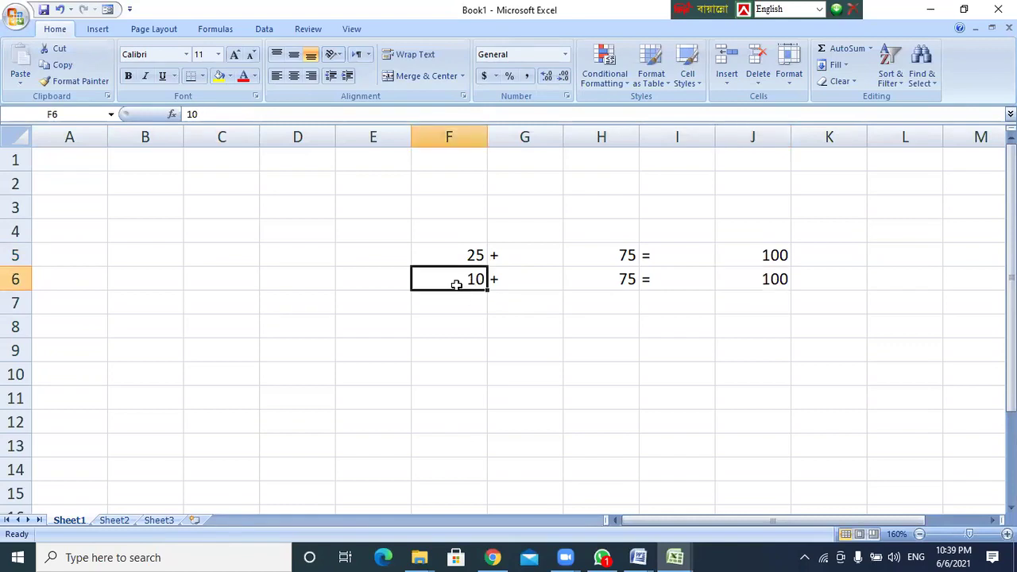
left_click(776, 285)
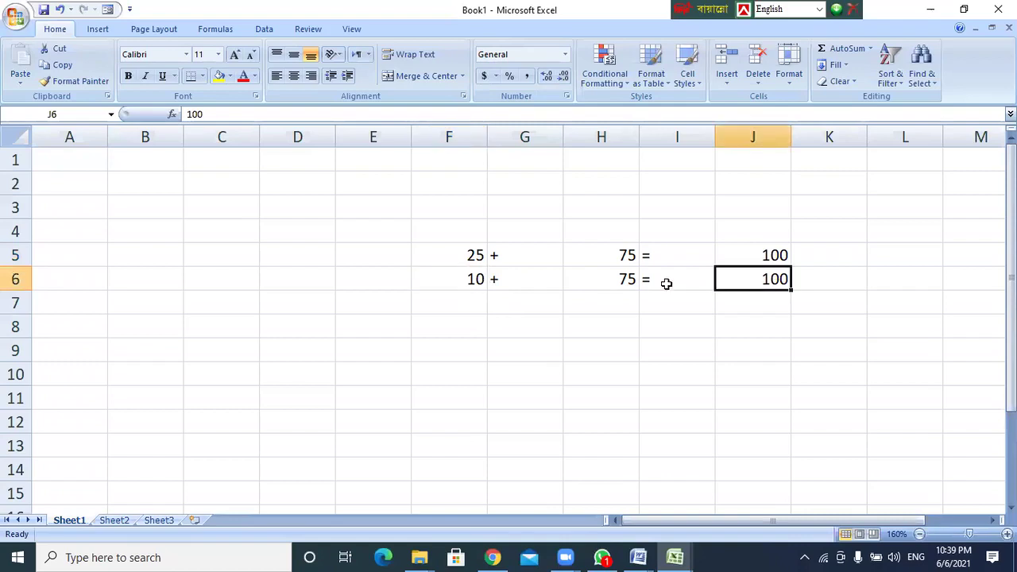
left_click(466, 280)
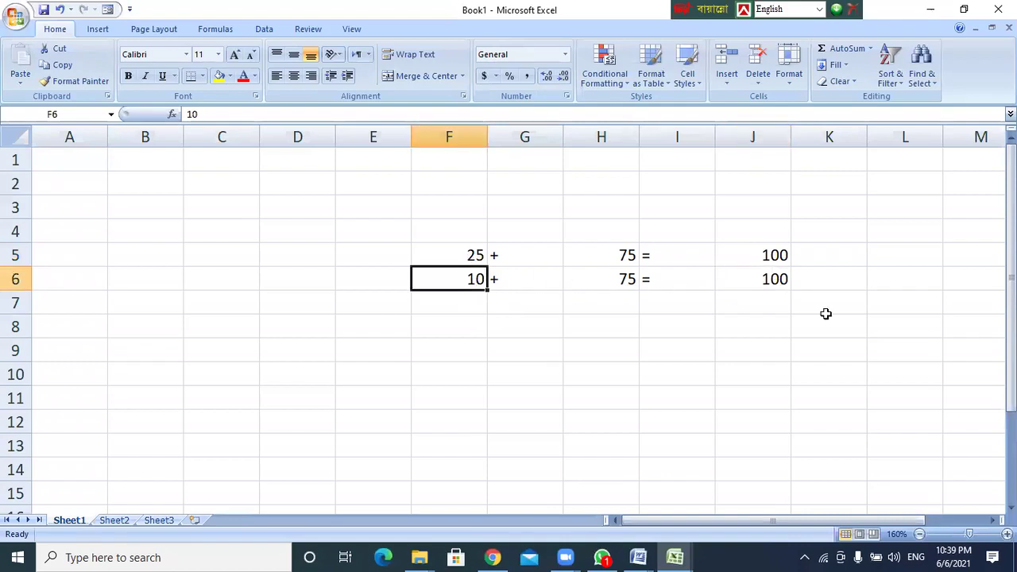
left_click(773, 283)
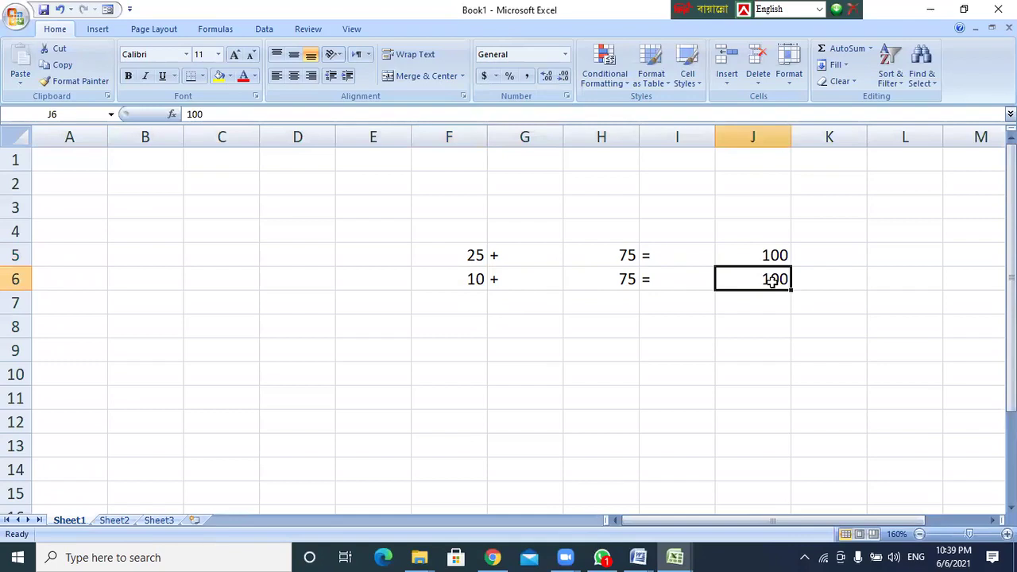
Start another addition in row 7 with 25 in F7 and a plus sign in G7.
left_click(469, 303)
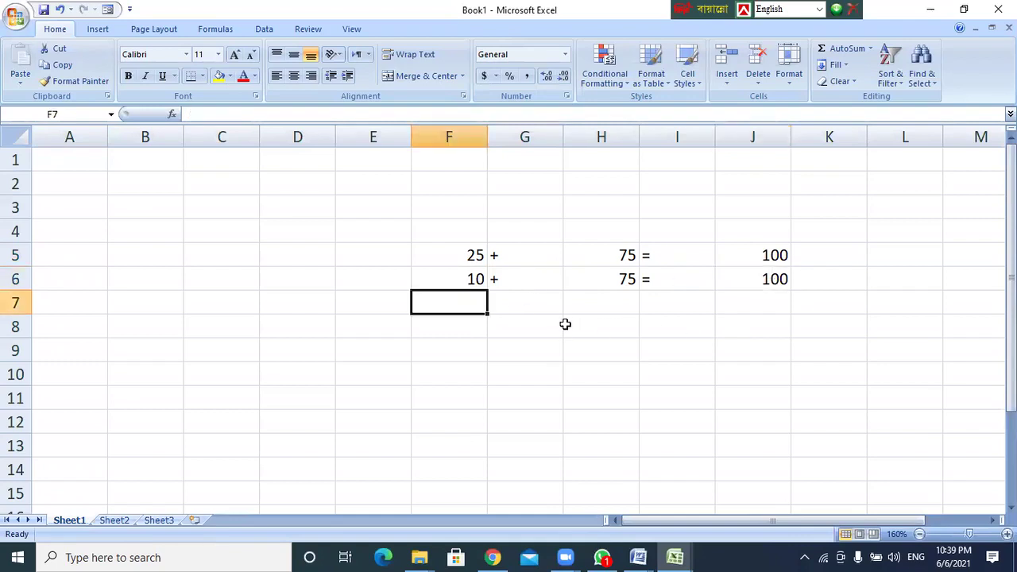
type("25")
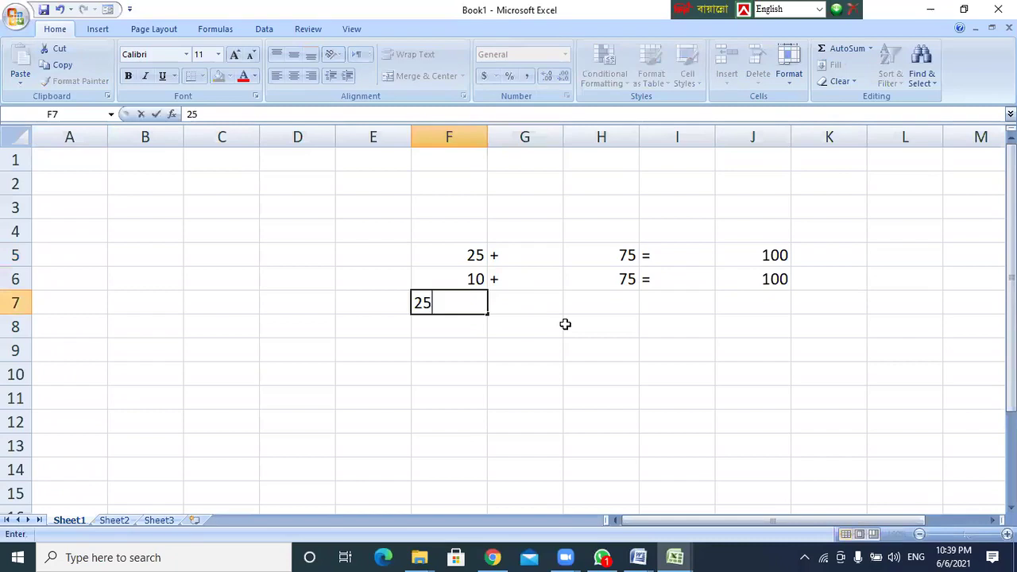
key("Tab")
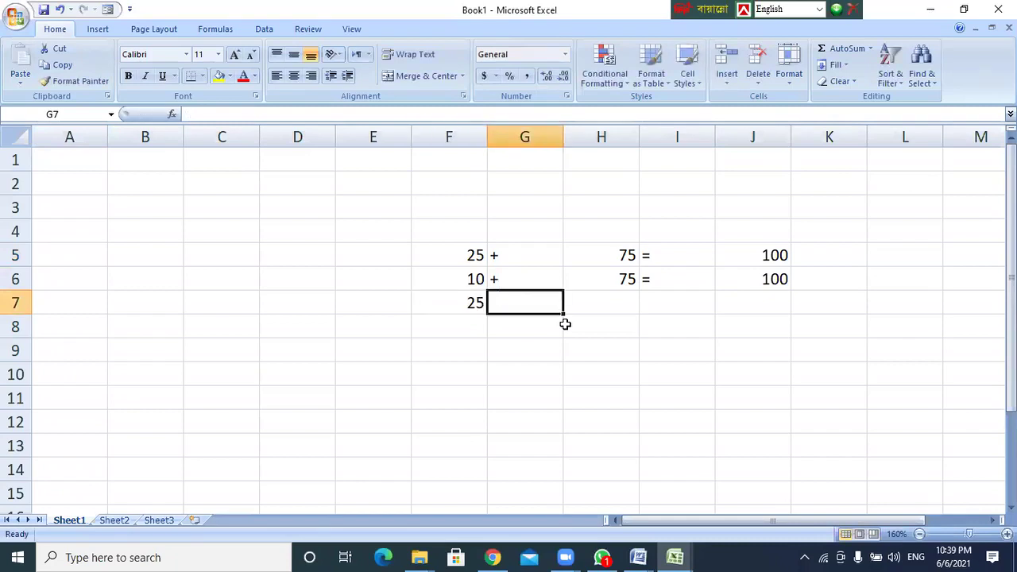
type("+")
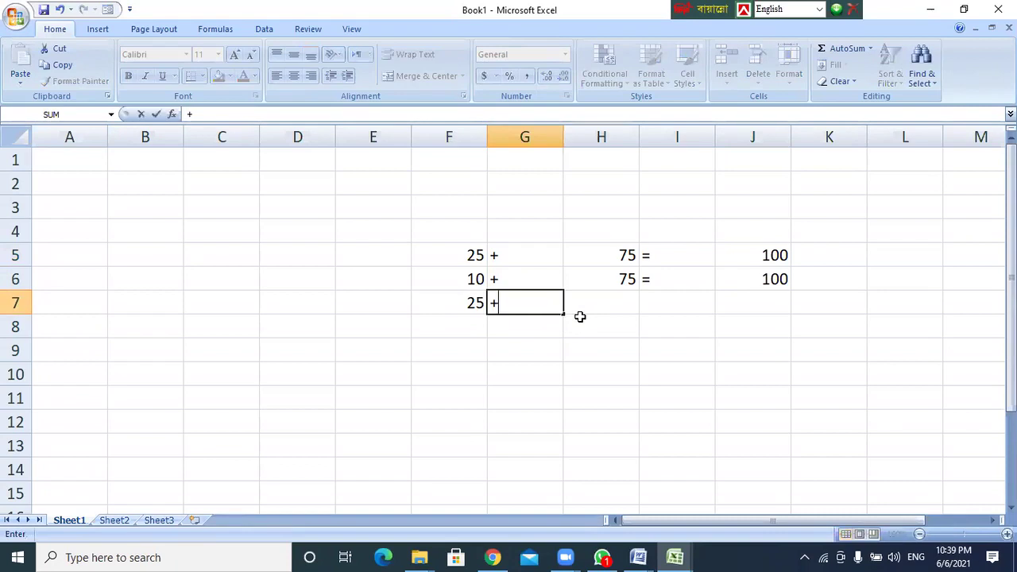
key("Return")
Enter 75 in H7 and an equals sign in I7, ending with result cell J7 selected.
key("Up")
key("Right")
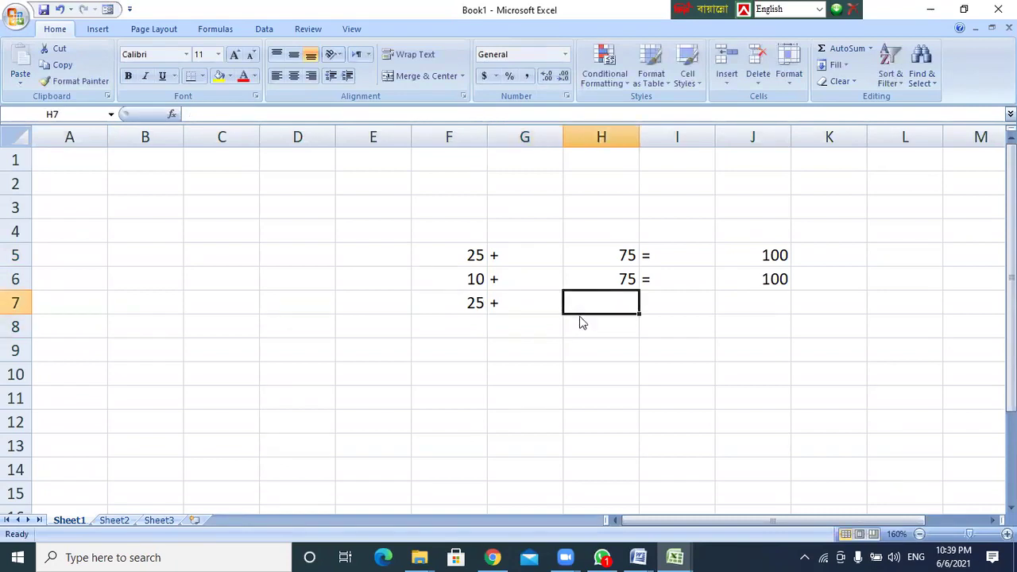
type("75")
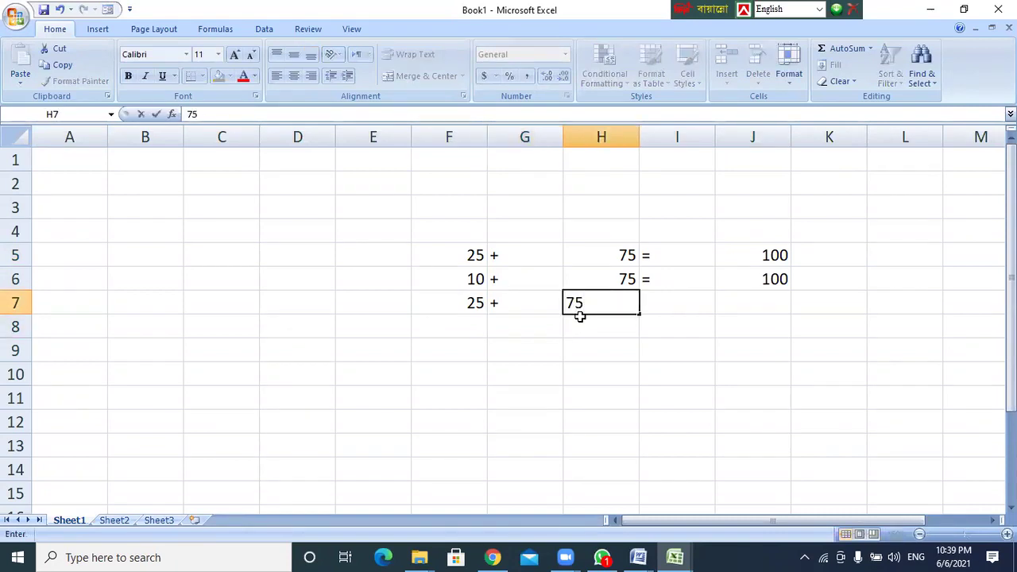
key("Return")
key("Up")
key("Right")
type("=")
key("Return")
key("Up")
key("Right")
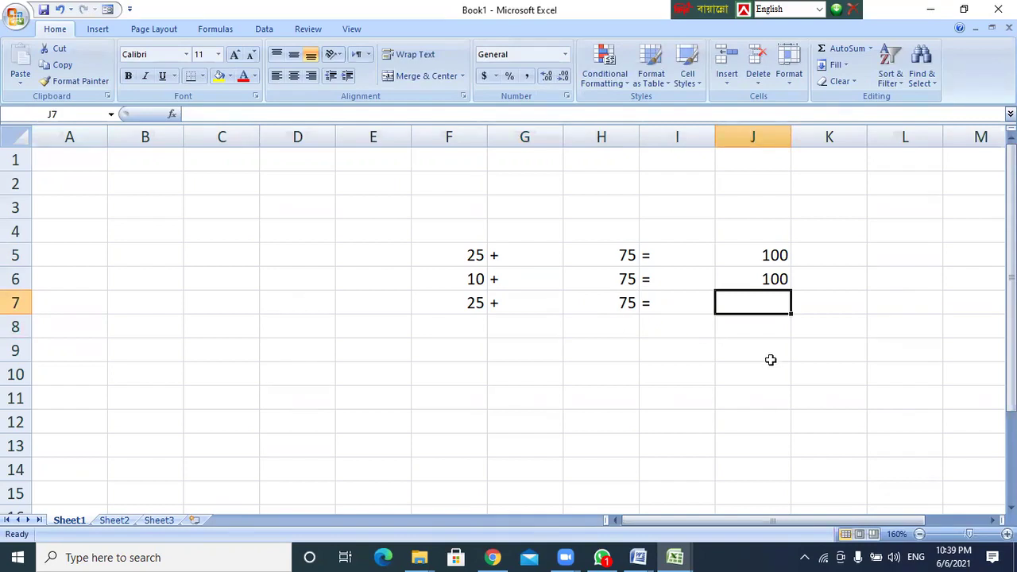
Enter the formula =F7+H7 in J7 to calculate the row 7 addition, leaving J7 selected.
type("=")
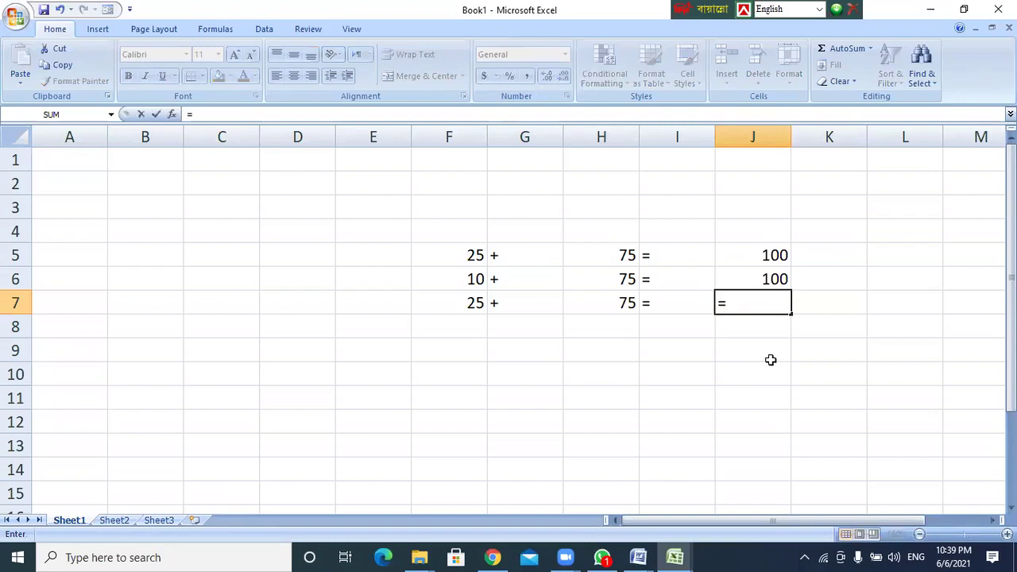
type("f7+")
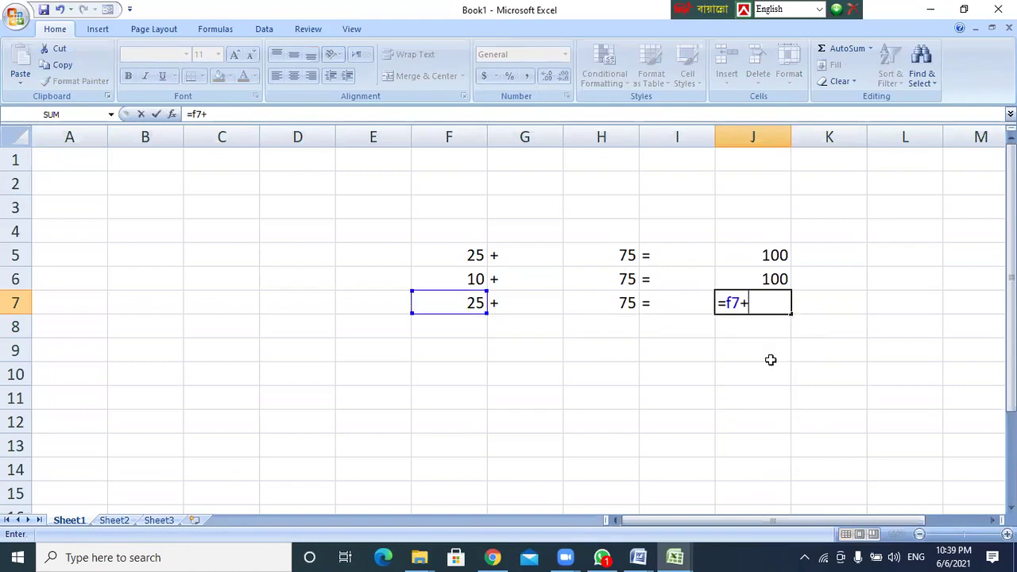
type("h7")
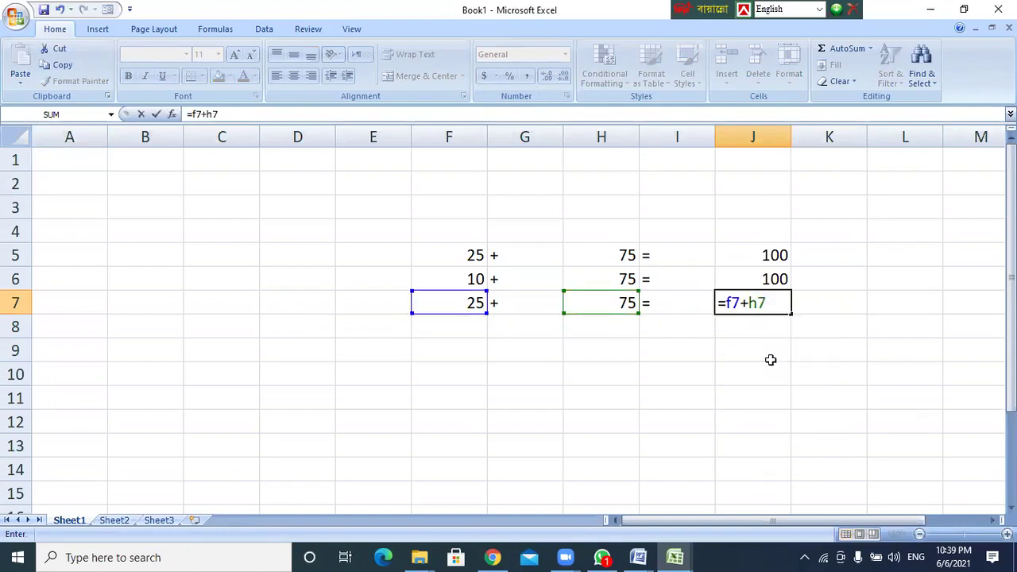
key("Return")
left_click(743, 299)
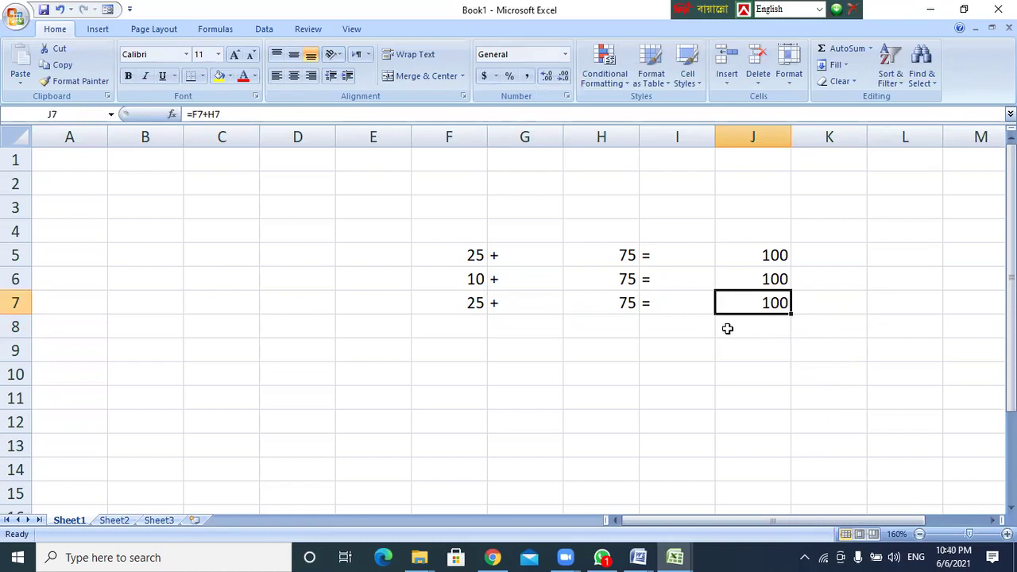
Color the text of the row 7 addition in F7:J7 red.
scroll(727, 329, "up", 6)
left_click_drag(767, 523, 842, 534)
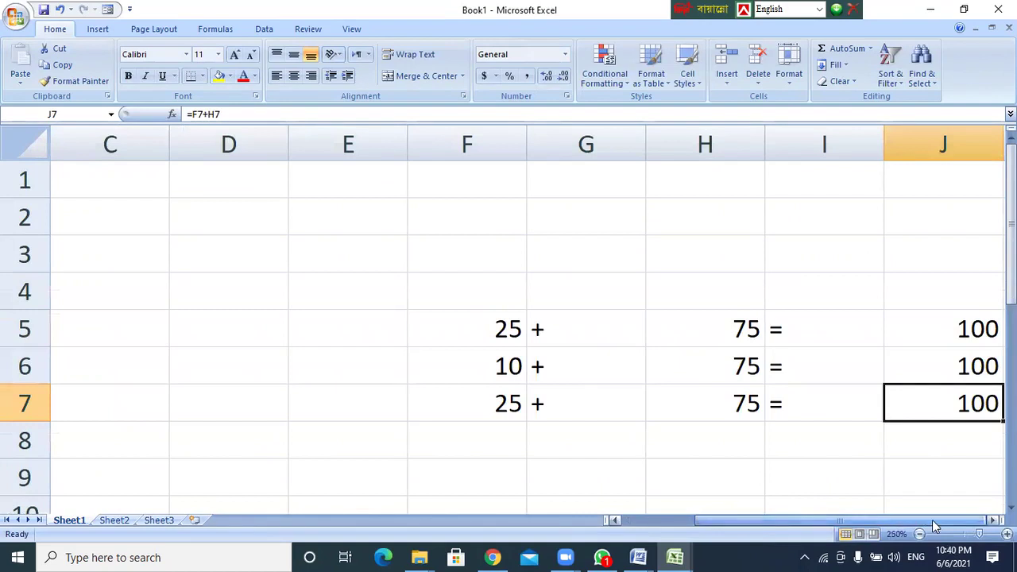
left_click(993, 521)
left_click(992, 521)
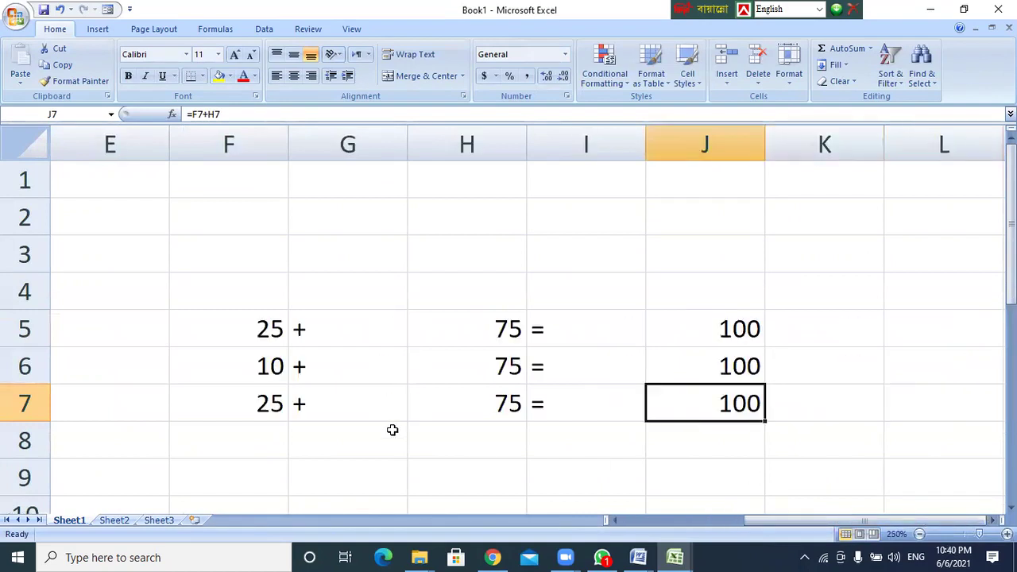
left_click_drag(268, 400, 722, 399)
left_click(243, 80)
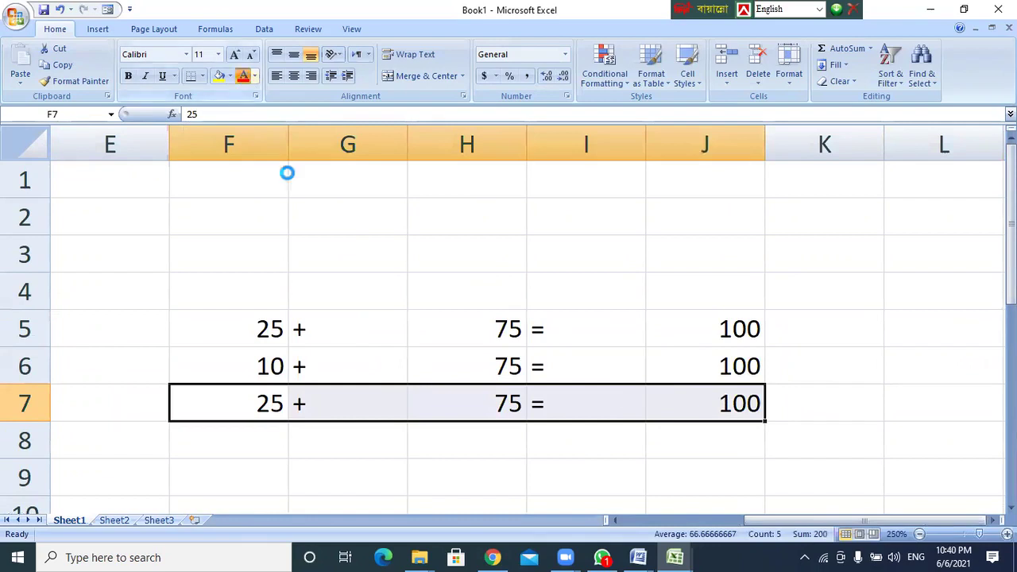
left_click(517, 362)
Color the text of the row 5 addition in F5:J5 with the standard blue.
left_click_drag(278, 328, 718, 324)
left_click(254, 77)
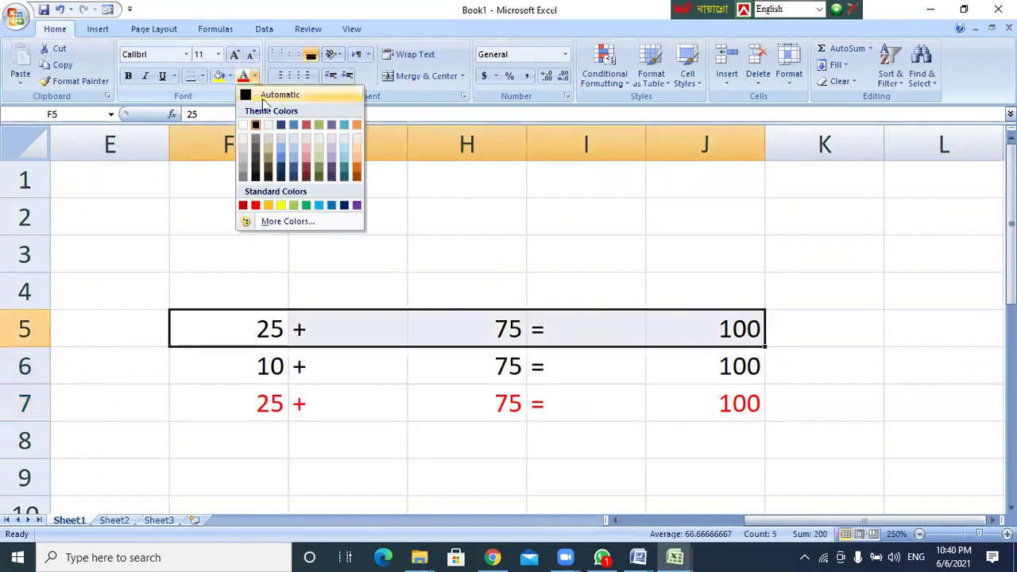
left_click(332, 206)
left_click(449, 325)
left_click(359, 291)
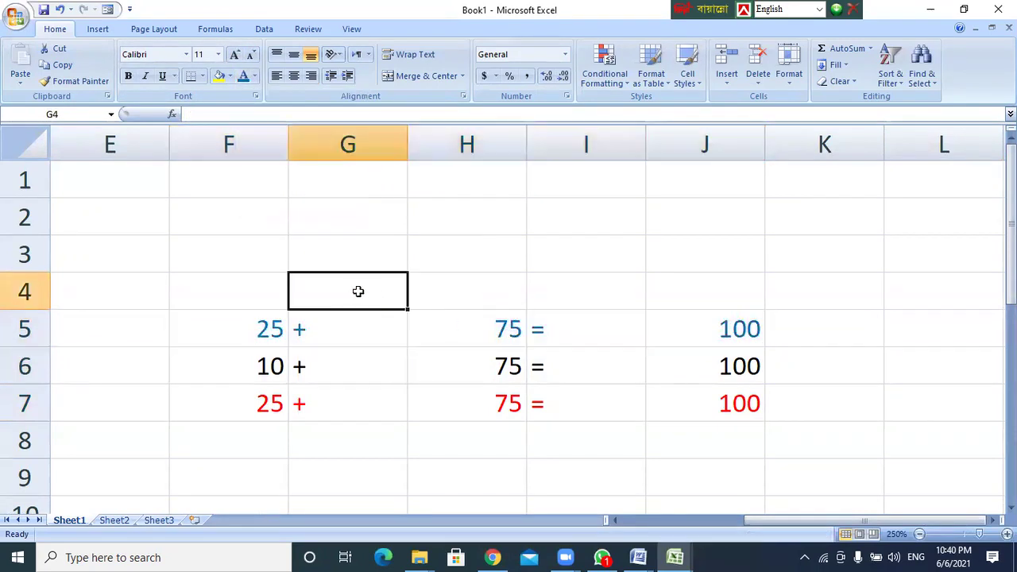
Go through the operands of rows 5 and 6 and correct the typed result in J6 to 85.
left_click(251, 334)
left_click(503, 334)
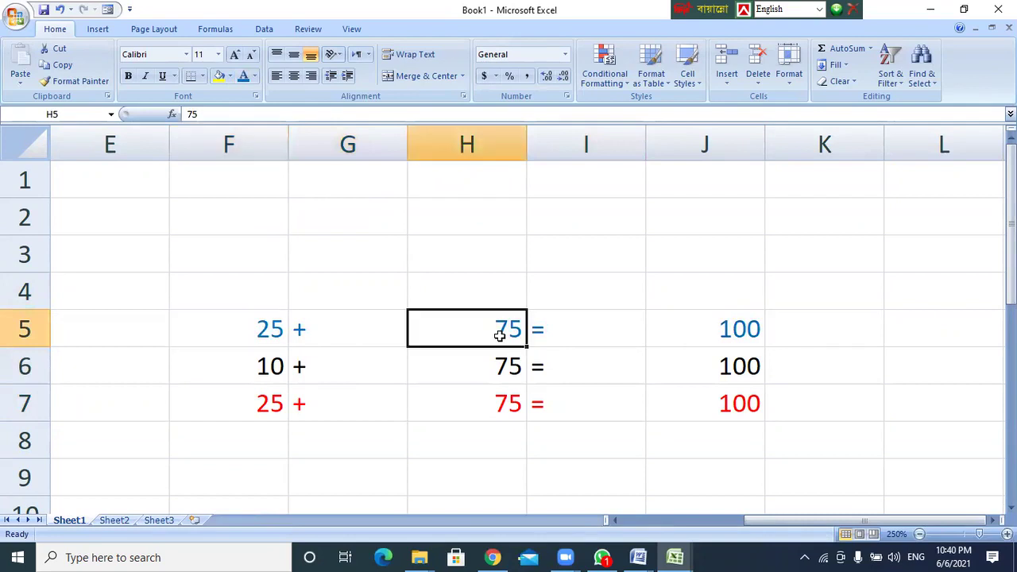
left_click(740, 334)
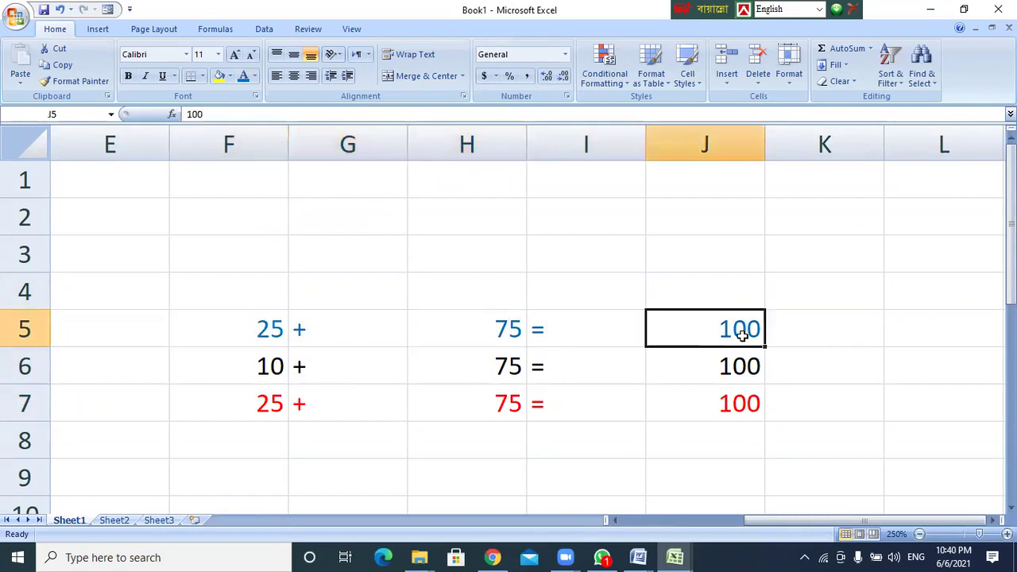
left_click(269, 367)
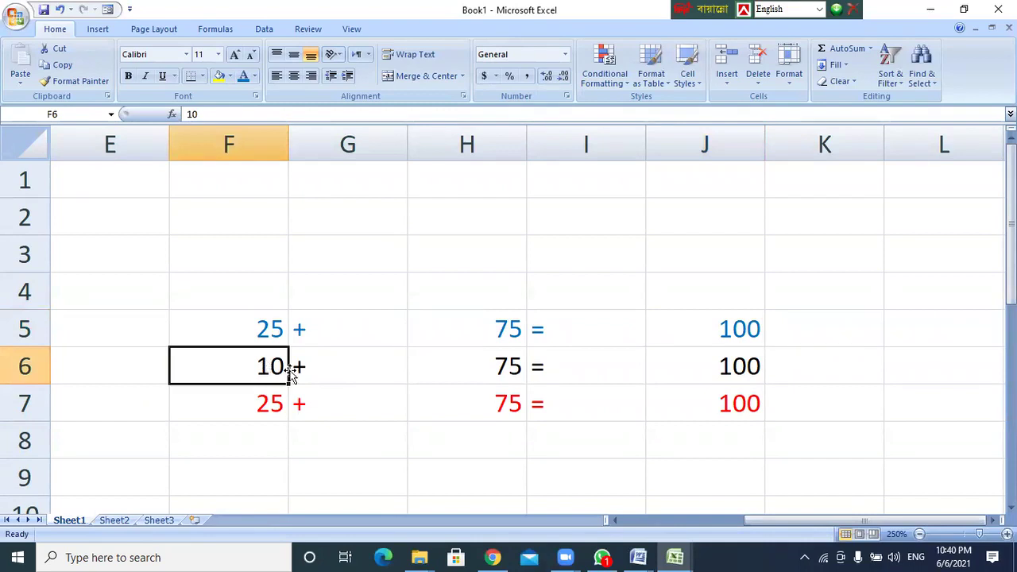
left_click(501, 372)
left_click(753, 371)
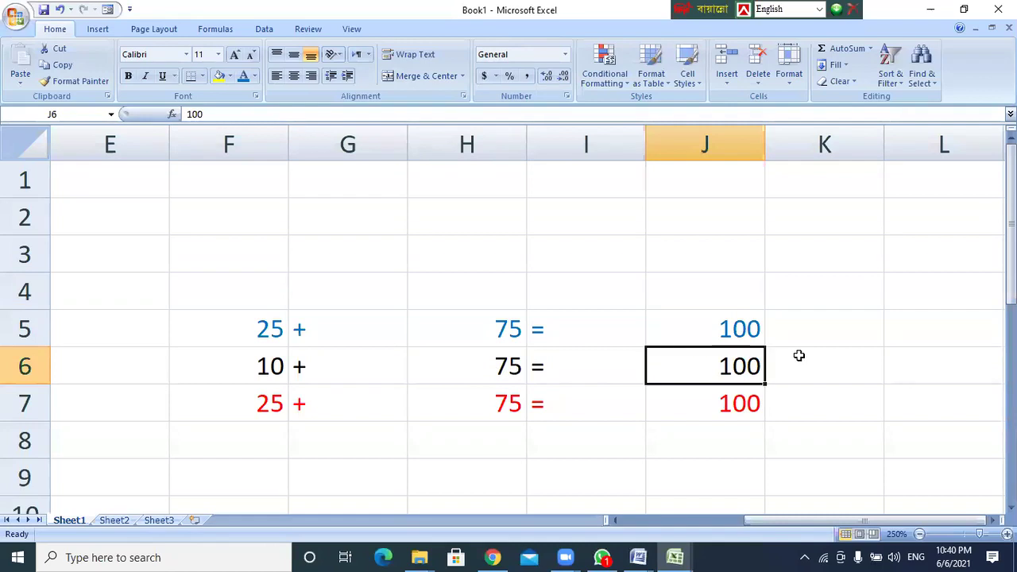
type("85")
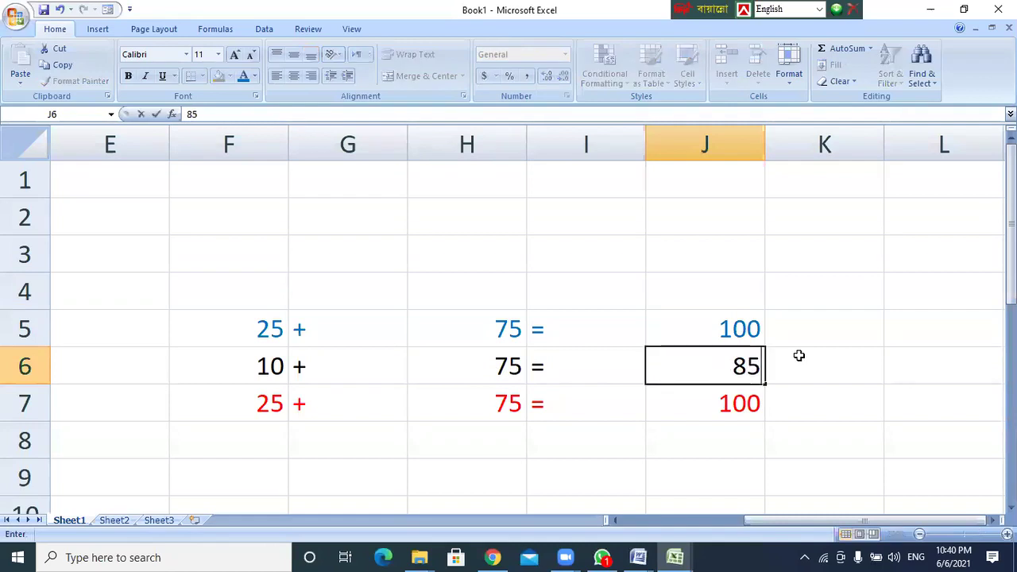
key("Return")
Compare the results in J5, J6 and J7, set F7 to 5, and recheck the formula cell J7.
left_click(747, 339)
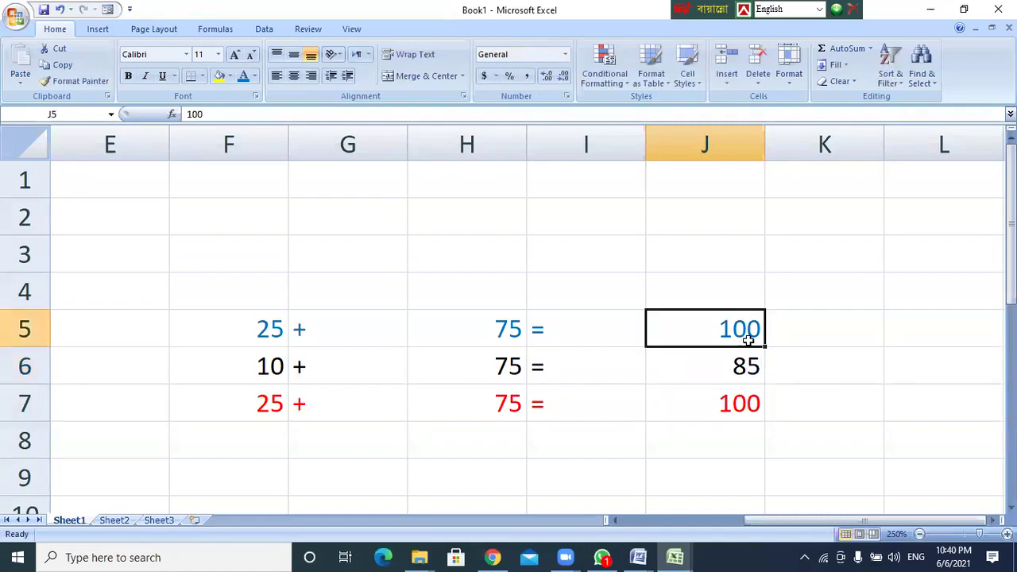
left_click(729, 368)
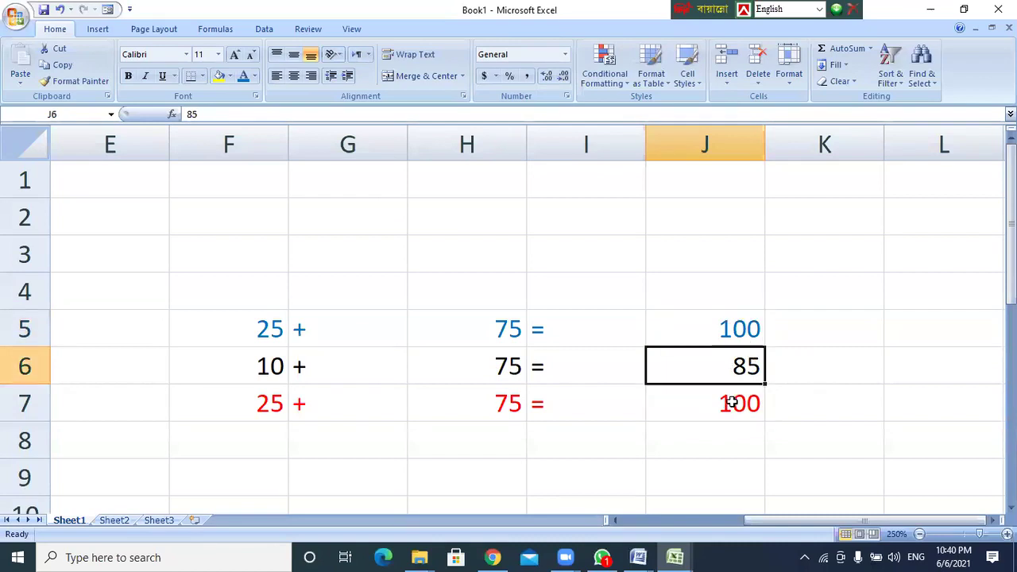
left_click(728, 402)
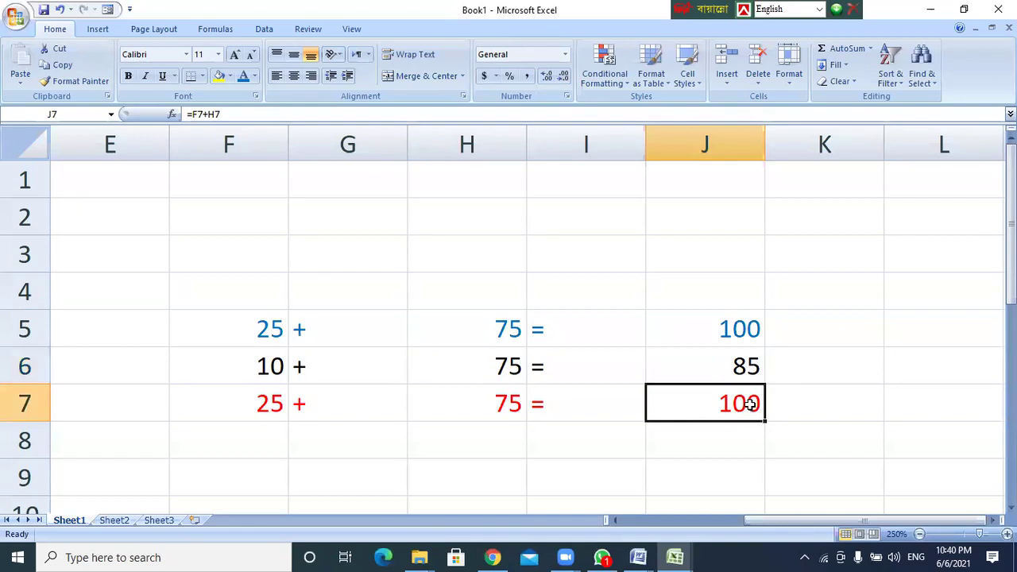
left_click(269, 404)
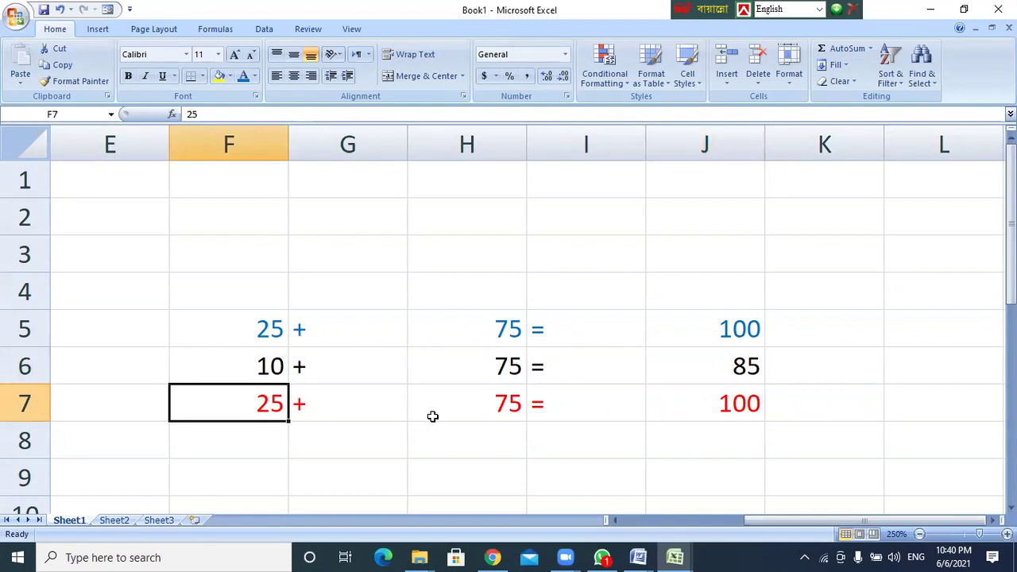
type("5")
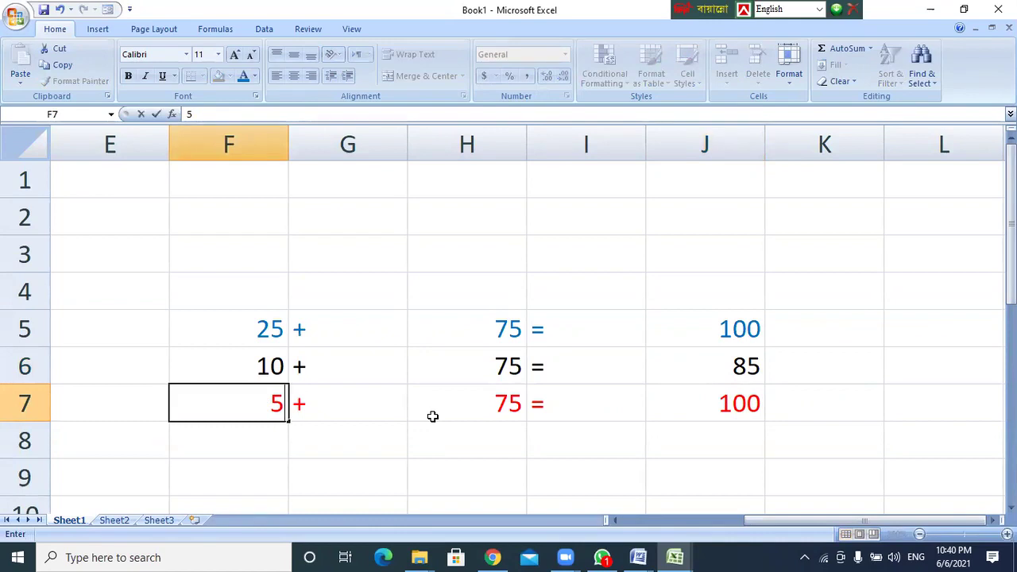
key("Return")
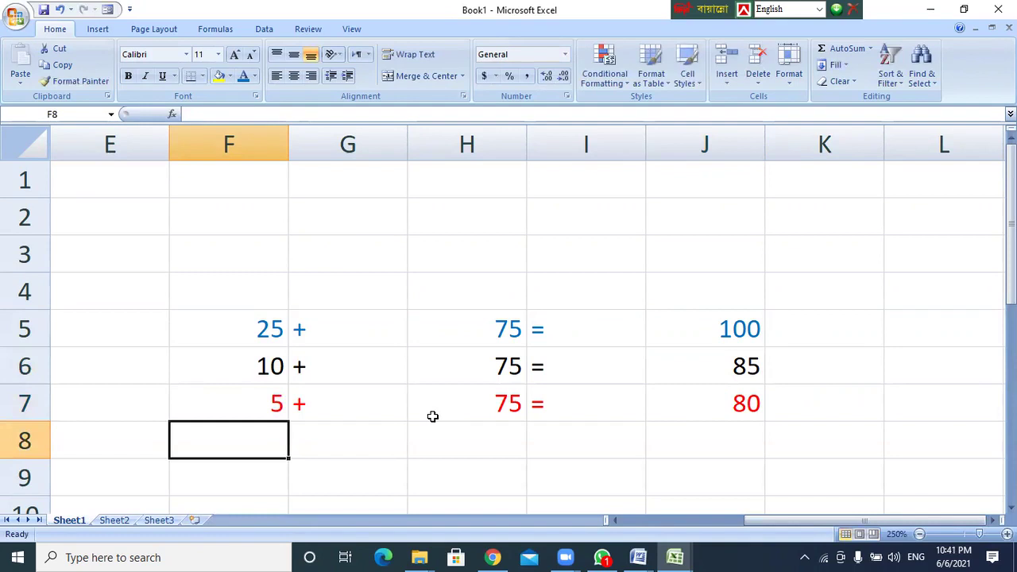
left_click(749, 407)
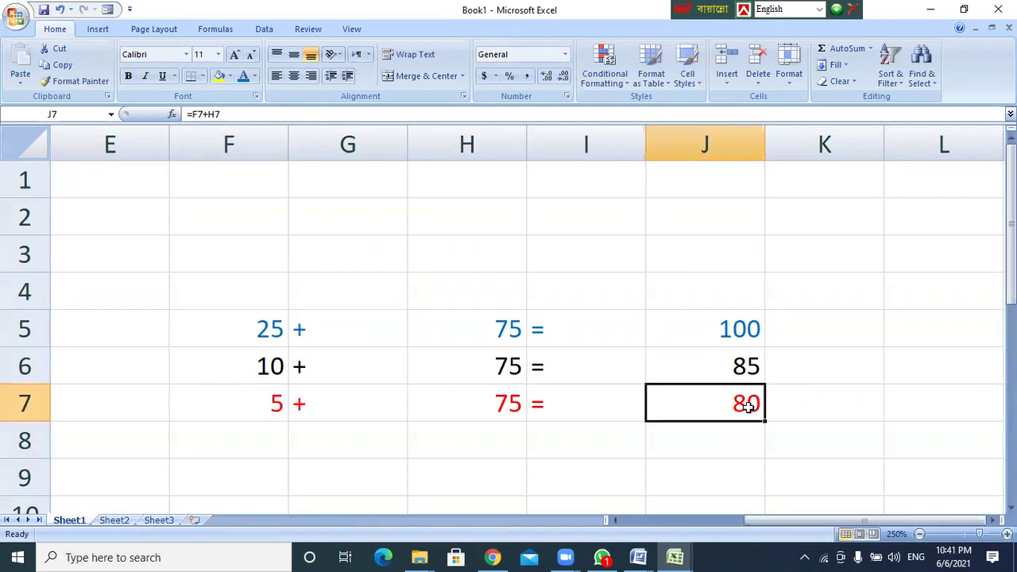
Compare the operands and typed results of rows 5 and 6 with F7 and the formula in J7.
left_click(262, 329)
left_click(741, 329)
left_click_drag(266, 326, 714, 365)
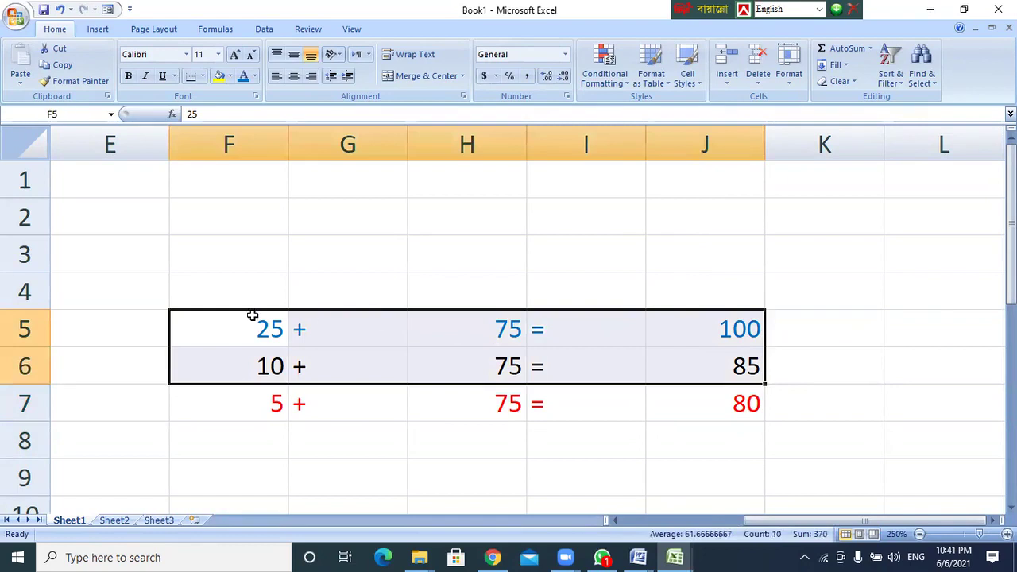
left_click(251, 323)
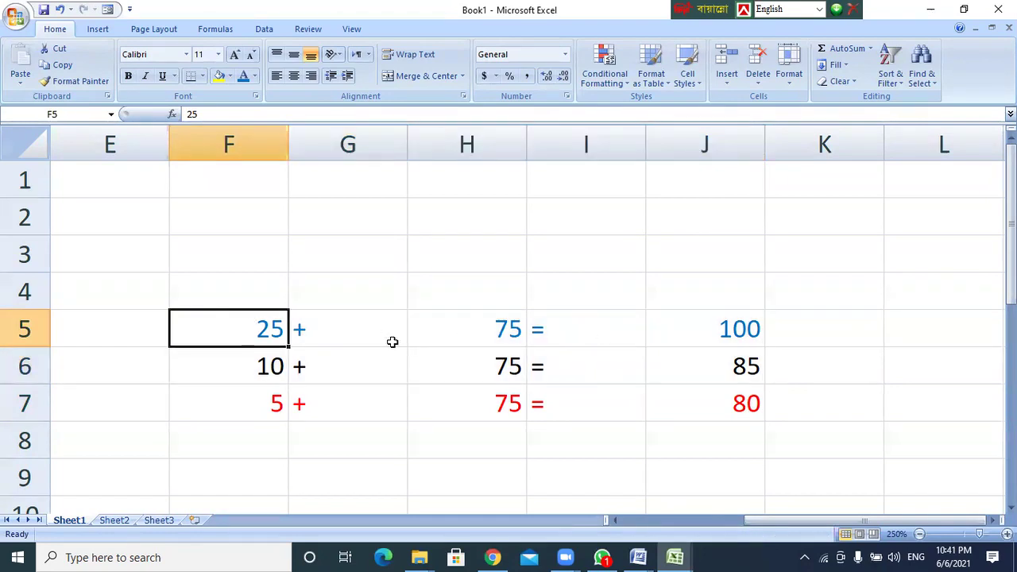
left_click(518, 334)
left_click(737, 337)
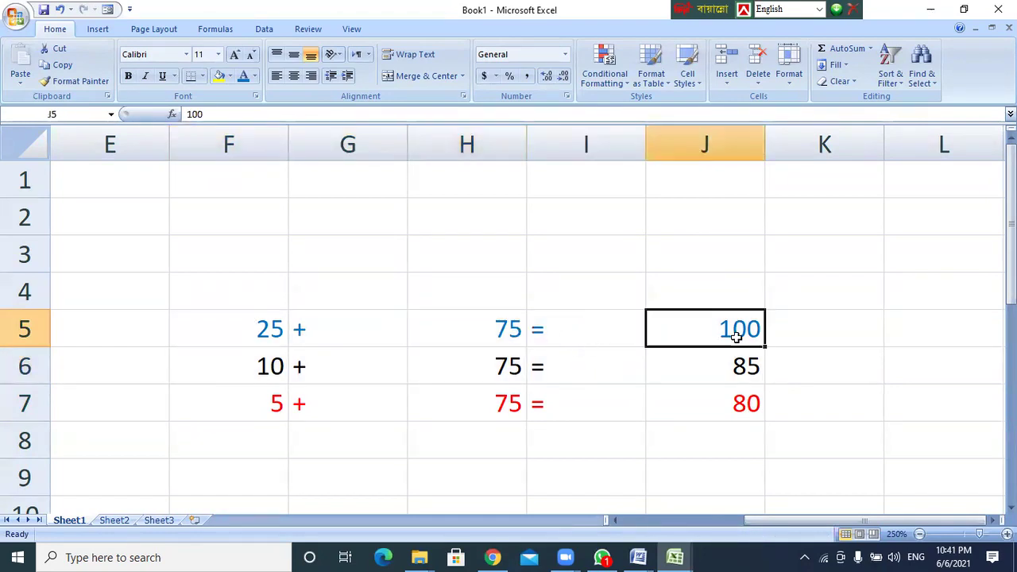
left_click(269, 365)
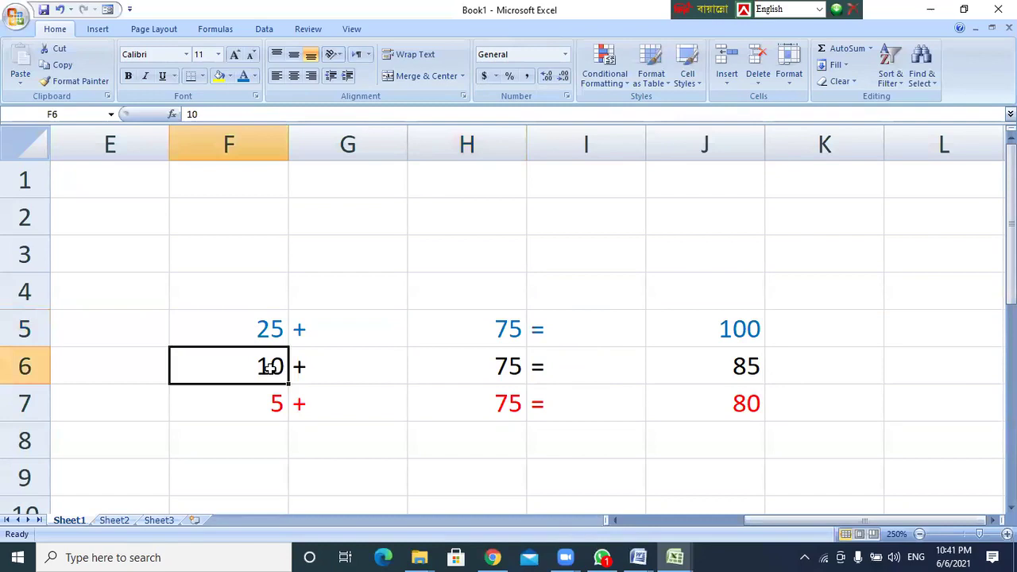
left_click(499, 365)
left_click(730, 371)
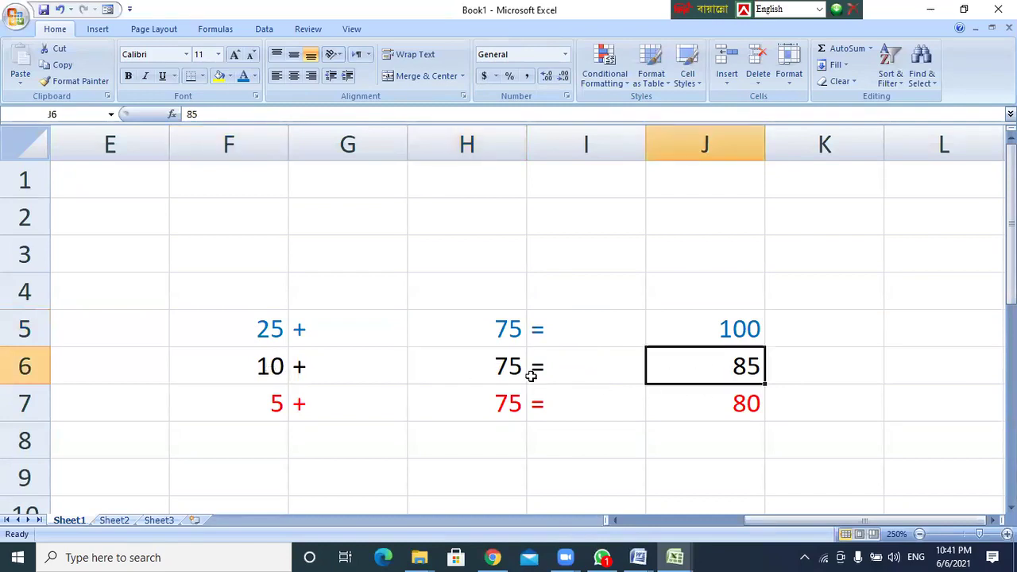
left_click_drag(268, 365, 636, 365)
left_click(755, 365)
left_click(263, 404)
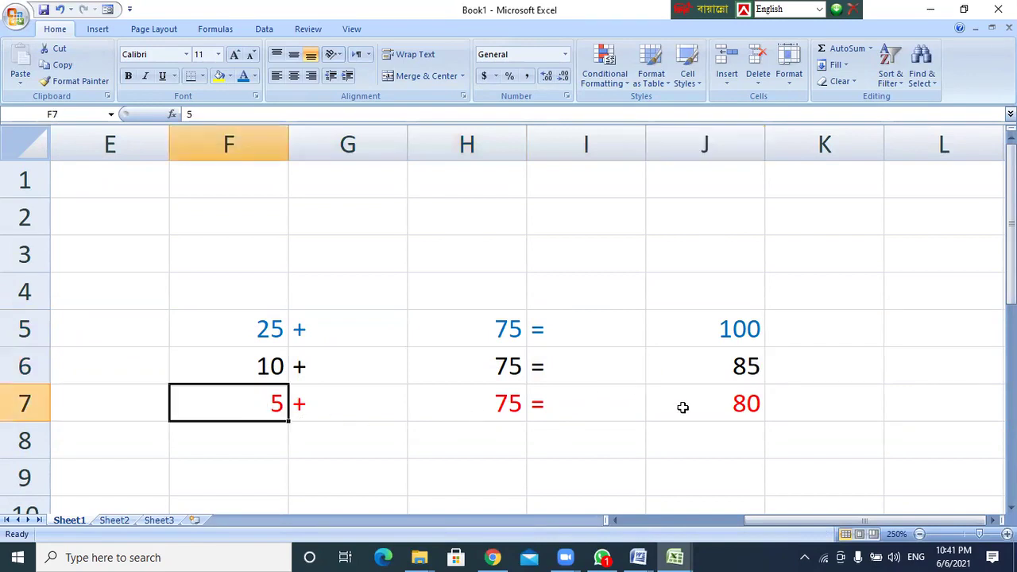
left_click(747, 408)
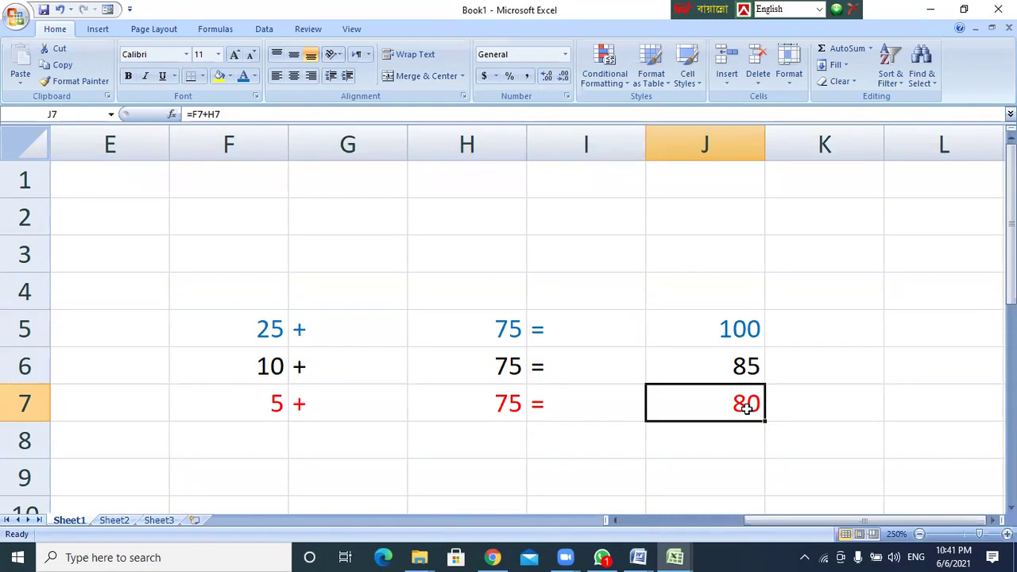
Set H7 to 65 and check the formula in J7 against its operands.
left_click(506, 413)
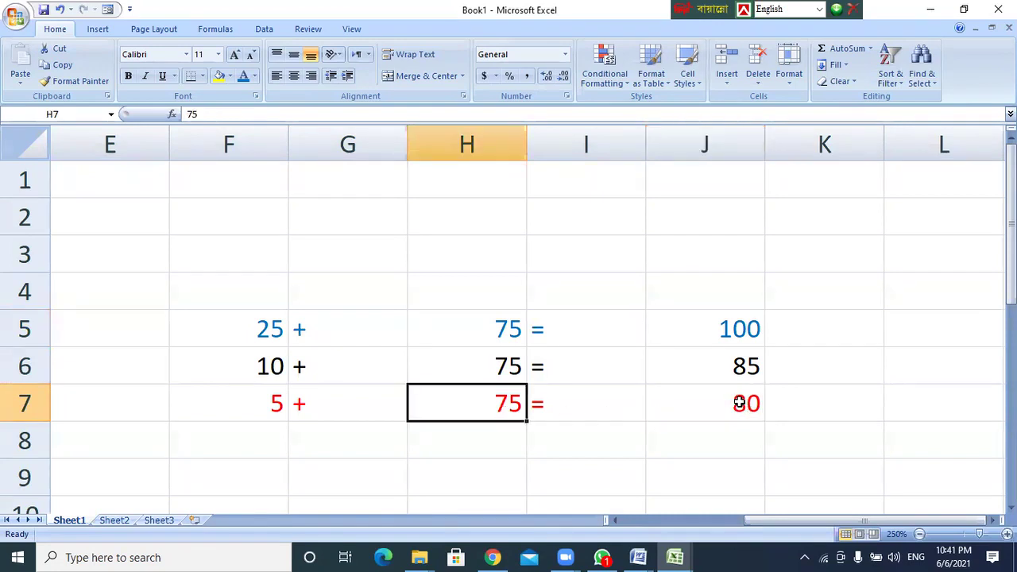
type("65")
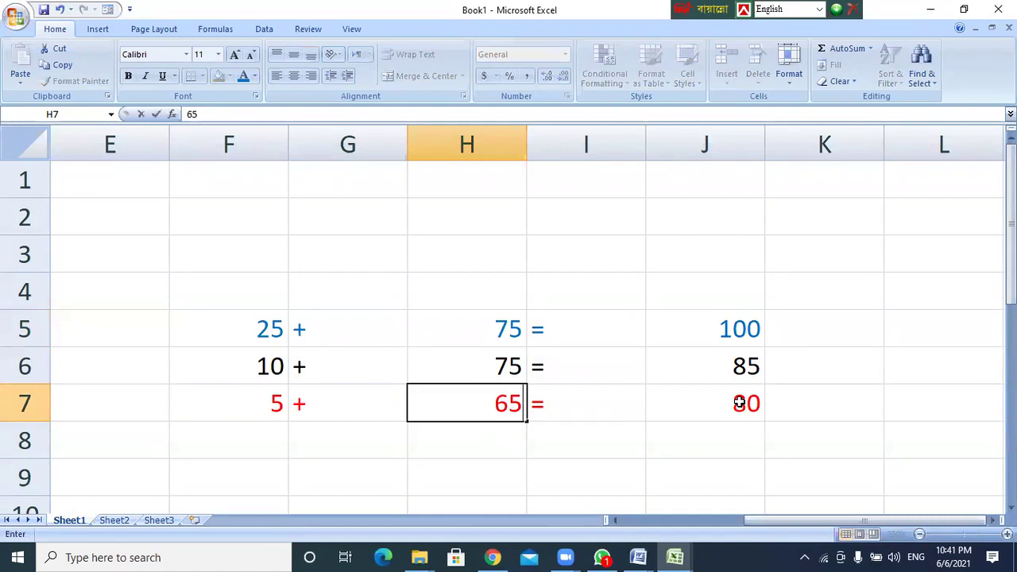
key("Return")
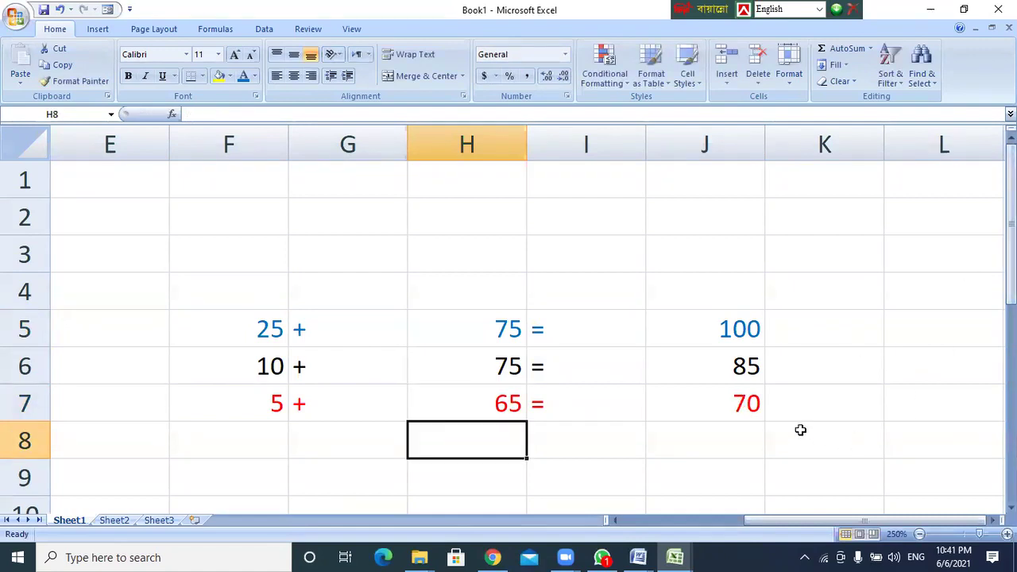
left_click(753, 404)
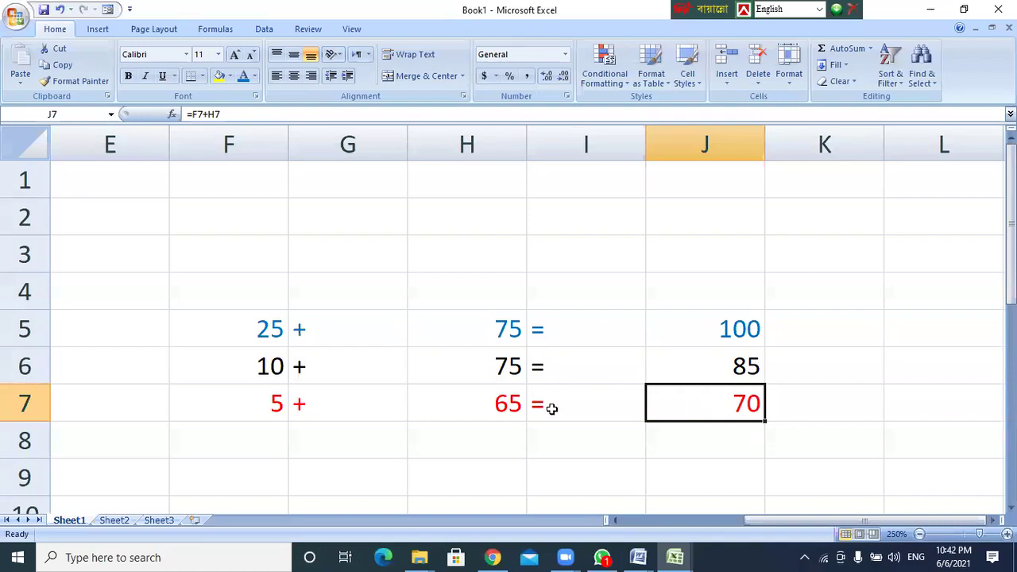
left_click(267, 404)
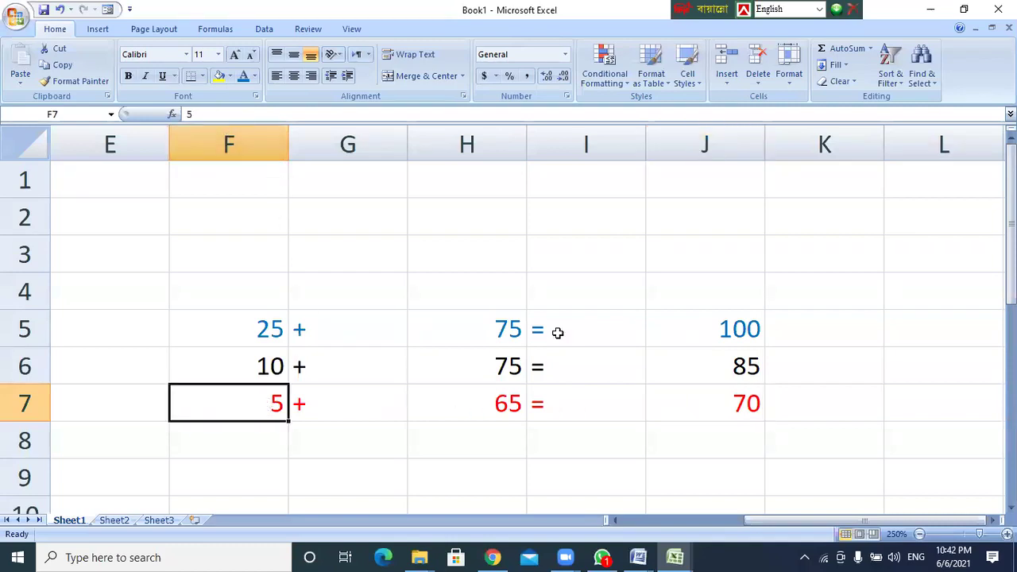
left_click(737, 407)
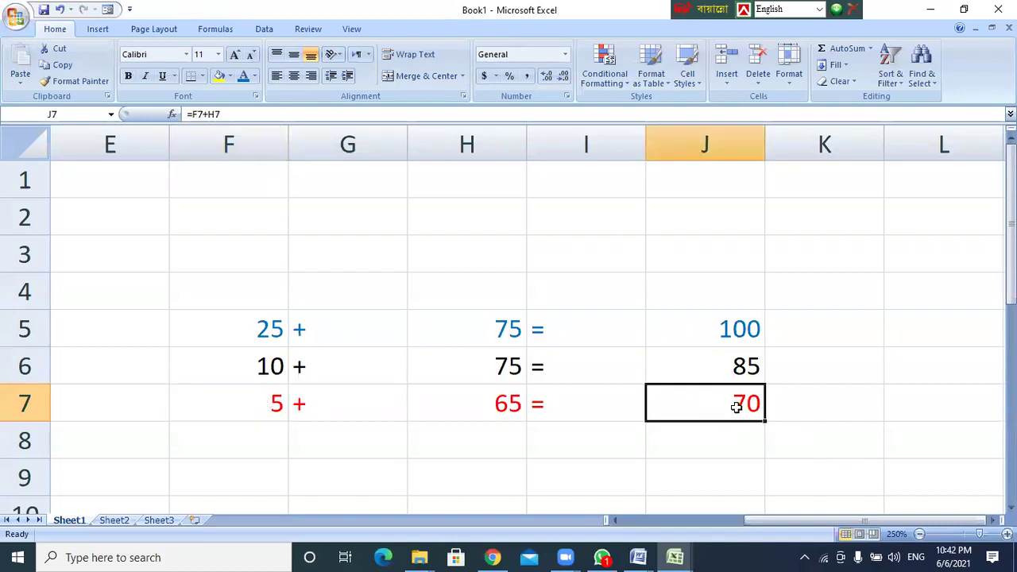
left_click(260, 328)
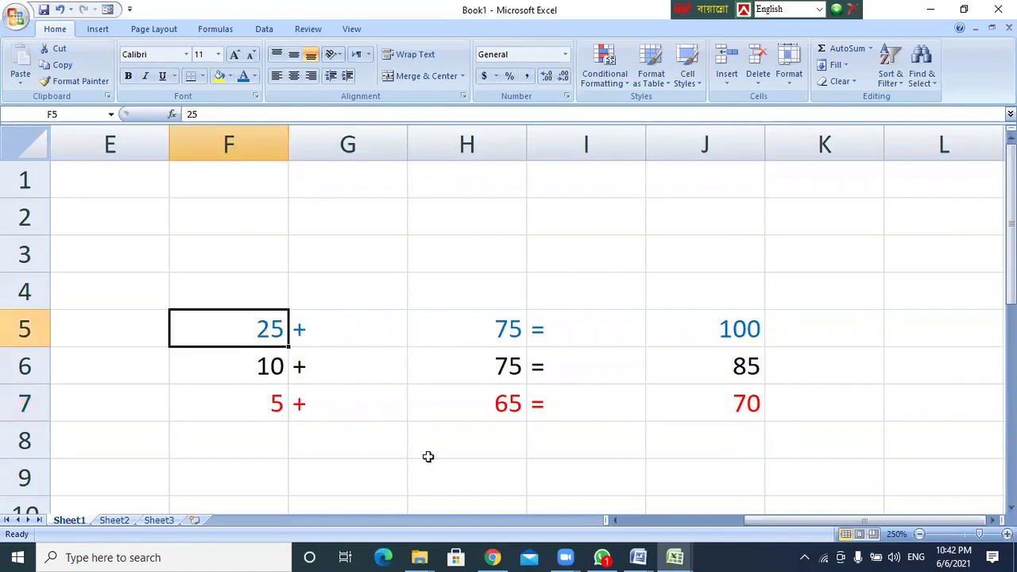
Enter the numbers 1, 2 and 3 in cells G2, H2 and I2.
left_click(734, 405)
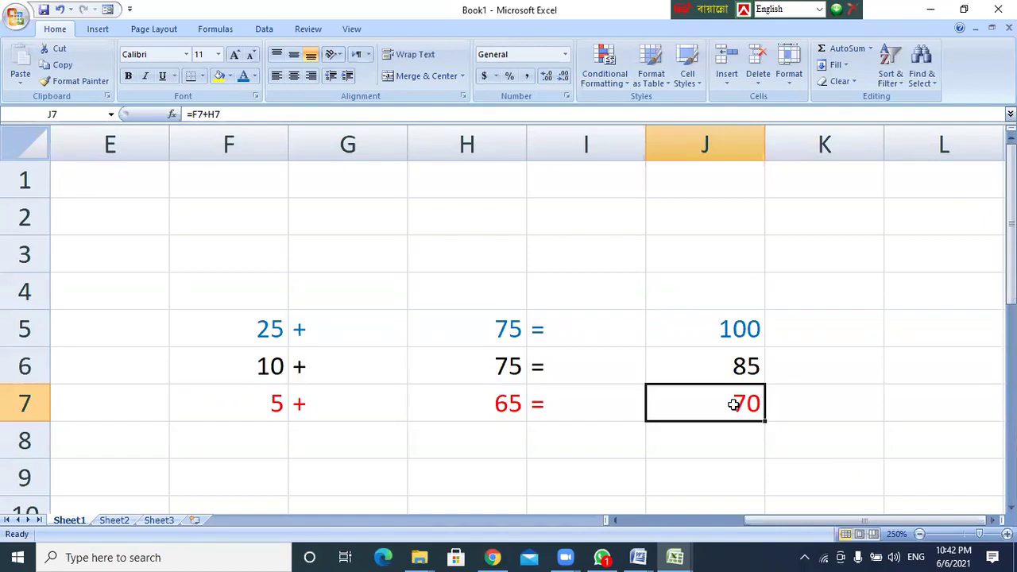
left_click(356, 222)
type("1")
key("Tab")
type("2")
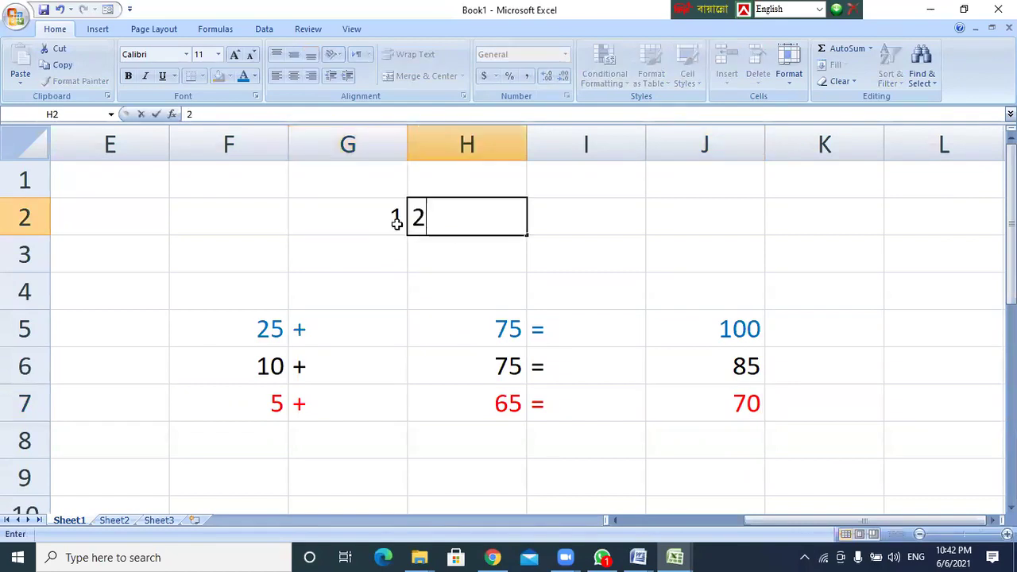
key("Tab")
type("3")
key("Return")
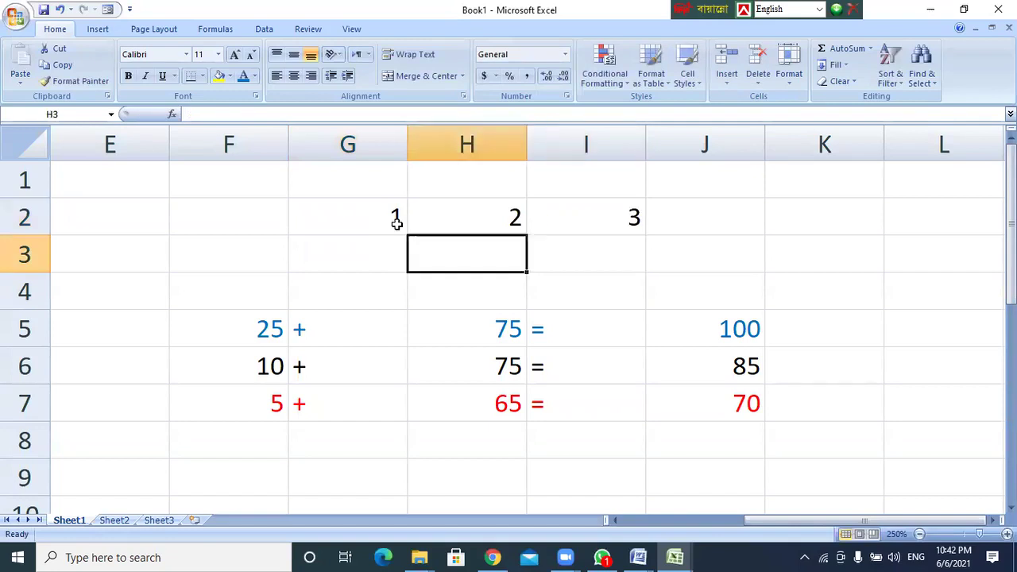
Enter the numbers 5, 8 and 7 in cells G3, H3 and I3.
key("Left")
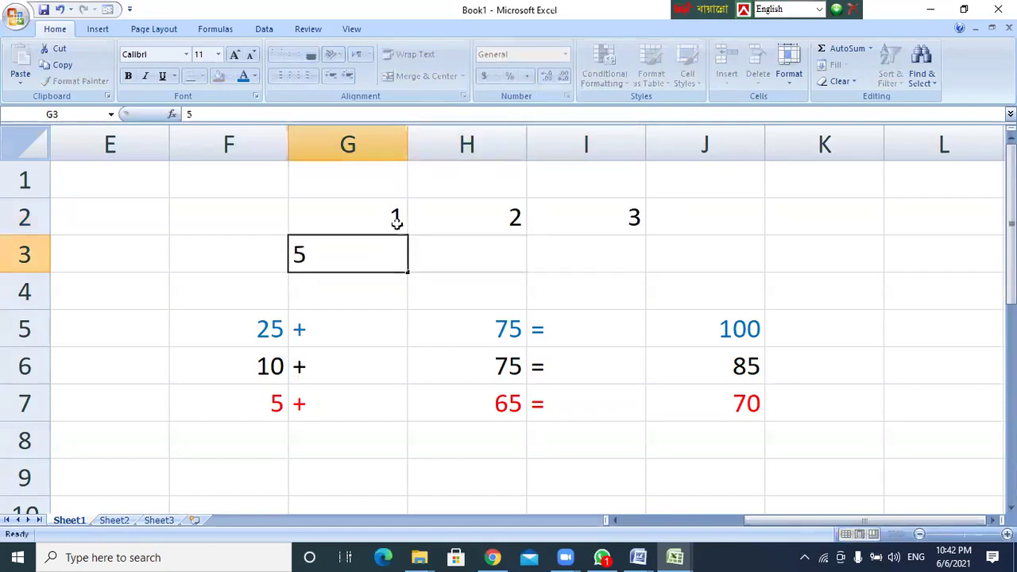
key("Tab")
type("8")
key("Tab")
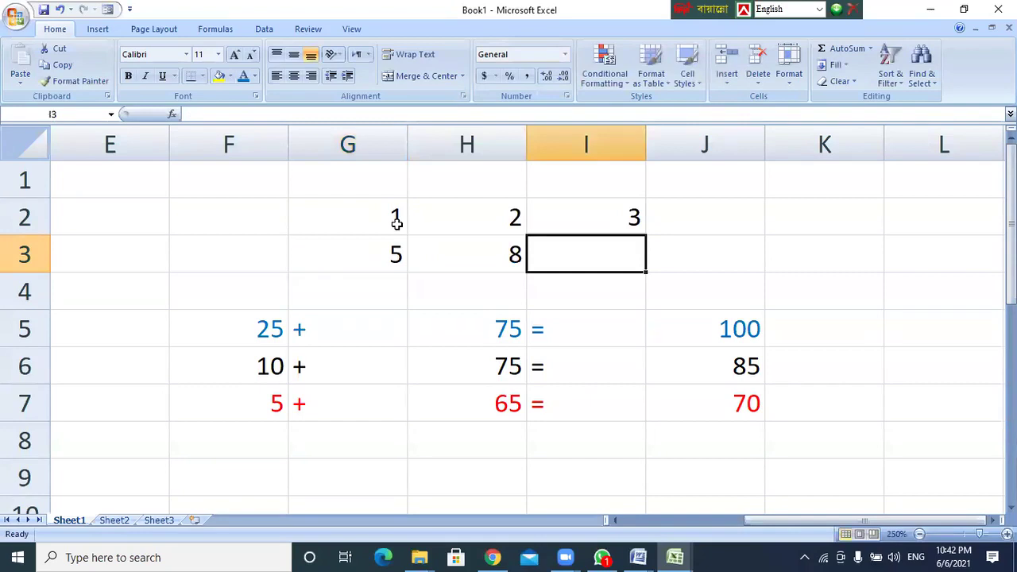
type("7")
left_click(687, 262)
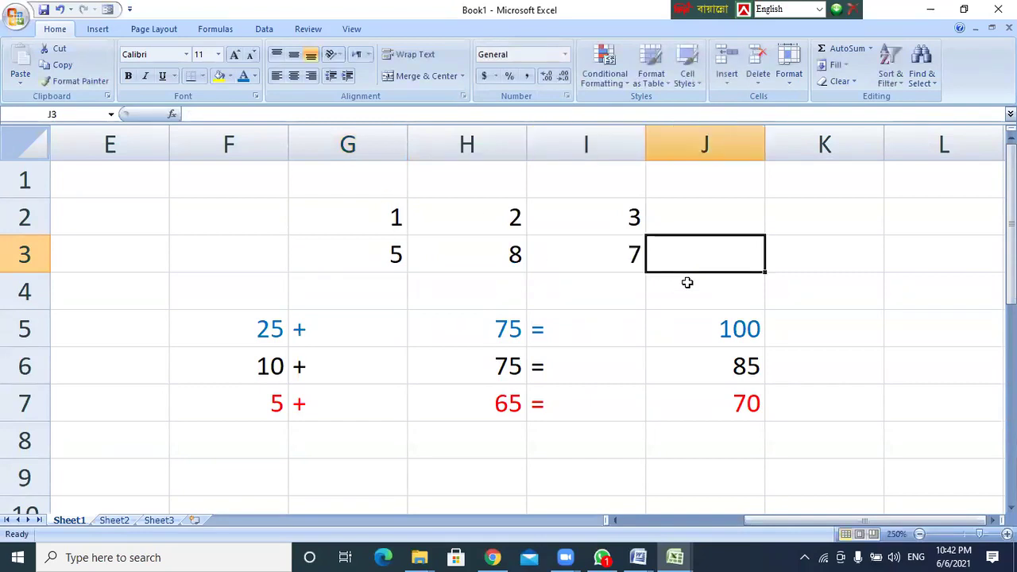
Examine the numbers in G2 and G3 and compare them with the plus-sign cells in column G below.
left_click(377, 221)
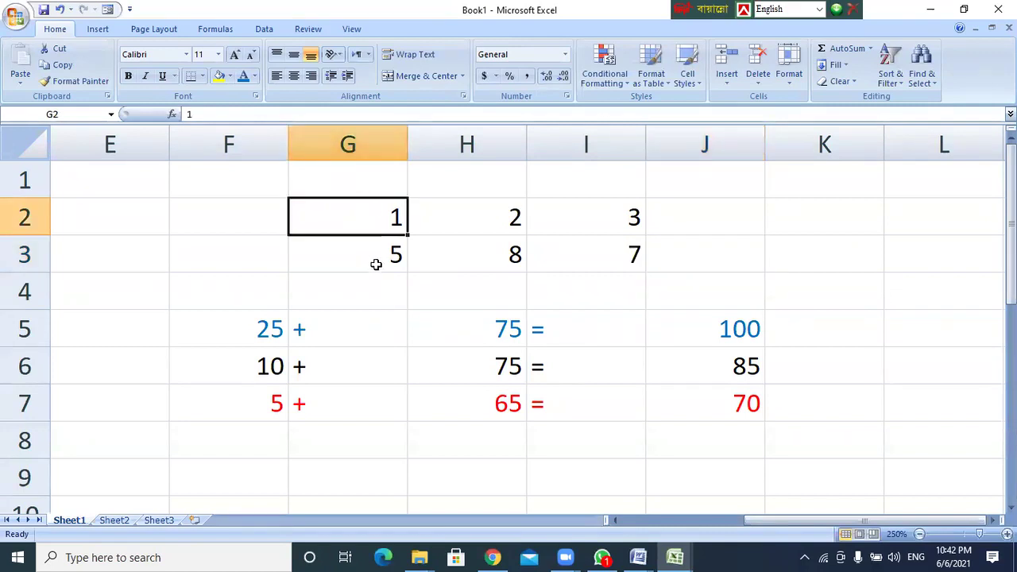
left_click(377, 255)
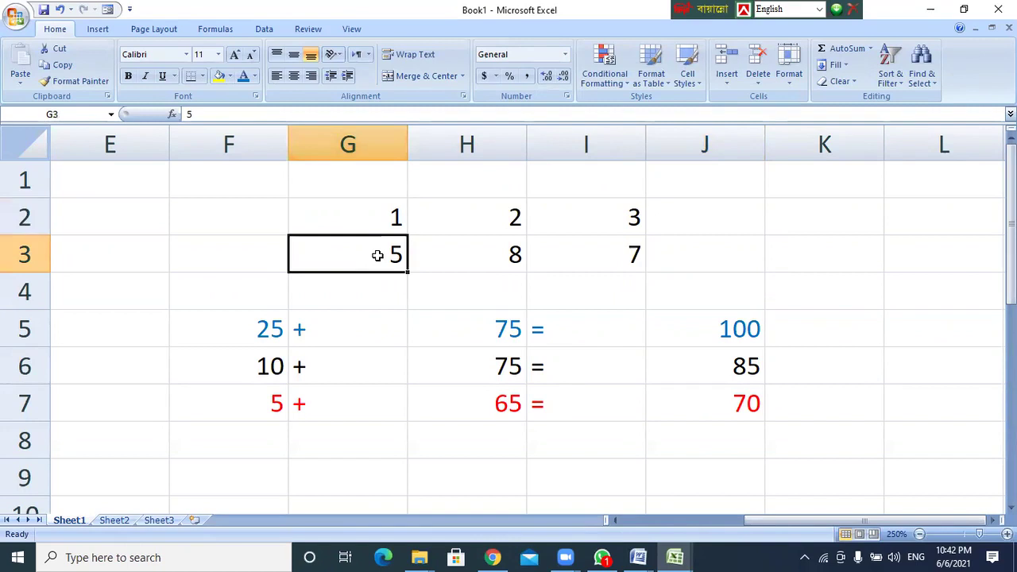
left_click(376, 224)
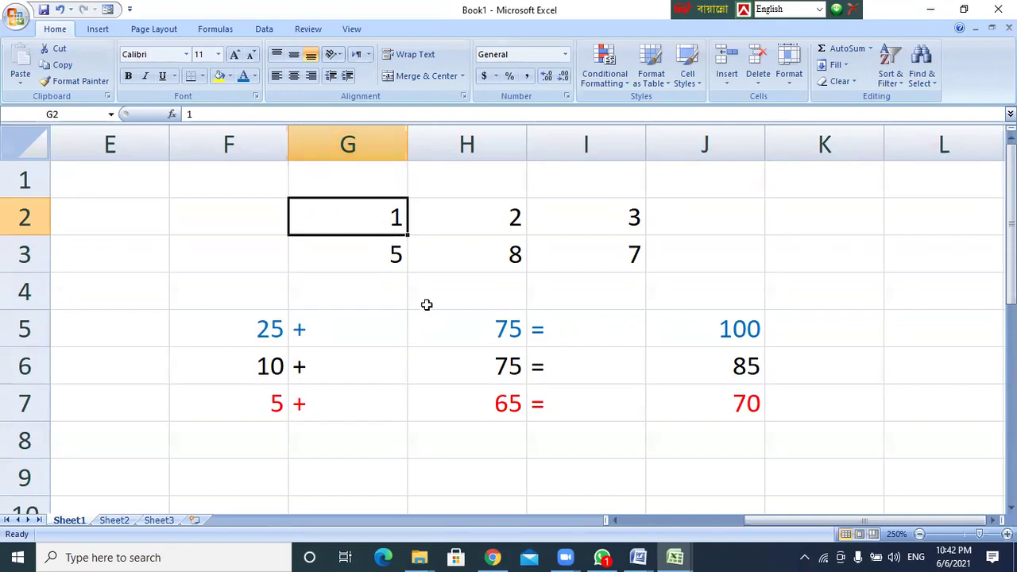
left_click(388, 407)
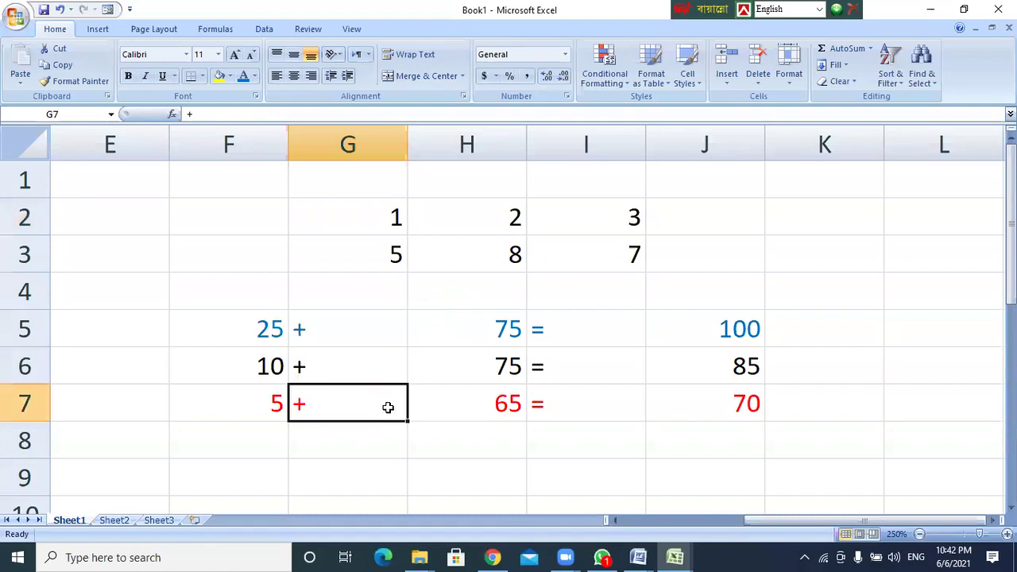
left_click(515, 469)
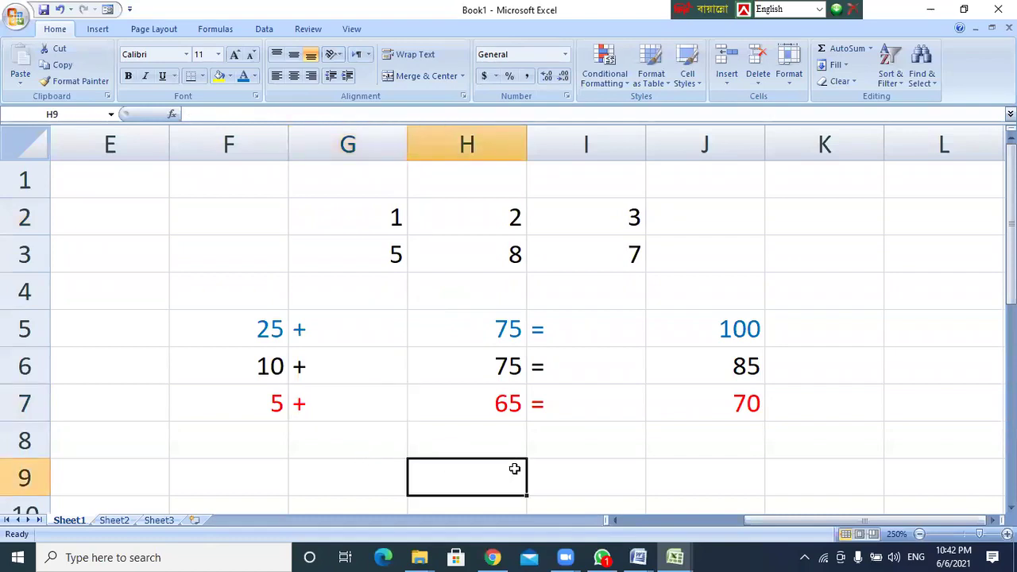
left_click(377, 314)
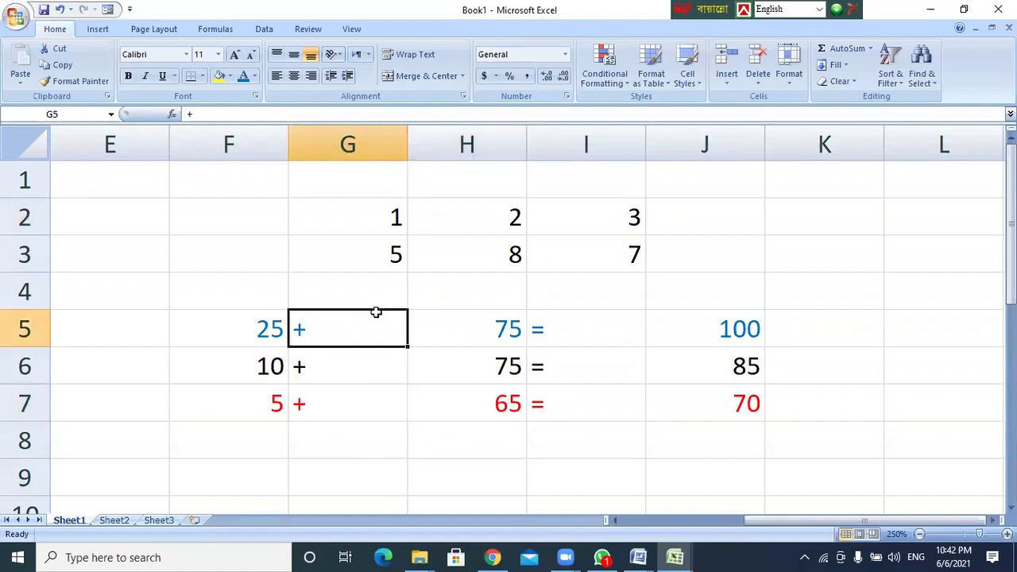
left_click(337, 279)
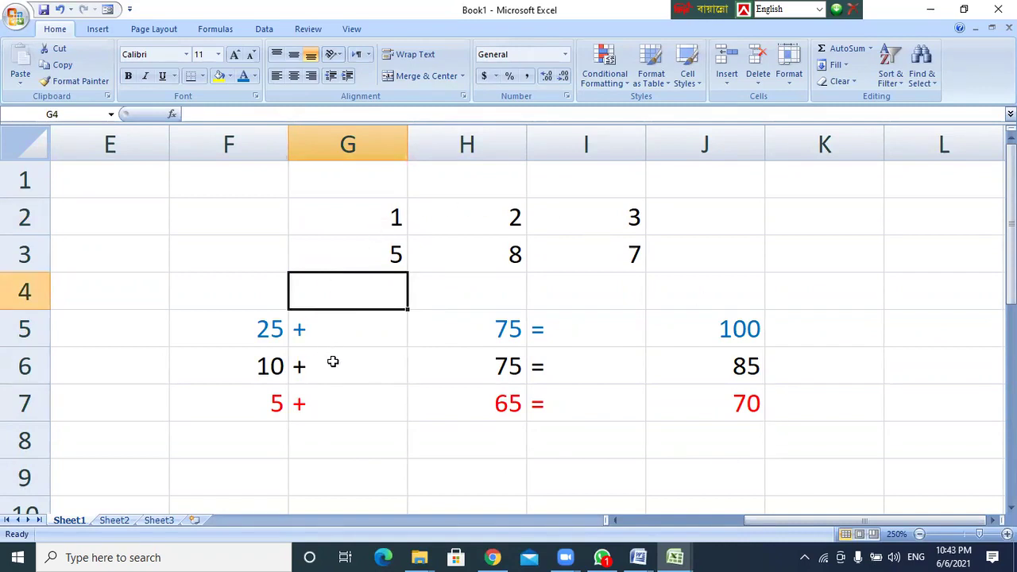
left_click(372, 220)
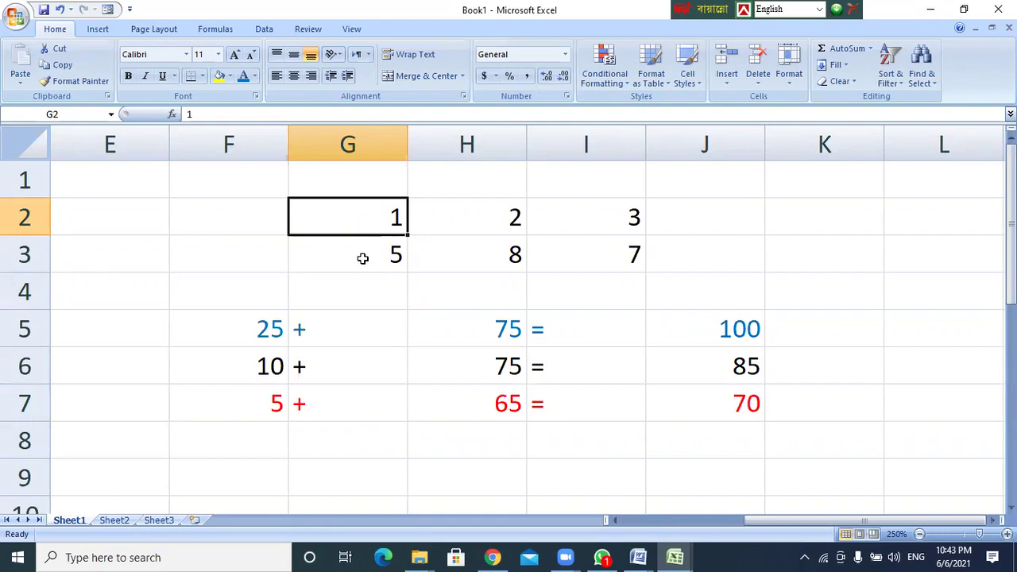
left_click(363, 258)
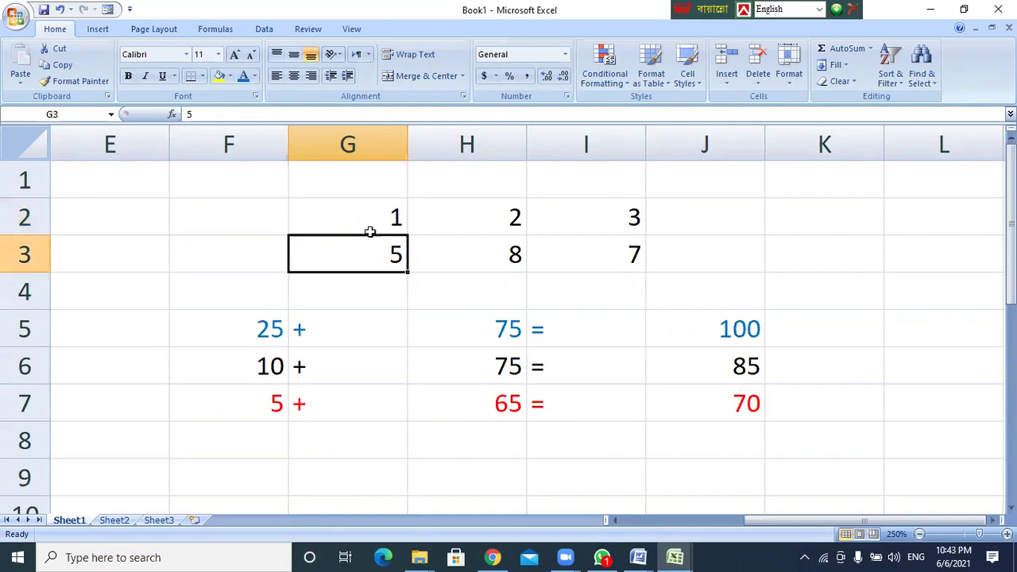
Apply the blue font color to the range G2:I3 and reselect the whole range.
left_click(373, 221)
left_click_drag(379, 220, 613, 260)
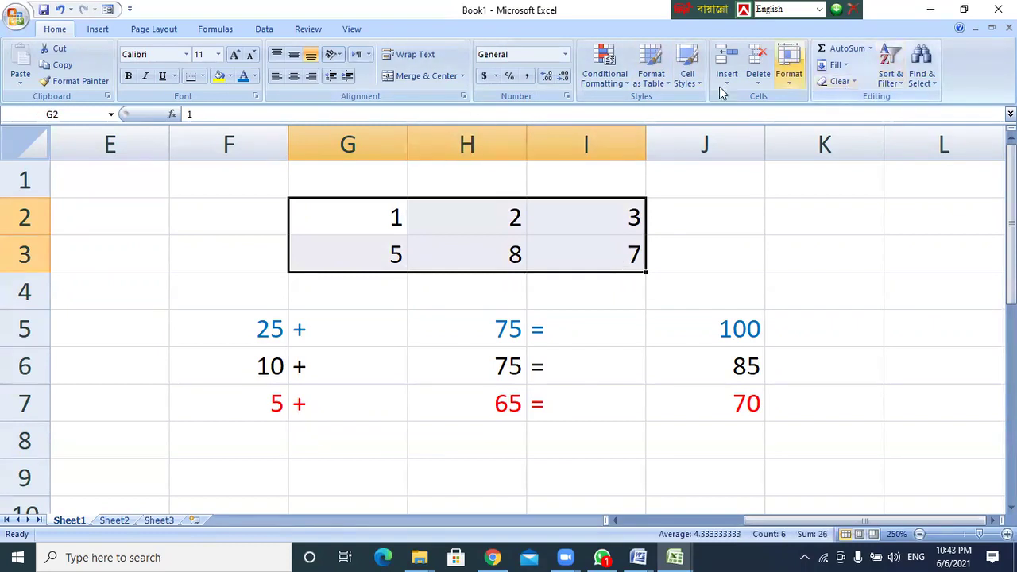
left_click(244, 76)
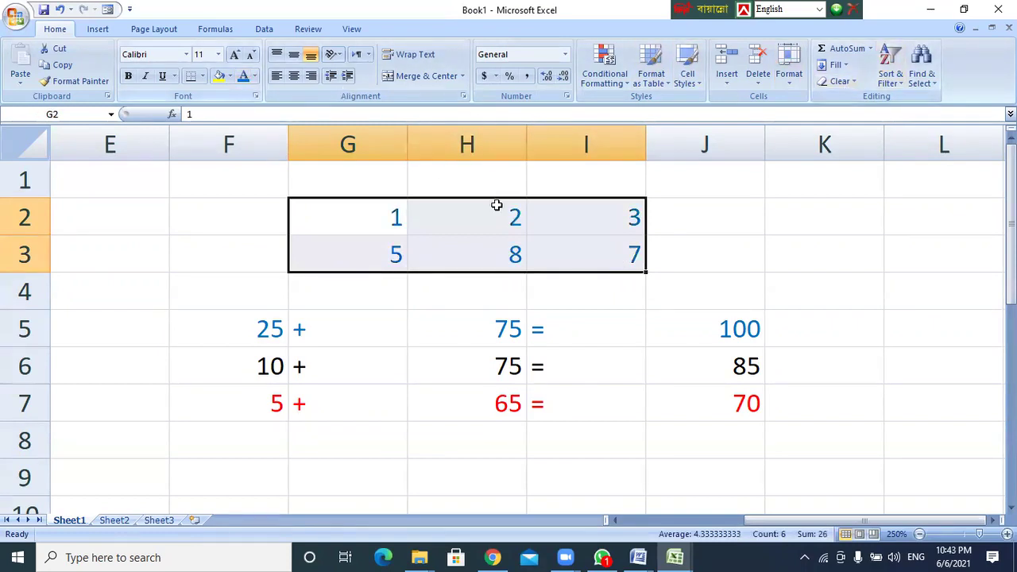
left_click(570, 253)
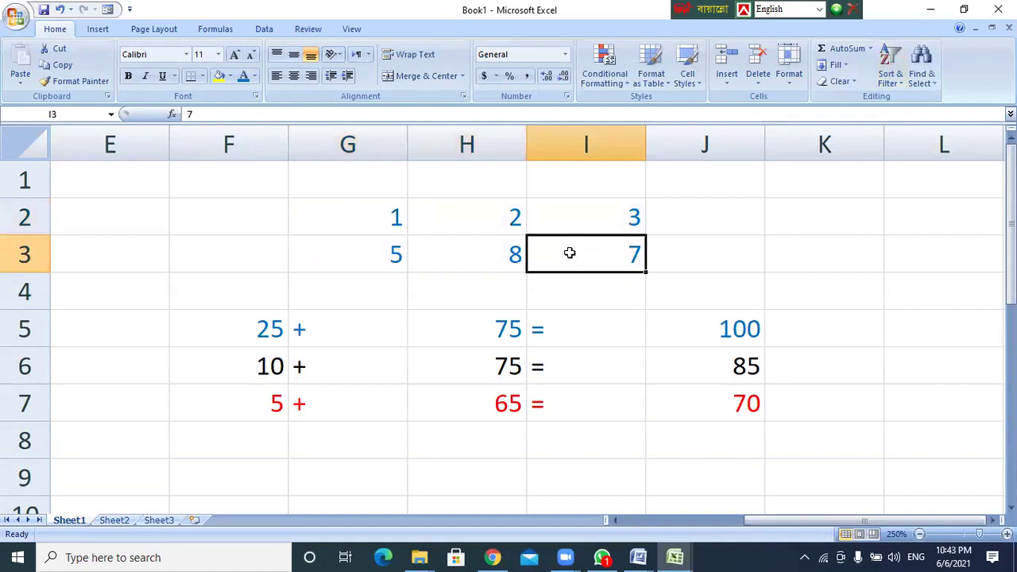
left_click(375, 223)
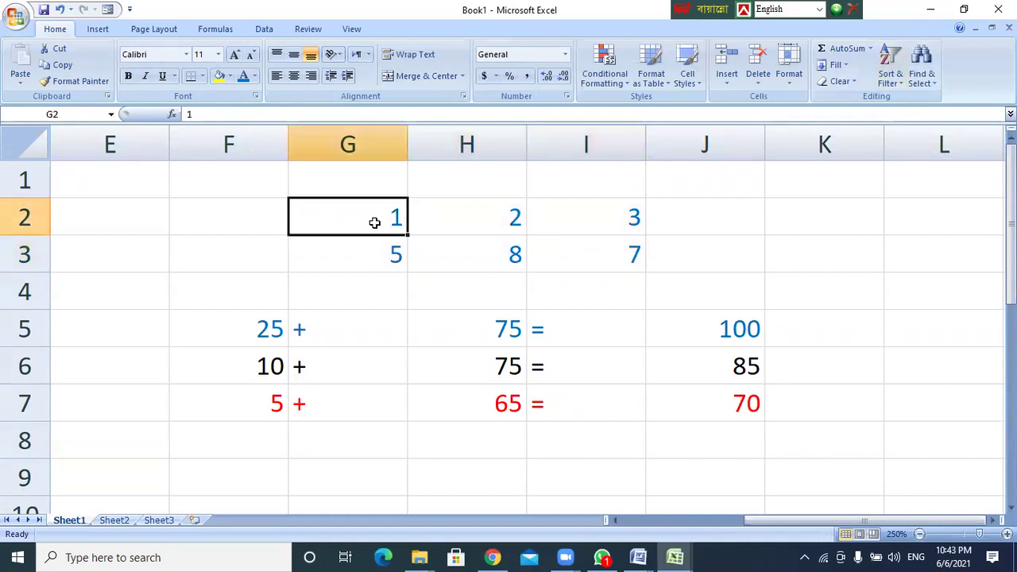
left_click_drag(374, 224, 623, 247)
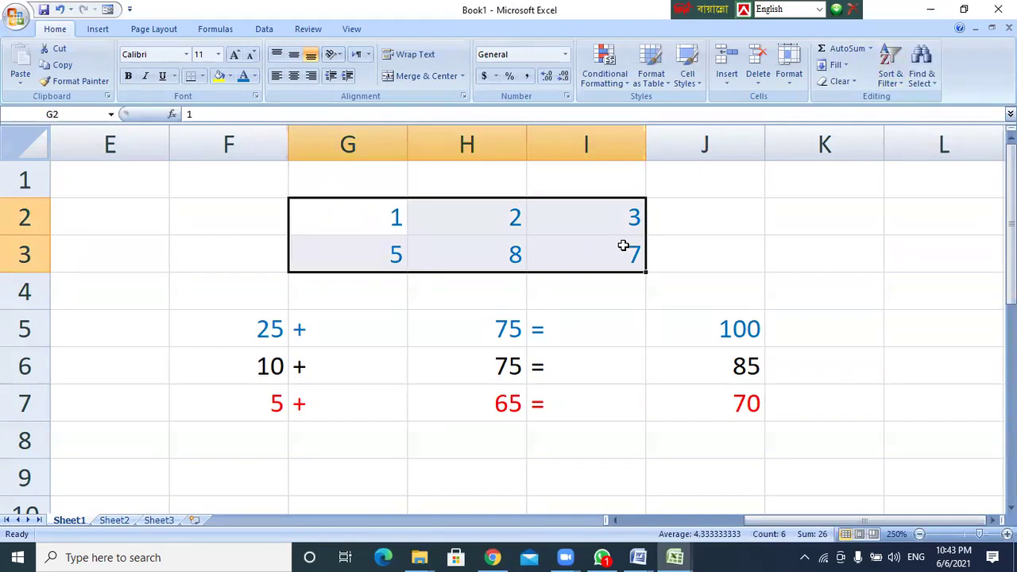
Set the value of cell G2 to 12.
left_click(387, 230)
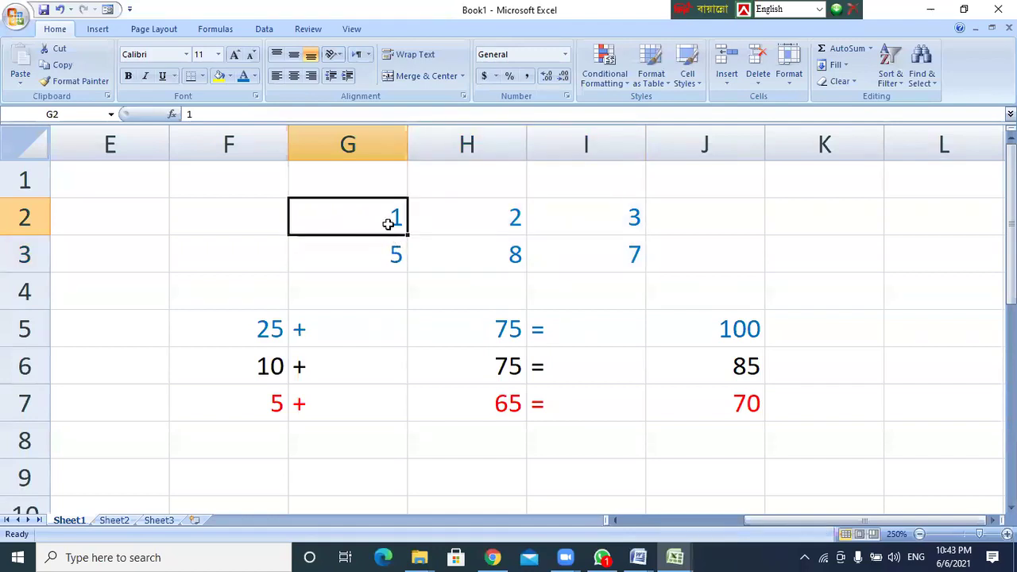
type("5")
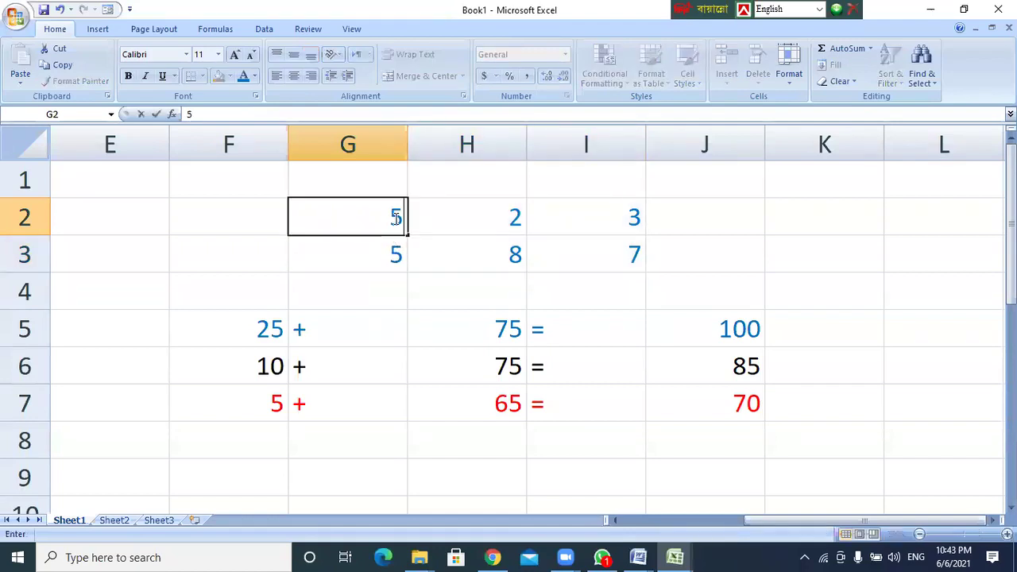
key("BackSpace")
type("12")
key("Return")
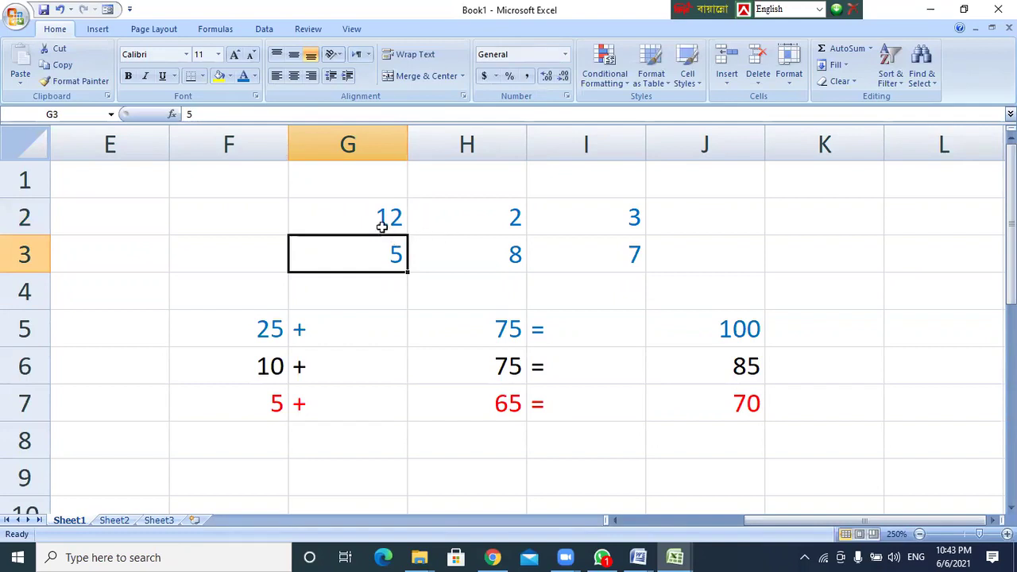
Go through the operands in G2:I2 and enter the formula =12+2+3 in J2.
left_click(369, 219)
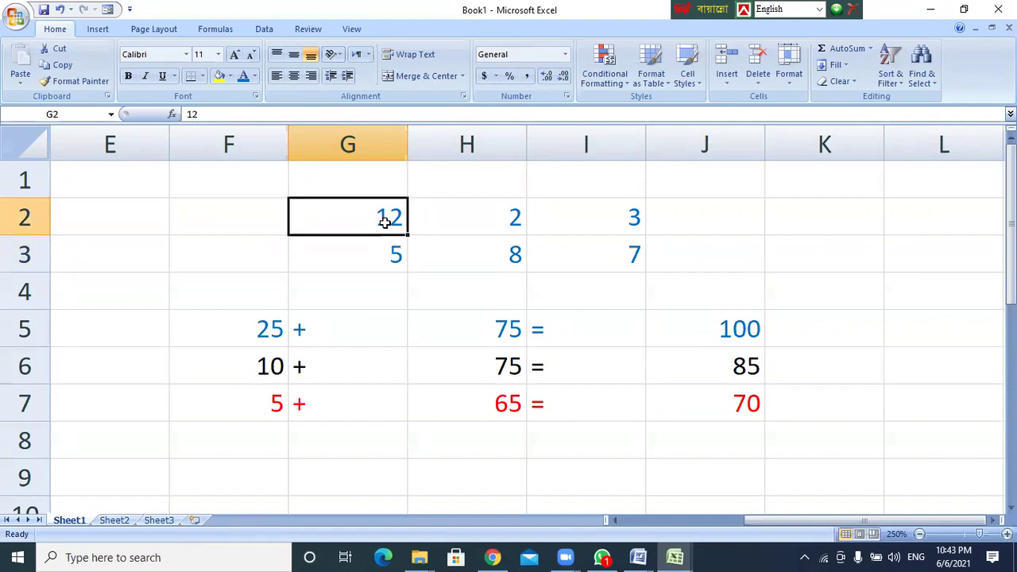
left_click(509, 220)
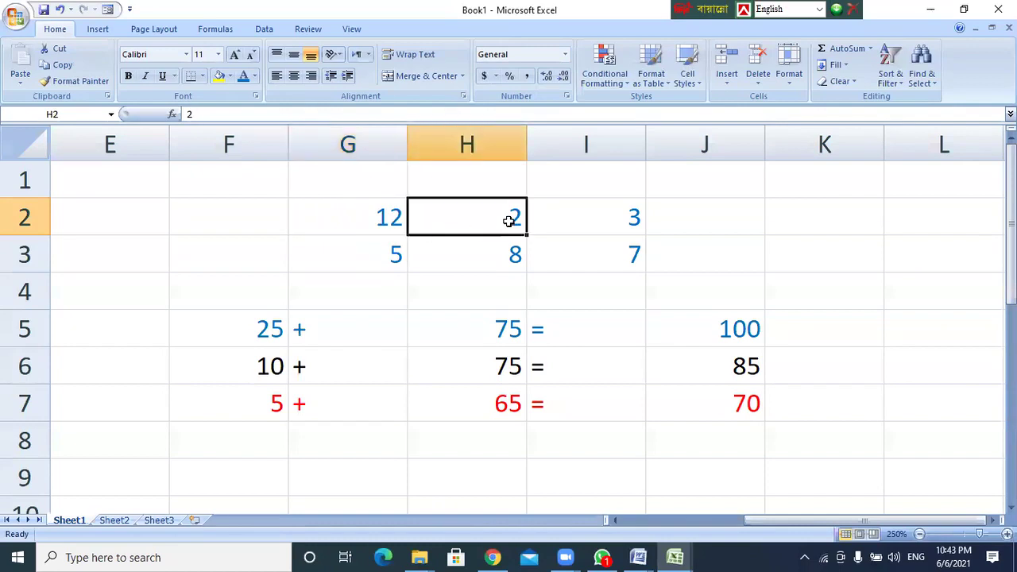
left_click(624, 221)
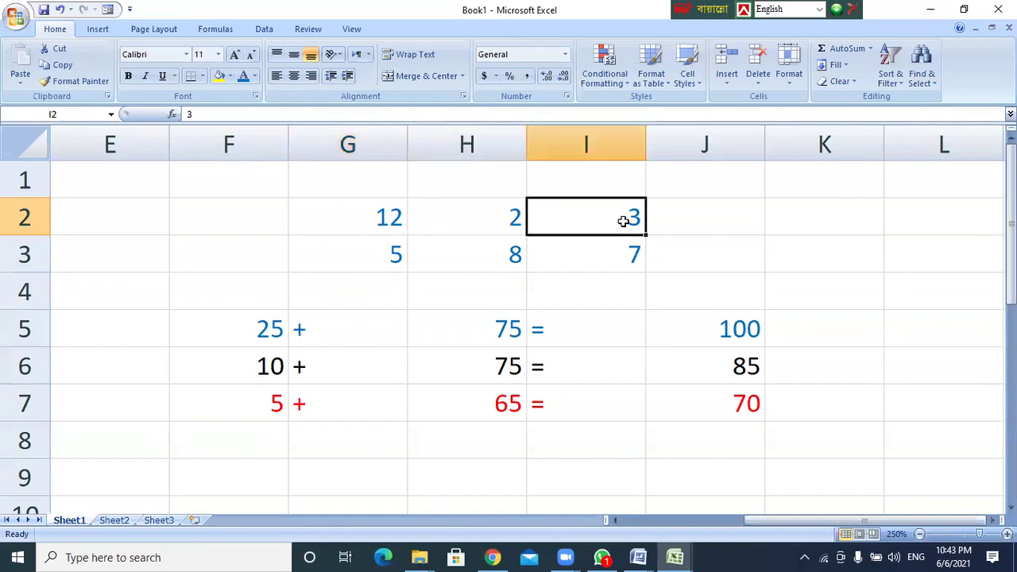
left_click(726, 221)
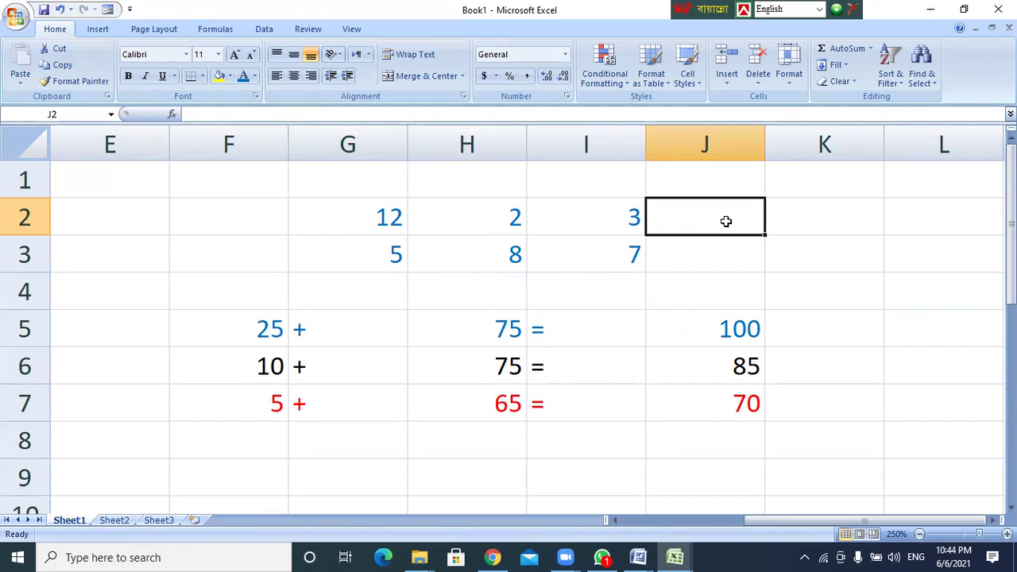
type("=")
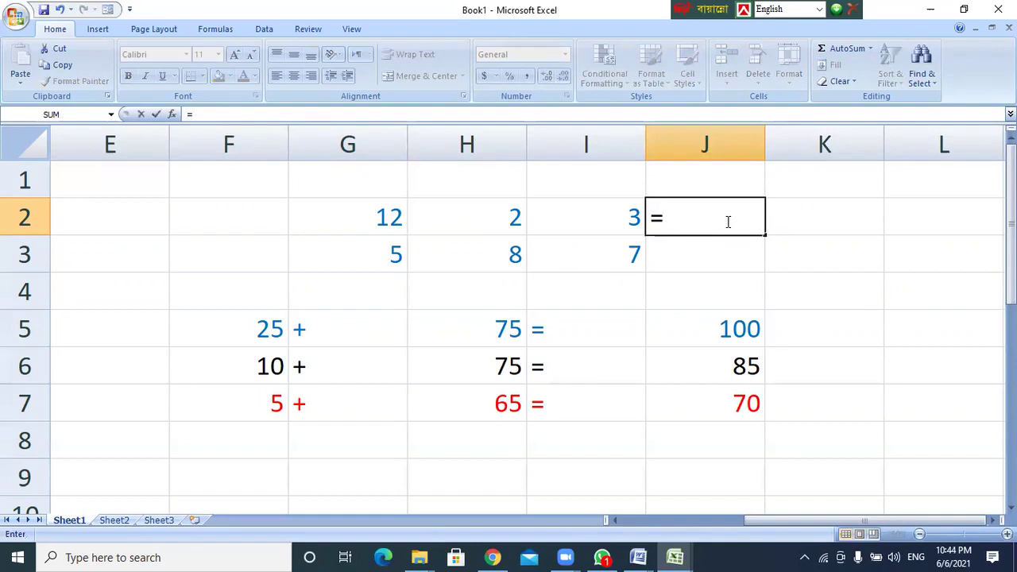
type("12+2+3")
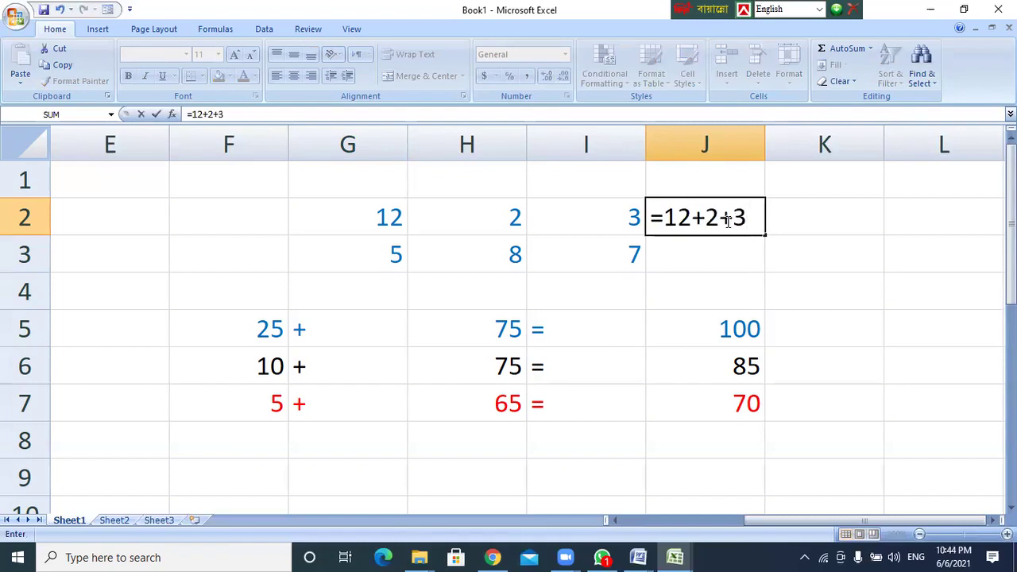
key("Return")
Compare the typed-number formula in J2 with the operands in G2, H2 and I2.
left_click(760, 219)
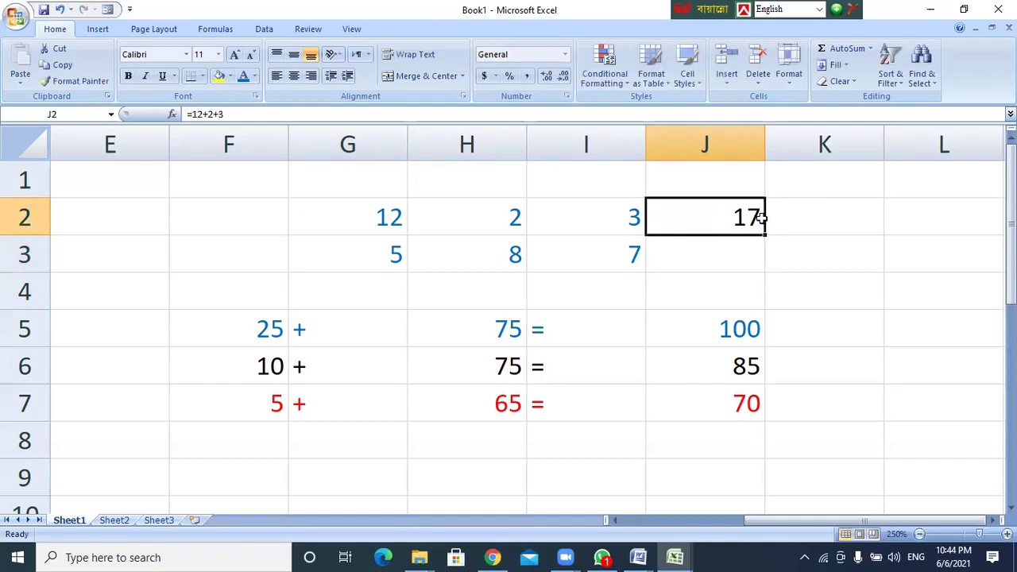
left_click(388, 216)
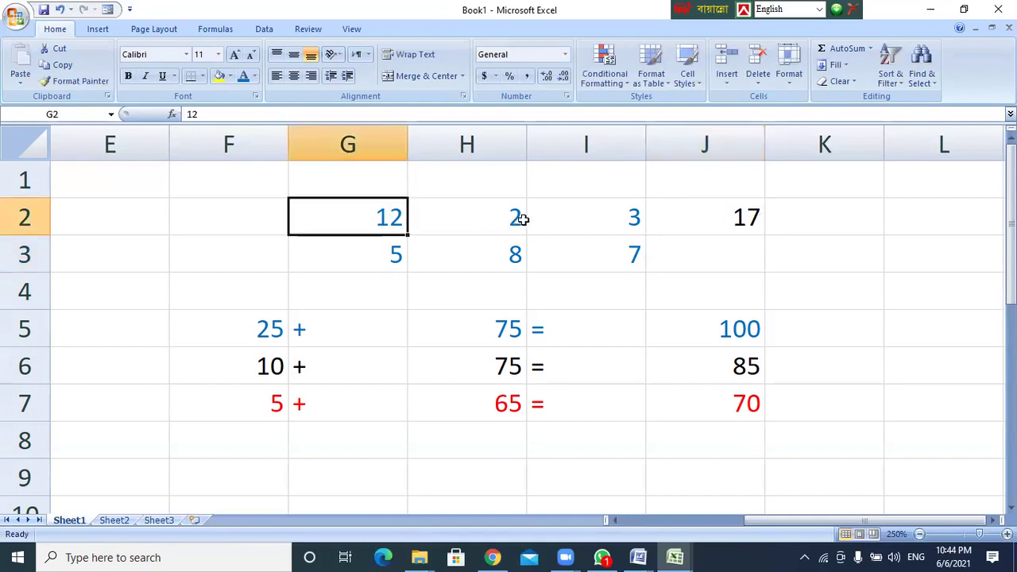
left_click(510, 219)
left_click(631, 223)
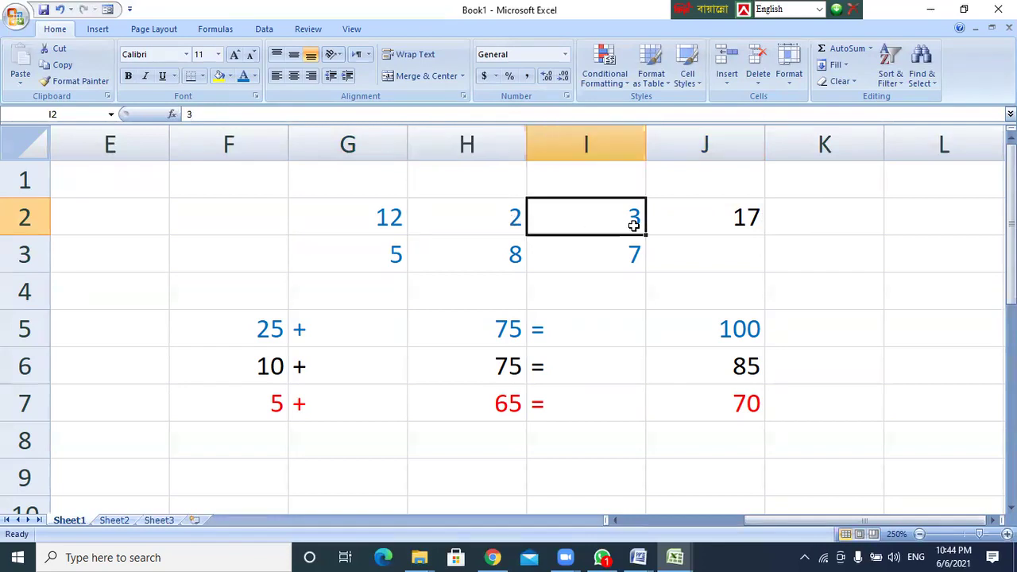
left_click(729, 227)
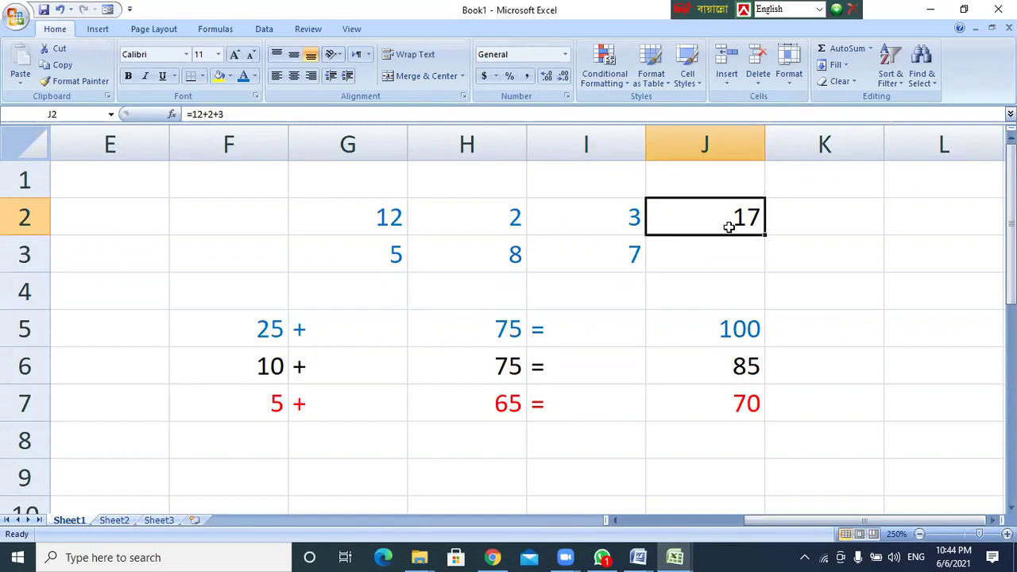
Set the value of cell G2 to 5 and select the formula cell J2 to check its result.
left_click(379, 221)
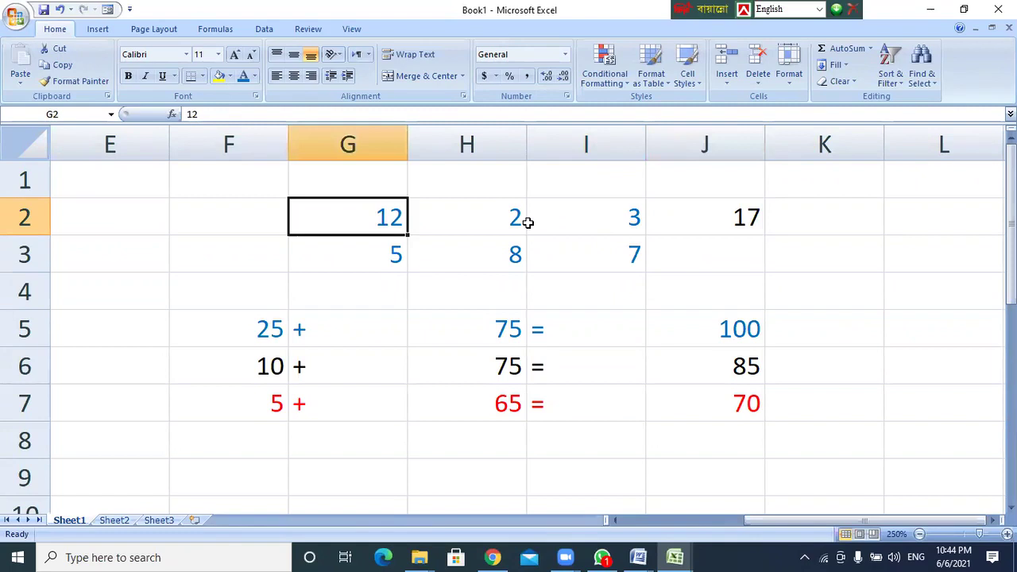
type("5")
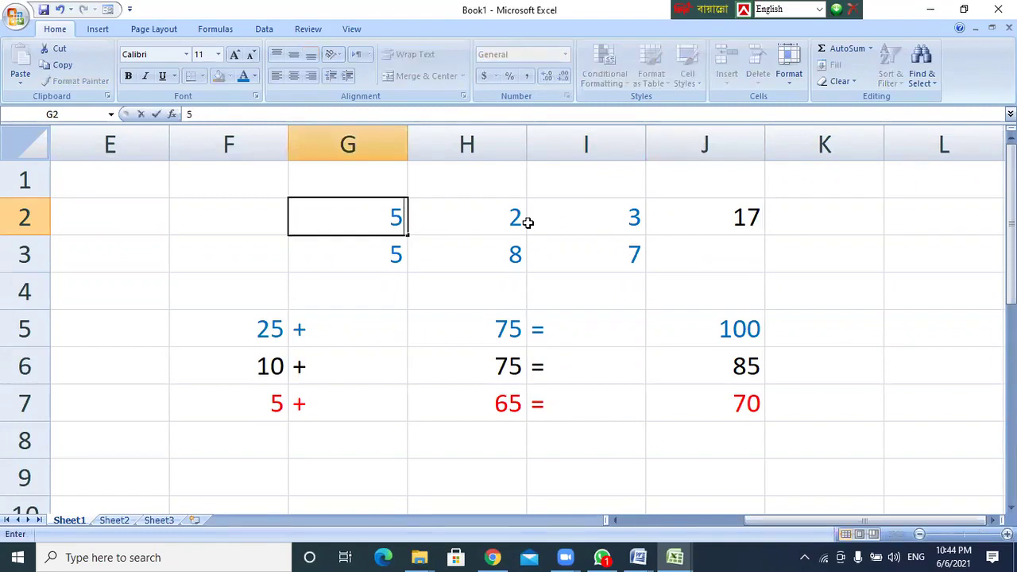
key("Return")
left_click(729, 220)
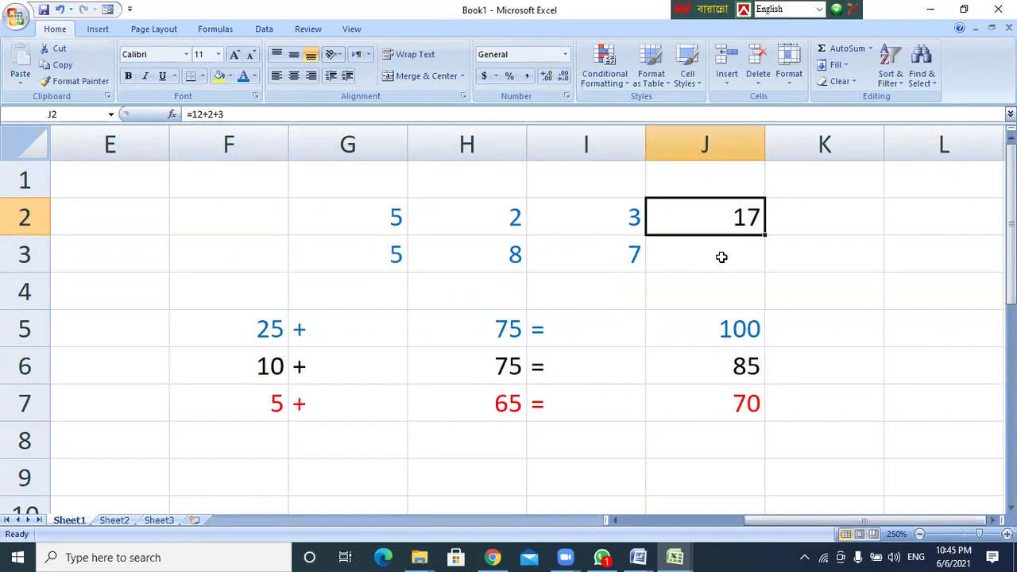
Compare the changed operand in G2 and its neighbour H2 with the typed-number formula in J2.
left_click(394, 213)
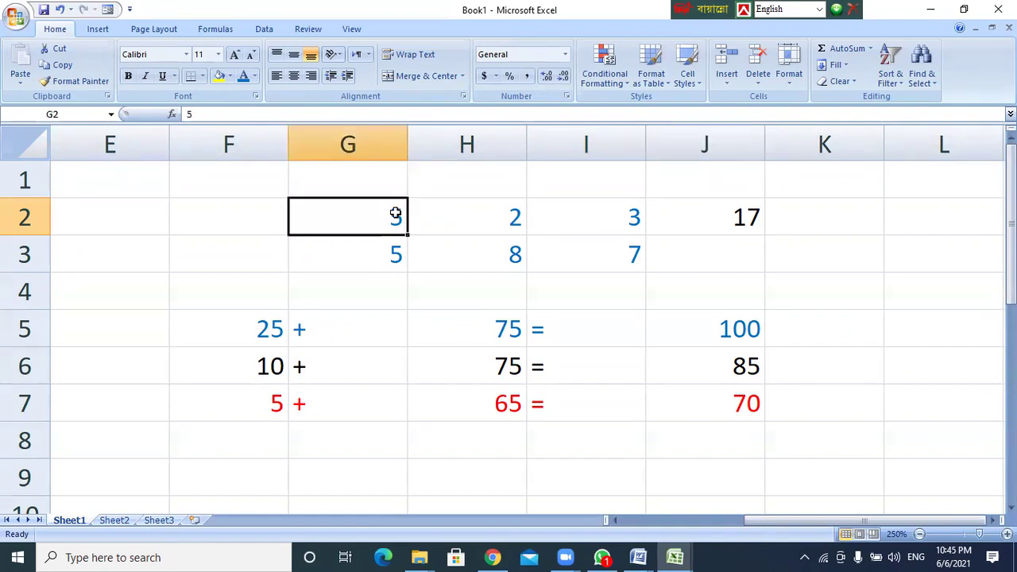
left_click(717, 221)
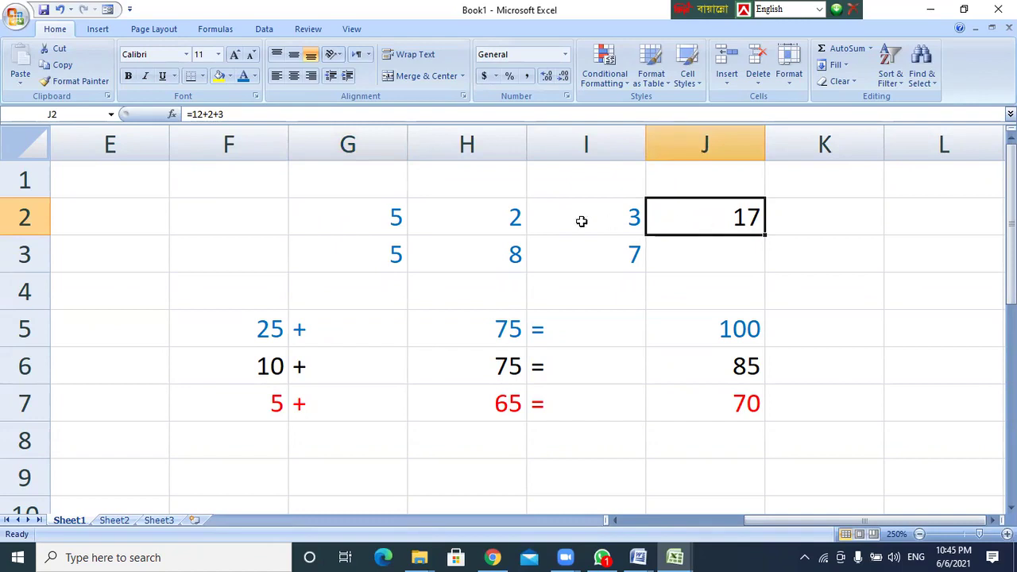
left_click(358, 220)
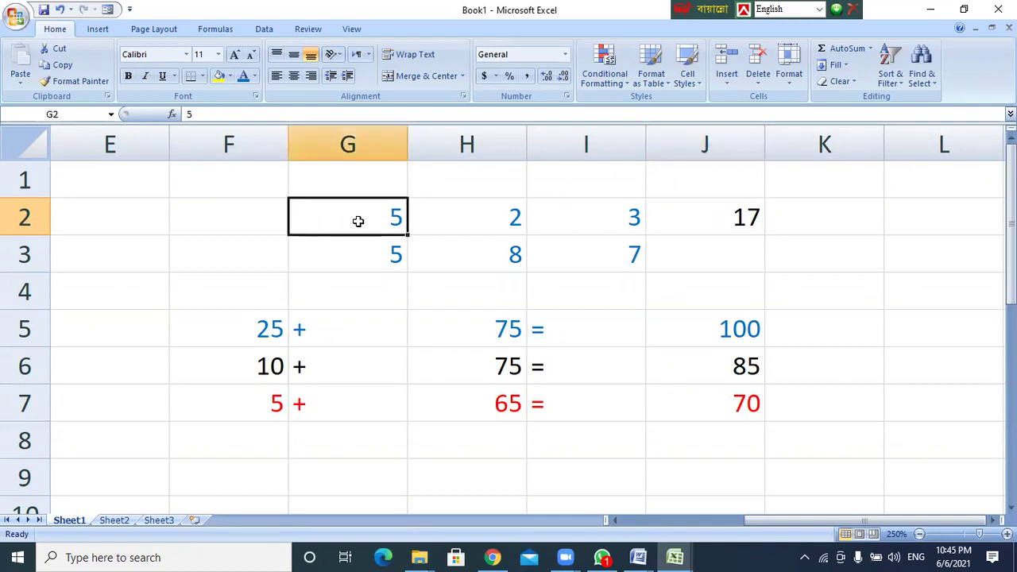
left_click(502, 227)
left_click(740, 217)
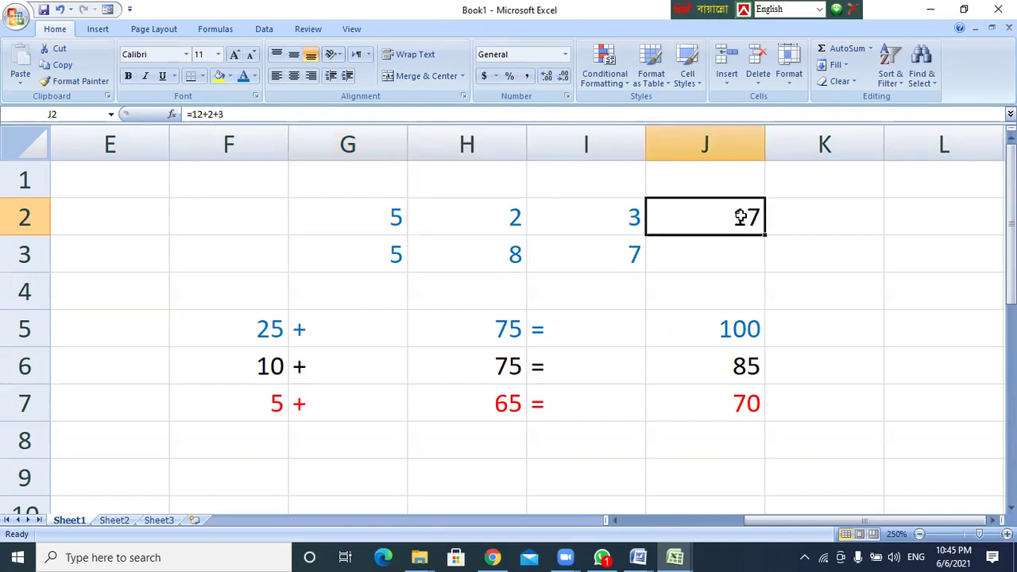
left_click(374, 220)
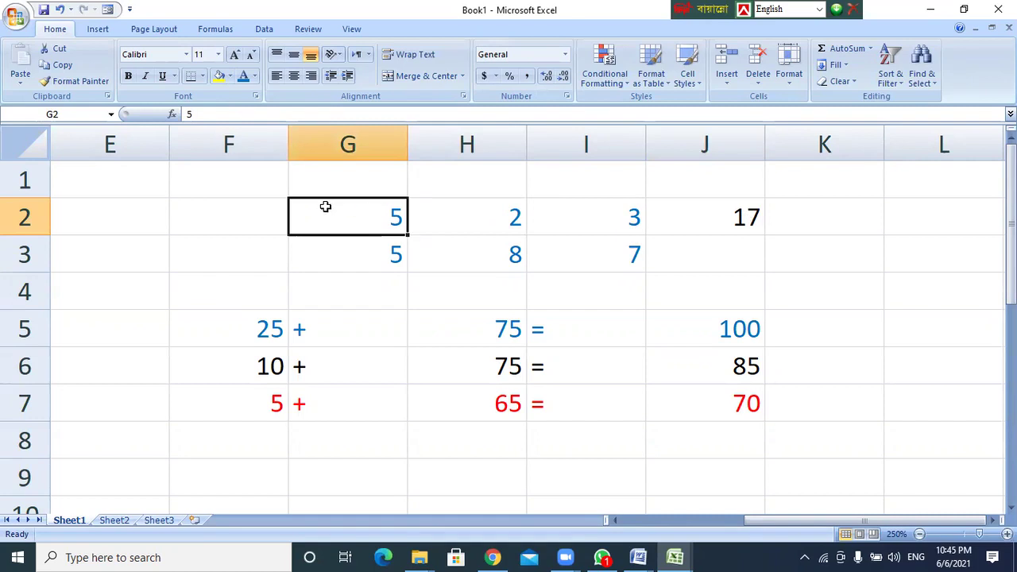
left_click(728, 225)
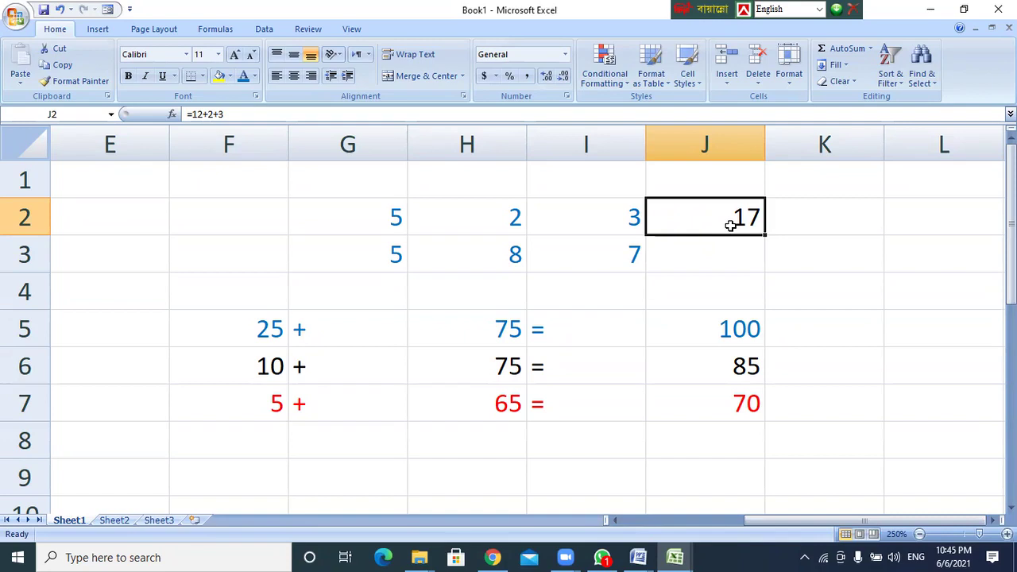
left_click(378, 221)
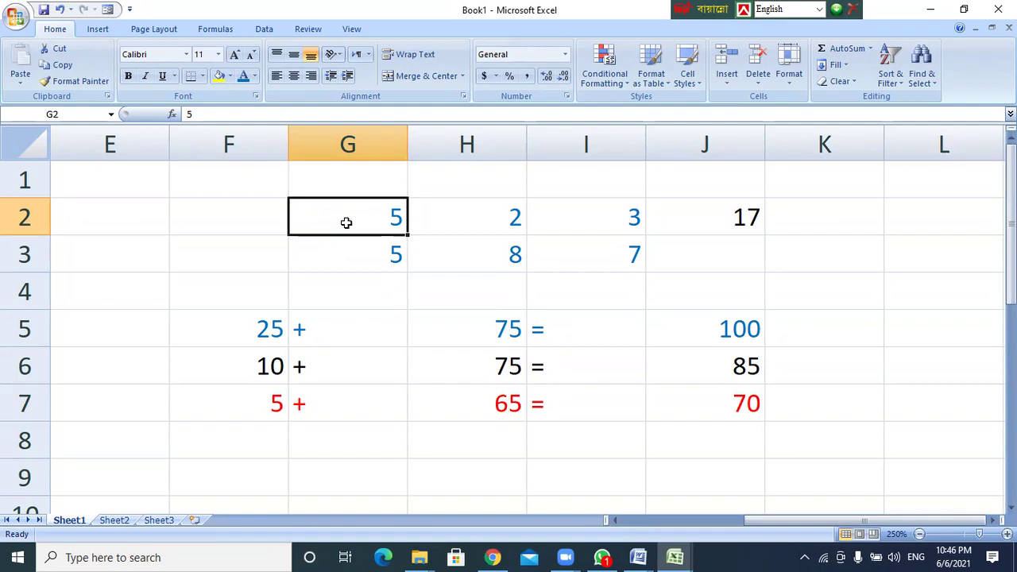
Replace the typed numbers in the J2 formula with cell references so it reads =G2+H2+I2.
left_click(734, 227)
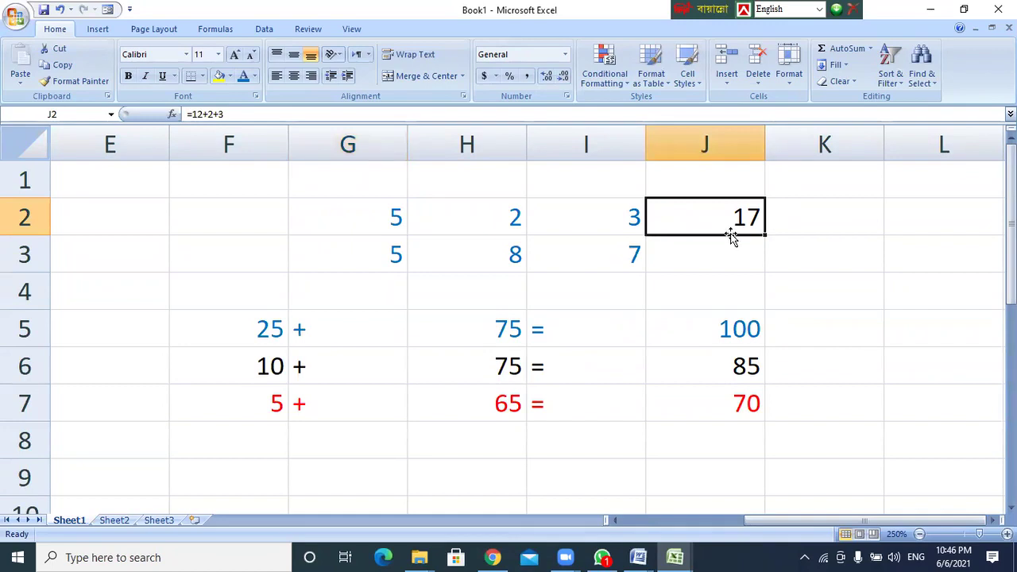
left_click(200, 114)
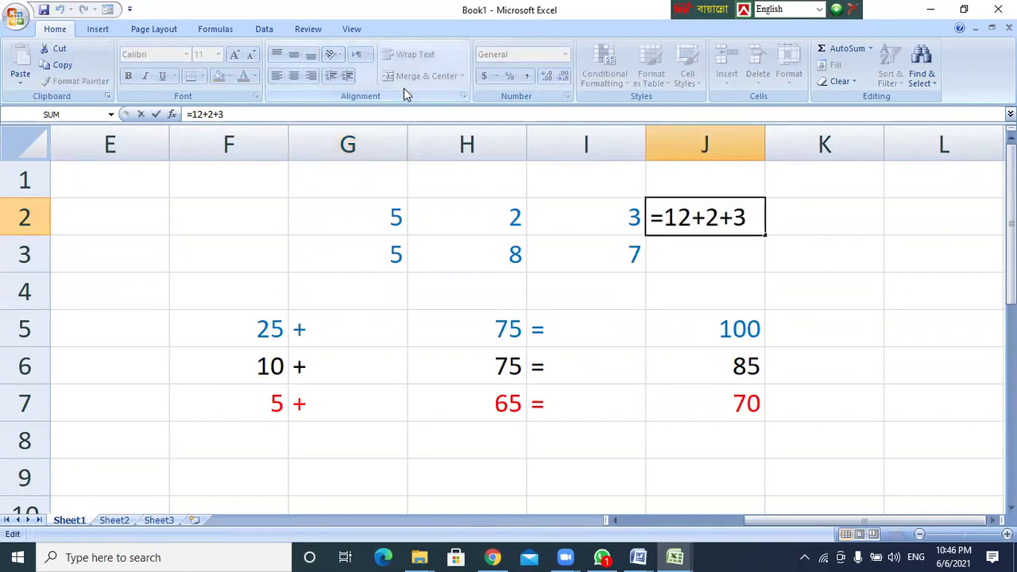
key("shift+Left")
key("shift+Left")
type("g2")
key("Right")
key("shift+Right")
type("h2")
key("shift+Right")
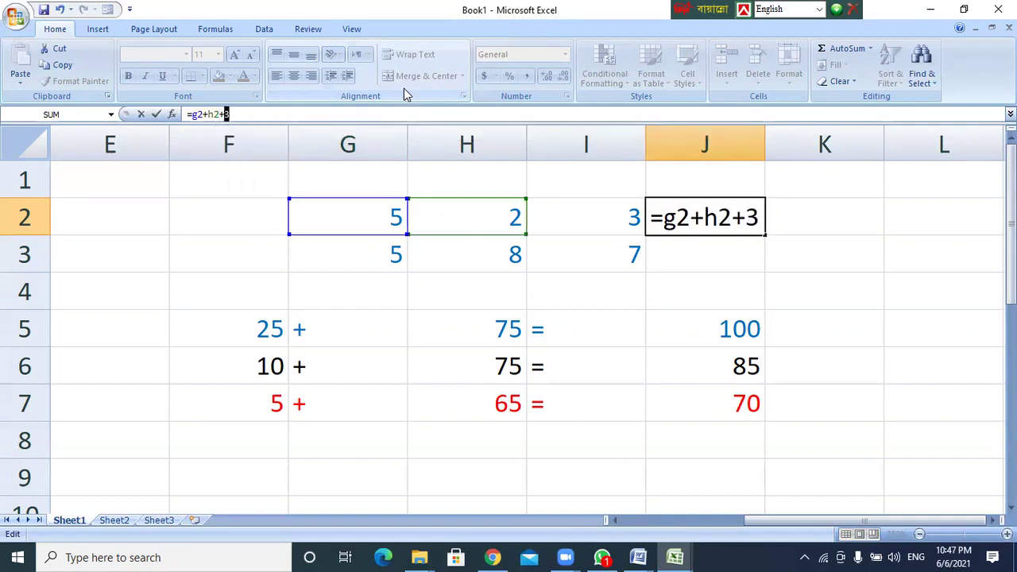
type("i2")
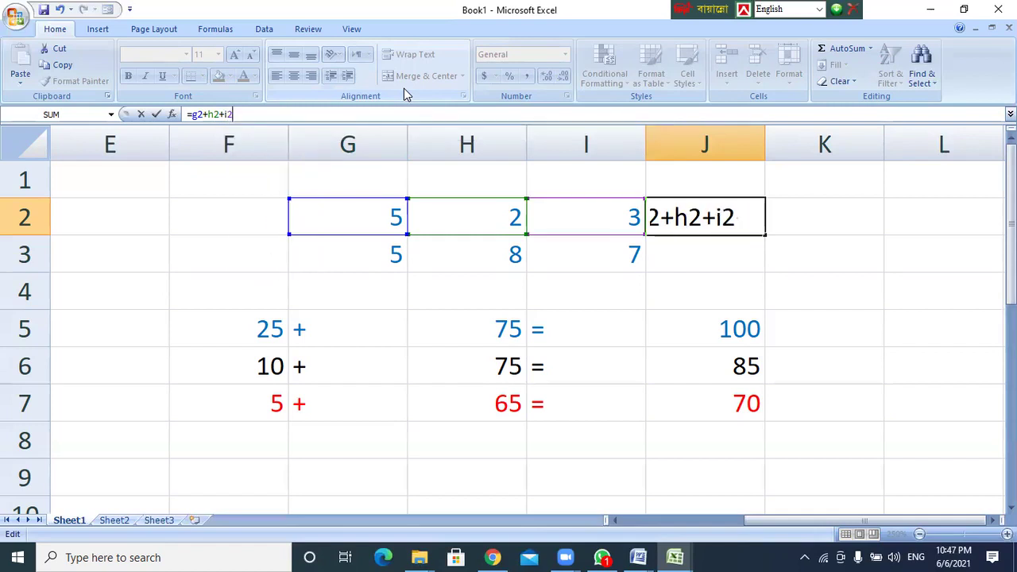
key("Return")
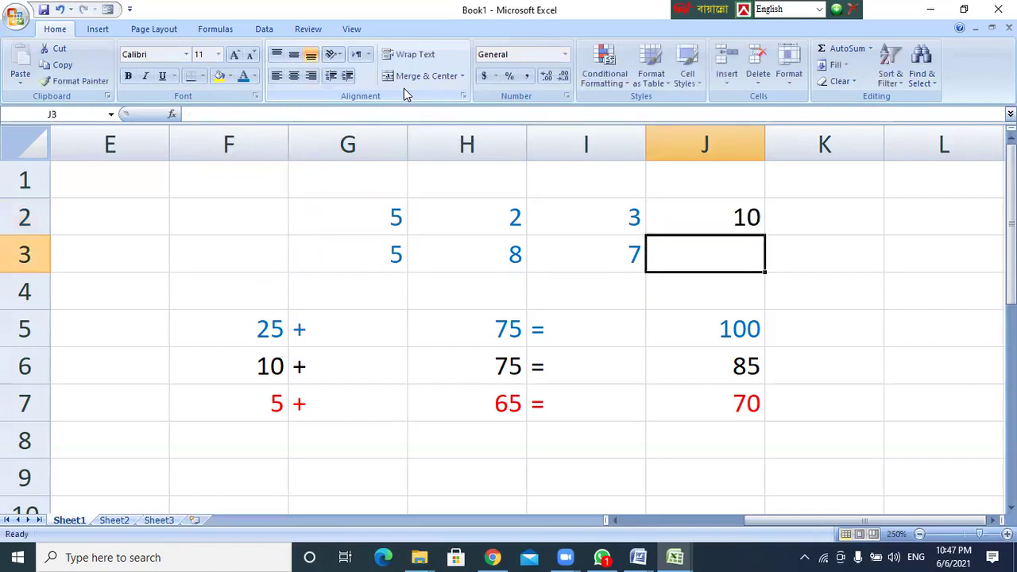
Review the cell-reference formula in J2, set G2 to 15 and check the recalculated sum.
left_click(726, 220)
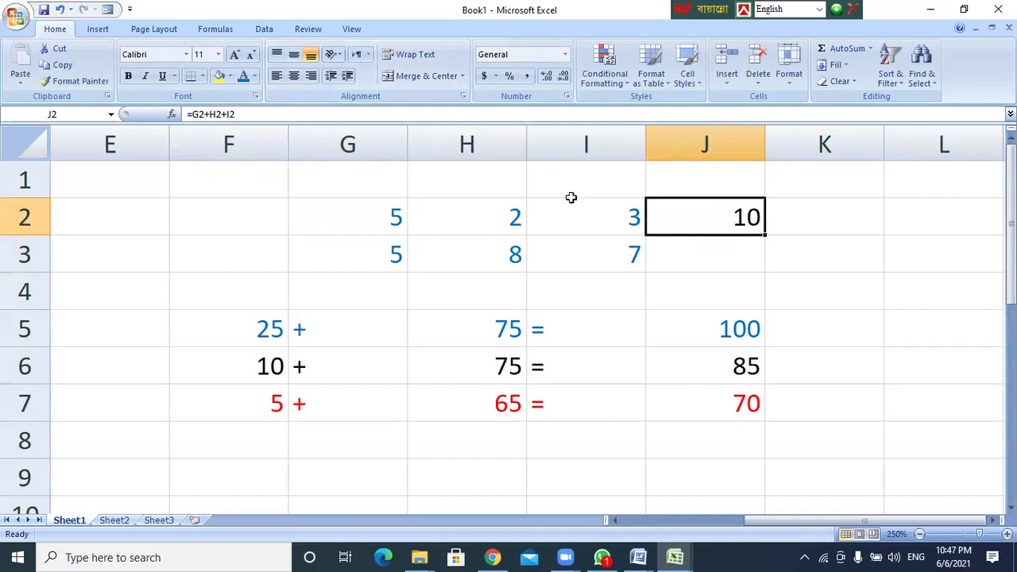
left_click(363, 214)
type("15")
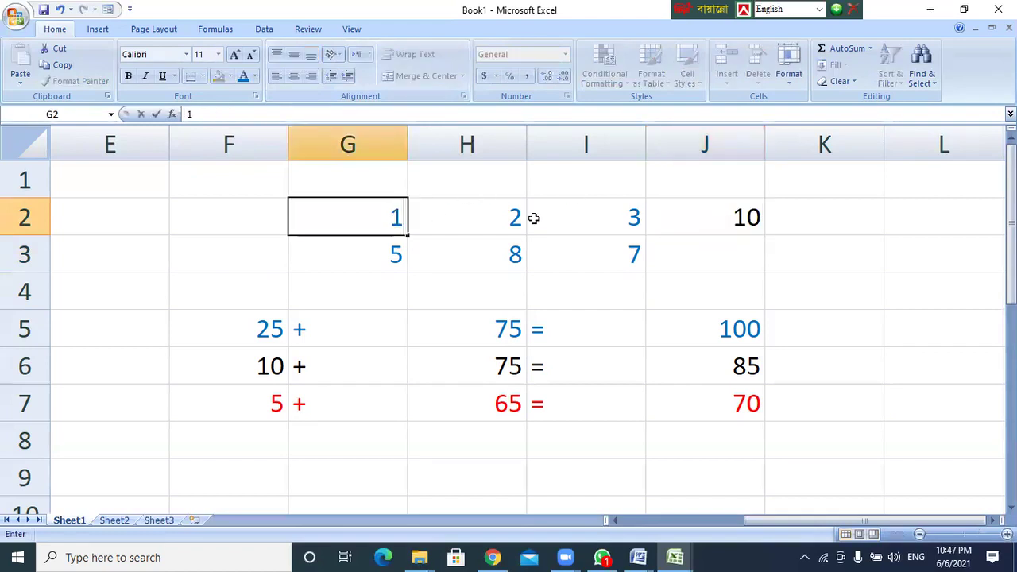
left_click(817, 220)
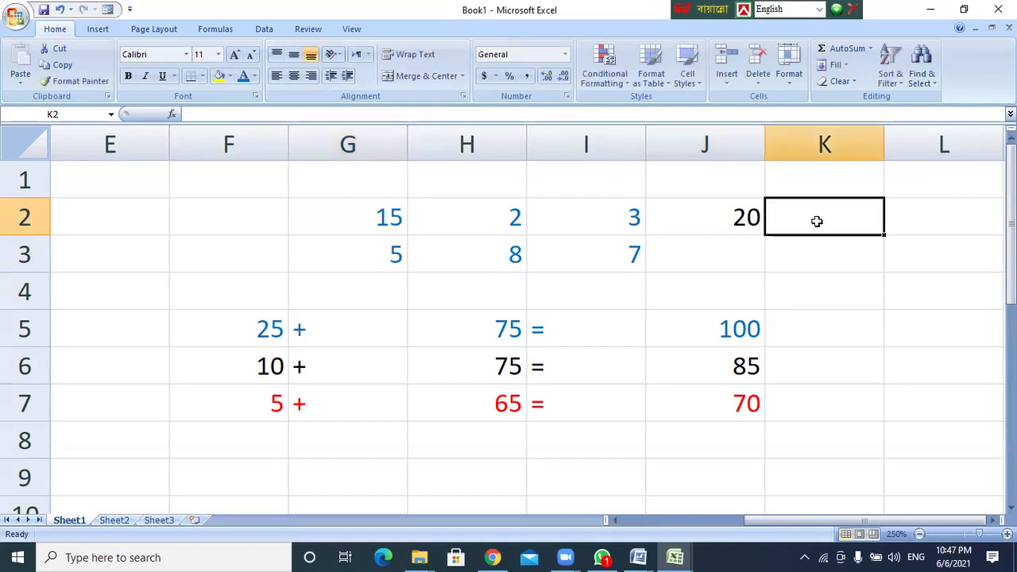
left_click(731, 220)
Set the value of cell H2 to 18.
left_click(508, 216)
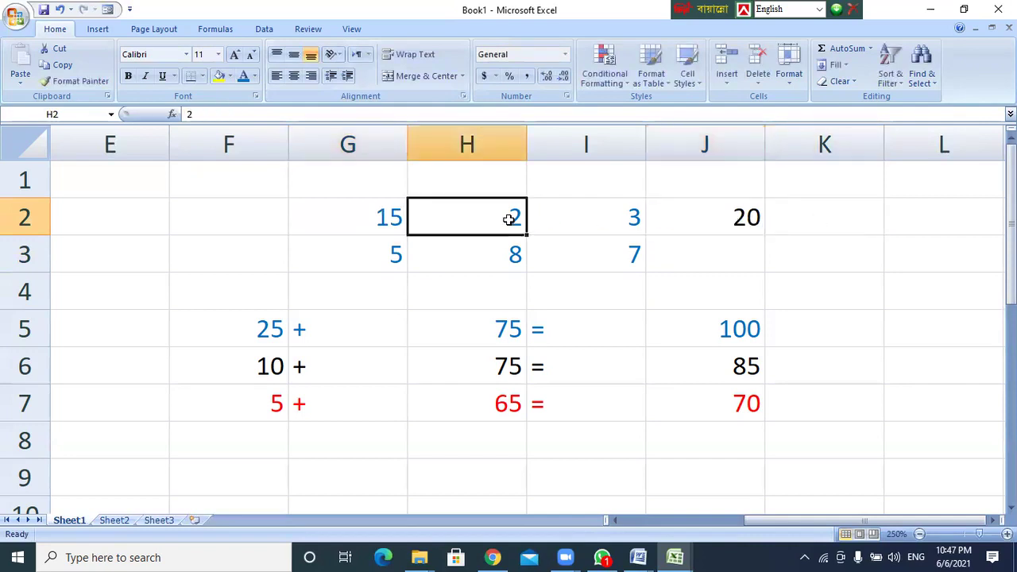
type("18")
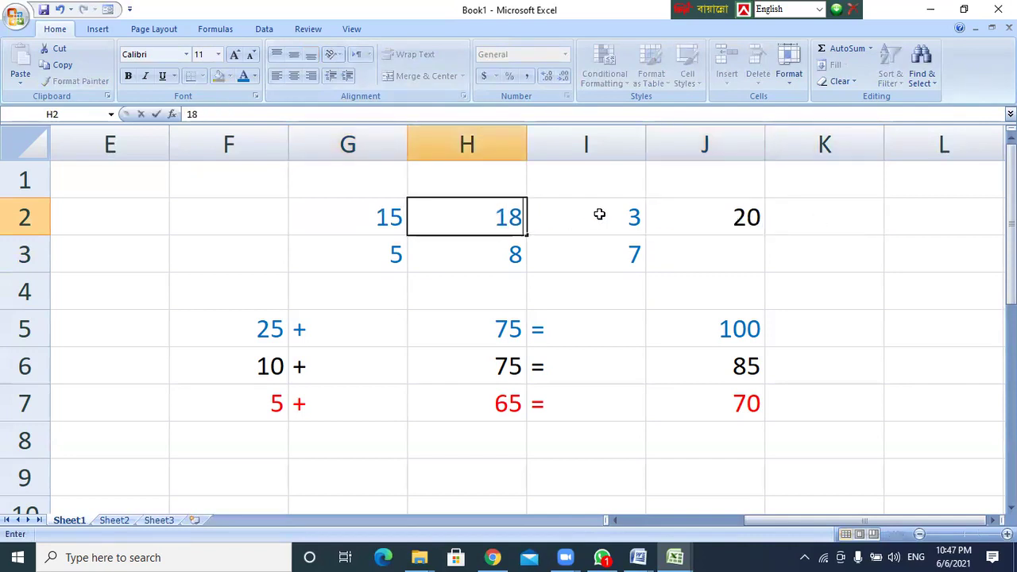
left_click(834, 218)
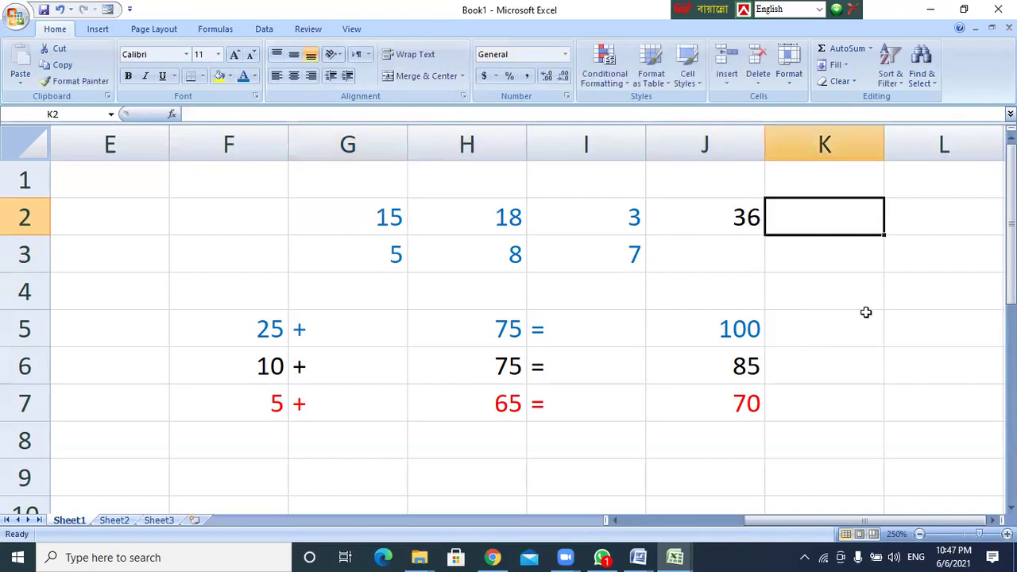
Set the value of cell I2 to 1 and select the operand range G2:I2.
left_click(616, 215)
type("1")
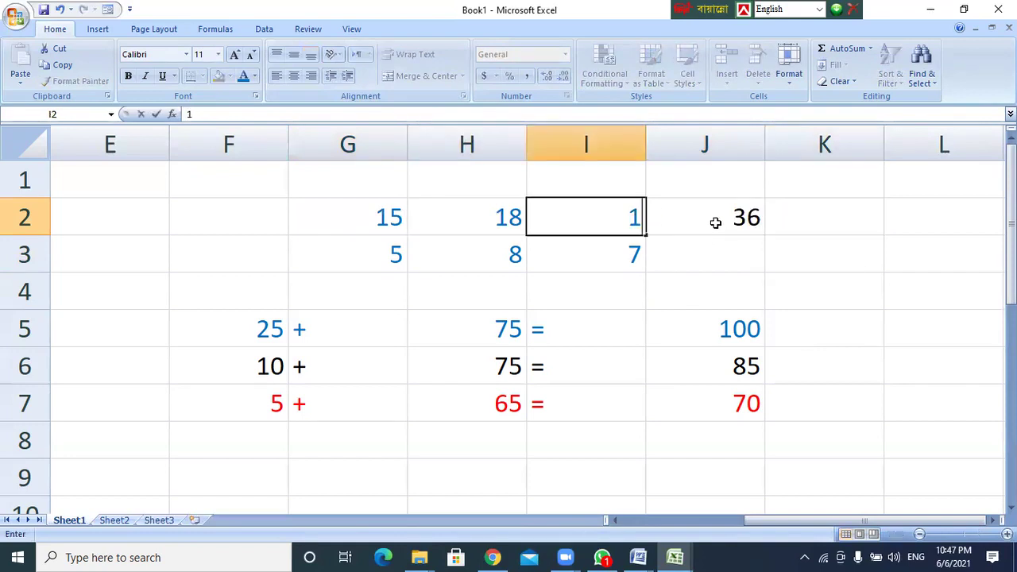
left_click(850, 220)
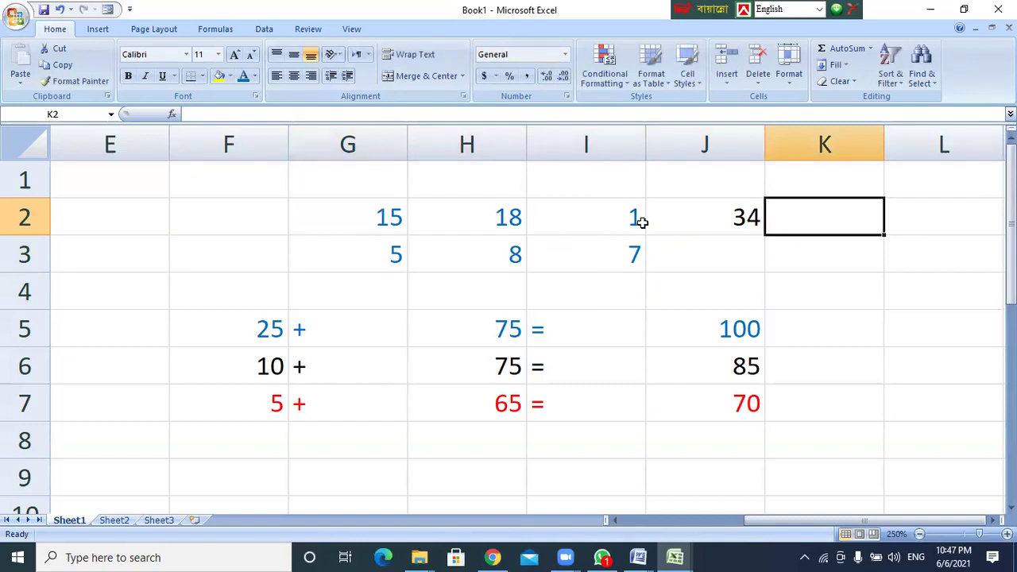
left_click(567, 221)
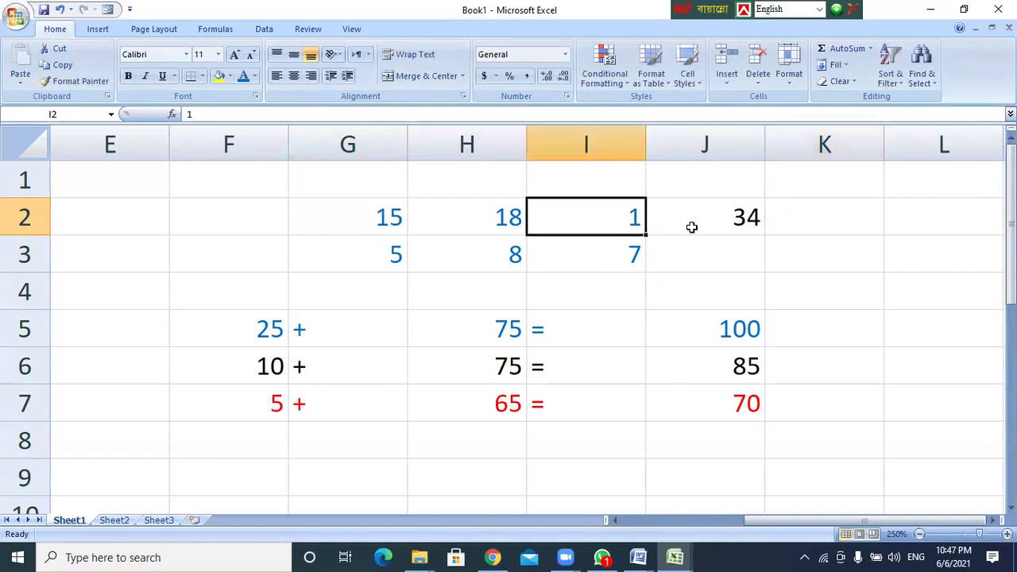
left_click_drag(376, 220, 589, 221)
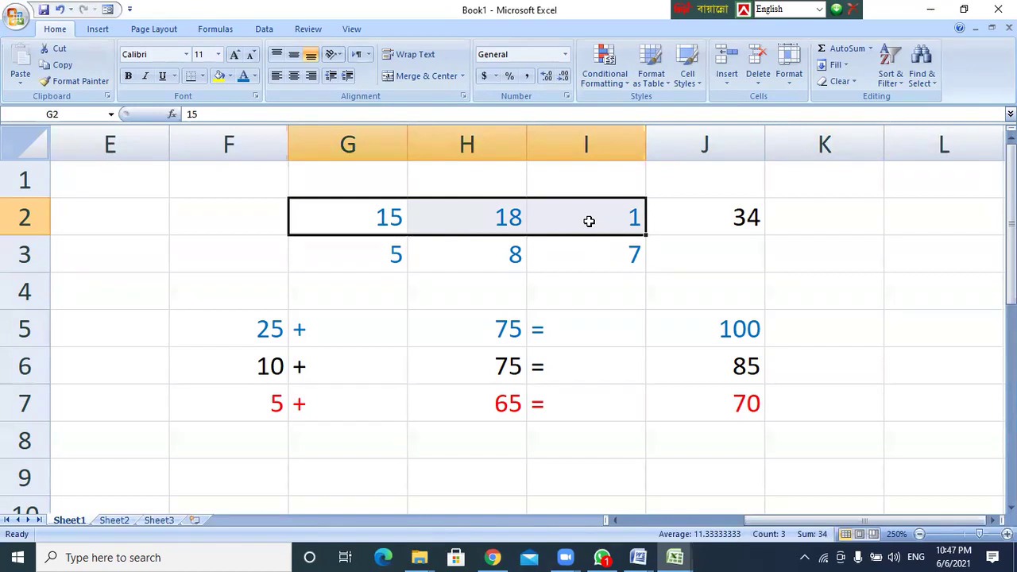
Change the first operator in the J2 formula to a minus so it reads =G2-H2+I2.
left_click(747, 220)
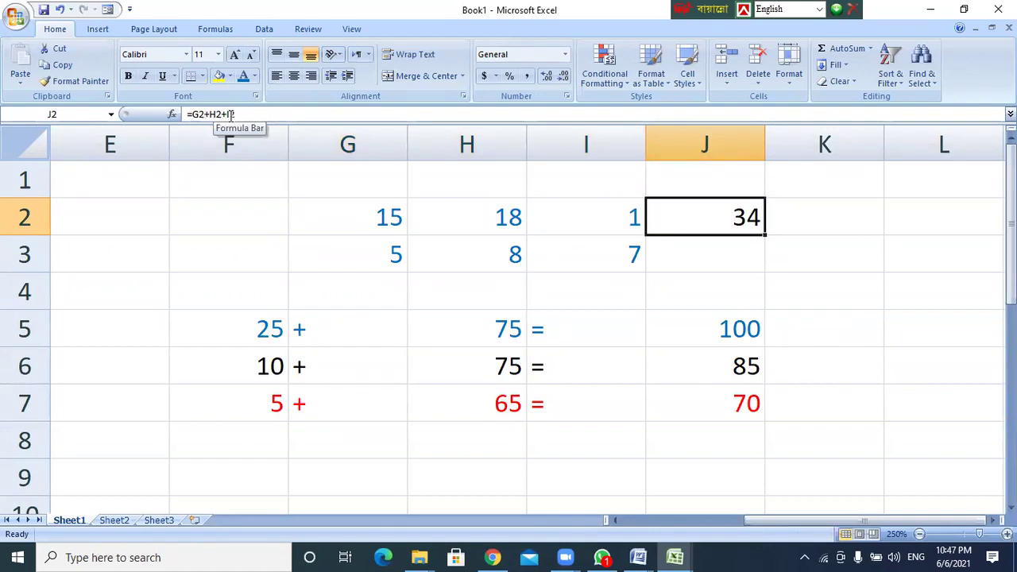
left_click(205, 115)
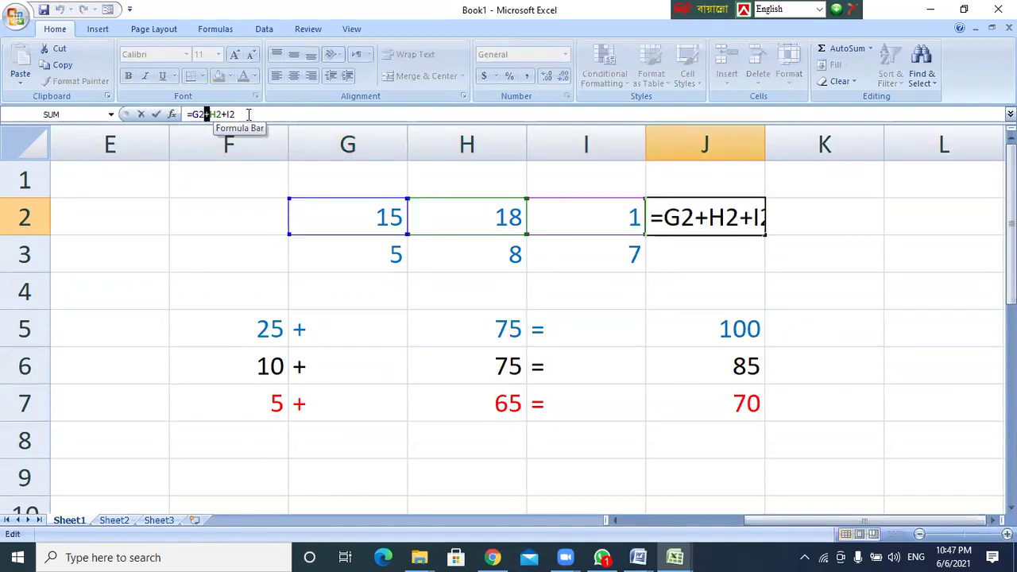
type("-")
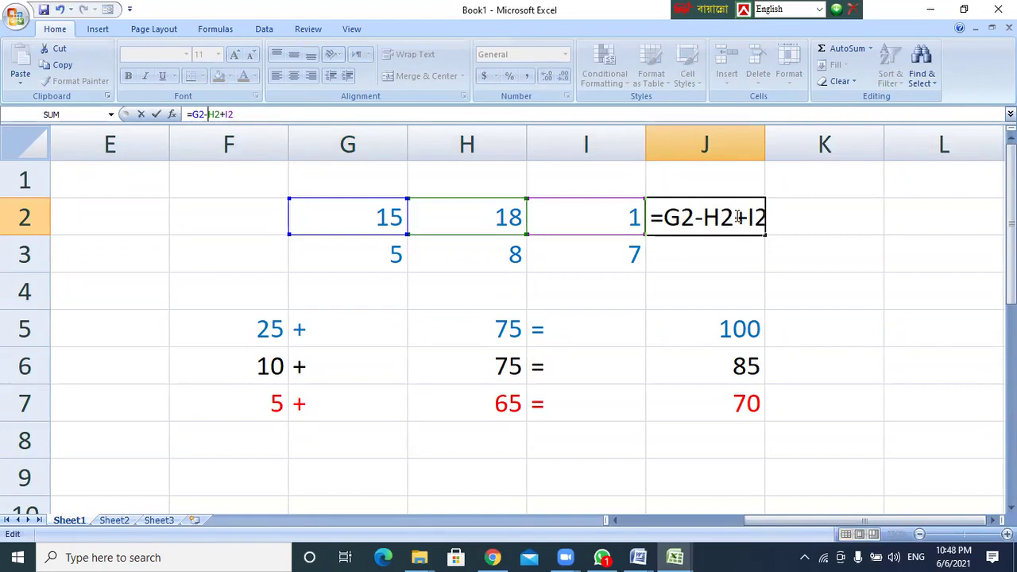
key("Return")
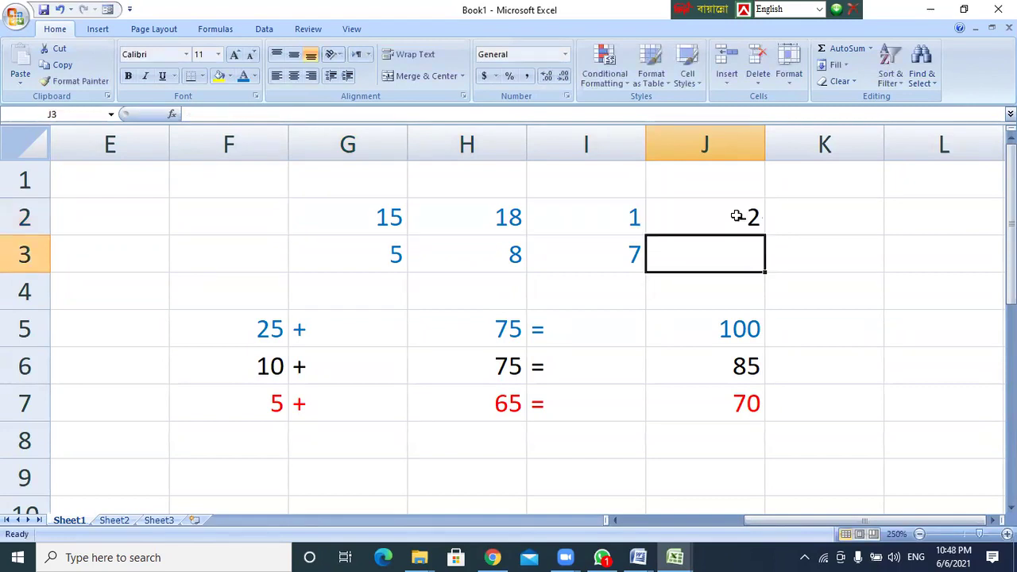
Check the subtraction result in J2, set G2 to 25 and review J2 again.
left_click(750, 220)
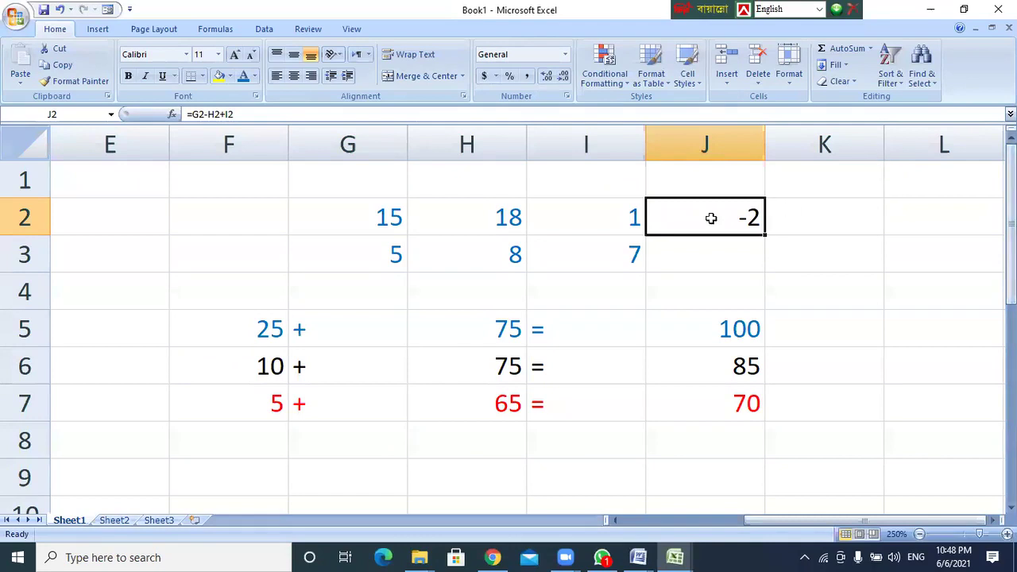
left_click(389, 220)
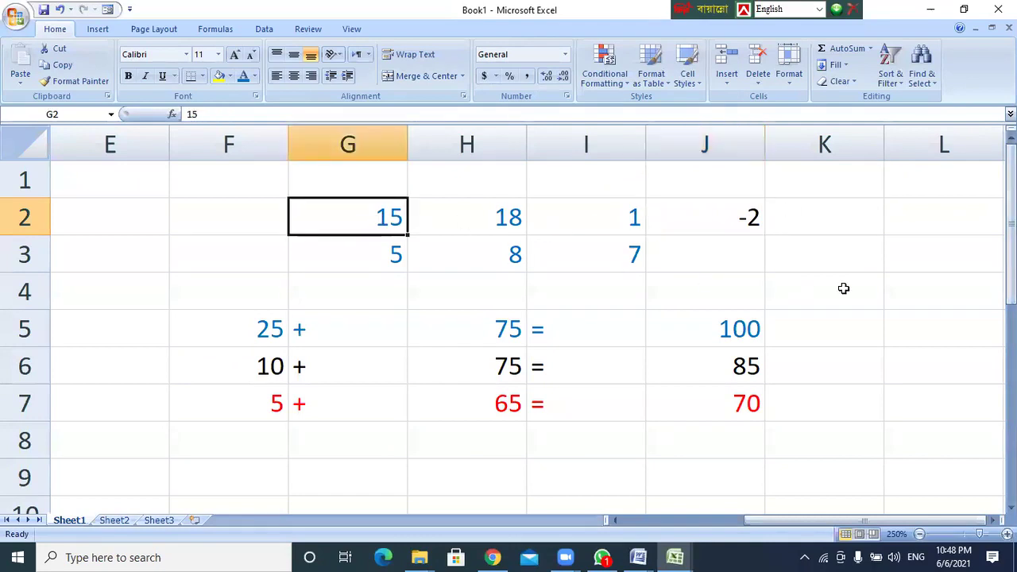
type("25")
key("Return")
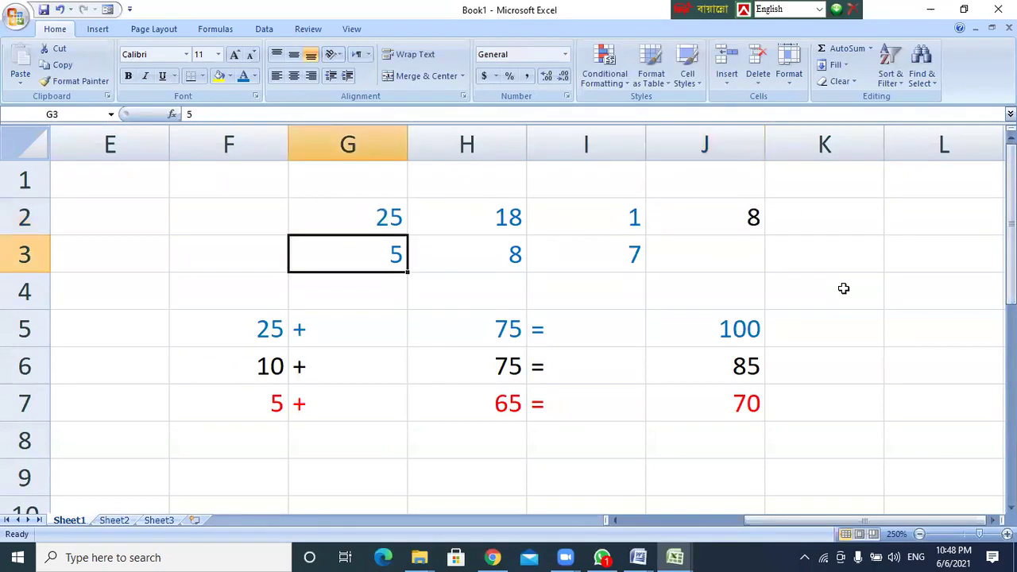
left_click(750, 221)
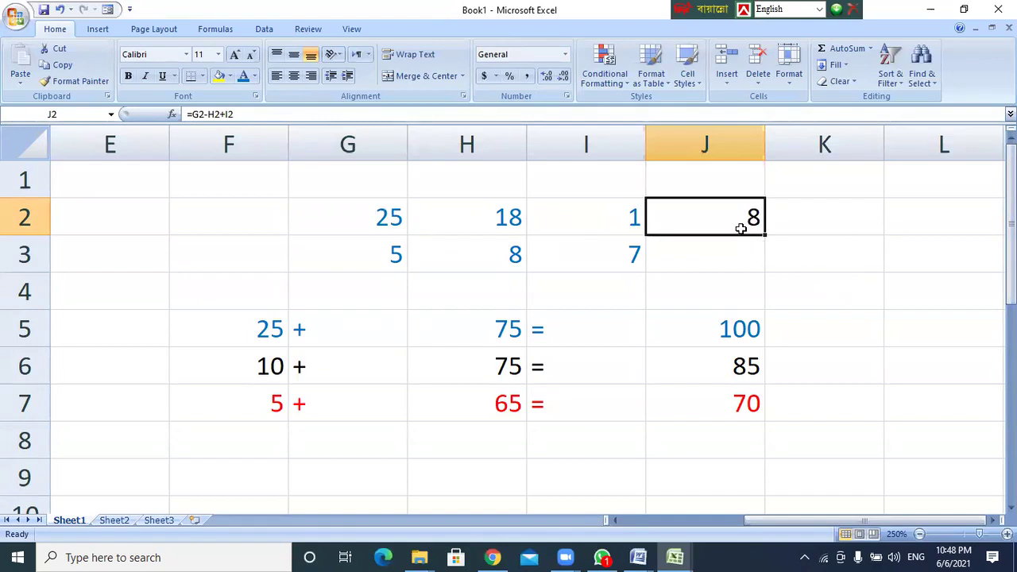
Set G2 to 10 and H2 to 8, then check the recalculated formula cell J2.
left_click(386, 216)
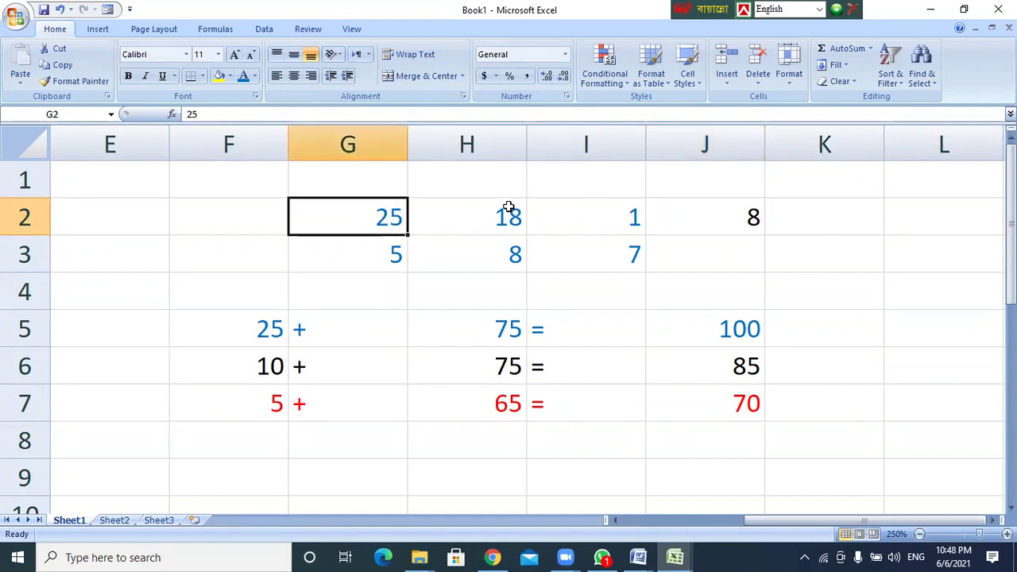
type("10")
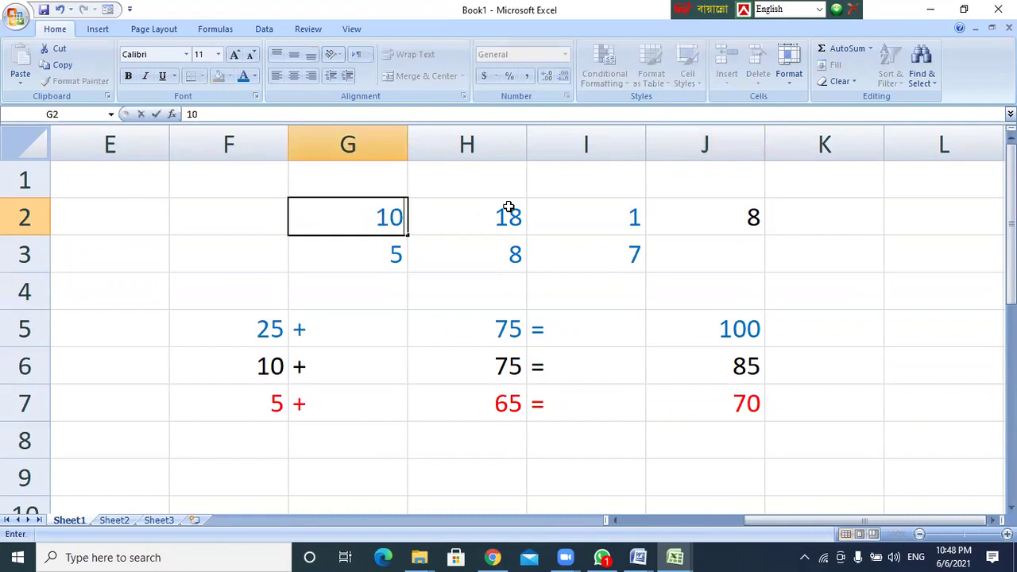
left_click(508, 206)
type("8")
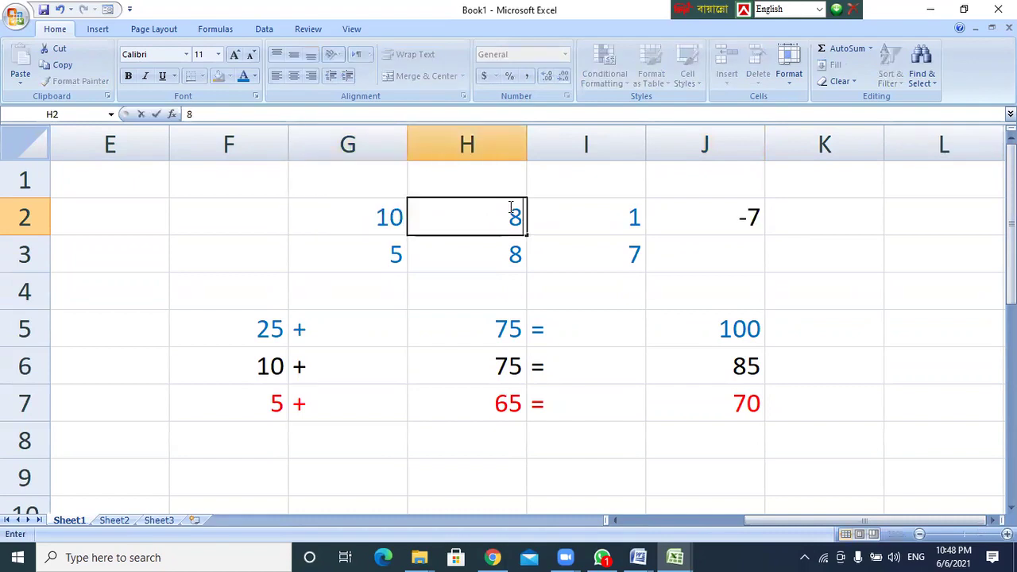
left_click(761, 217)
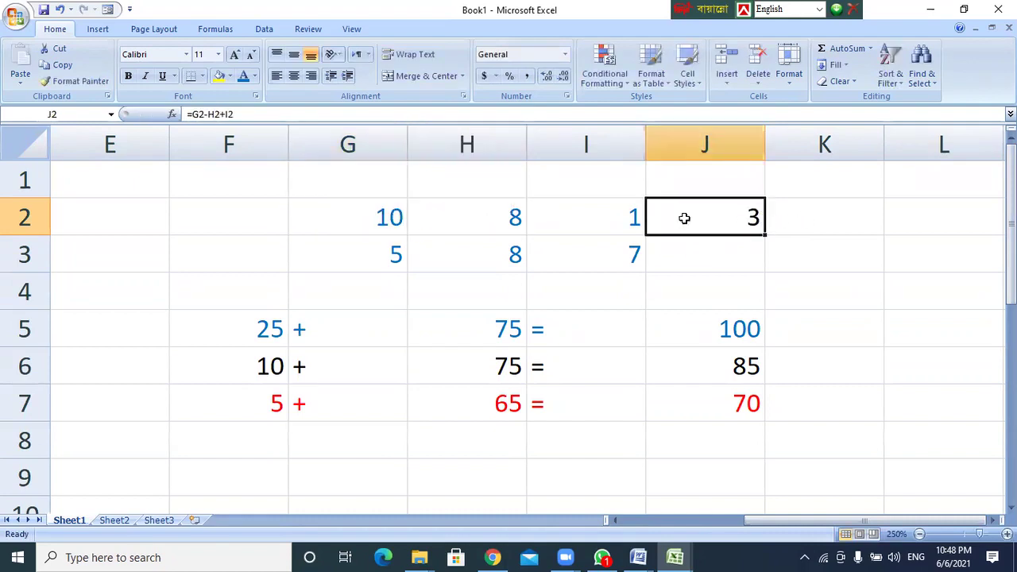
Examine the operand cells G2, H2 and I2 against the formula =G2-H2+I2 in J2.
left_click(389, 214)
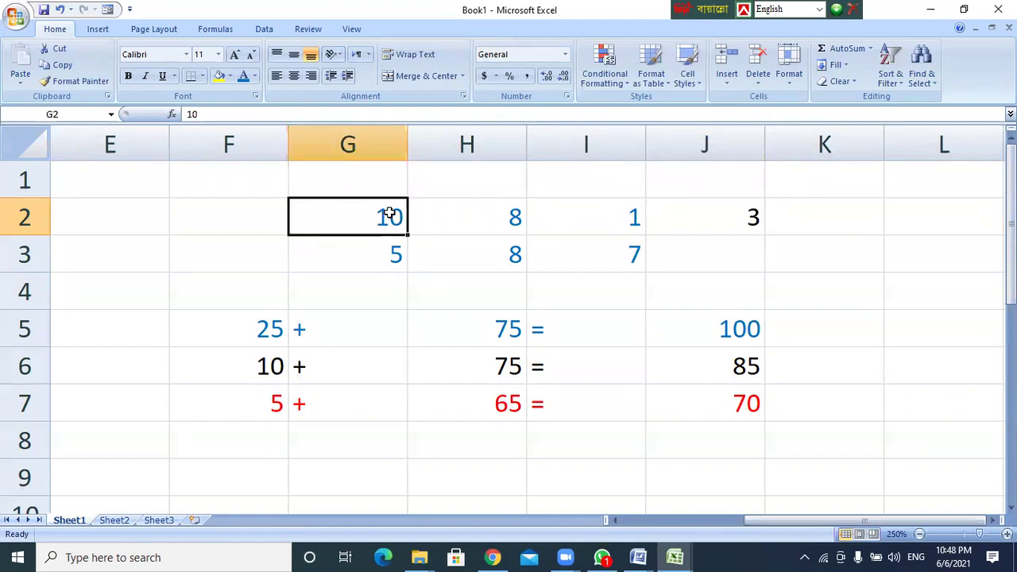
left_click(482, 215)
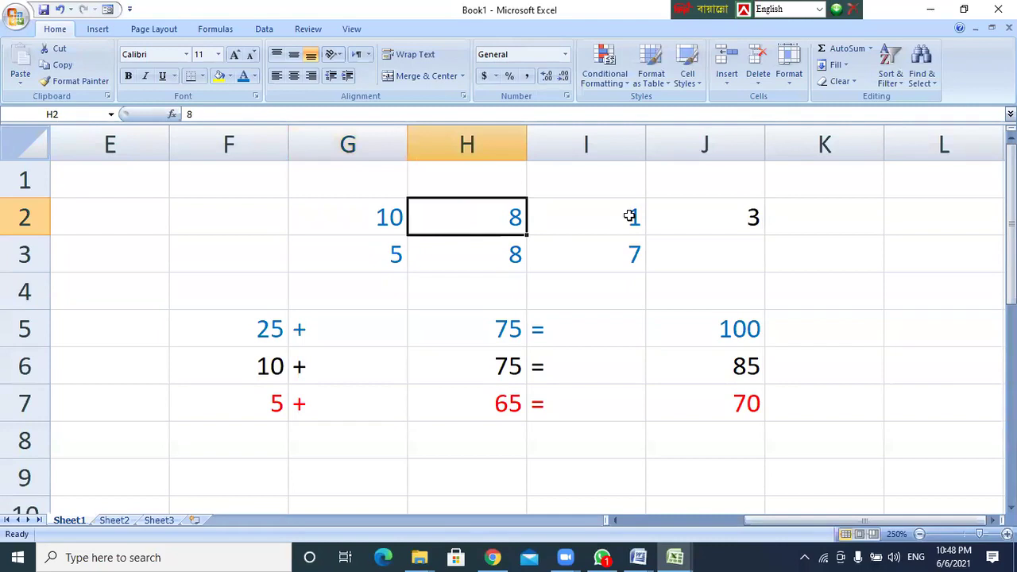
left_click(630, 215)
left_click(752, 216)
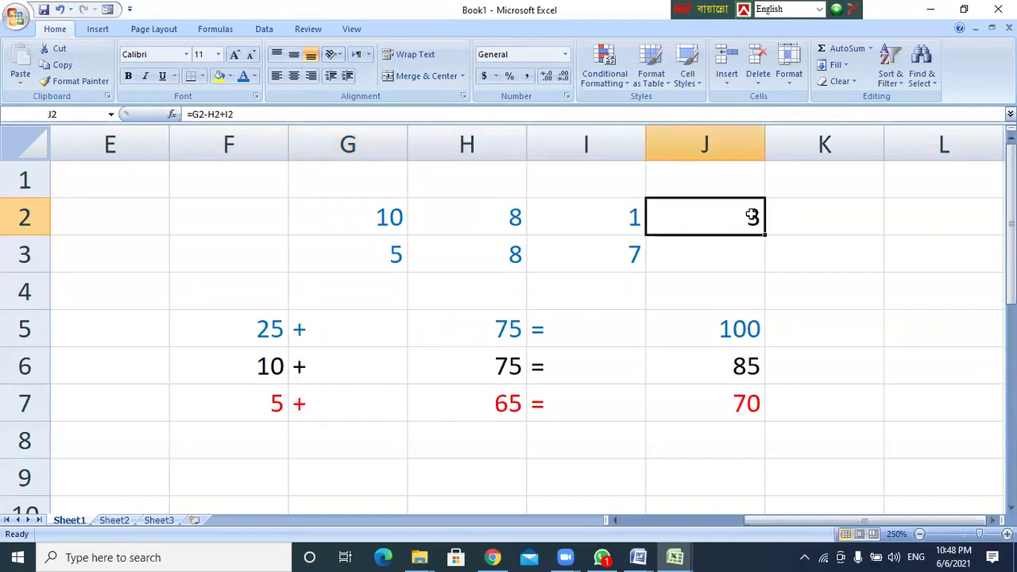
left_click(389, 216)
left_click(514, 215)
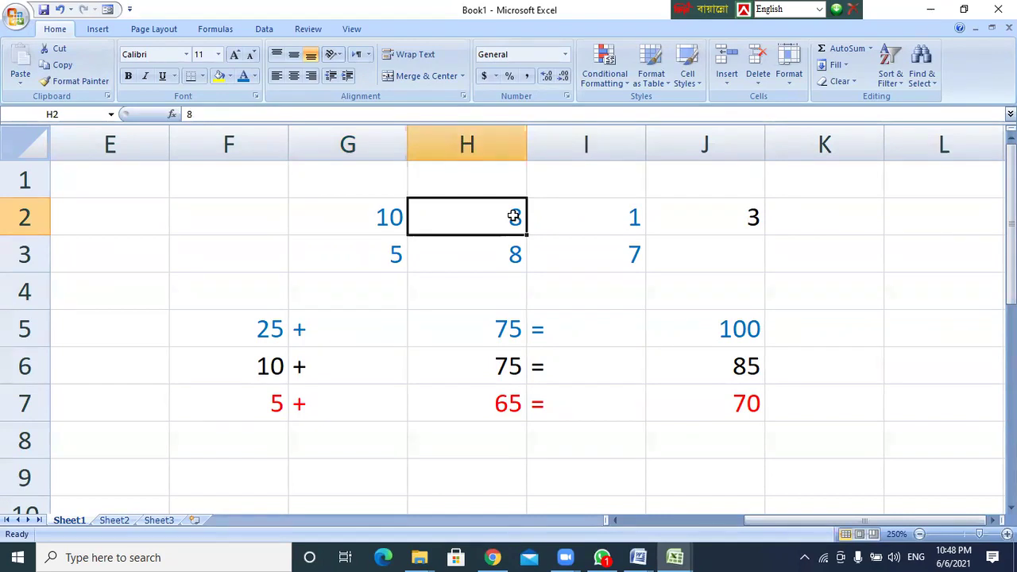
left_click(633, 217)
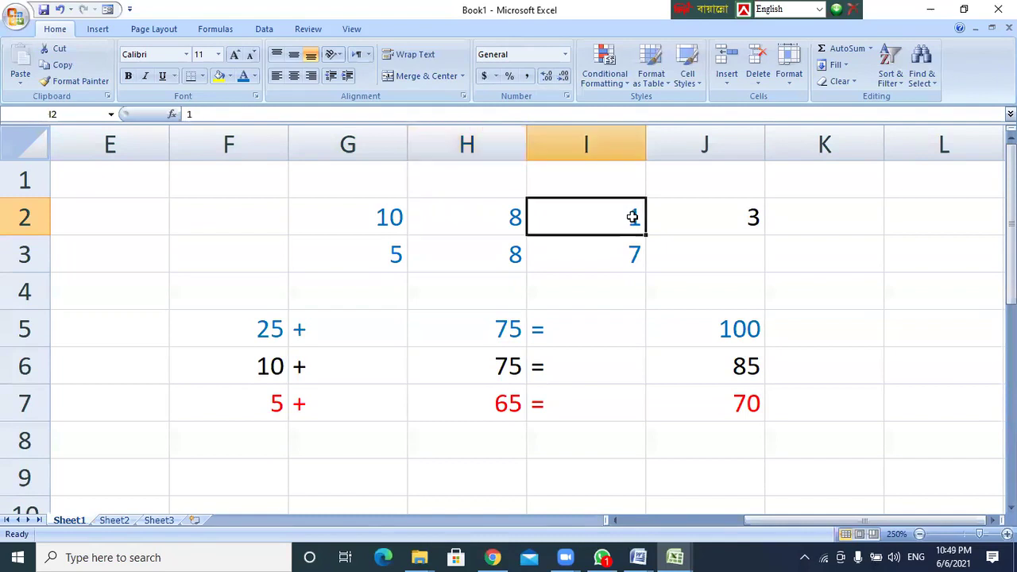
left_click(752, 217)
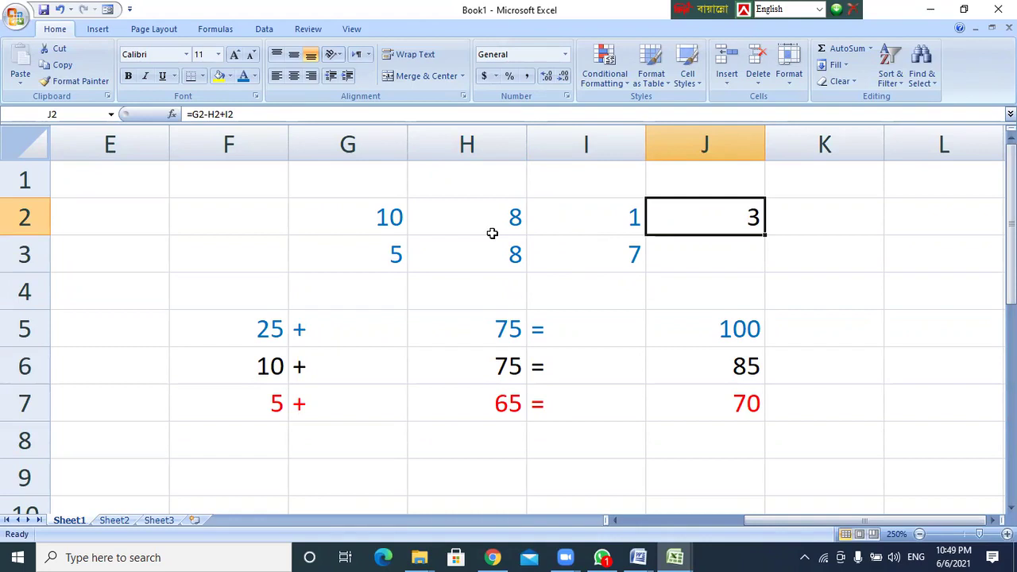
left_click(375, 220)
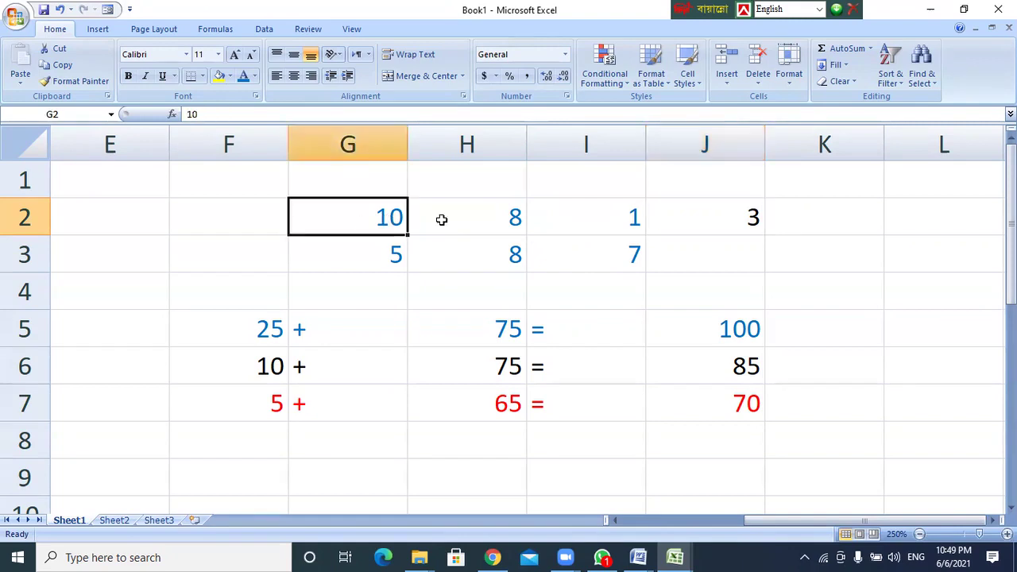
left_click(750, 216)
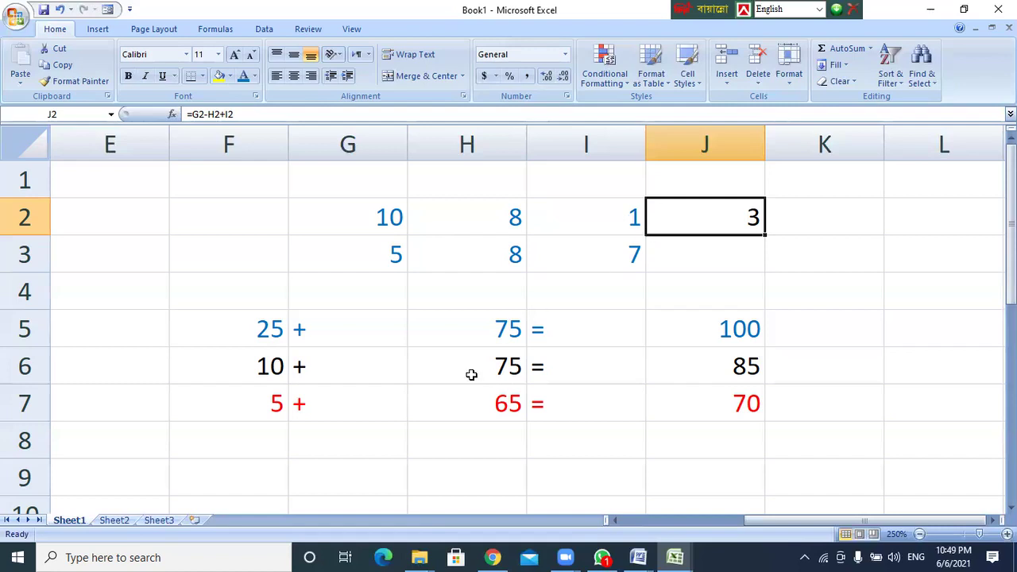
left_click(303, 463)
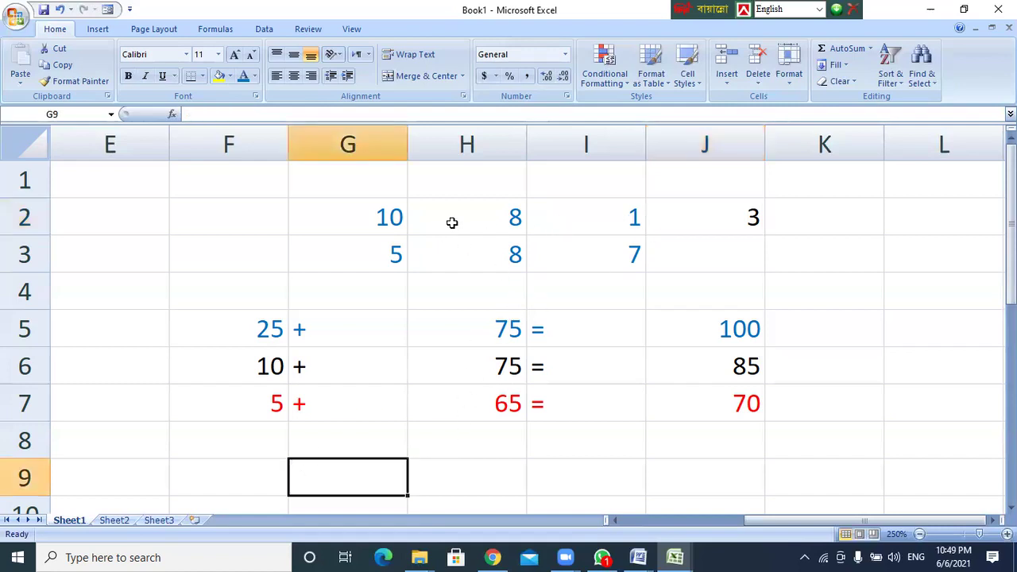
left_click(531, 211)
left_click(379, 227)
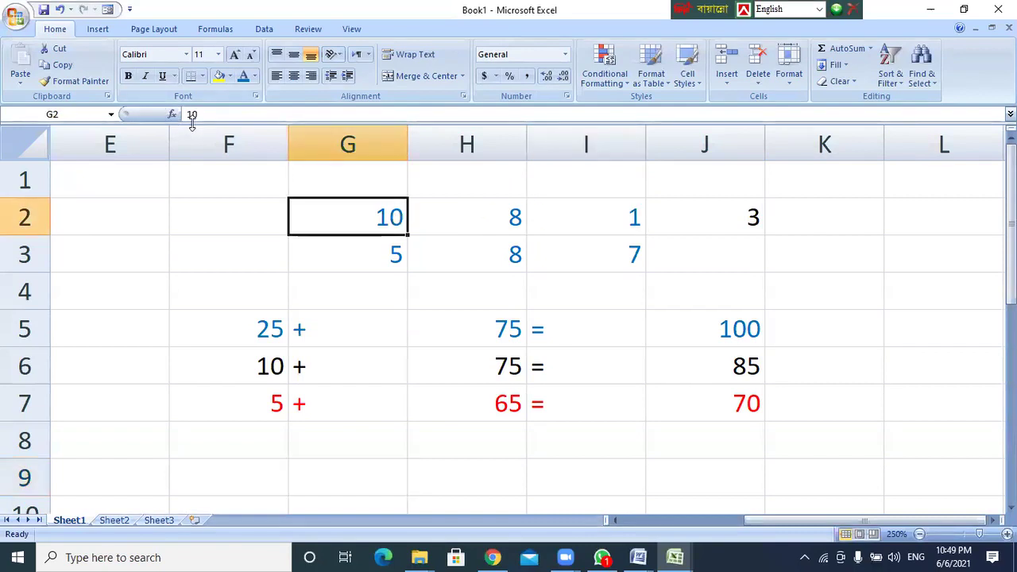
Change the first operator in the J2 formula to division so it reads =G2/H2+I2, and review the cell.
left_click(740, 216)
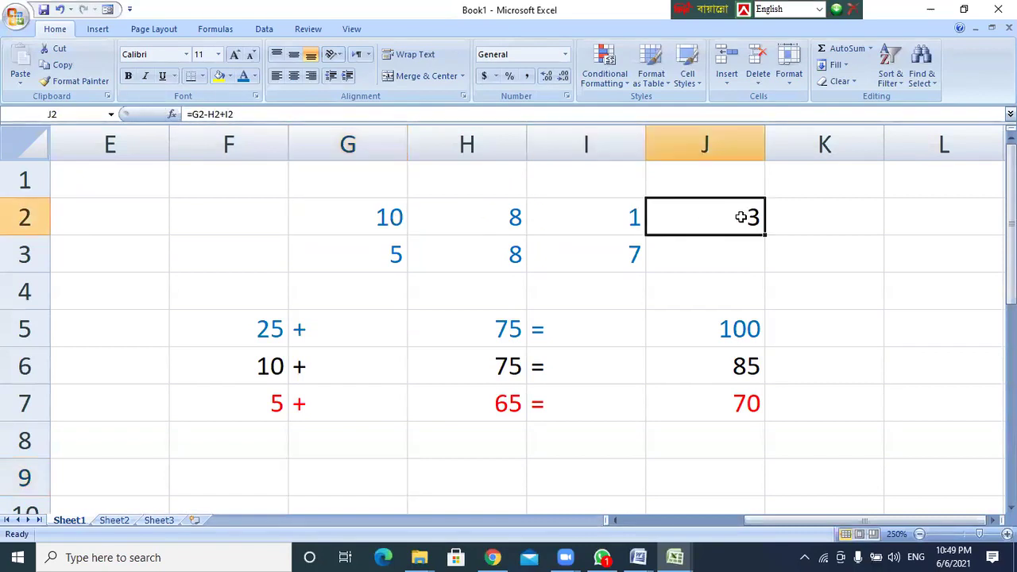
left_click(205, 114)
key("shift+Right")
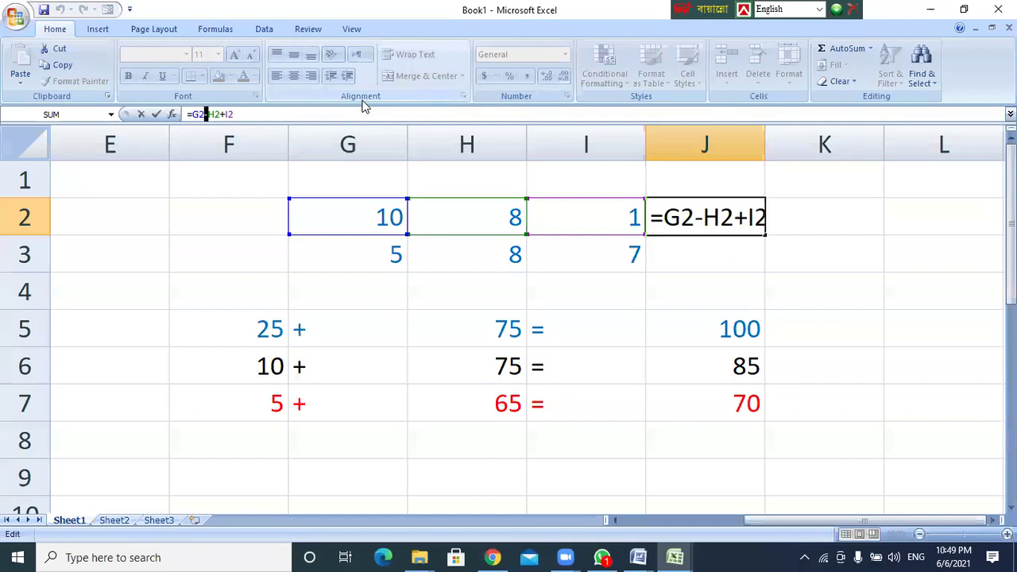
type("/")
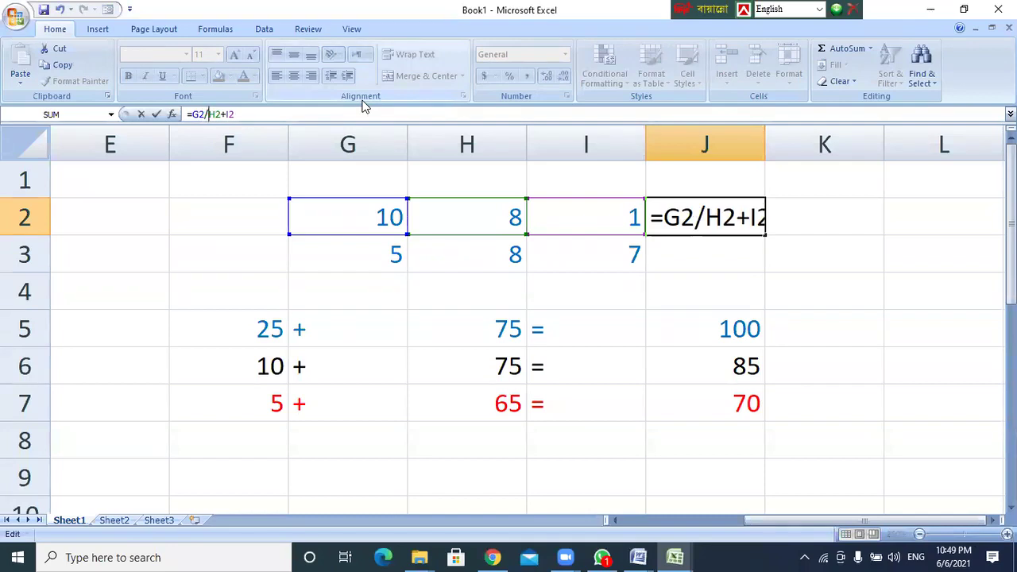
key("Return")
left_click(698, 209)
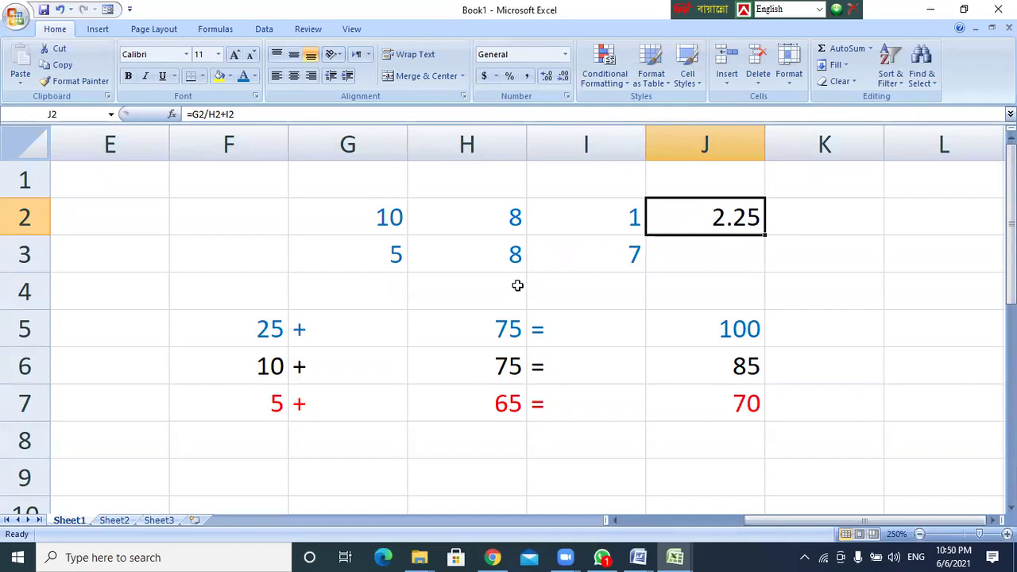
Edit the J2 formula to the multiplication =G2*H2, removing the I2 term, and review the cell.
left_click(198, 115)
key("Right")
key("shift+Right")
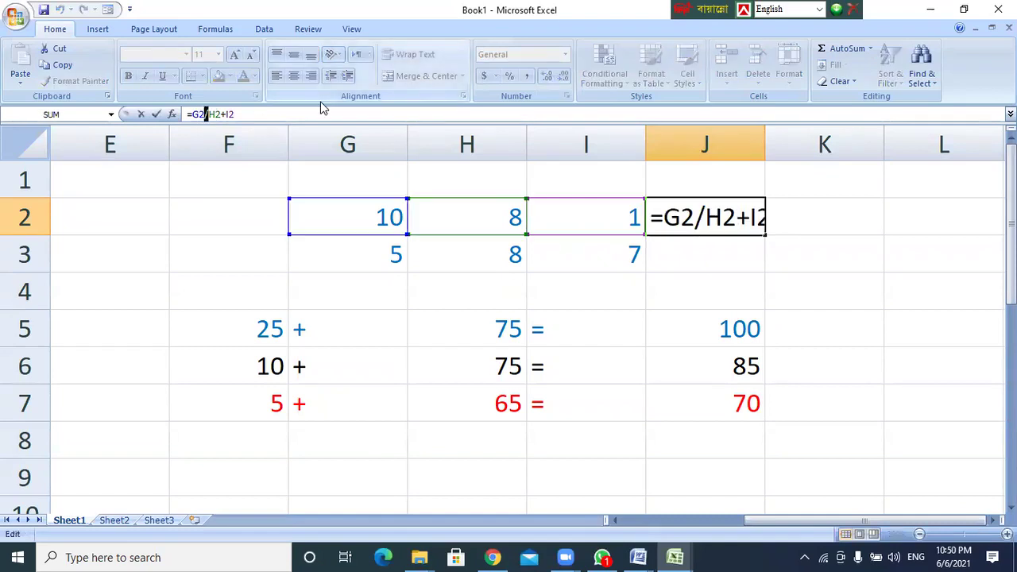
type("*")
key("Right")
key("Right")
key("shift+Right")
key("shift+Right")
key("shift+Right")
key("Delete")
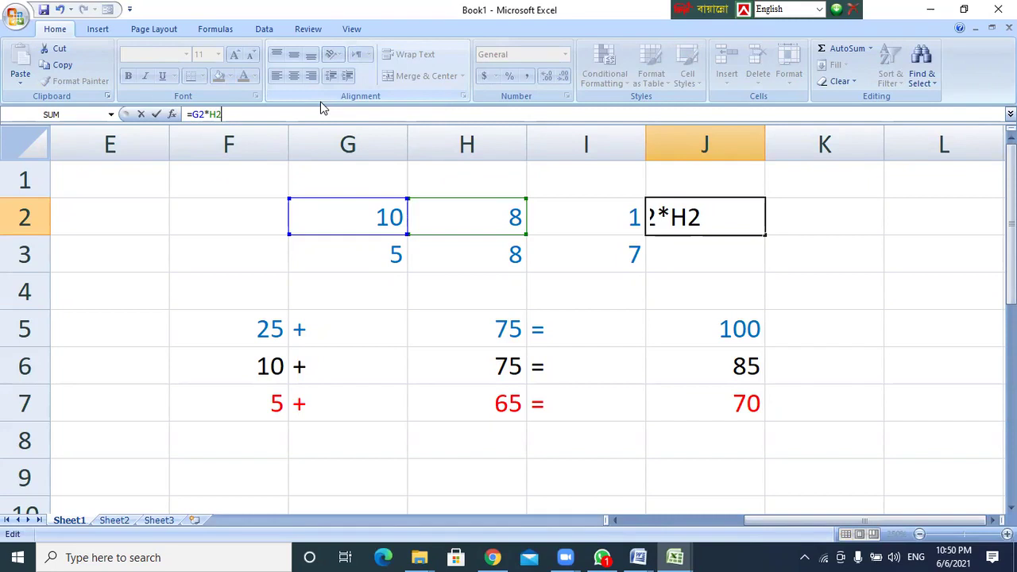
key("Return")
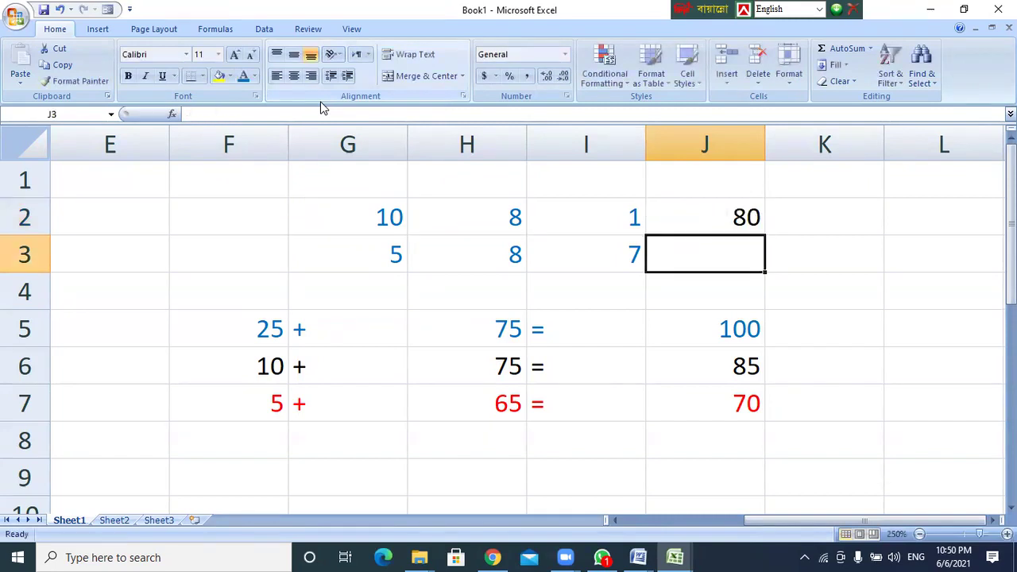
left_click(738, 225)
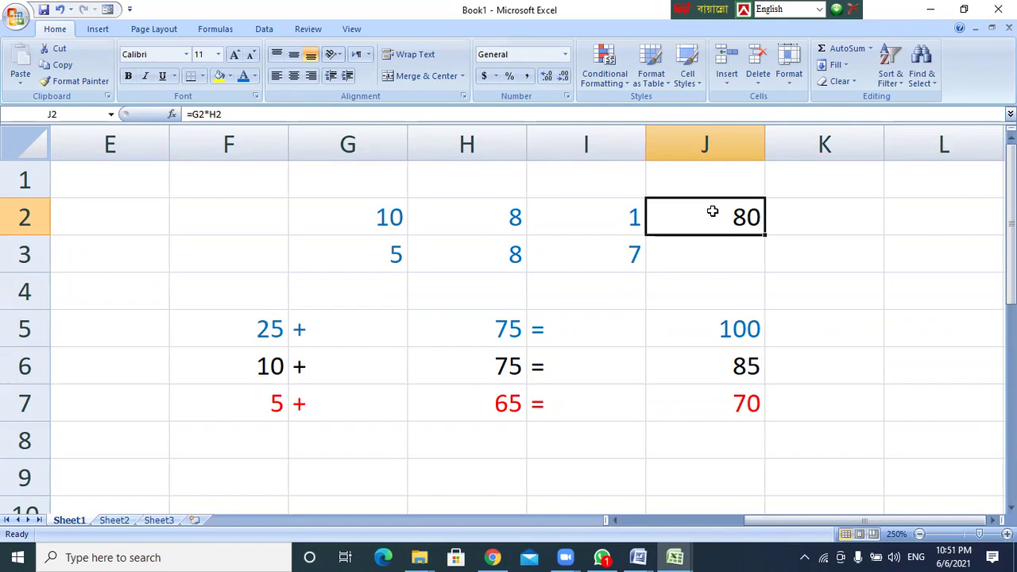
Clear the contents of the range F2:K8.
left_click_drag(828, 443, 233, 201)
key("Delete")
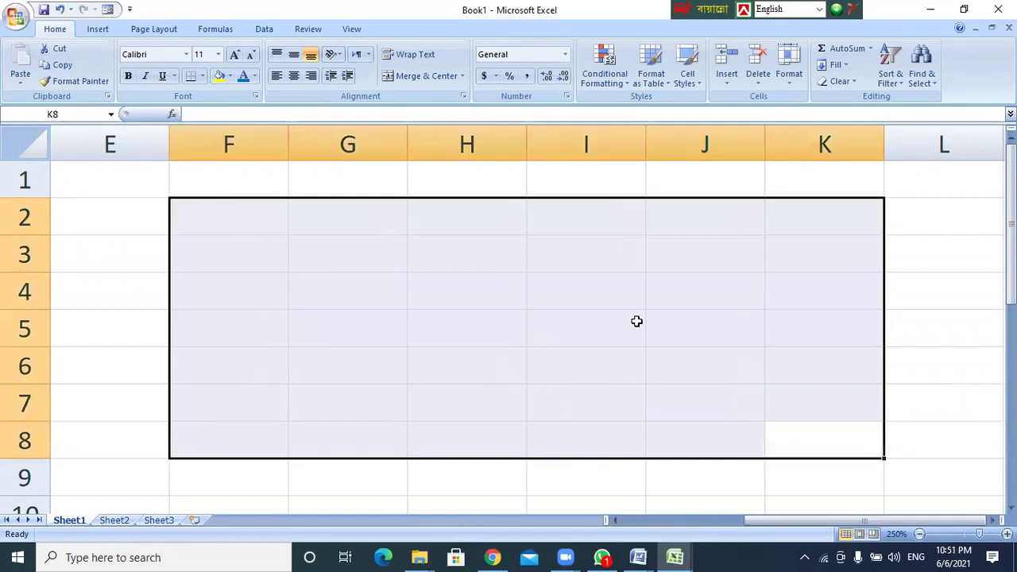
scroll(594, 311, "down", 9)
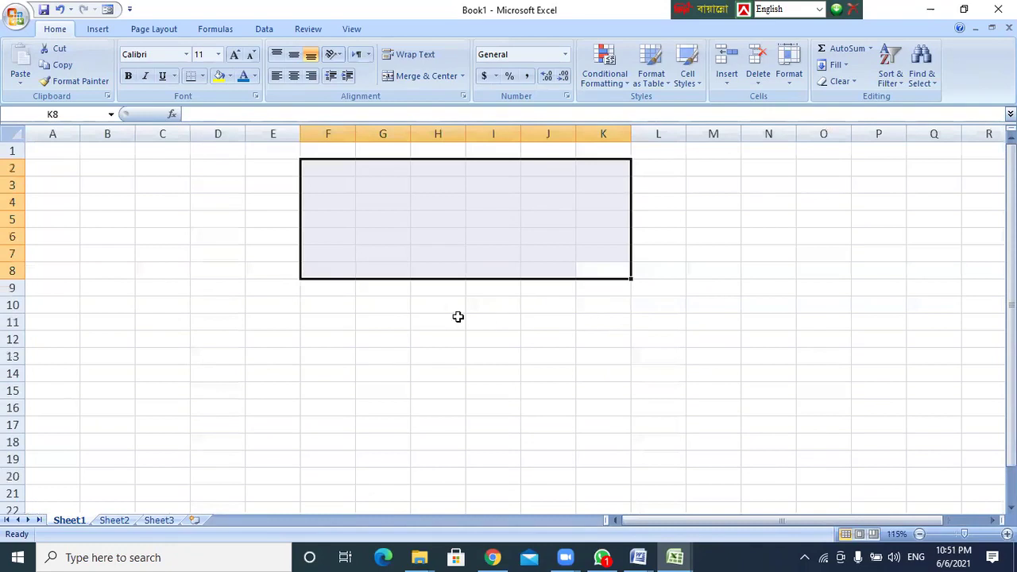
Enter the column headings Items, Quntity, Price and Taka in cells A1 to D1.
left_click(48, 150)
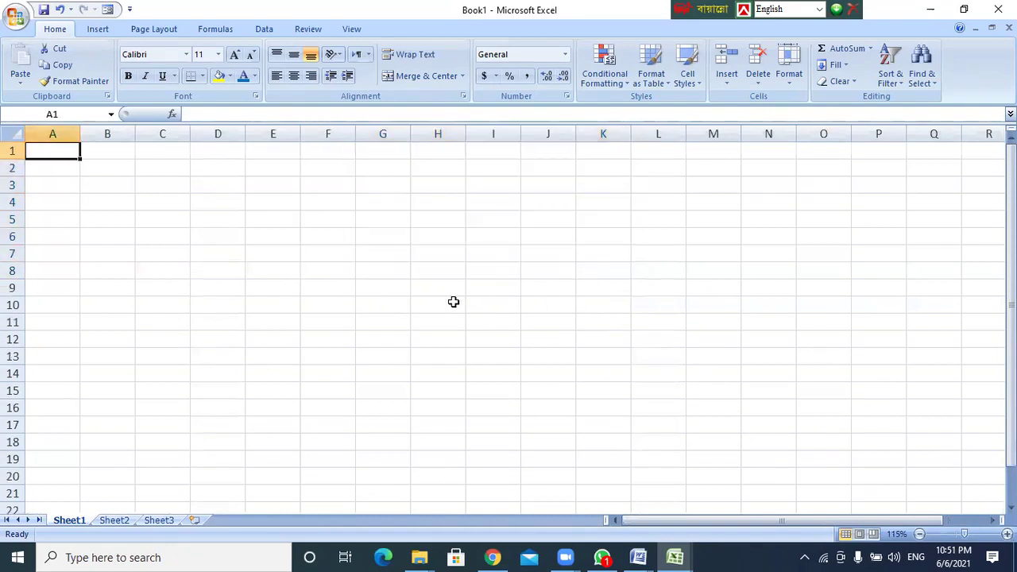
scroll(445, 302, "up", 4)
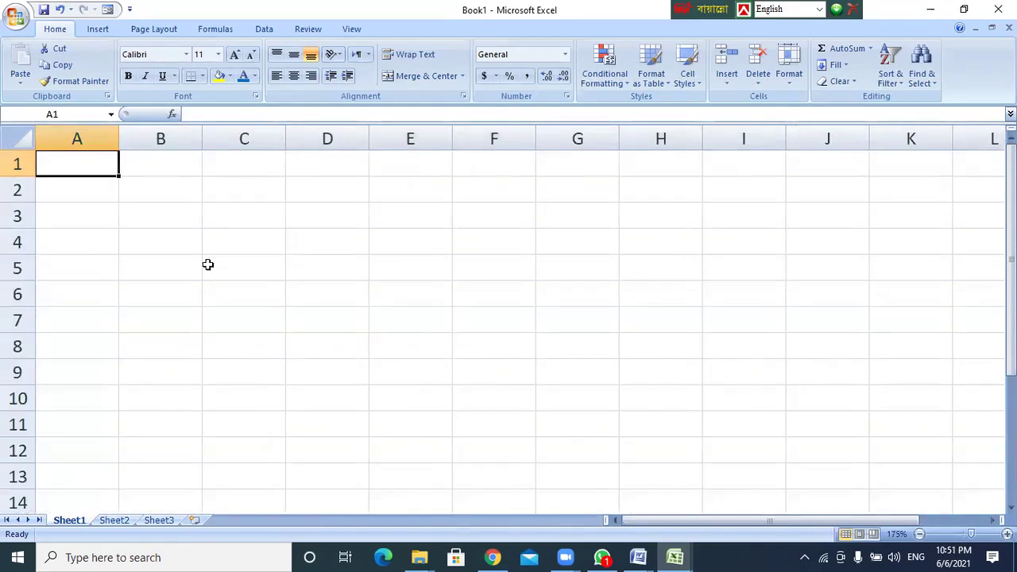
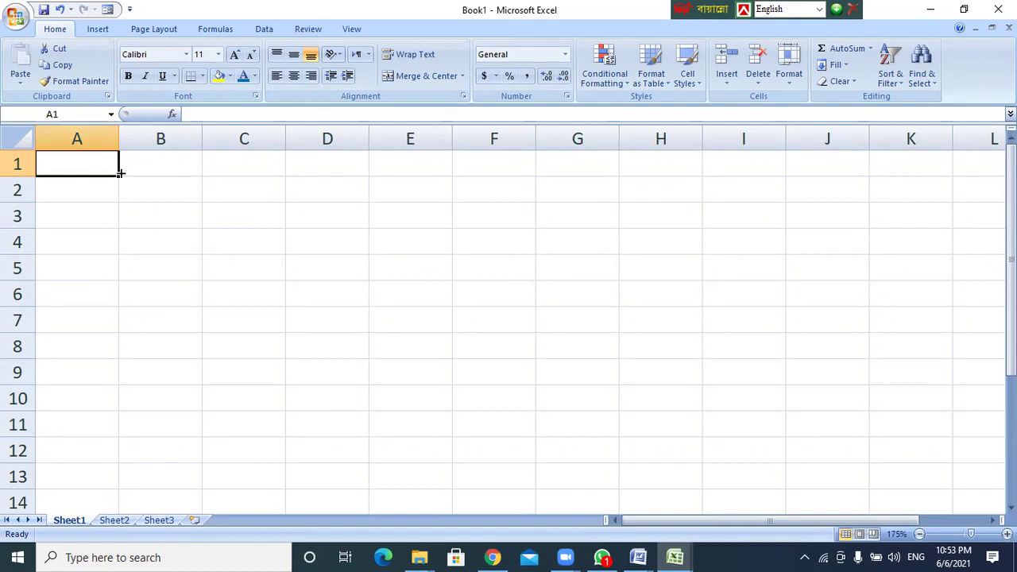
type("Items")
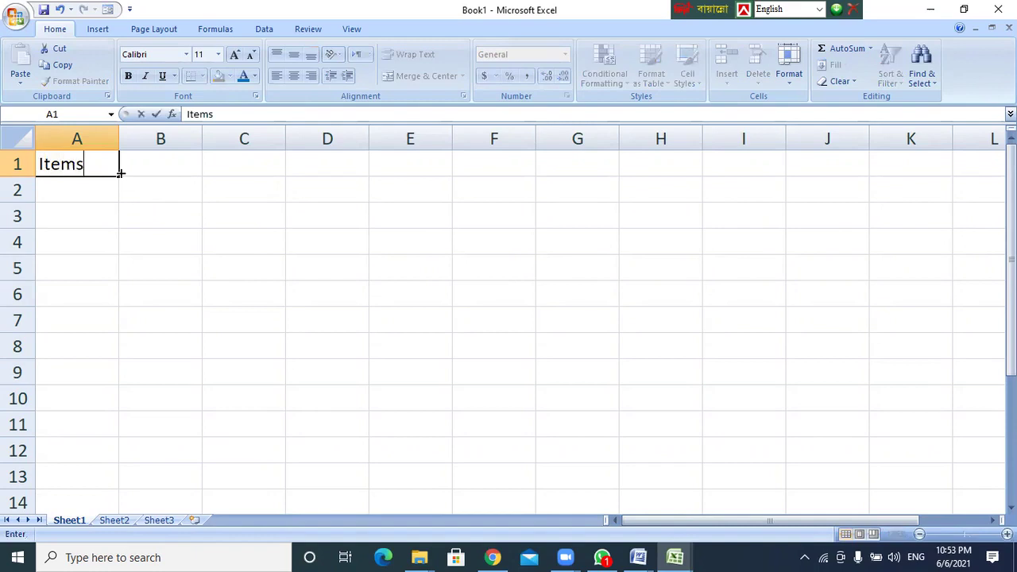
key("Tab")
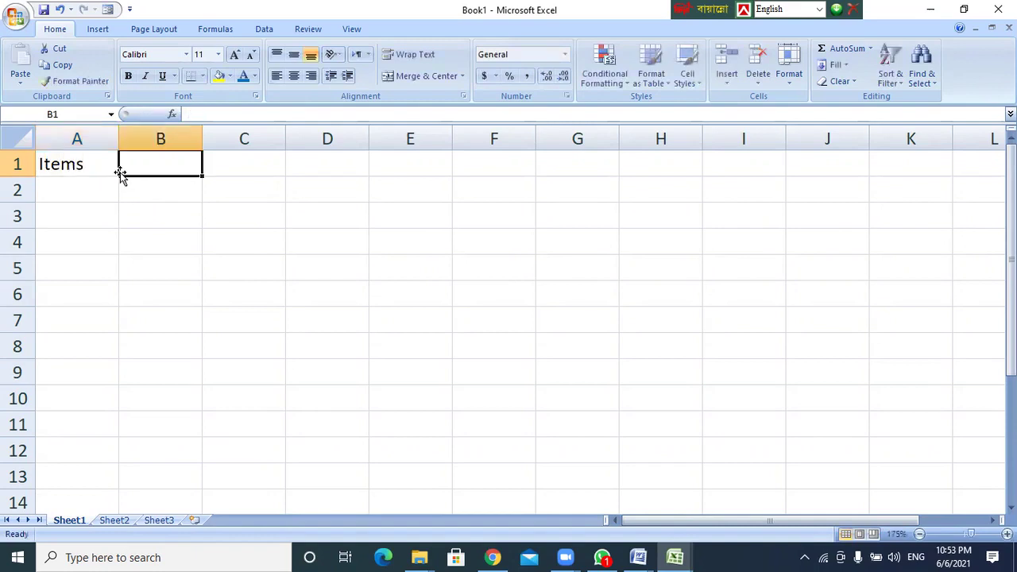
type("Quntity")
key("Tab")
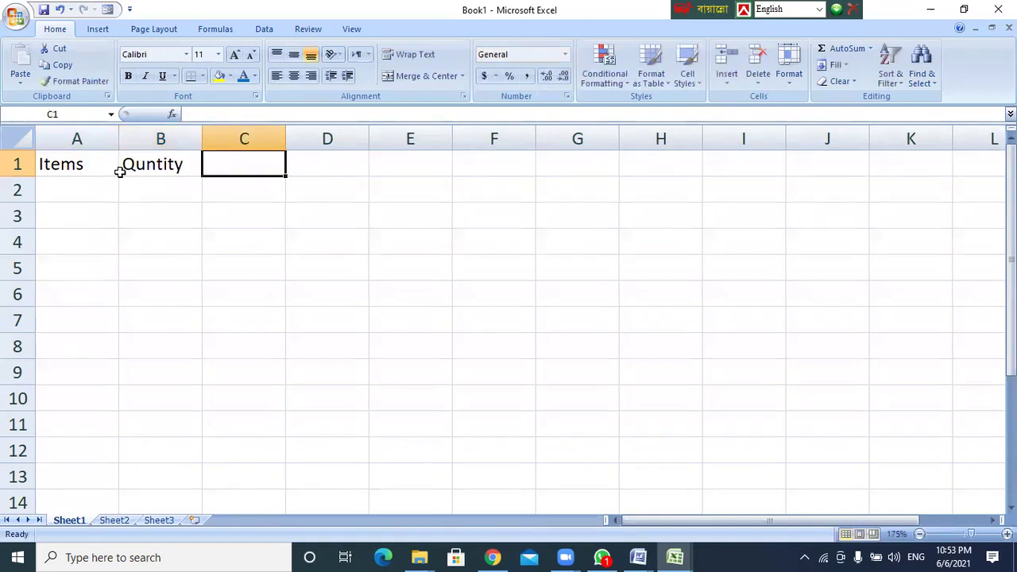
type("Price")
key("Tab")
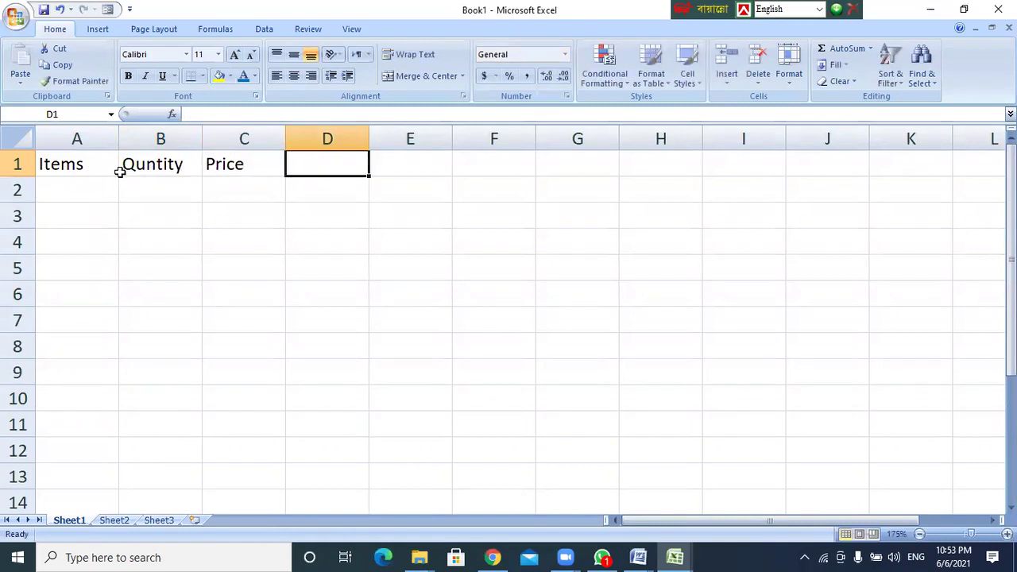
type("Taka")
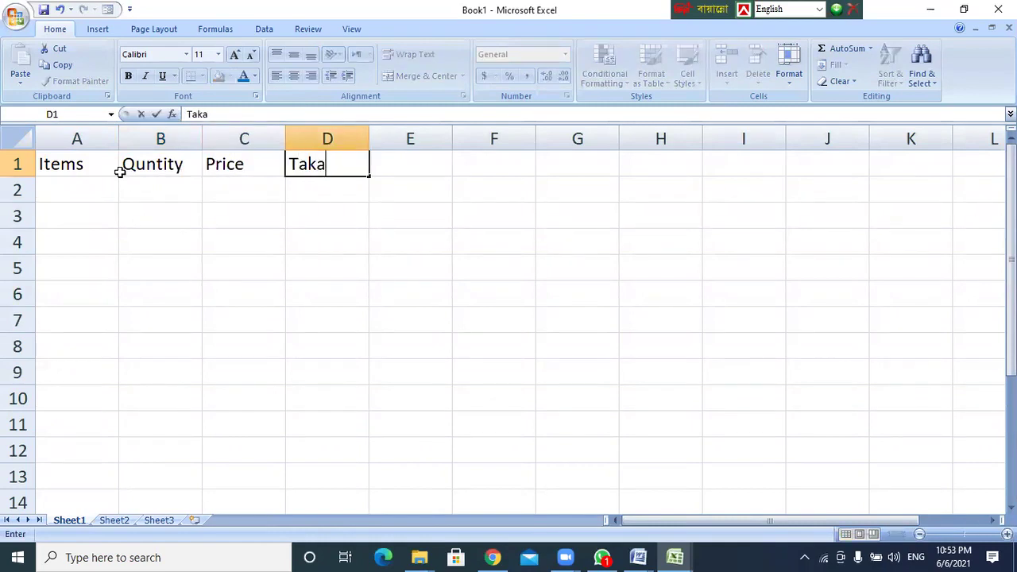
key("Return")
Begin entering the first item name in A2, starting with B.
key("Left")
key("Left")
key("Left")
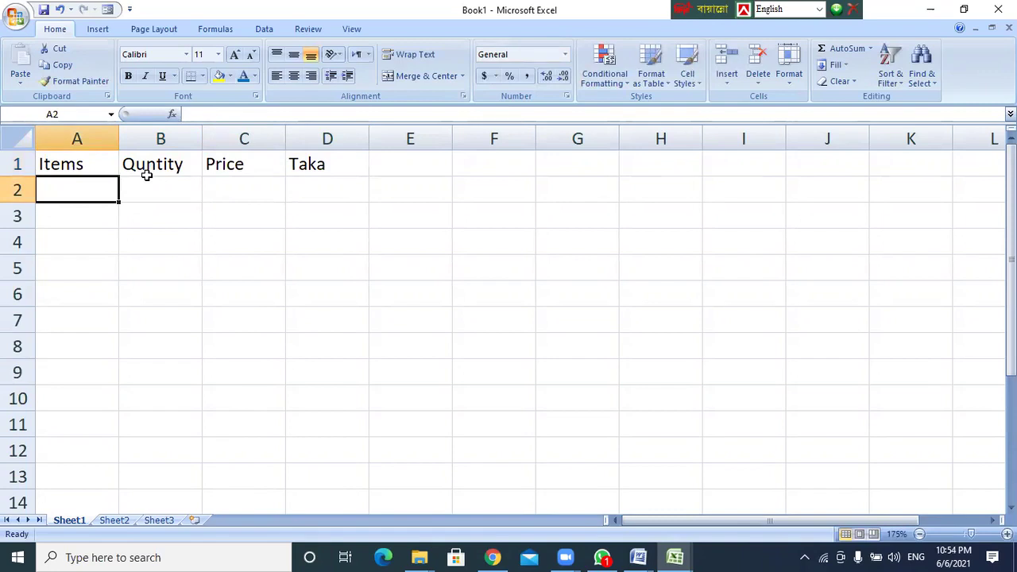
type("B")
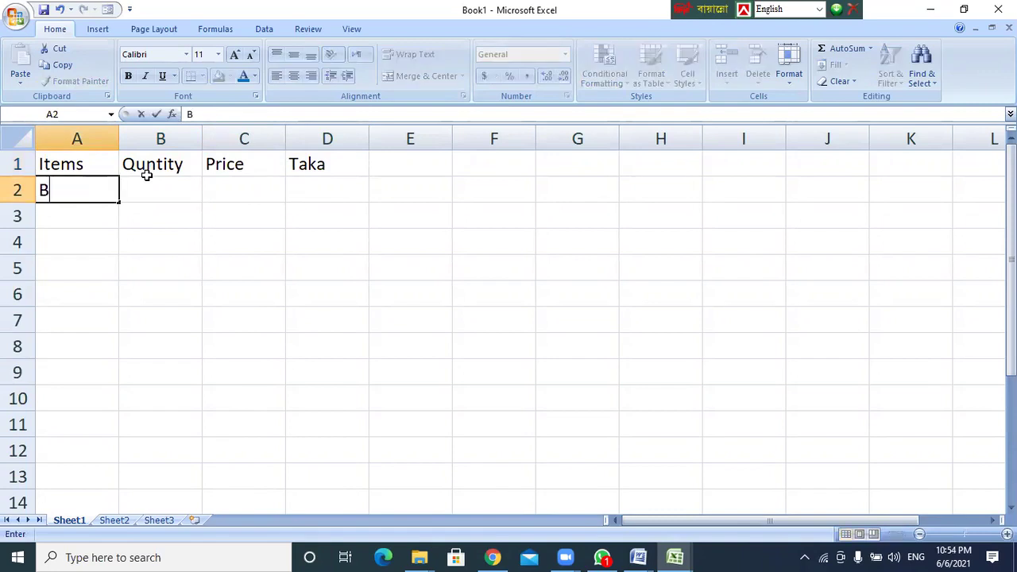
Complete the first item under Items in cell A2 as Bukhari (Moton), correcting its spelling.
type("hkura (Moton)")
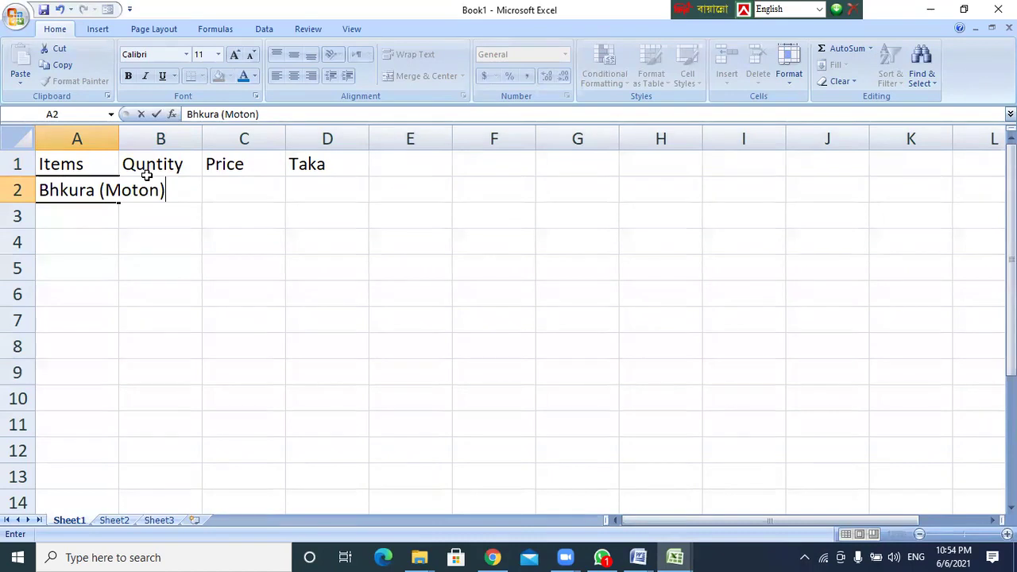
key("Return")
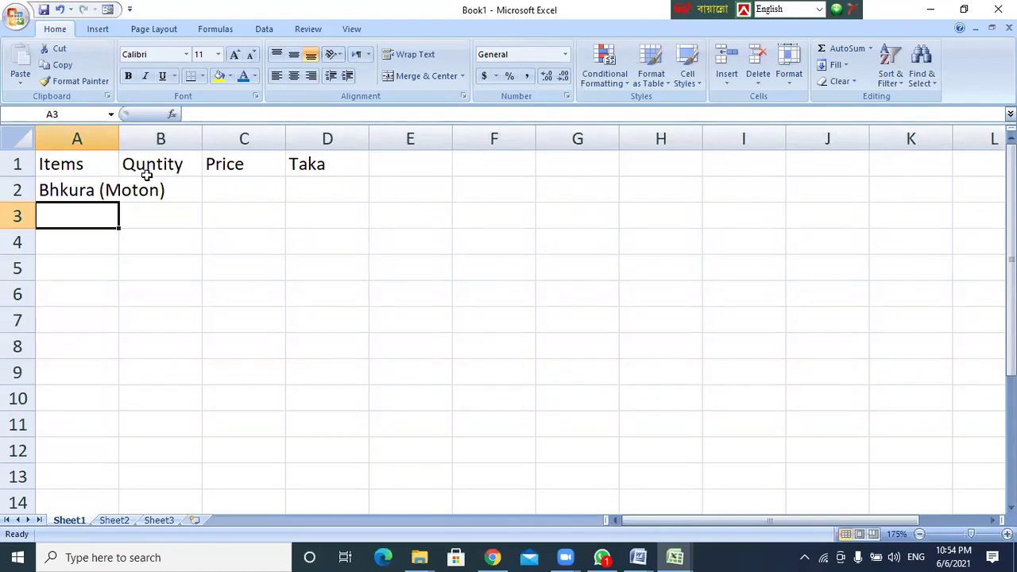
double_click(75, 190)
left_click_drag(94, 190, 41, 190)
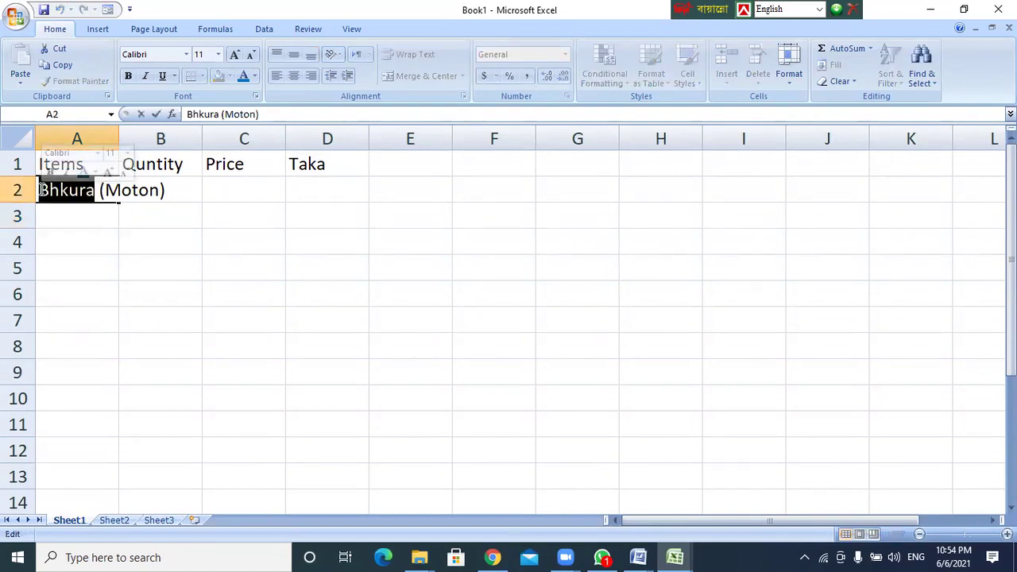
type("Bhu")
key("BackSpace")
key("BackSpace")
type("ukhari")
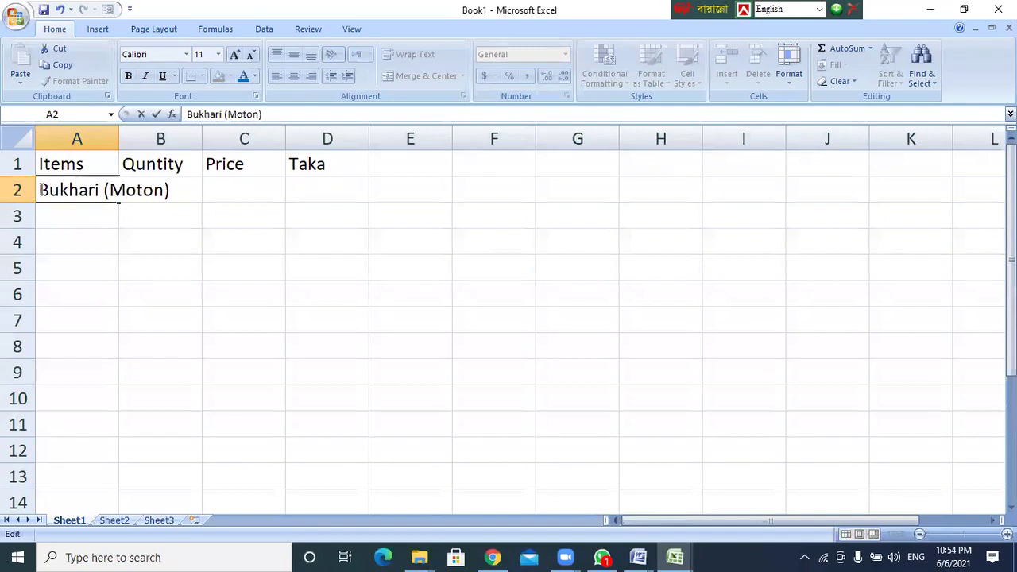
key("Return")
Enter Muslim (Computer) as the second item in cell A3.
type("Muslim (")
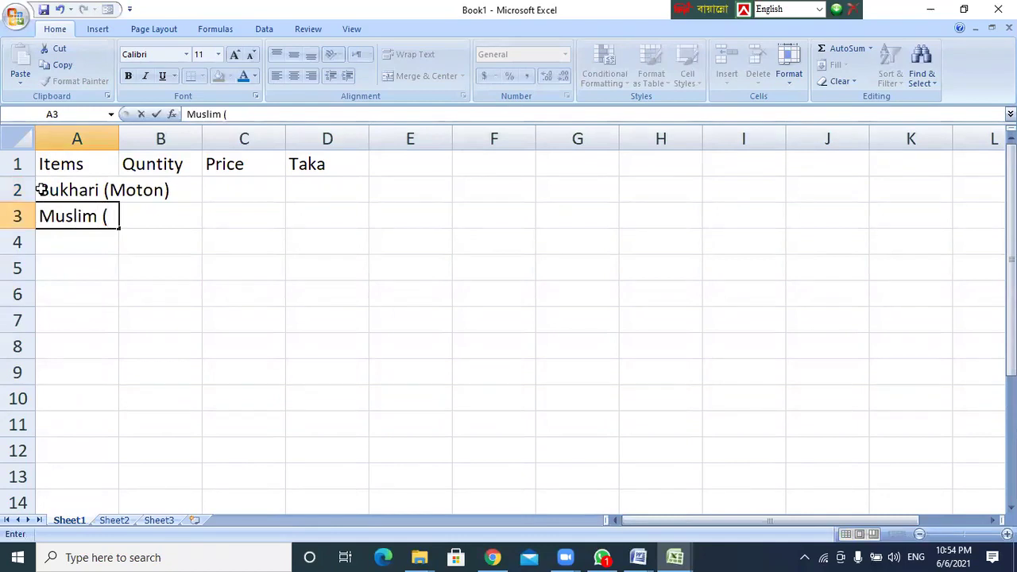
type("Computer)")
key("Return")
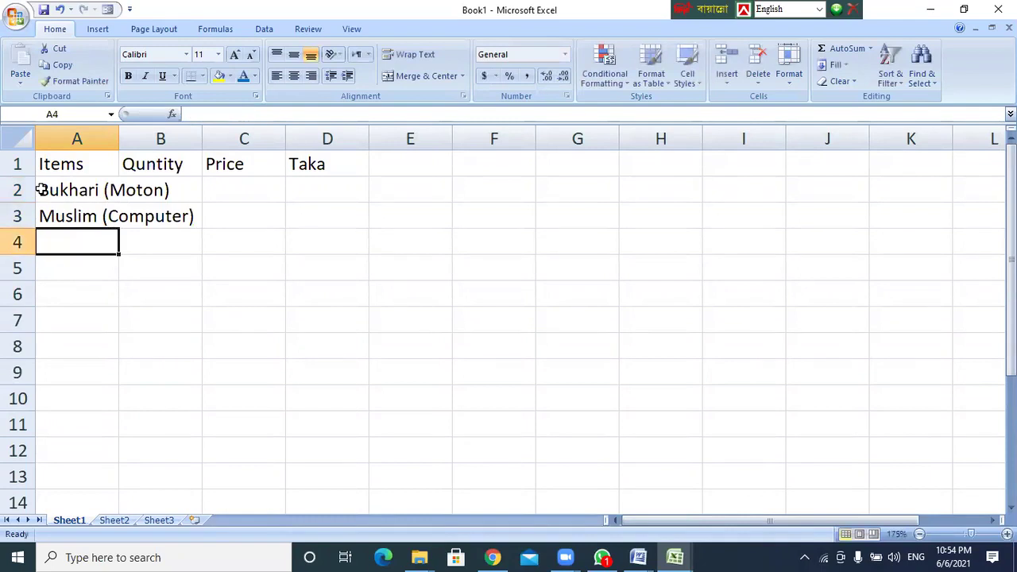
Try widening column A to about 16.86 and making row 1 taller, undoing both size changes.
left_click(82, 191)
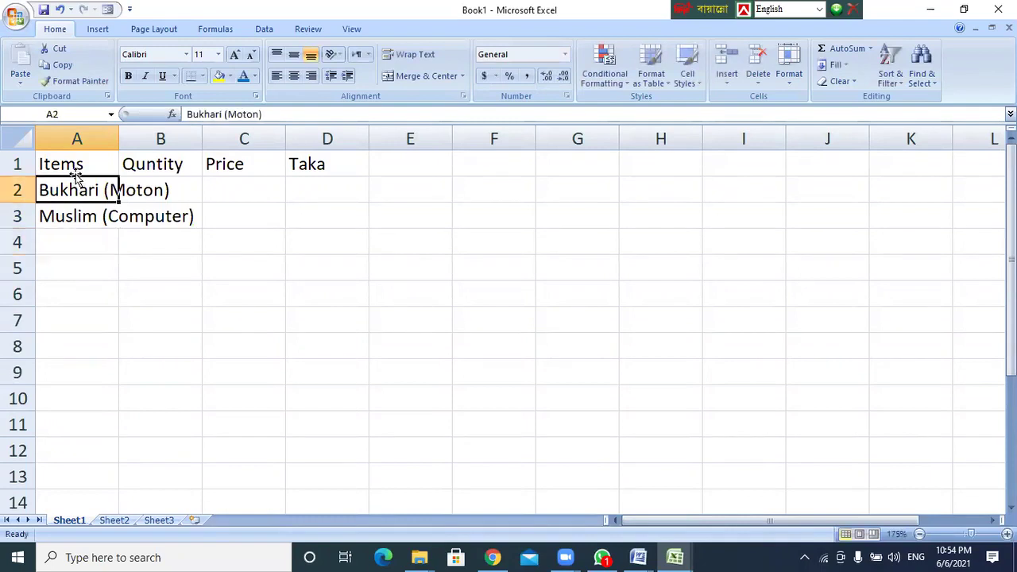
left_click(84, 164)
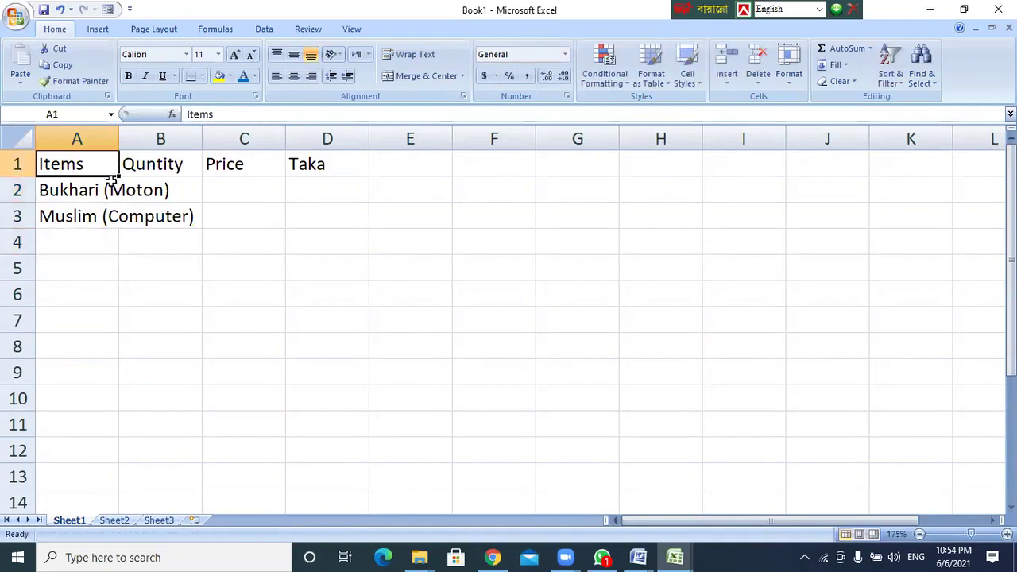
scroll(470, 241, "up", 15, "ctrl")
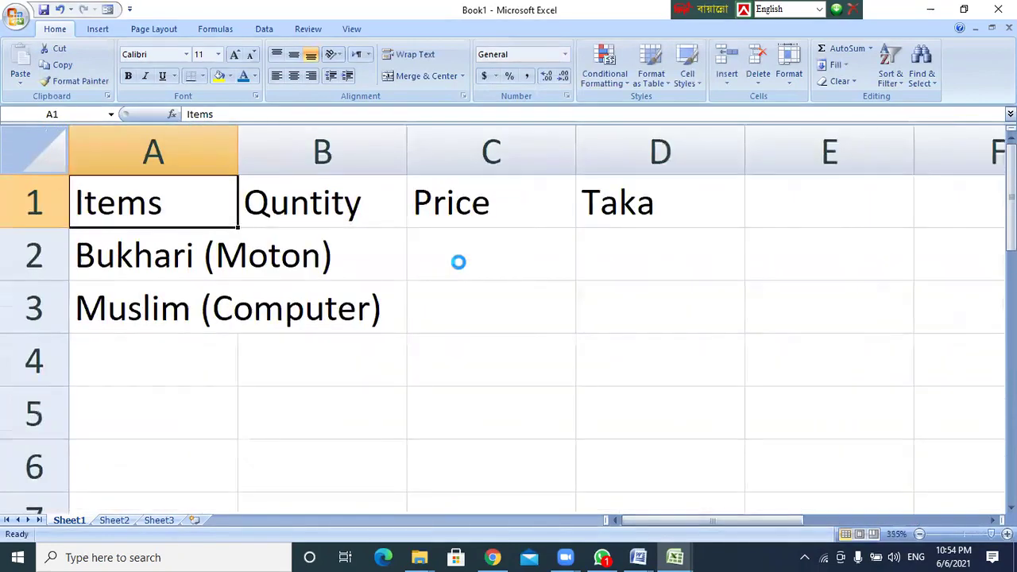
left_click(146, 277)
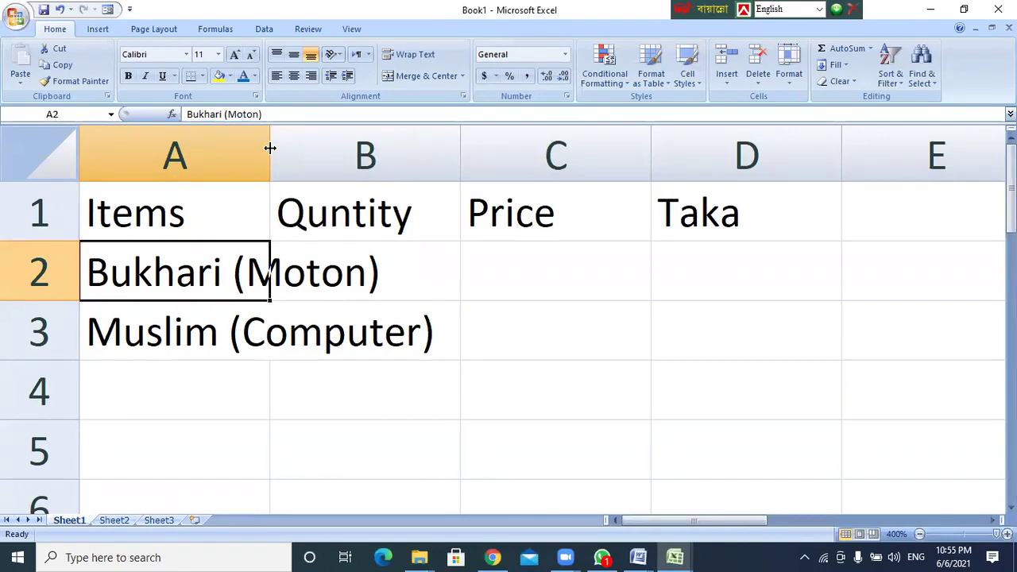
left_click_drag(270, 148, 444, 151)
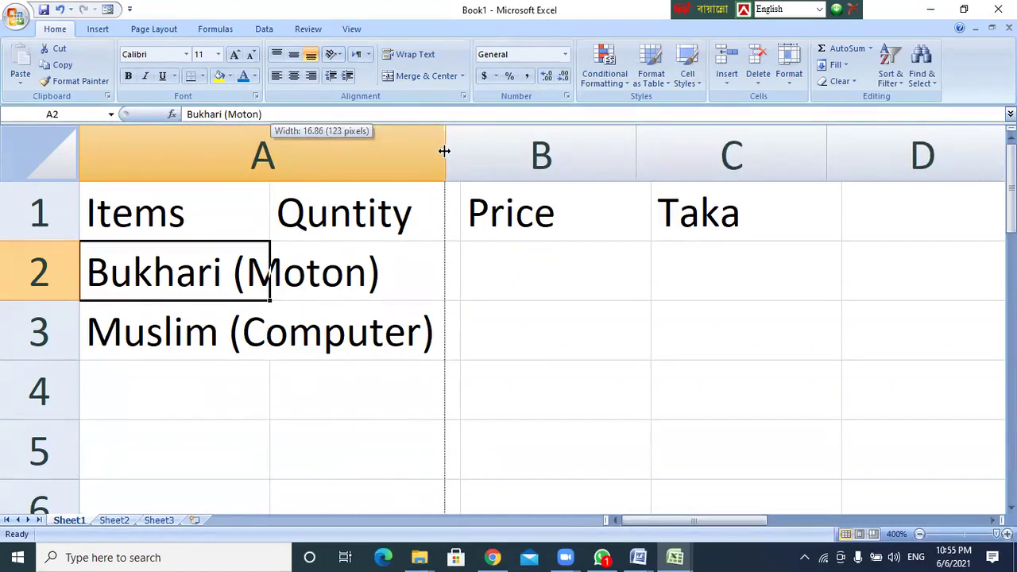
left_click_drag(444, 151, 444, 153)
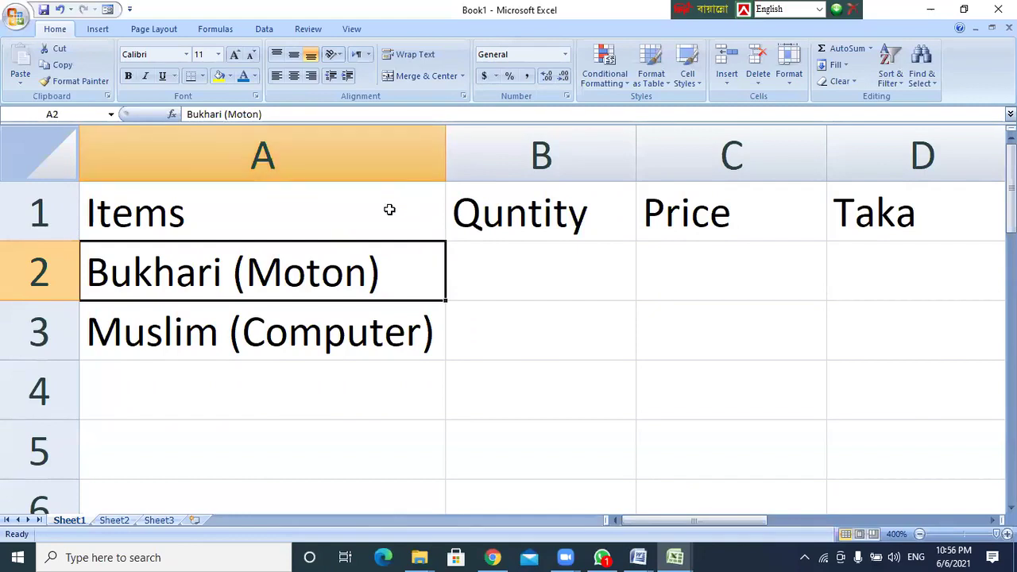
key("ctrl+z")
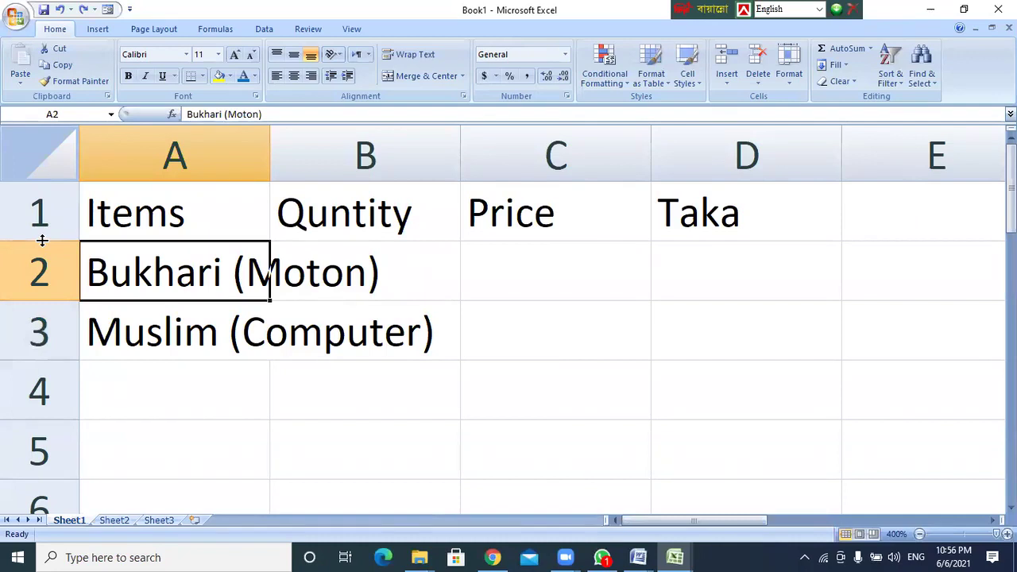
left_click_drag(43, 240, 22, 339)
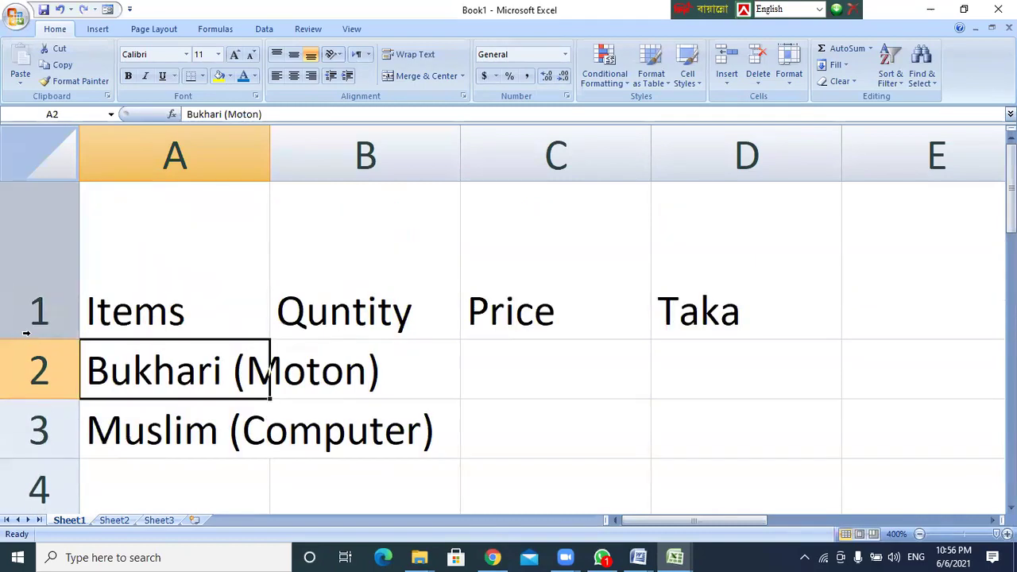
key("ctrl+z")
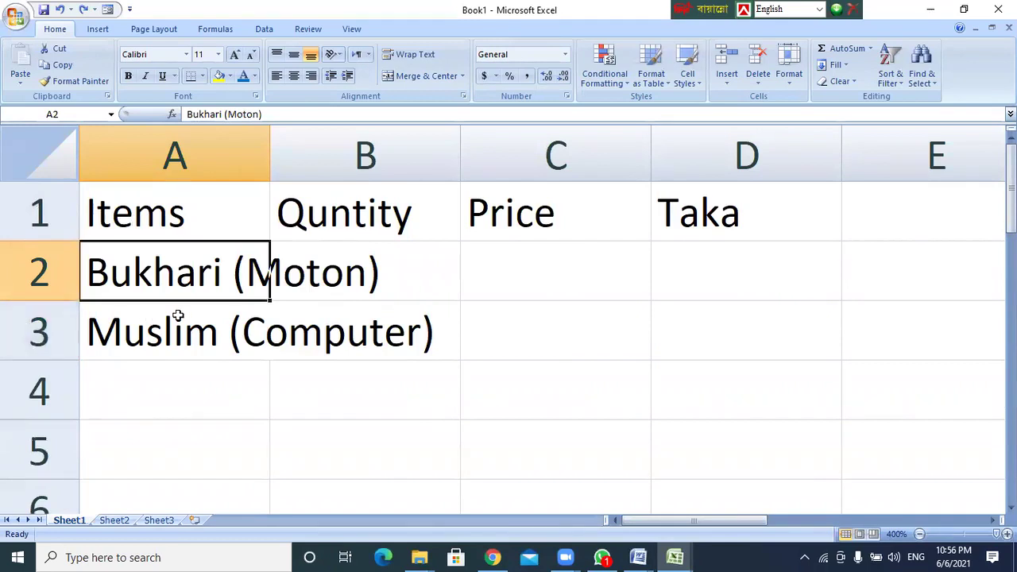
AutoFit the width of column A to its longest item name.
left_click(287, 275)
left_click(153, 229)
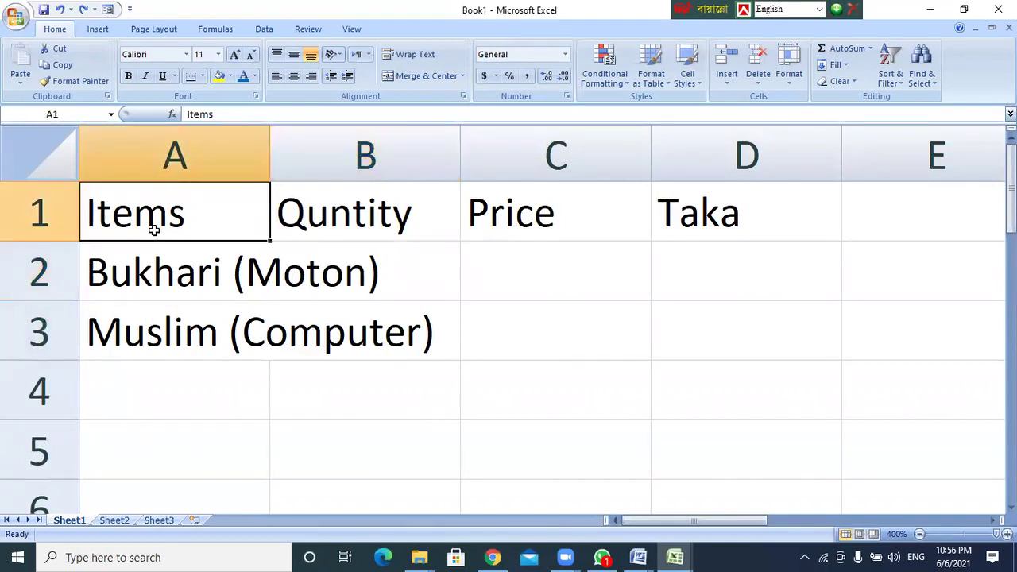
left_click(185, 342)
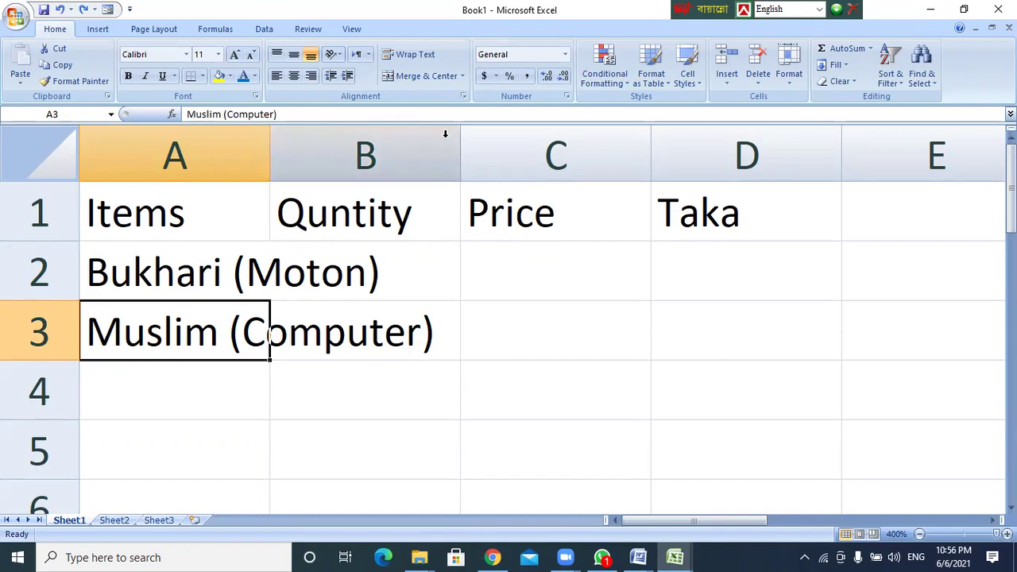
double_click(270, 146)
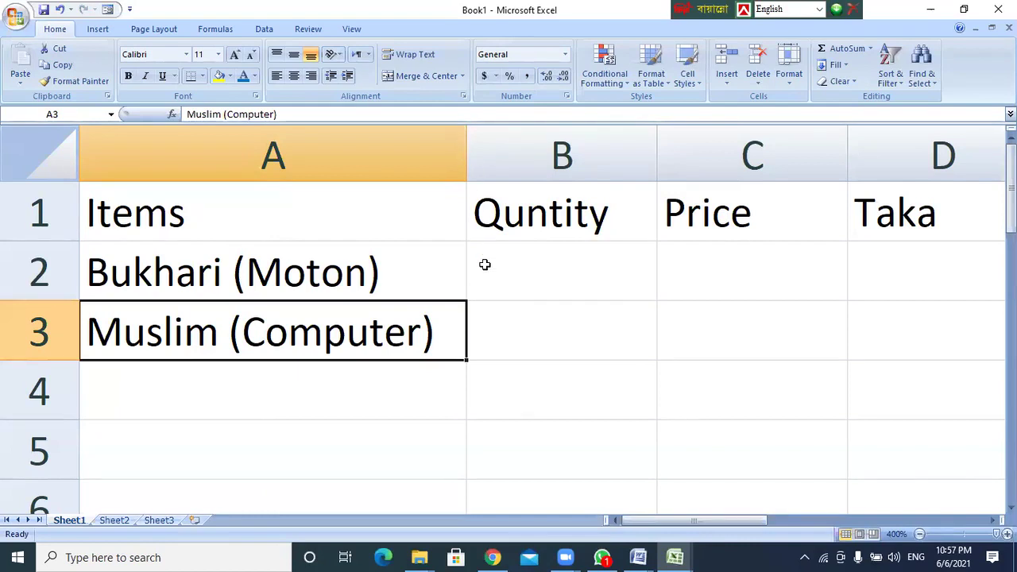
Add the items Kaida in cell A4 and Quran Sharif in cell A5.
scroll(409, 345, "down", 9)
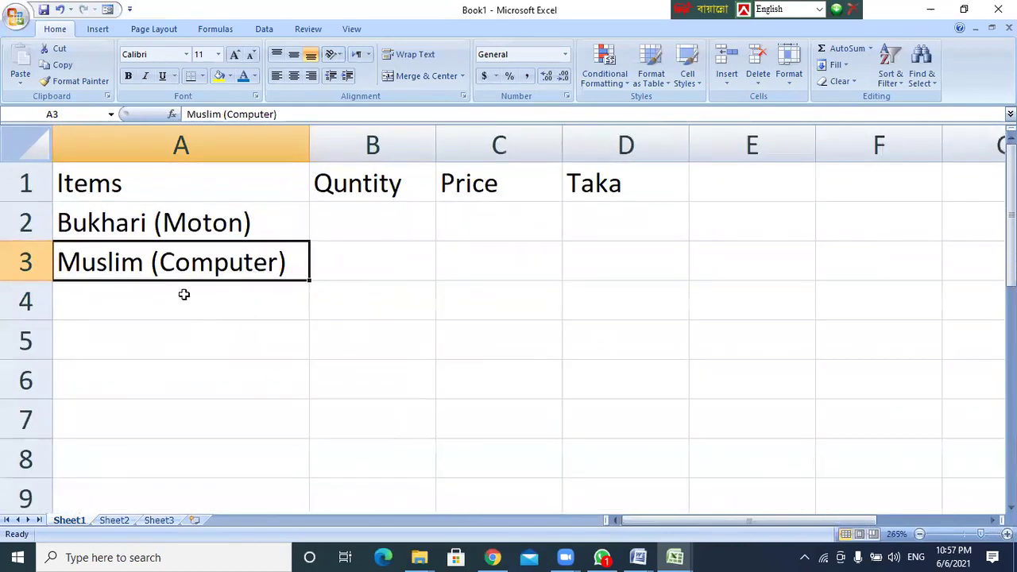
left_click(148, 297)
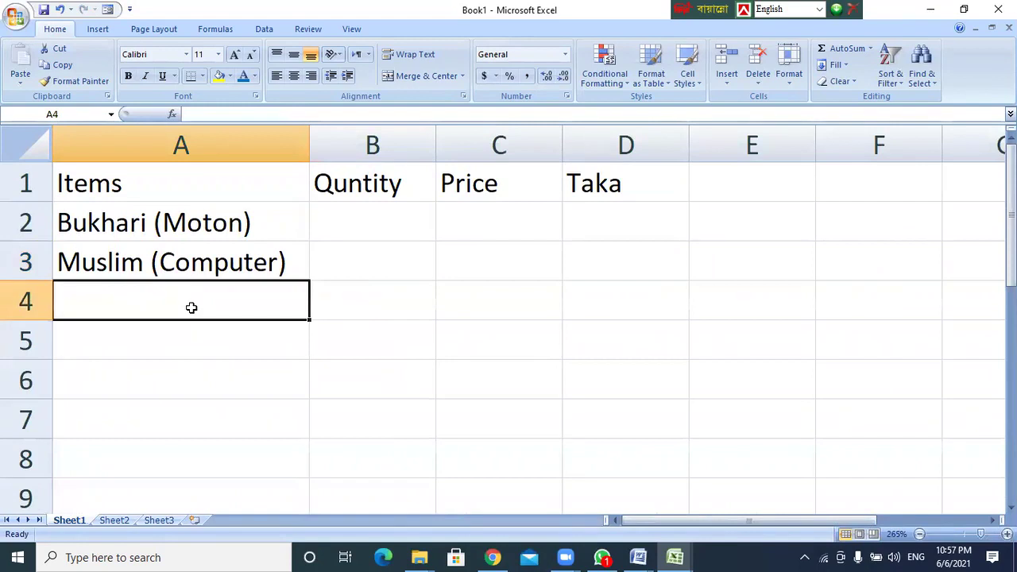
type("Kaida")
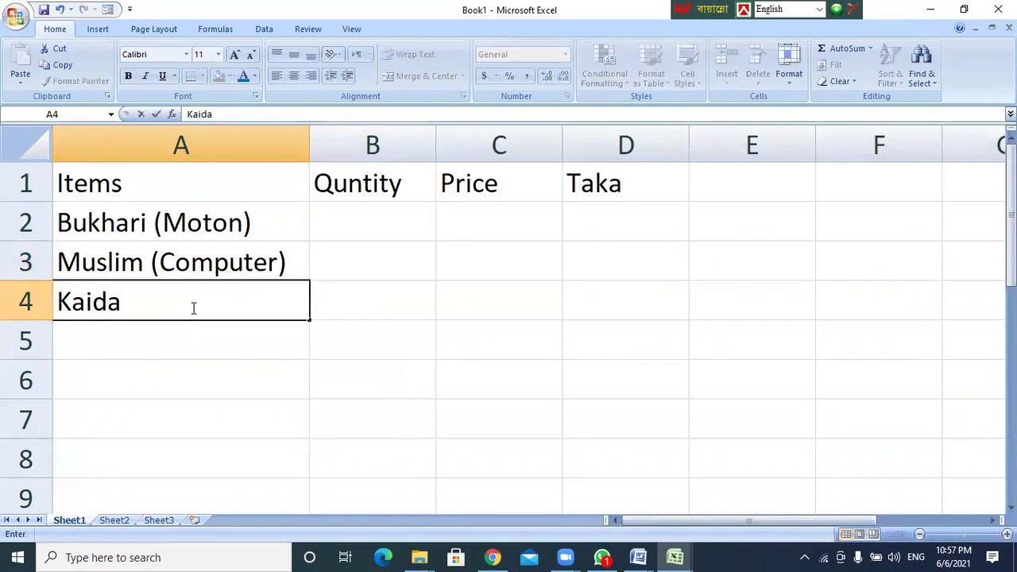
key("Return")
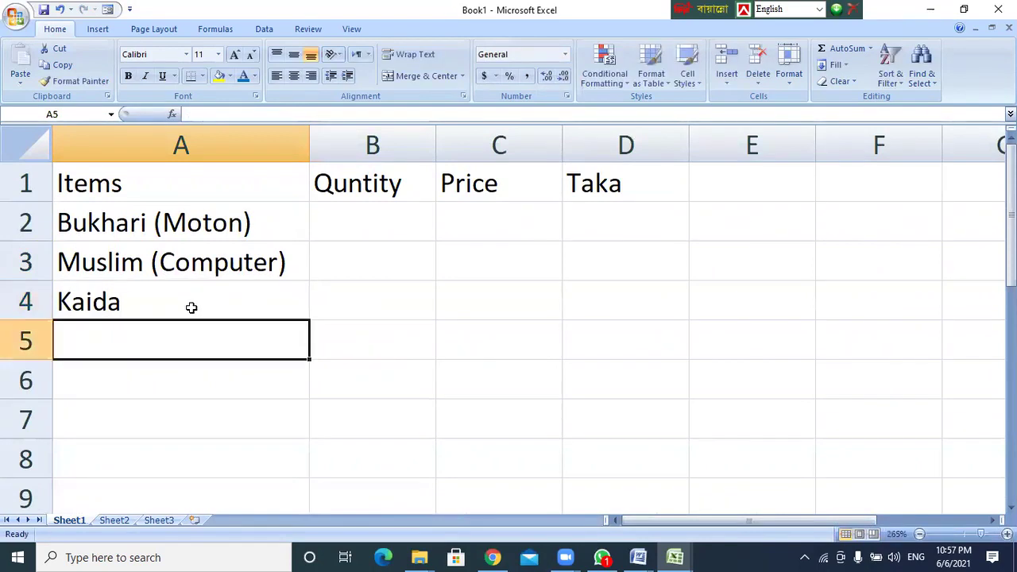
type("Quran")
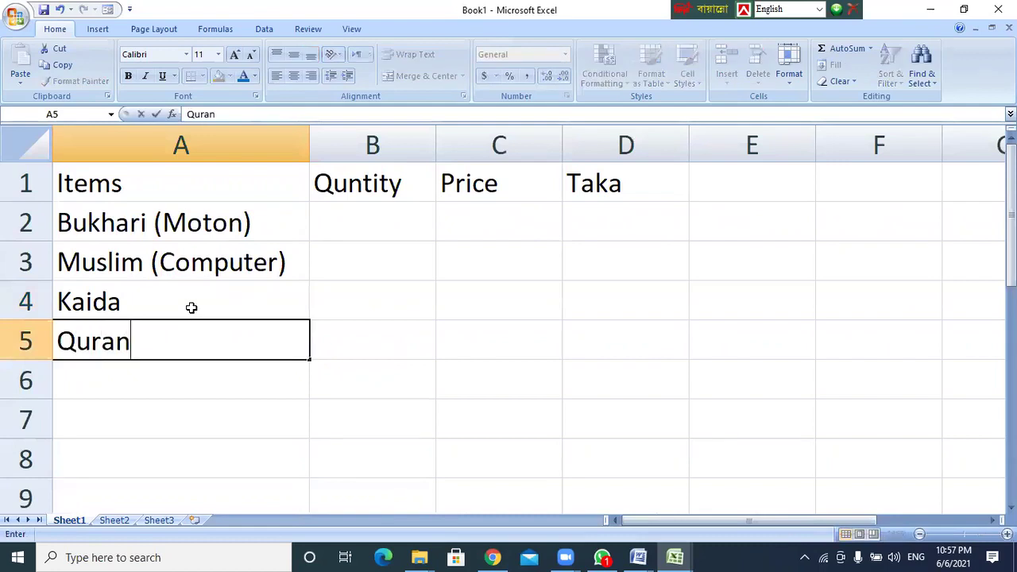
type(" Sharif")
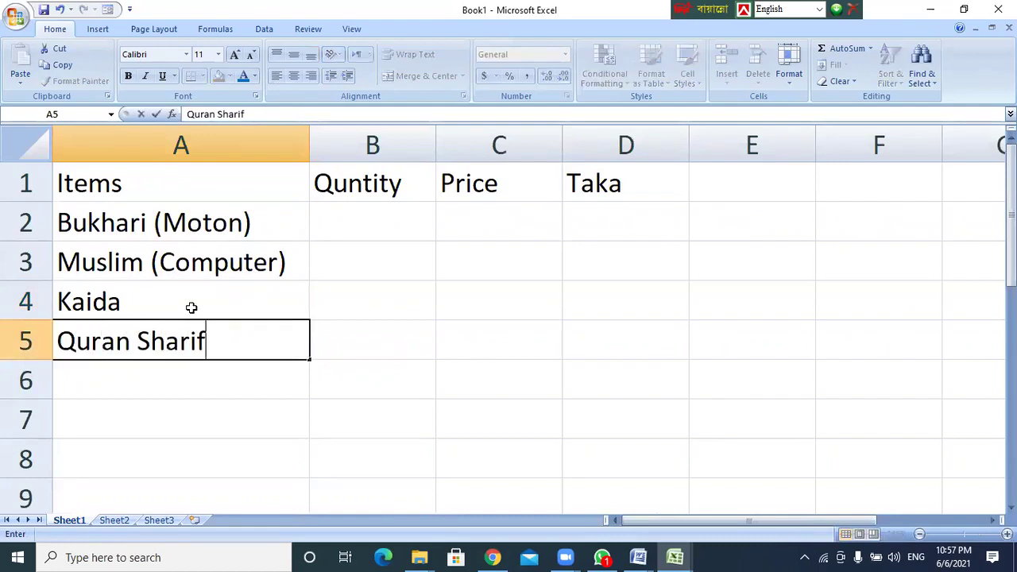
key("Return")
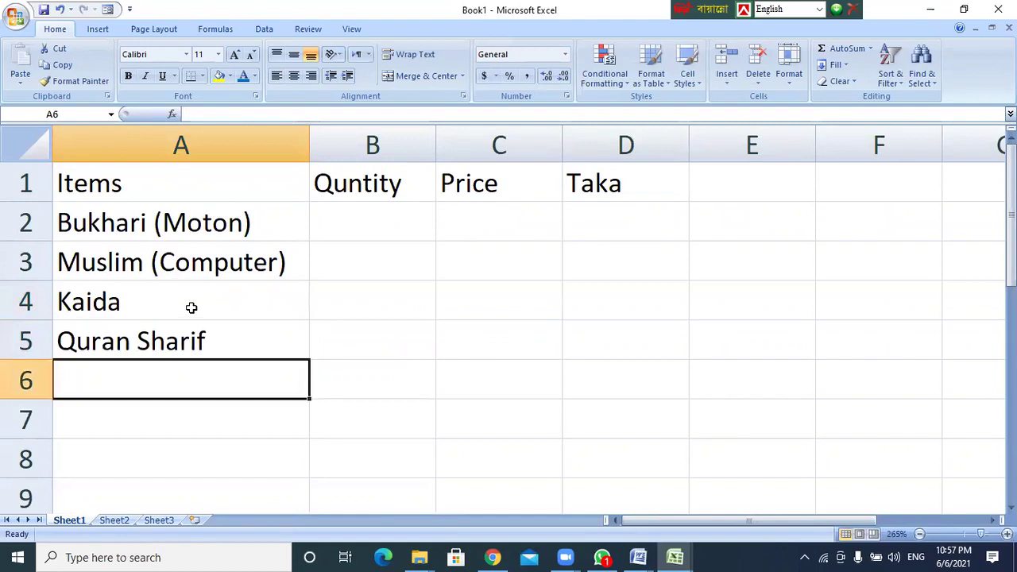
Add the items Urdu Kaida in cell A6 and Ammapara in cell A7.
type("Urdu ")
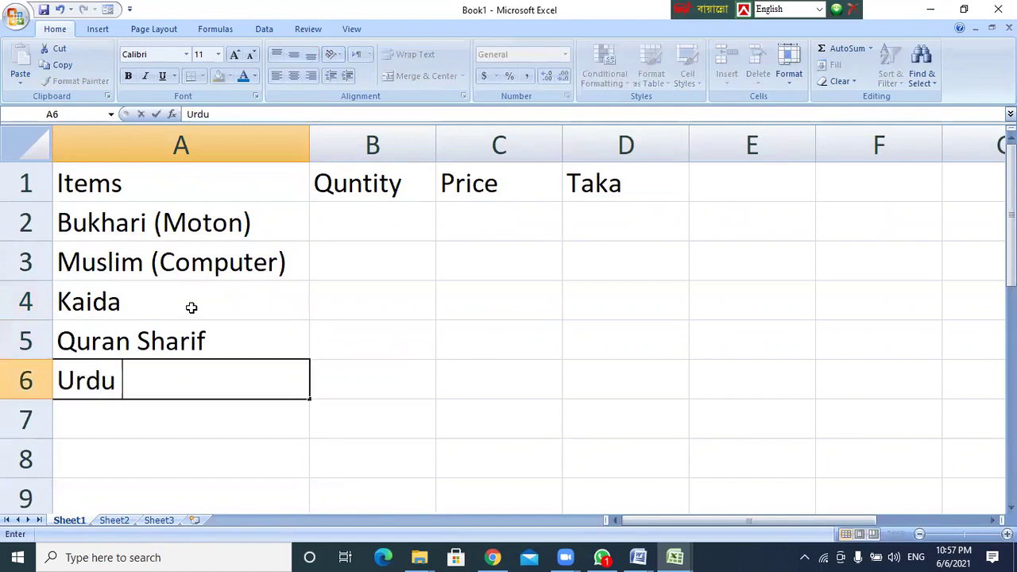
type("Kaida")
key("Return")
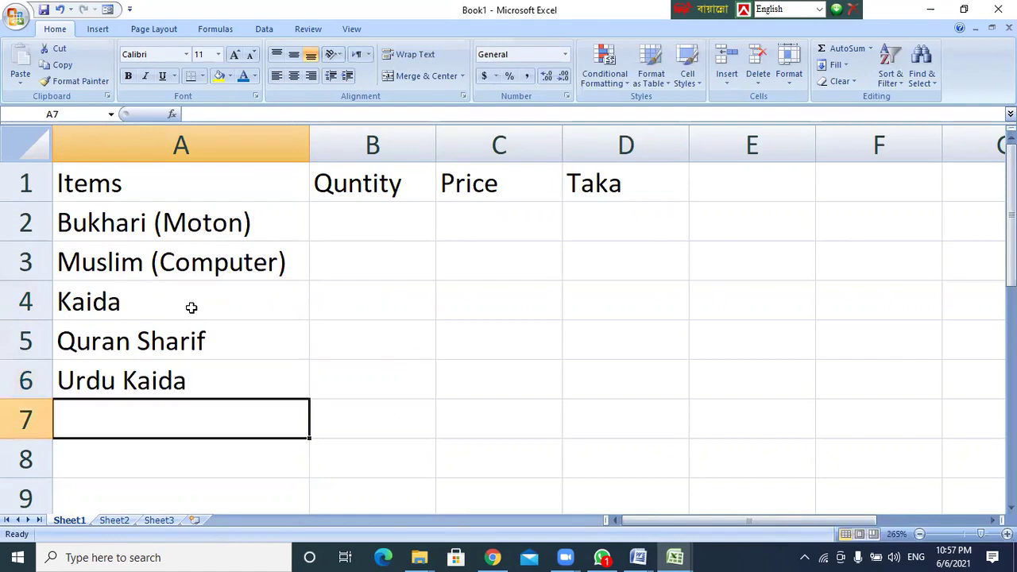
type("Amma")
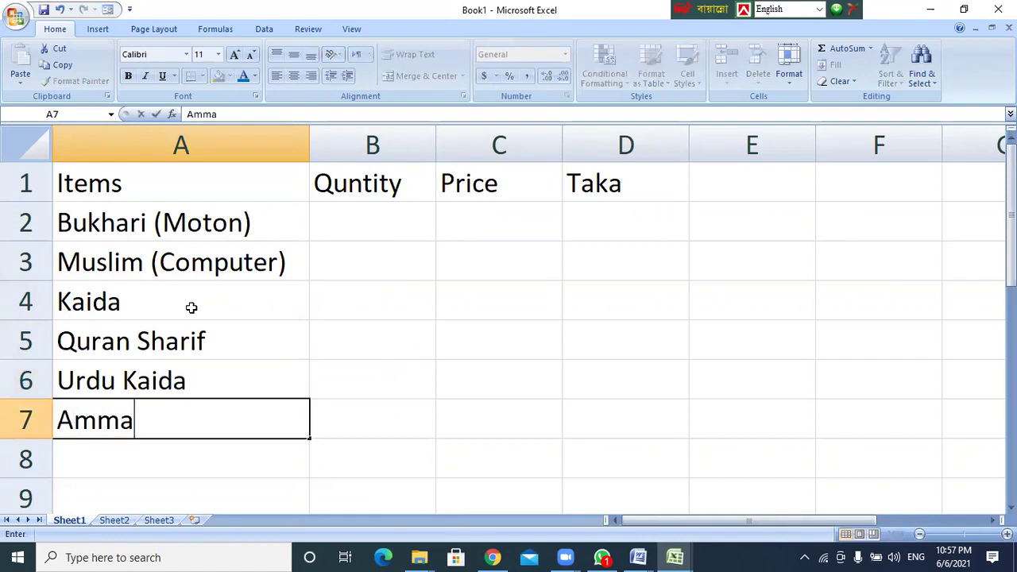
type("para")
key("Return")
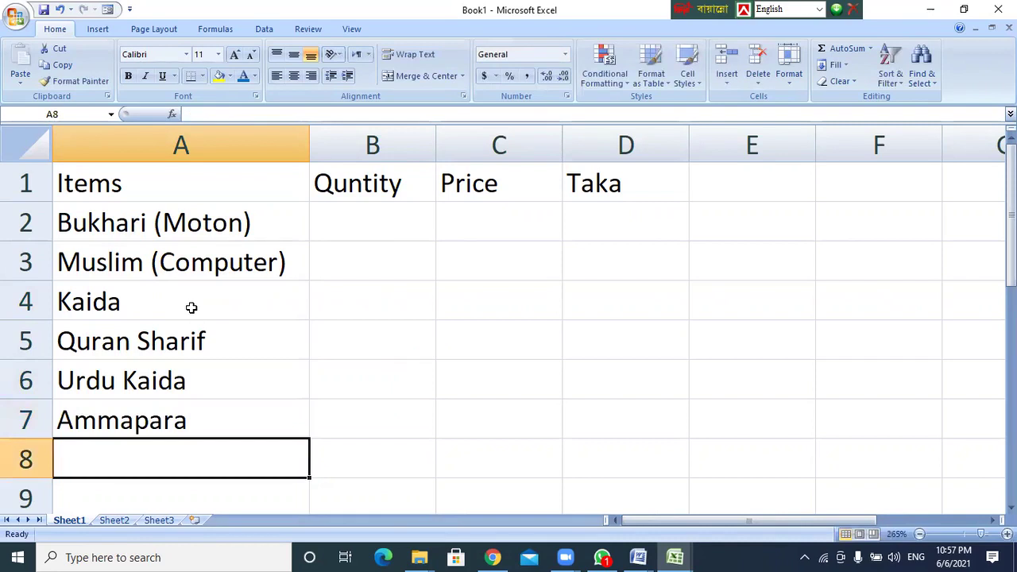
Add the items Pencil, Pen Black and Hard Bord in cells A8 to A10.
type("Pencil")
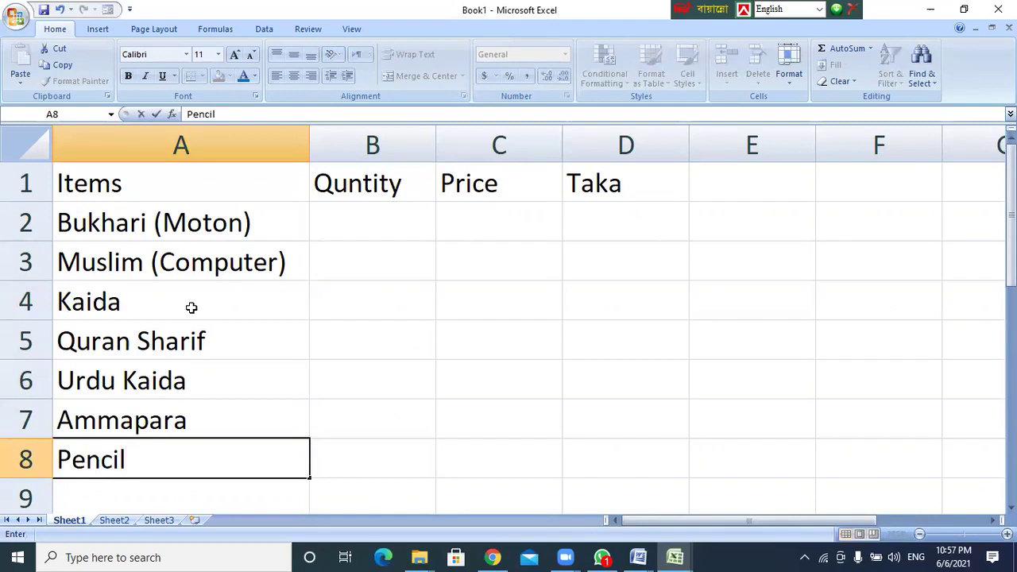
key("Return")
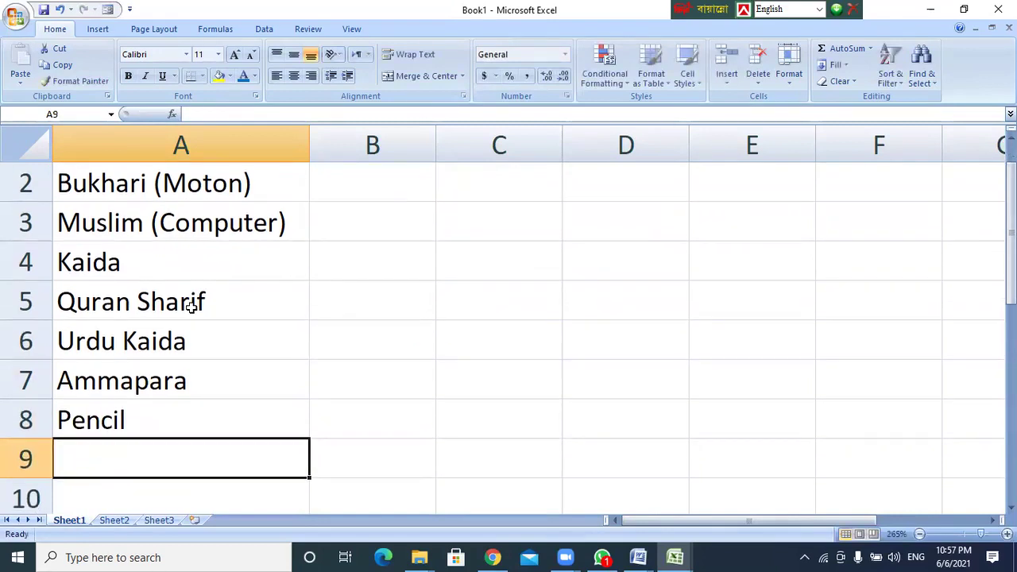
type("Pen")
key("BackSpace")
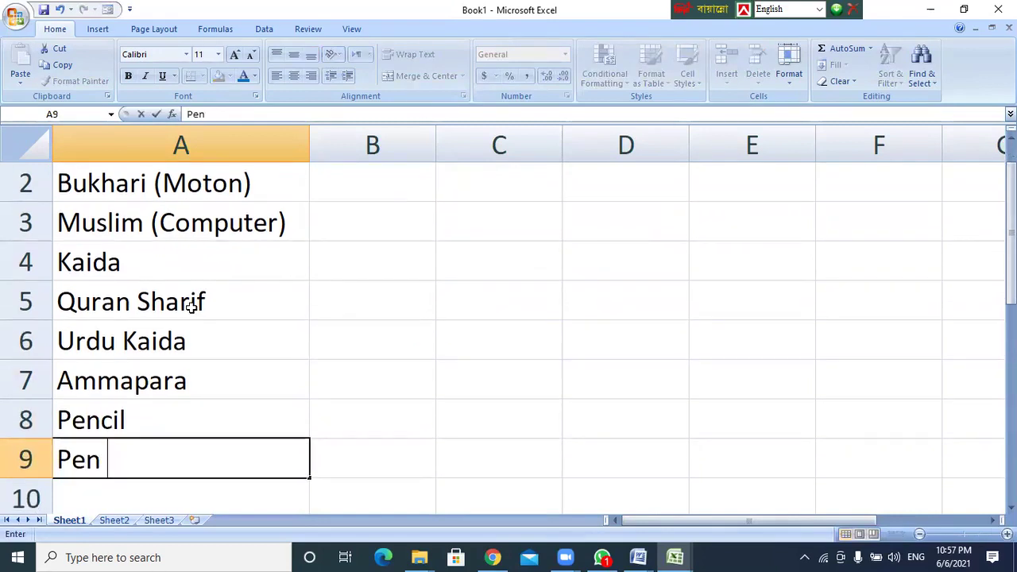
type("Black")
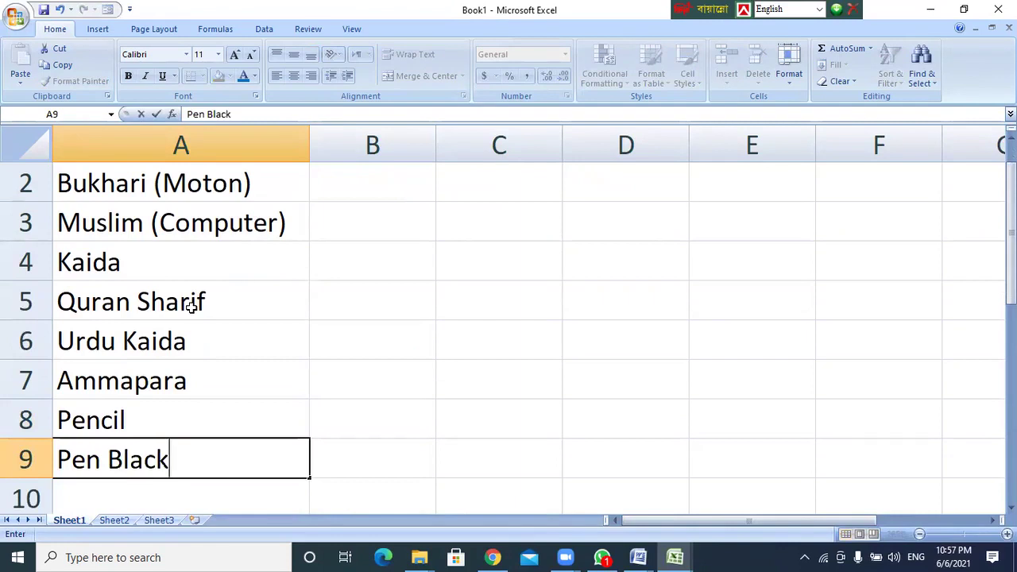
key("Return")
type("H")
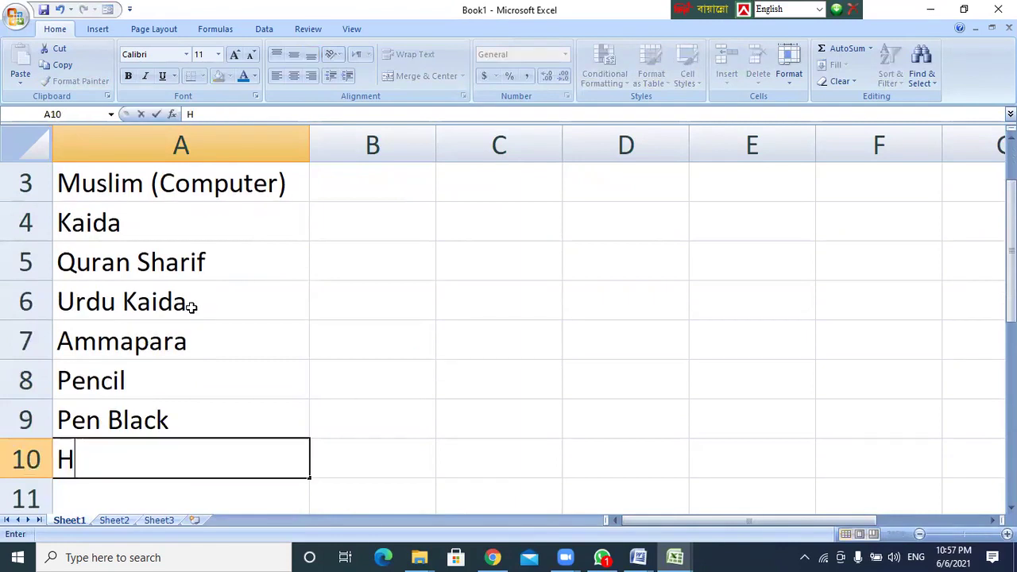
type("ard Bord")
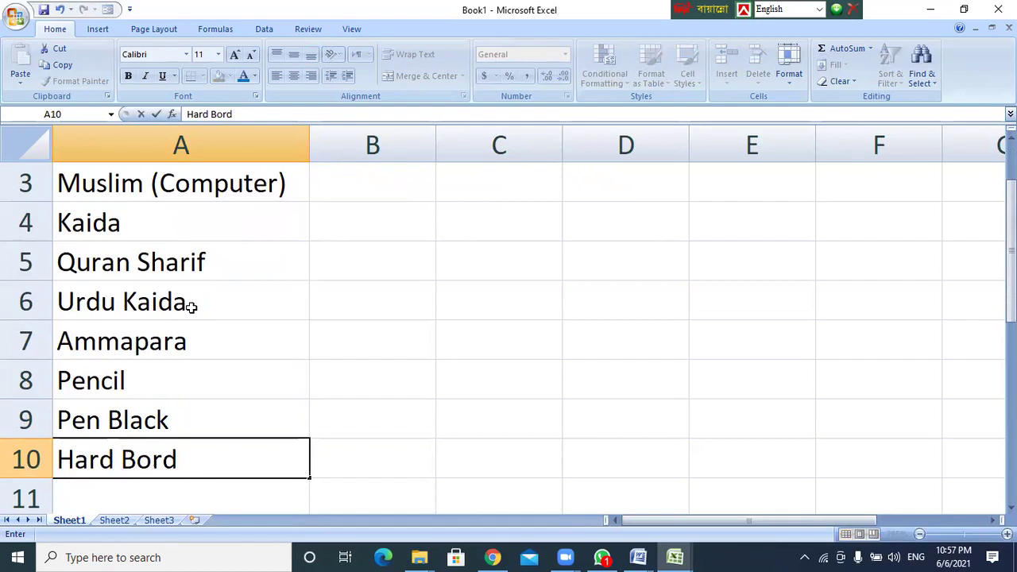
key("Return")
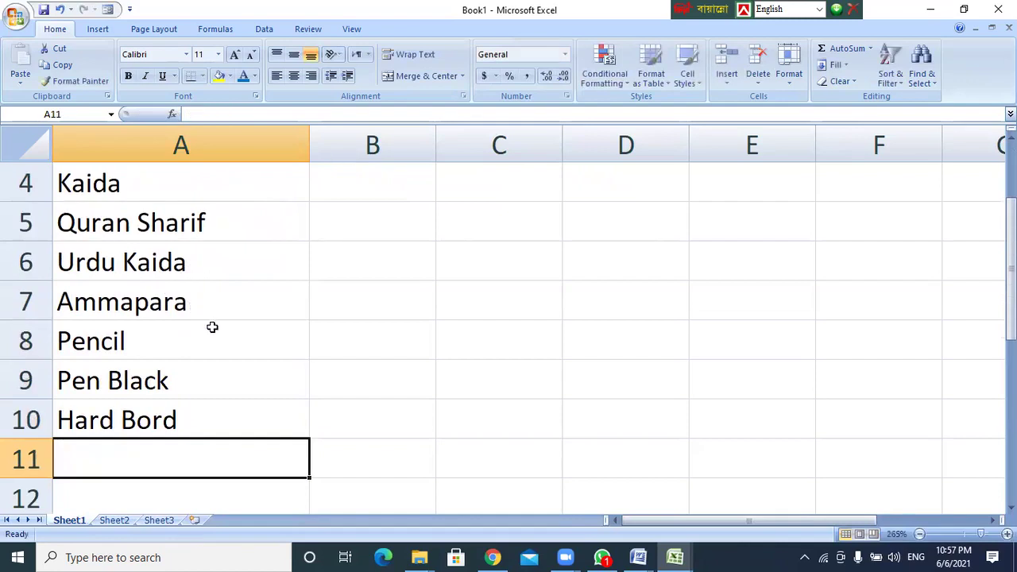
Enter the quantities 2 for Bukhari (Moton), 5 for Muslim (Computer) and 100 for Kaida in cells B2 to B4.
scroll(242, 349, "up", 1)
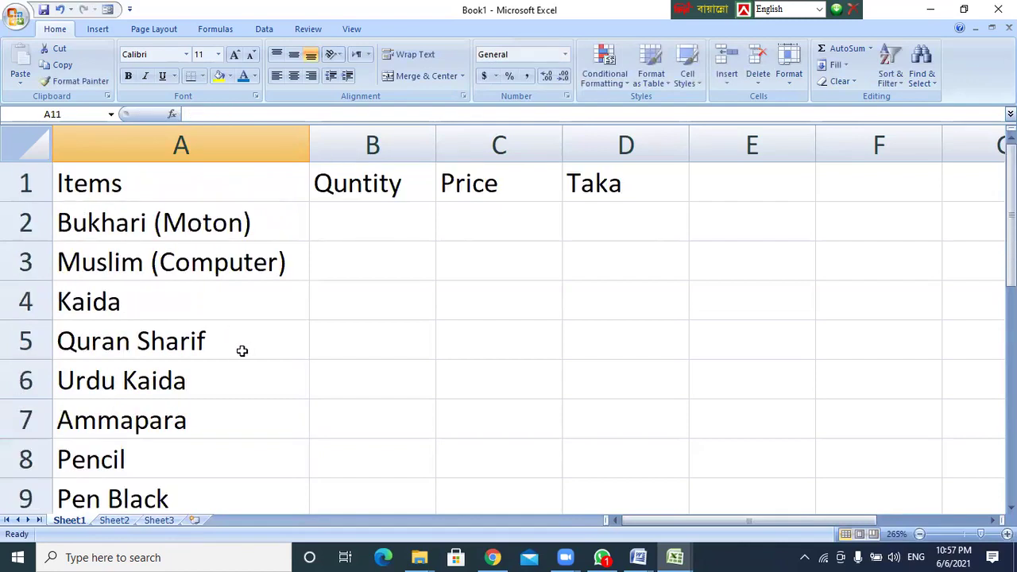
left_click(208, 225)
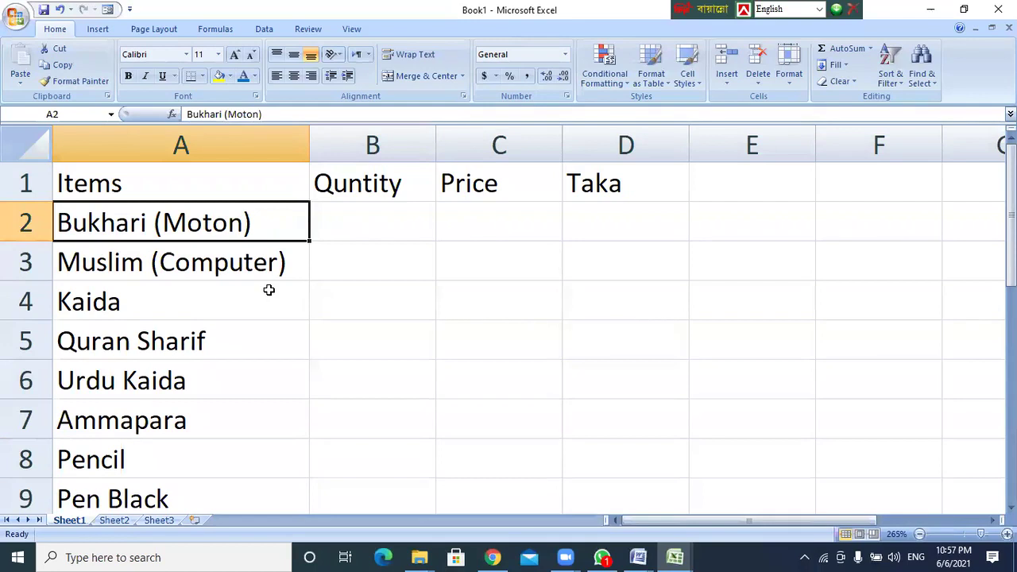
left_click(324, 228)
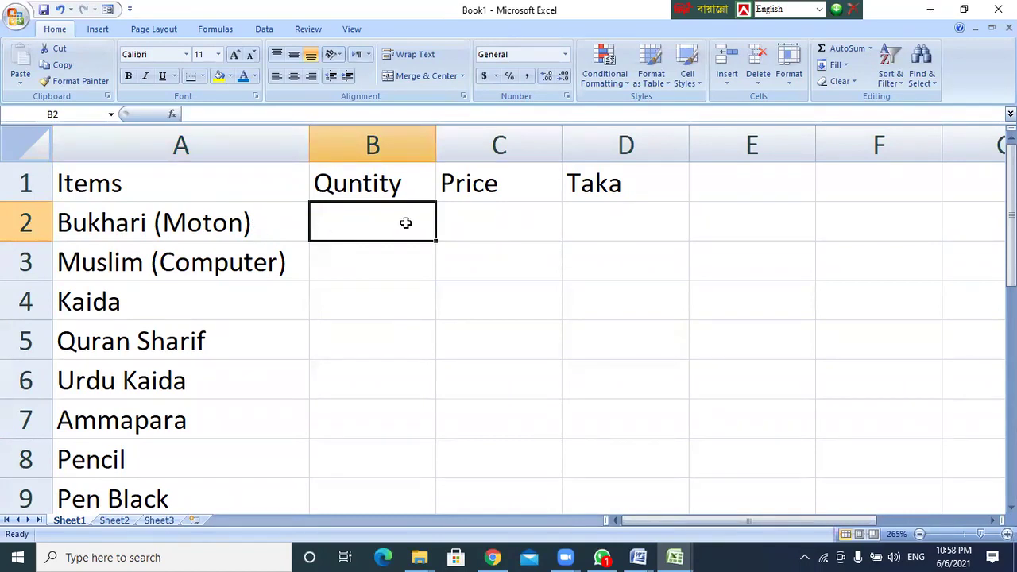
type("2")
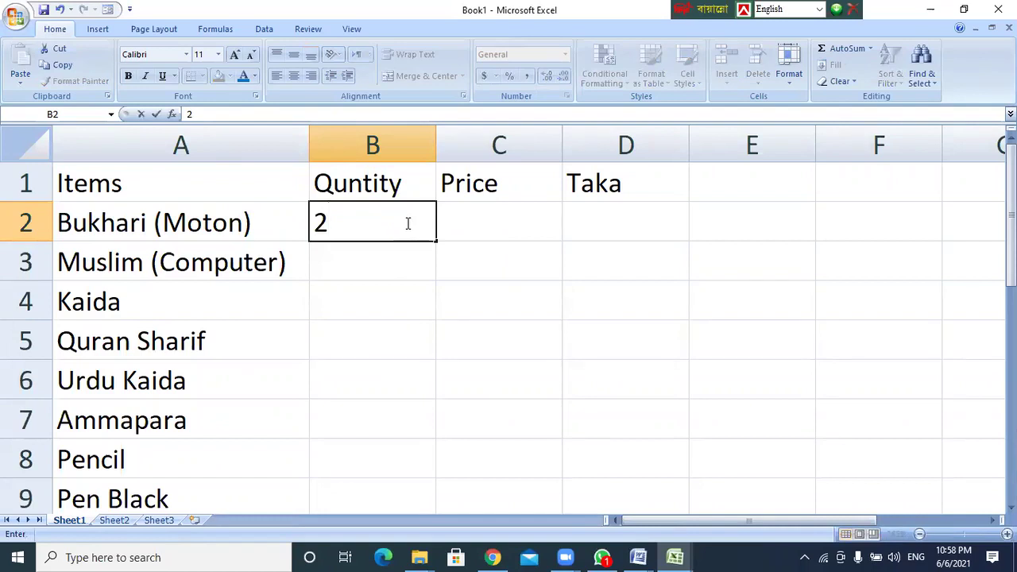
left_click(366, 269)
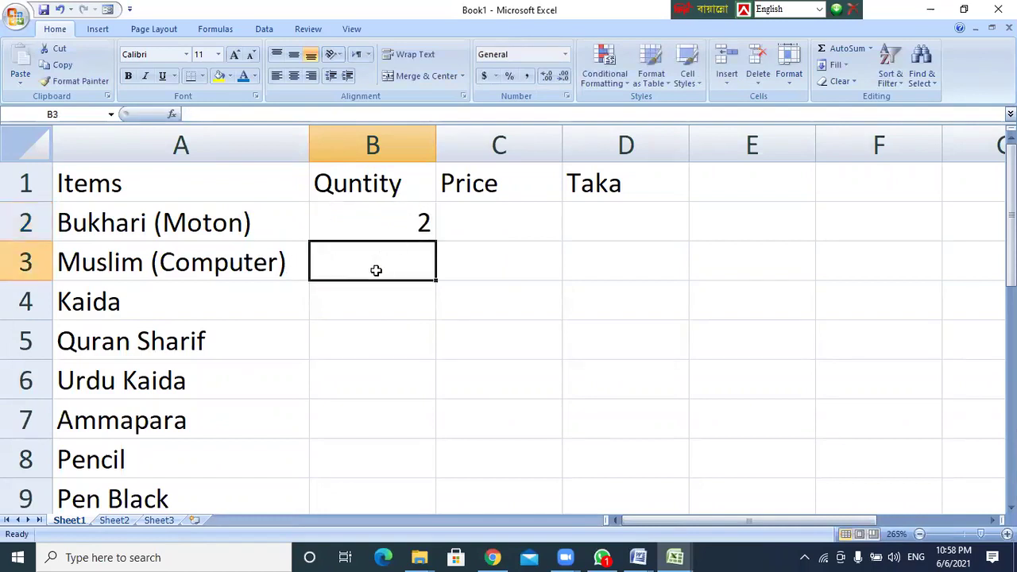
type("5")
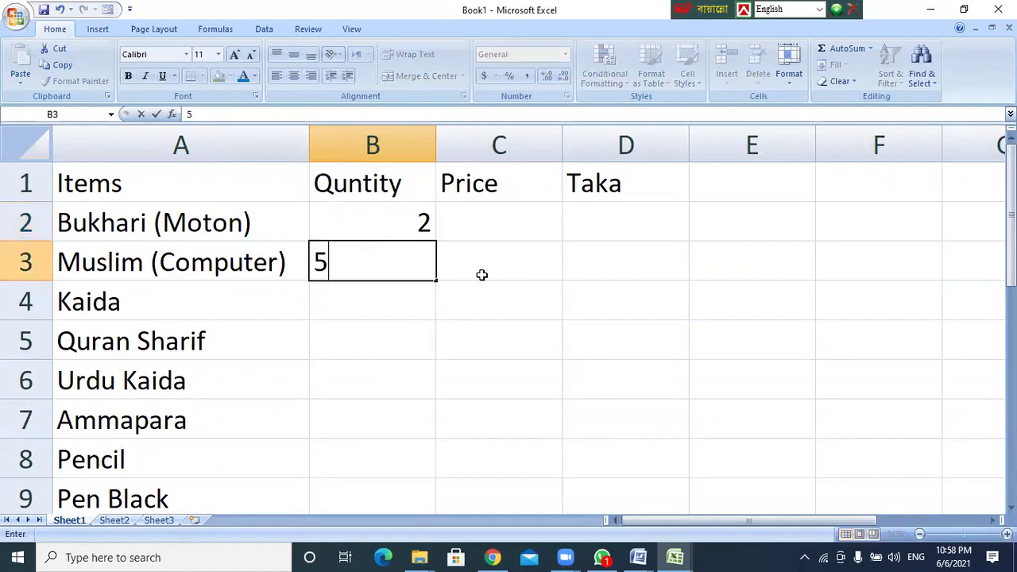
left_click(363, 305)
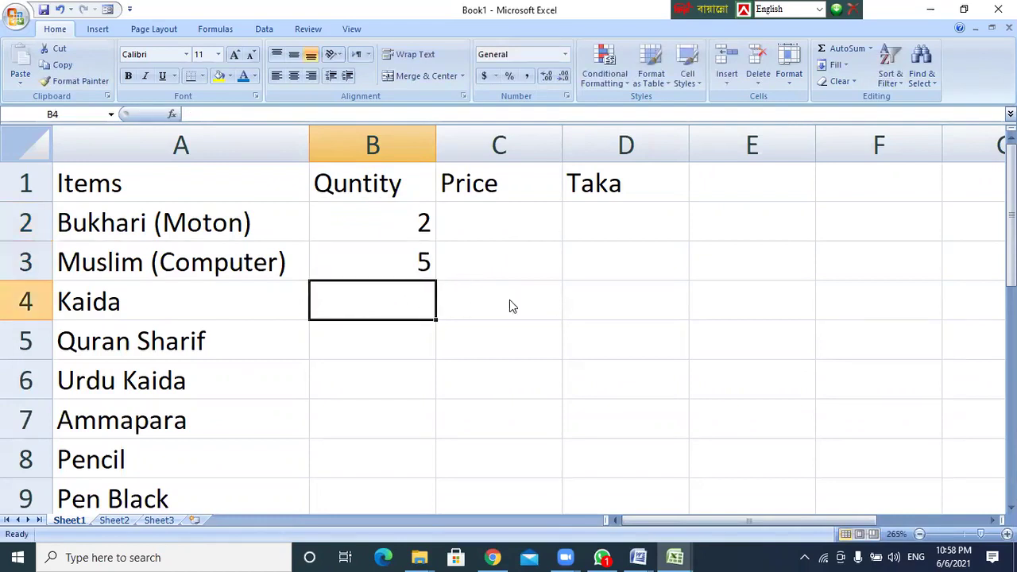
type("100")
key("Return")
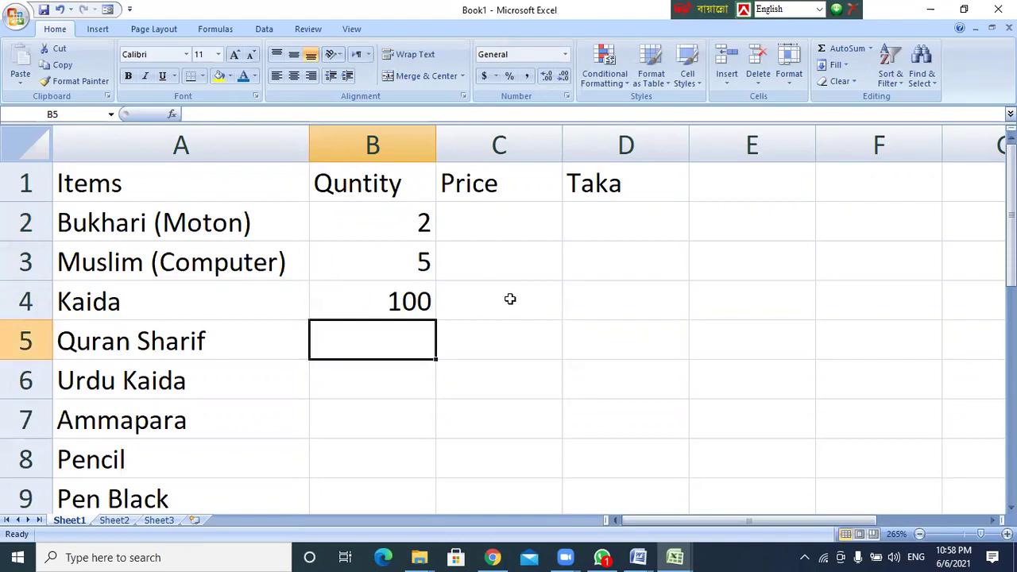
Enter the quantities 24 for Quran Sharif, 50 for Urdu Kaida and 30 for Ammapara in cells B5 to B7.
type("24")
key("Return")
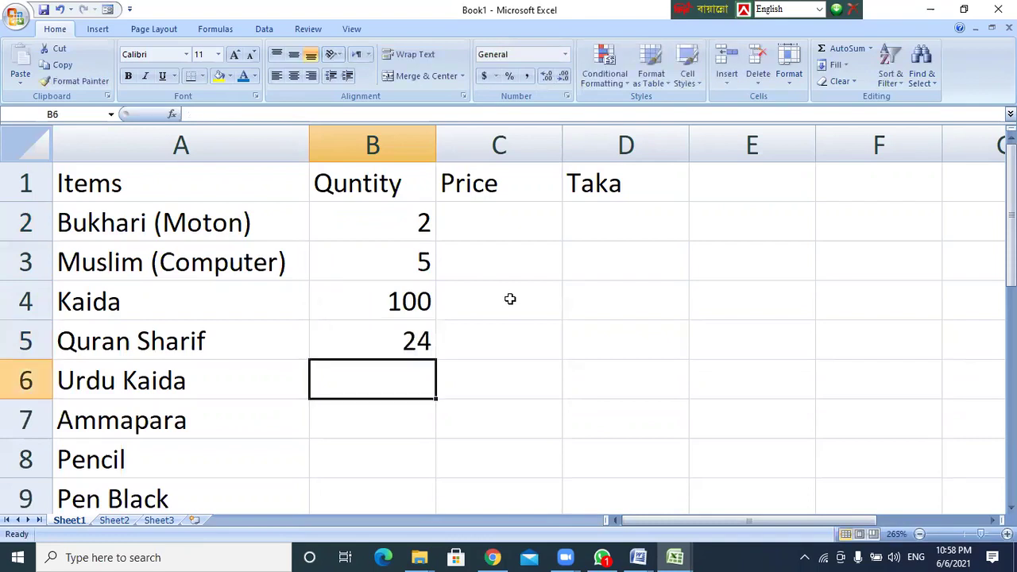
type("50")
key("Return")
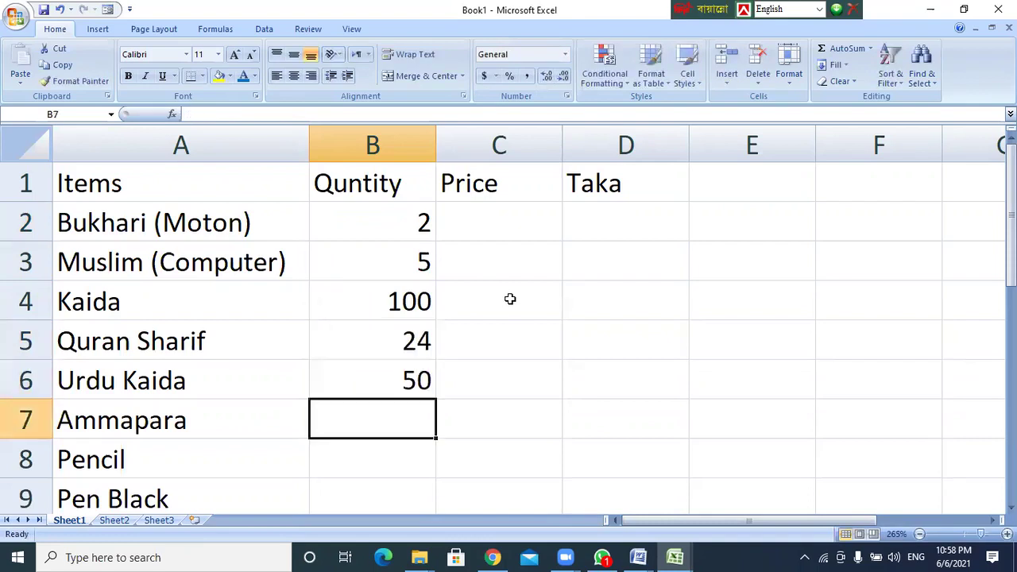
type("30")
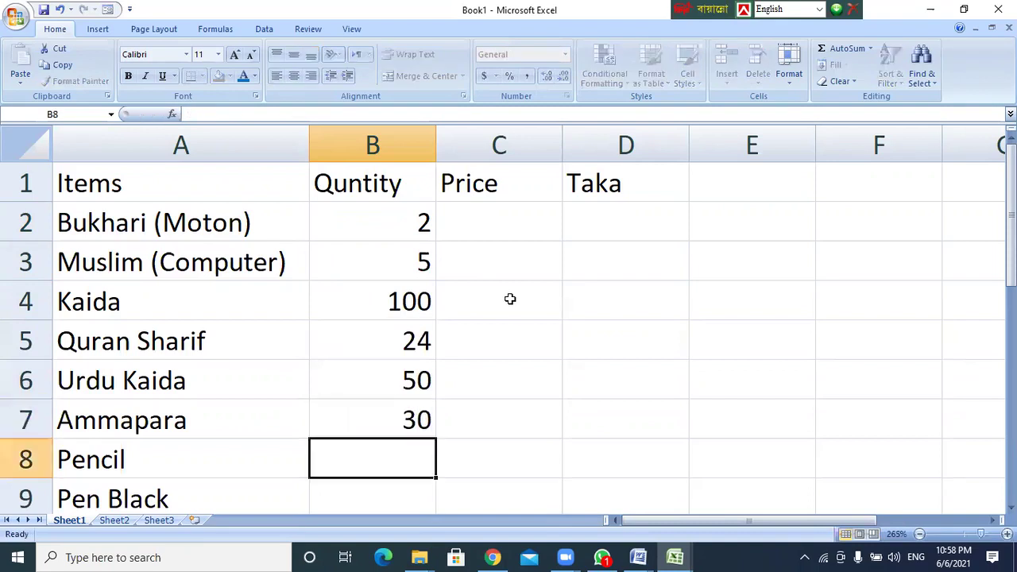
key("Return")
Enter the quantities 120 for Pencil, 80 for Pen Black and 40 for Hard Bord in cells B8 to B10.
type("120")
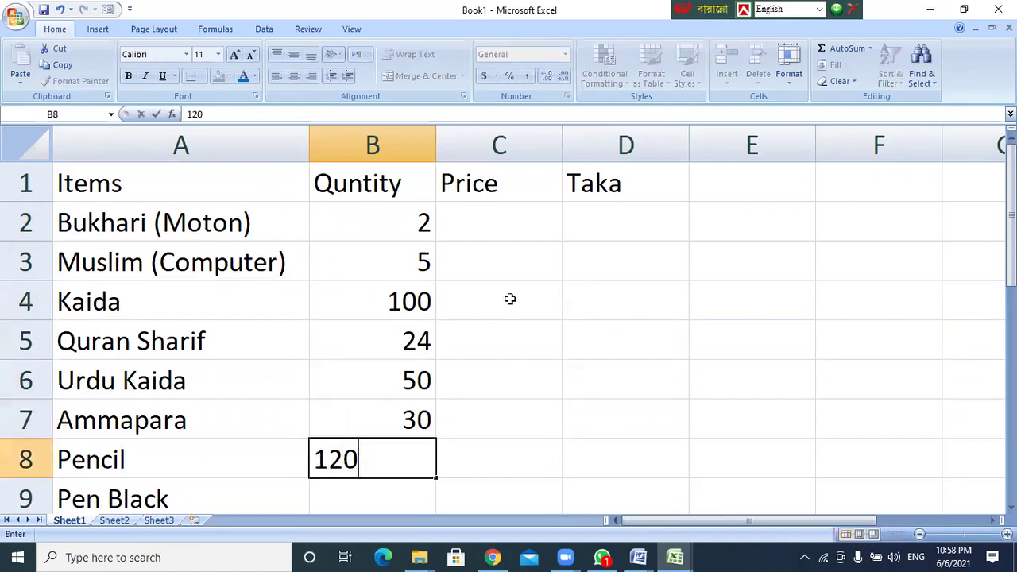
key("Return")
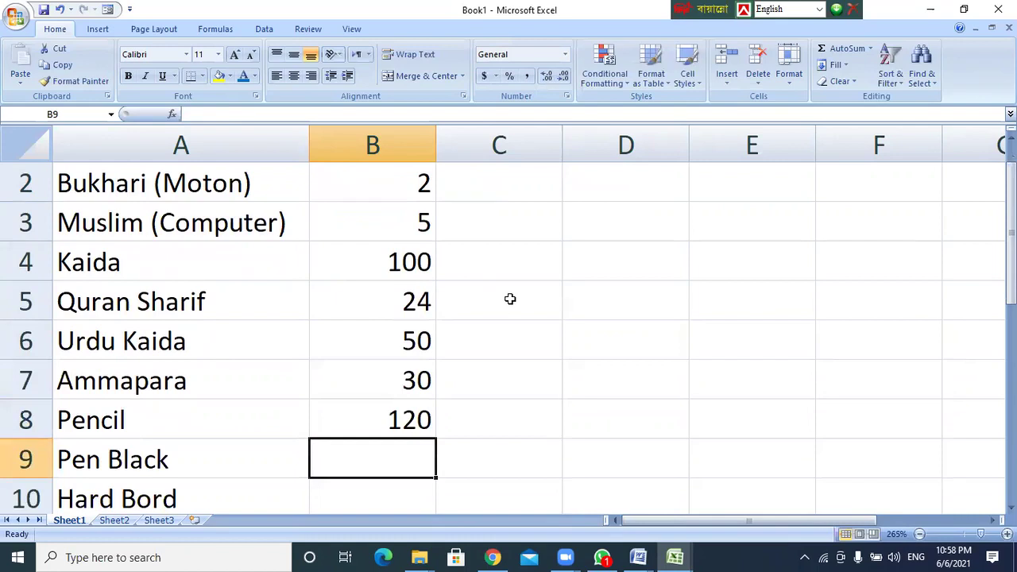
type("80")
key("Return")
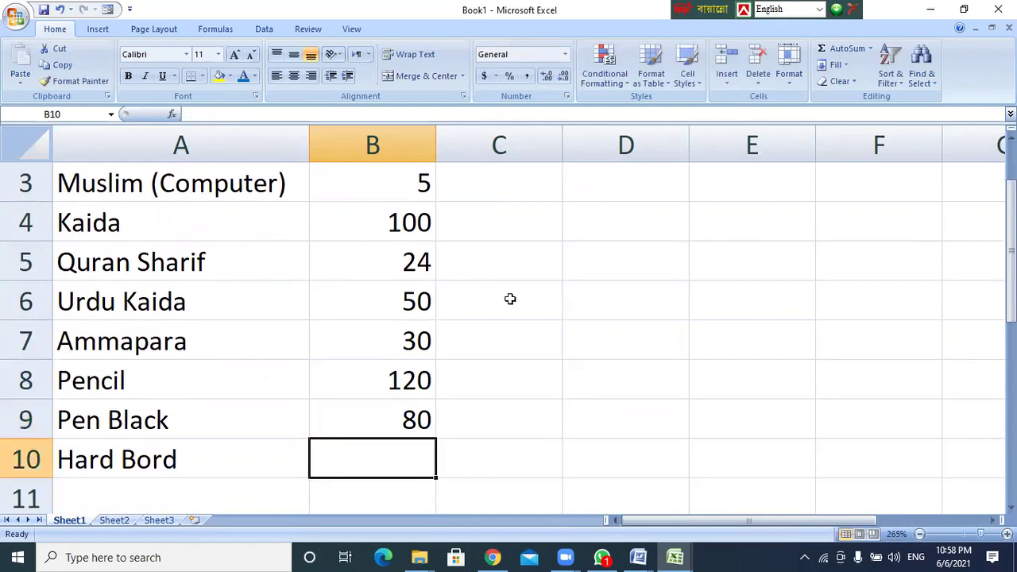
type("40")
scroll(493, 306, "down", 2)
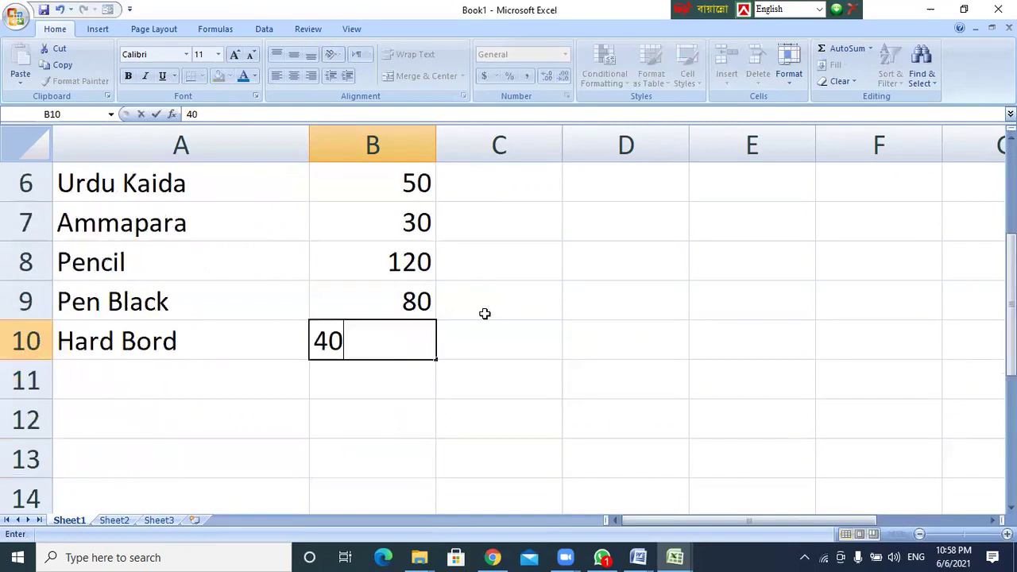
left_click(473, 243)
scroll(472, 243, "up", 3)
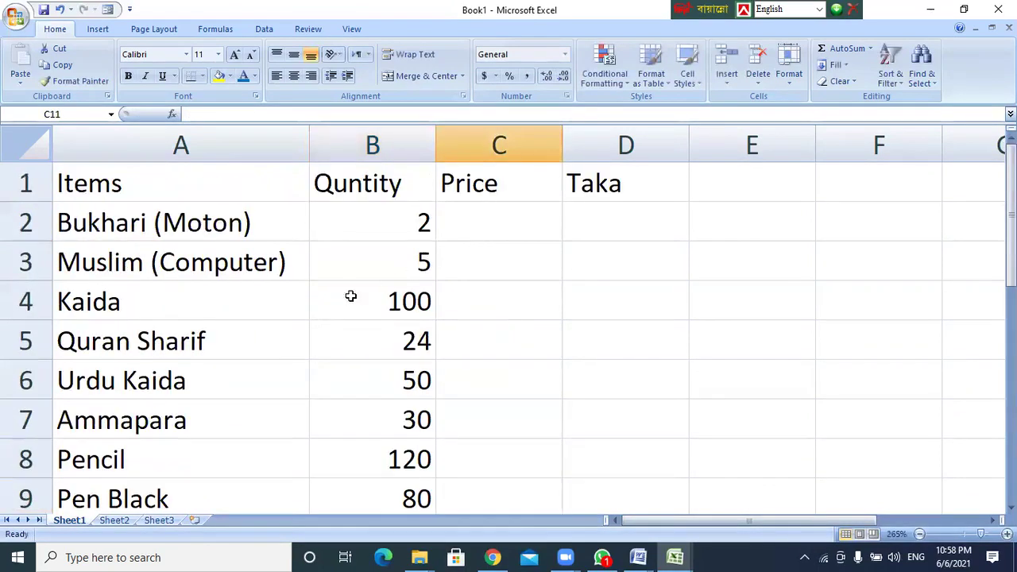
Enter the prices 5500 for Bukhari (Moton) in cell C2 and 3500 for Muslim (Computer) in cell C3.
left_click(135, 229)
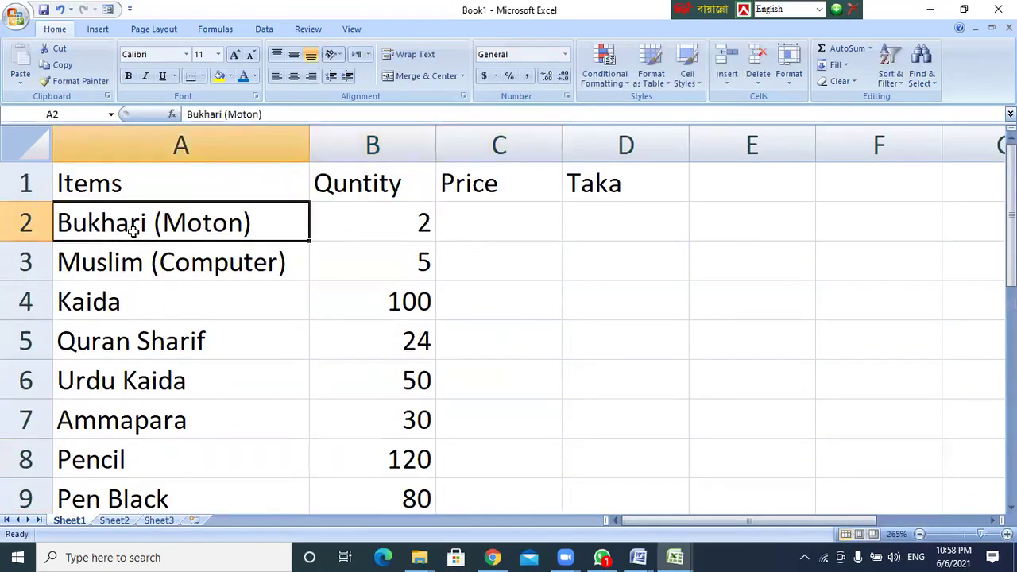
left_click(394, 226)
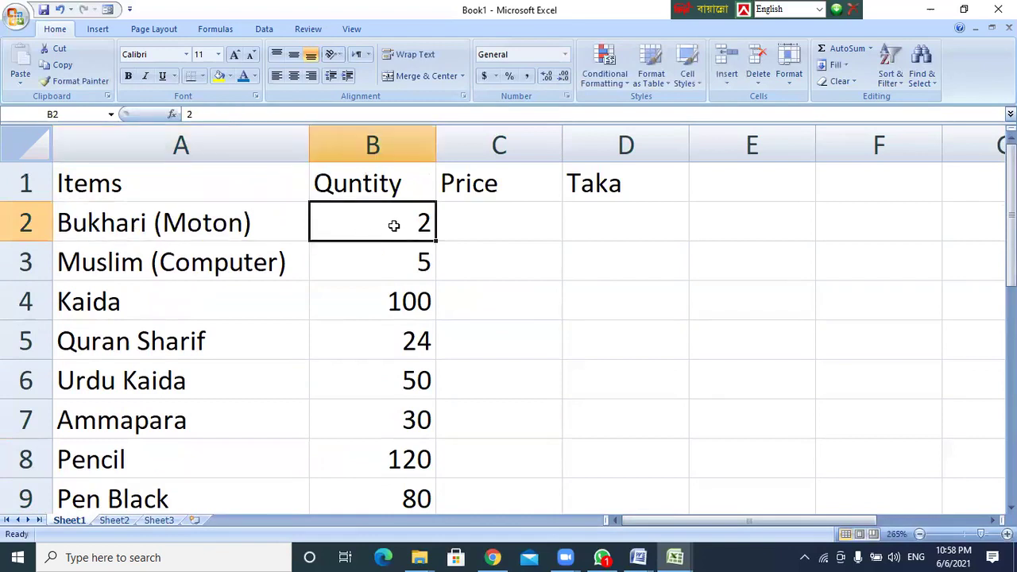
left_click(519, 219)
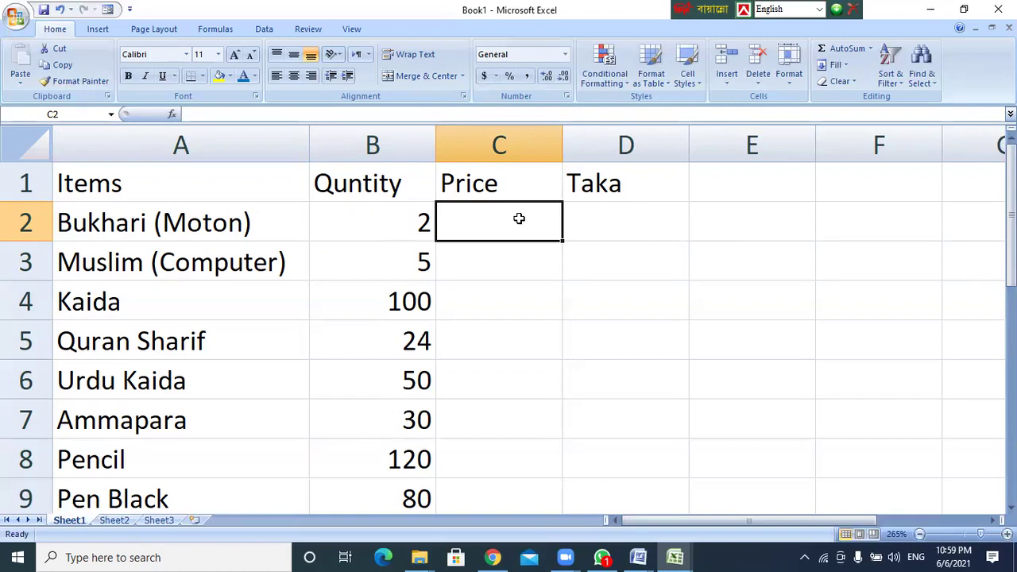
type("5500")
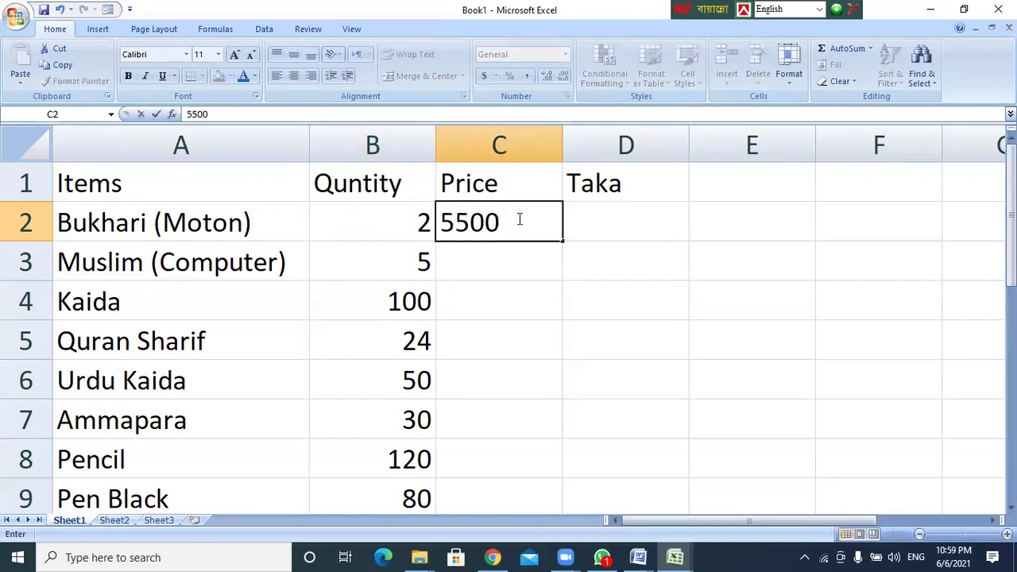
key("Return")
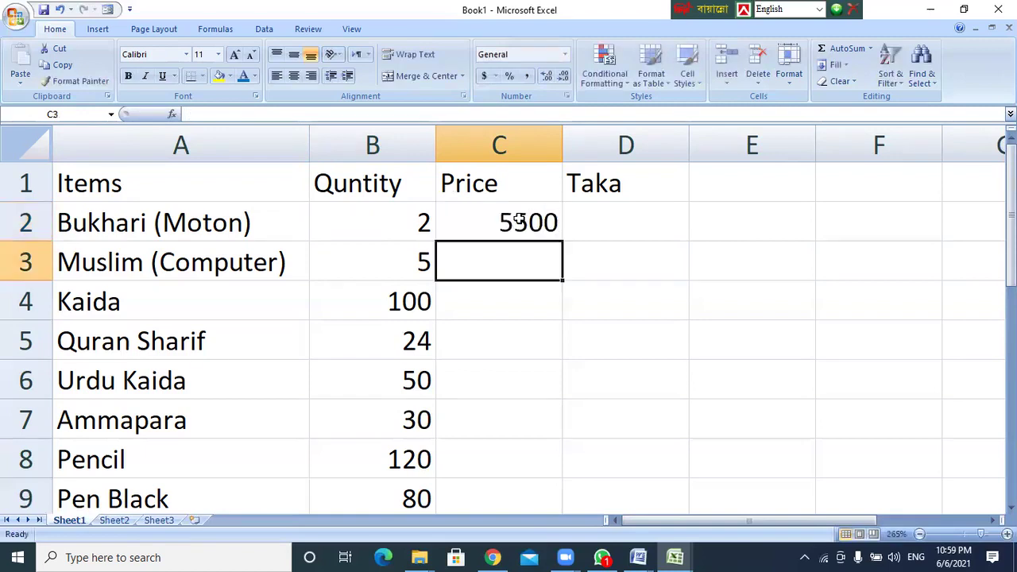
type("3500")
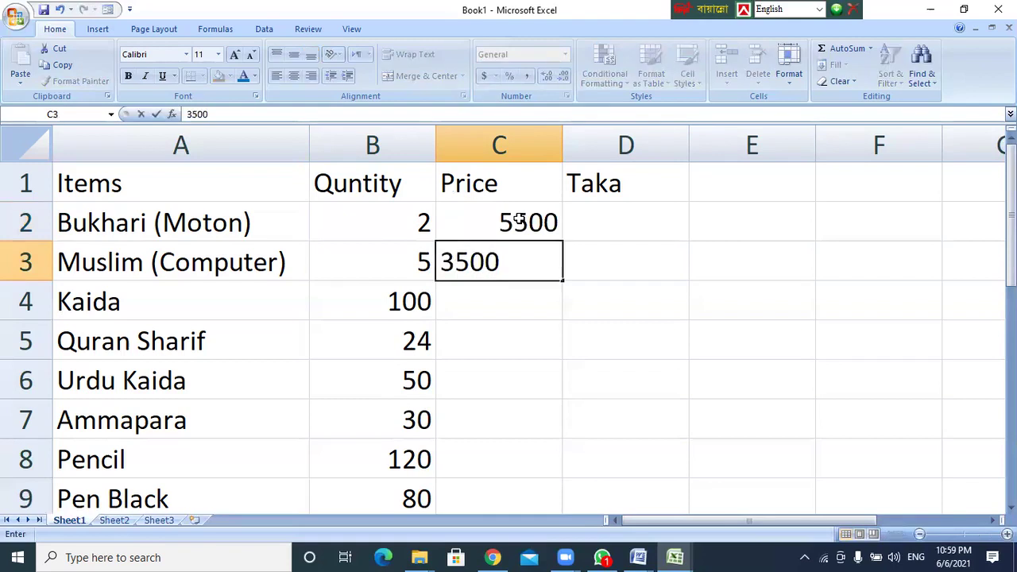
key("Return")
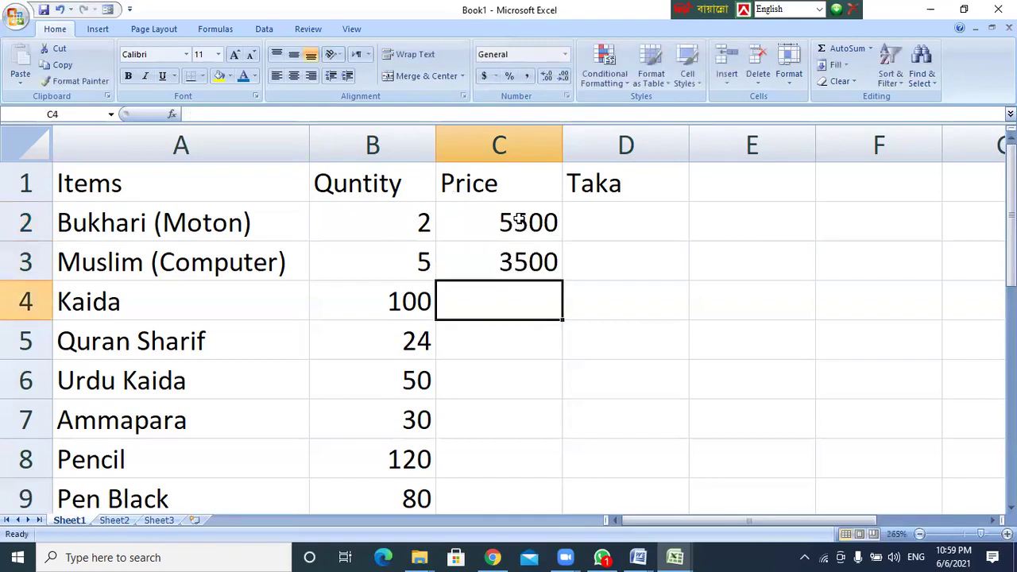
Enter the prices 3.5 for Kaida, 95 for Quran Sharif and 8 for Urdu Kaida in cells C4 to C6.
type("3.5")
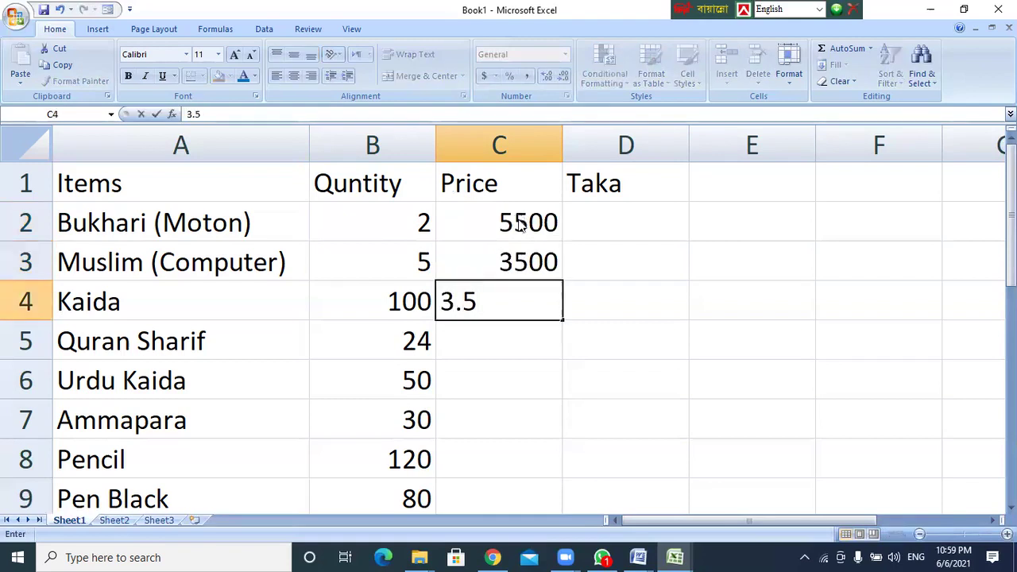
key("Return")
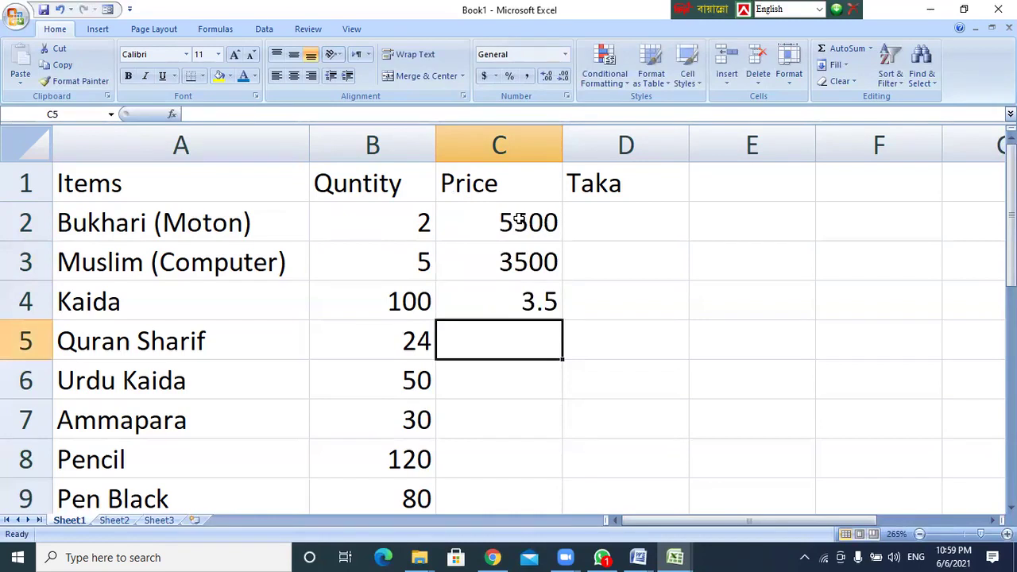
type("95")
key("Return")
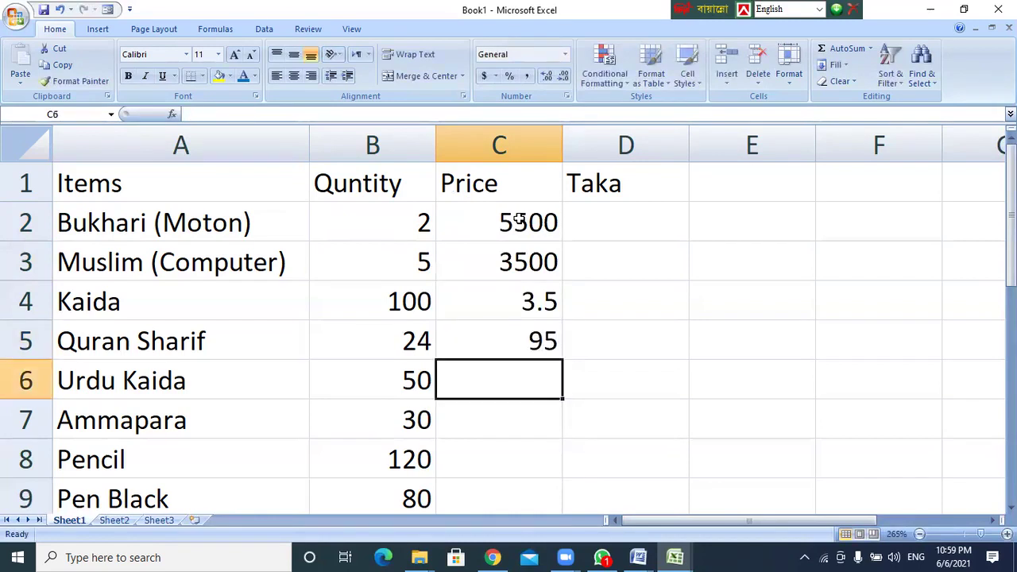
type("8")
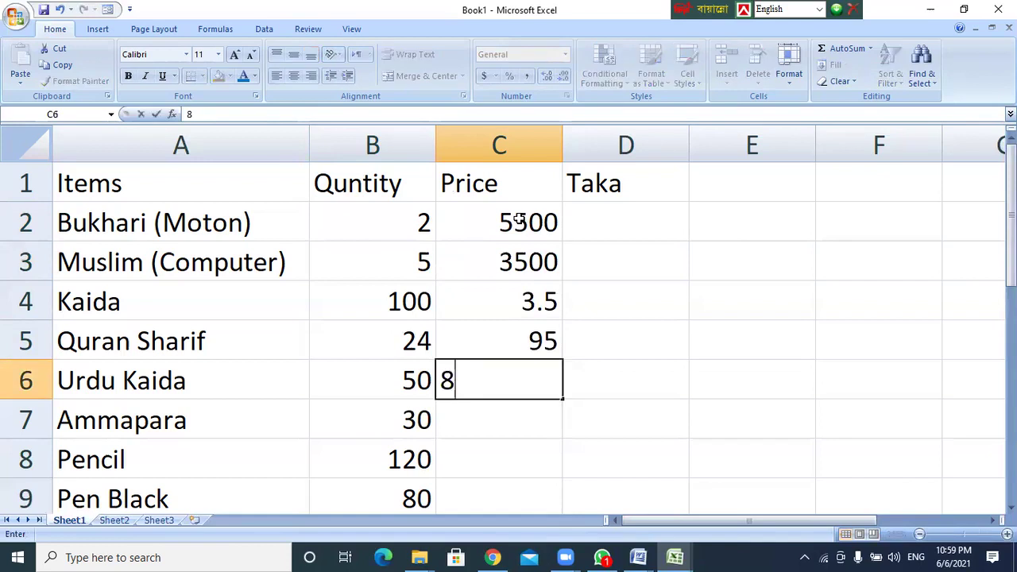
key("Return")
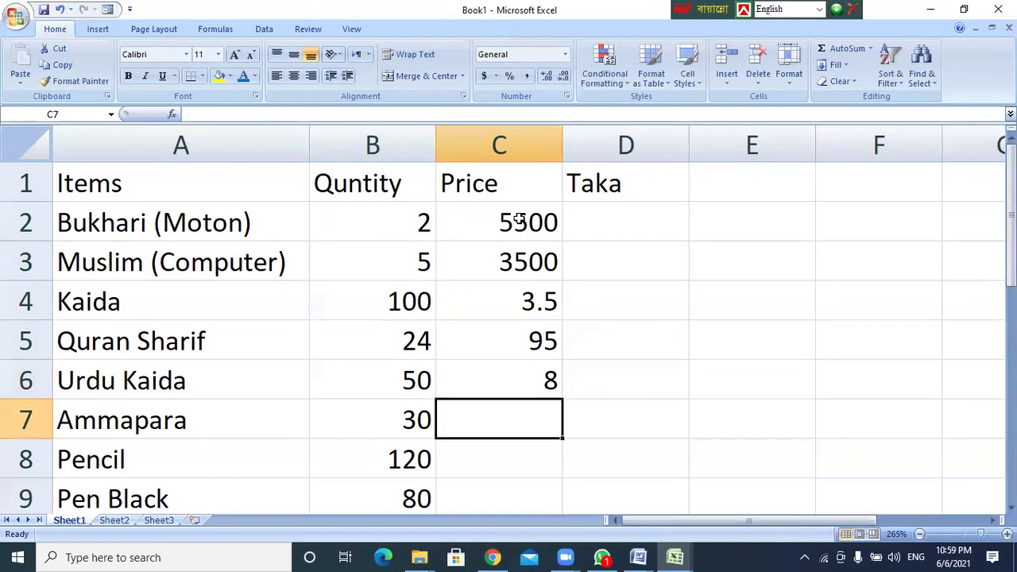
Enter the prices 22 for Ammapara, 2.75 for Pencil, 2.8 for Pen Black and 45 for Hard Bord in cells C7 to C10.
type("22")
key("Return")
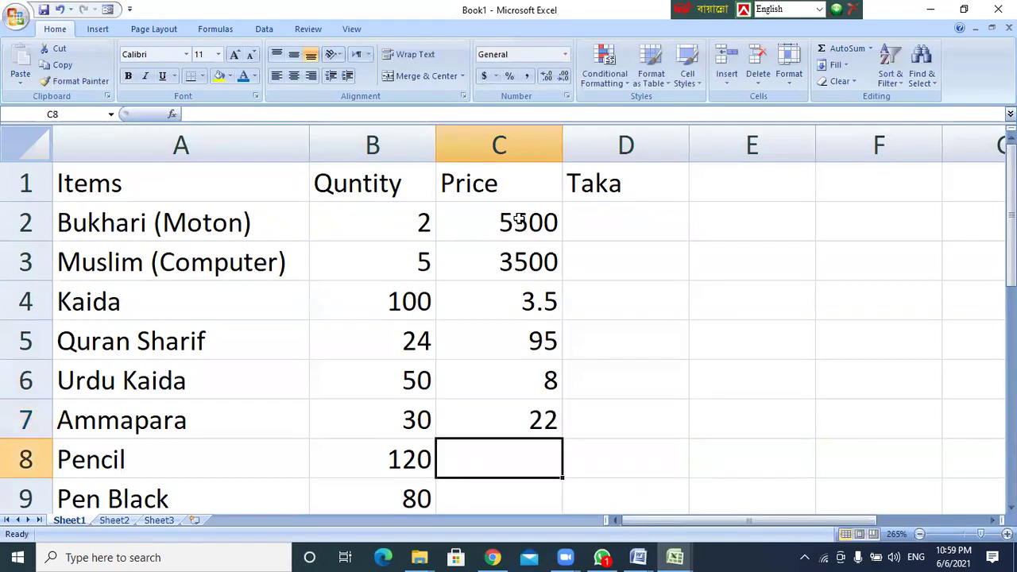
type("2.75")
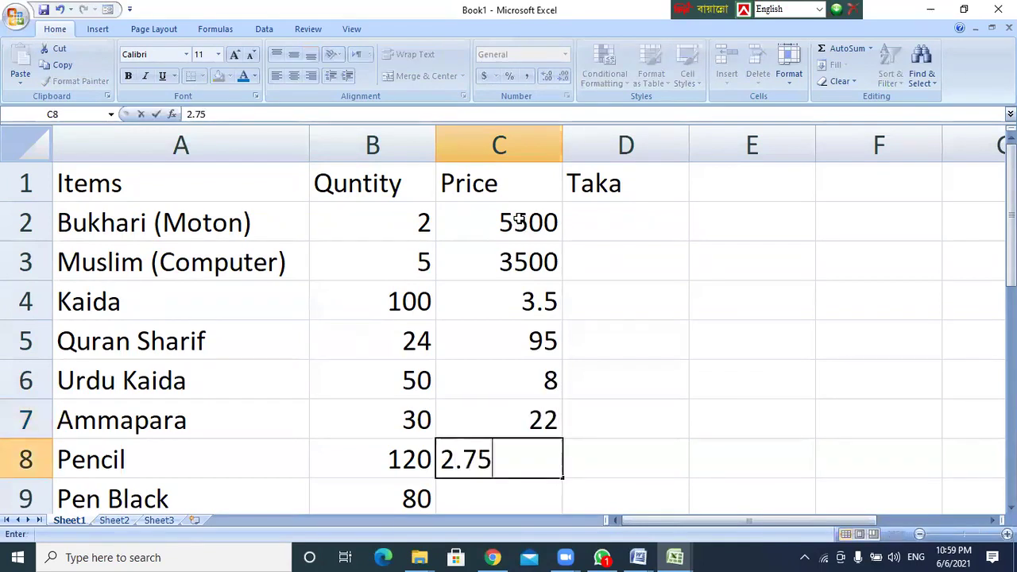
key("Return")
type("2.8")
key("Return")
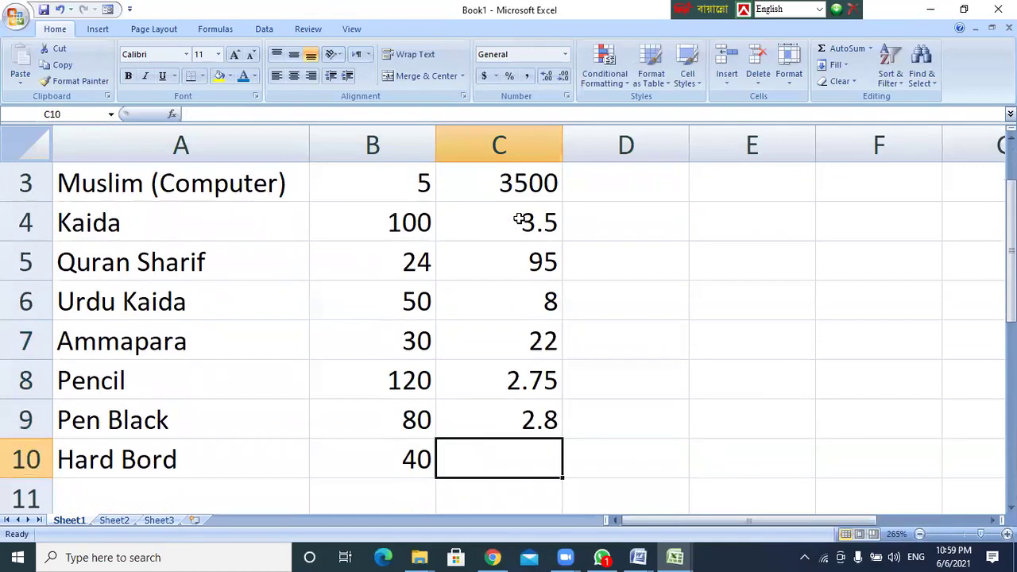
type("45")
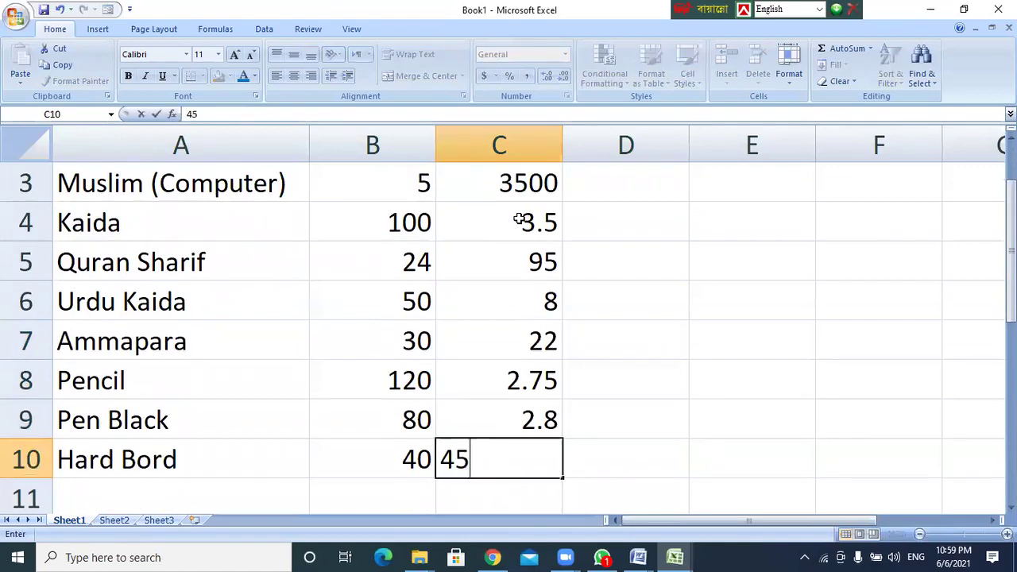
key("Tab")
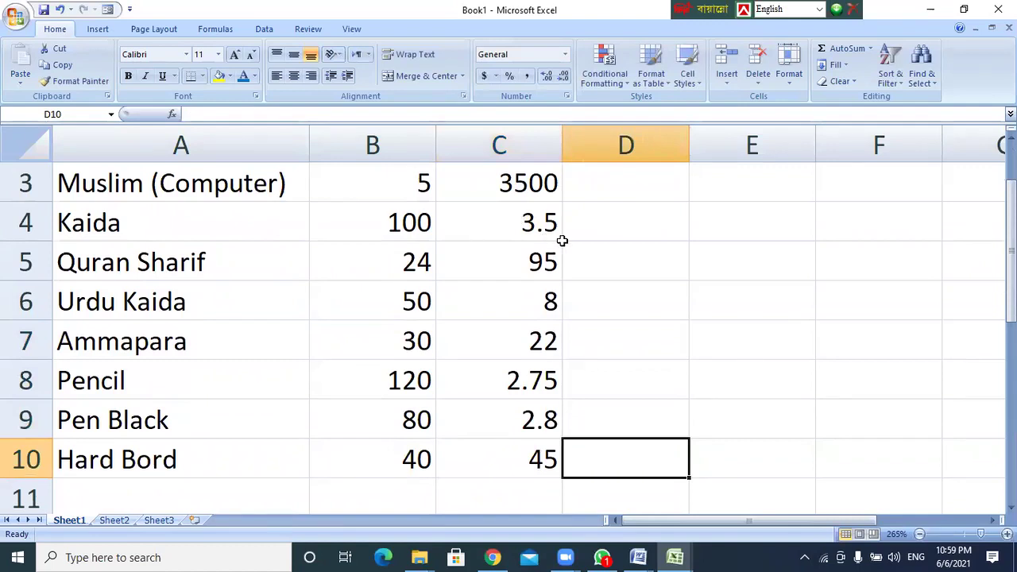
Examine the item, quantity, price and taka cells of the Bukhari (Moton) row.
scroll(548, 256, "down", 4)
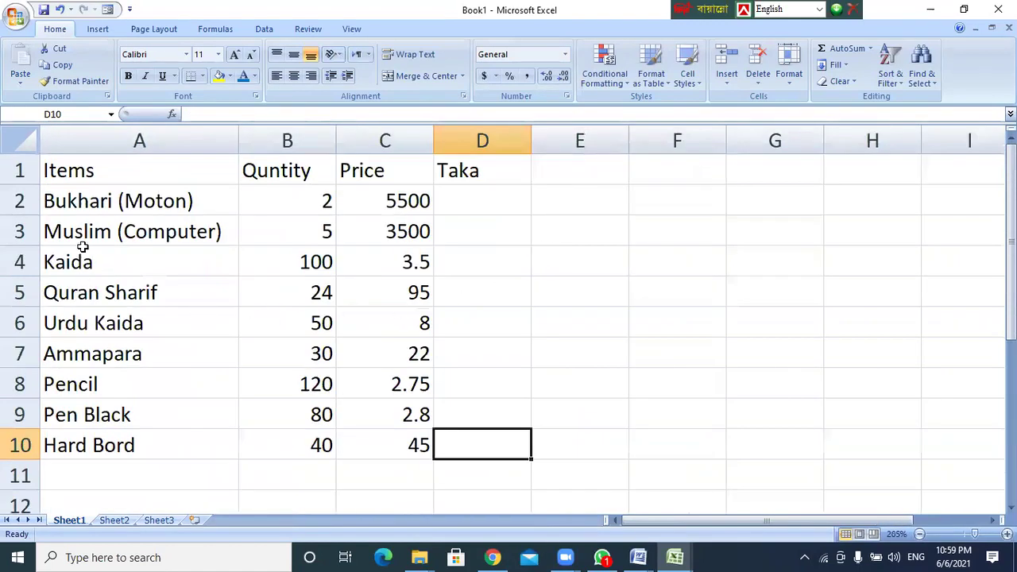
left_click(86, 201)
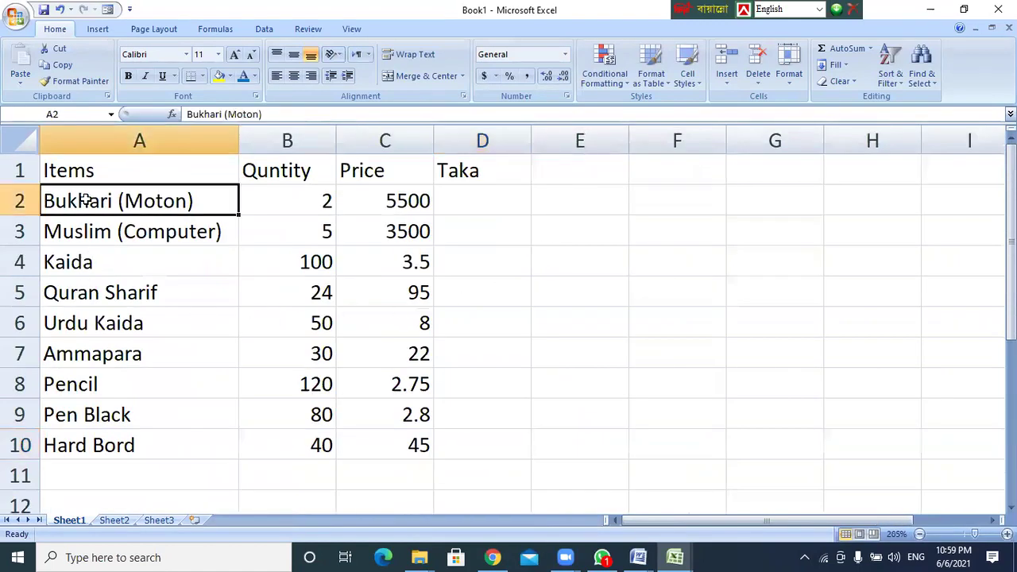
left_click(291, 207)
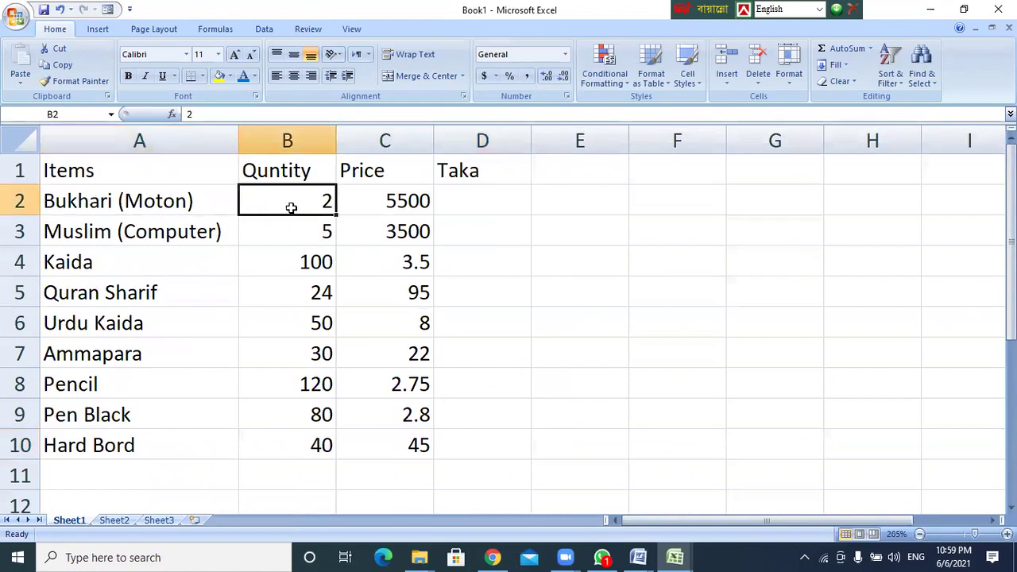
left_click(406, 206)
left_click(499, 208)
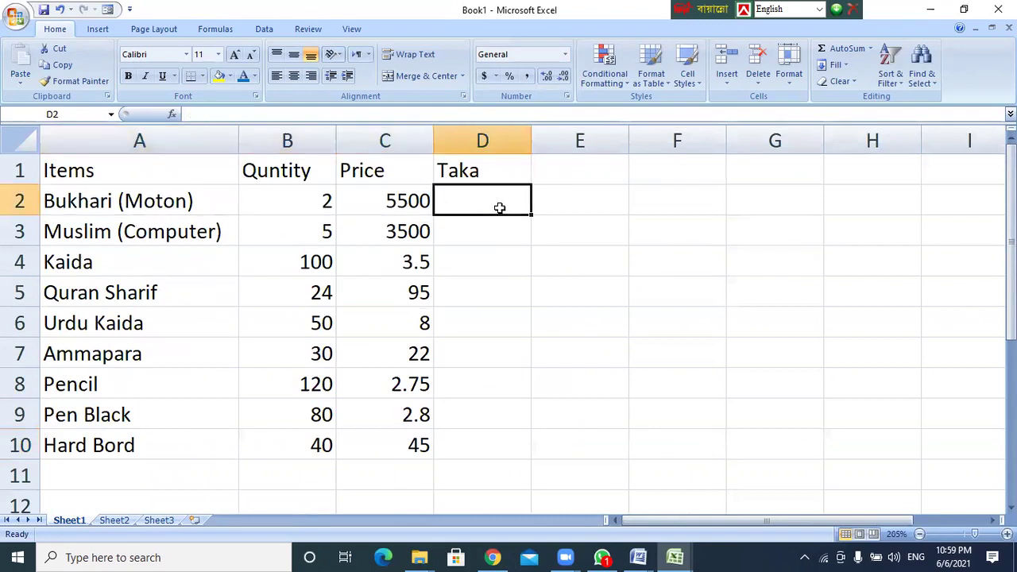
left_click(82, 207)
left_click(316, 202)
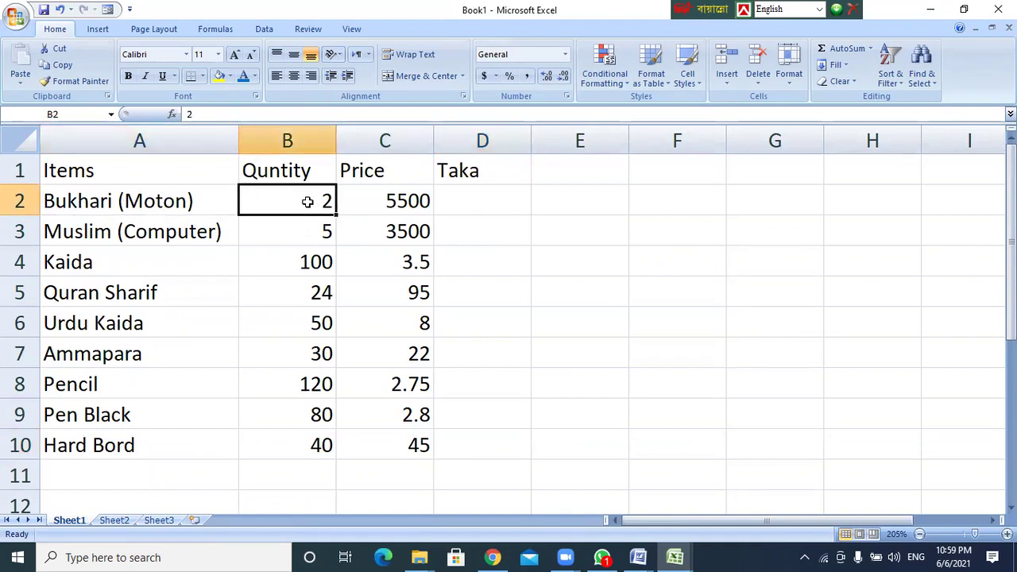
left_click(389, 206)
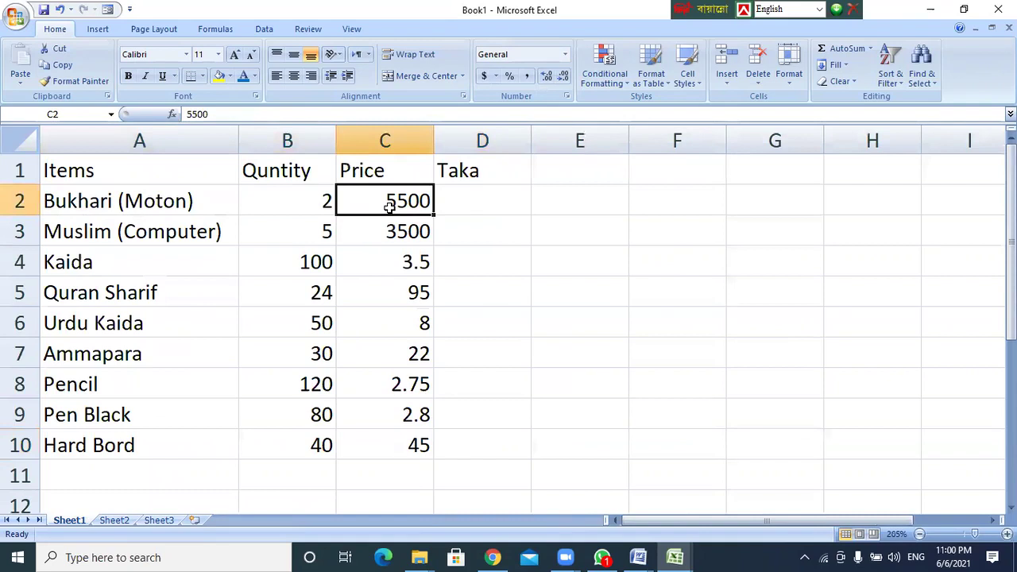
Calculate the taka for Bukhari (Moton) by entering the formula =b2*c2 in cell D2.
left_click(482, 205)
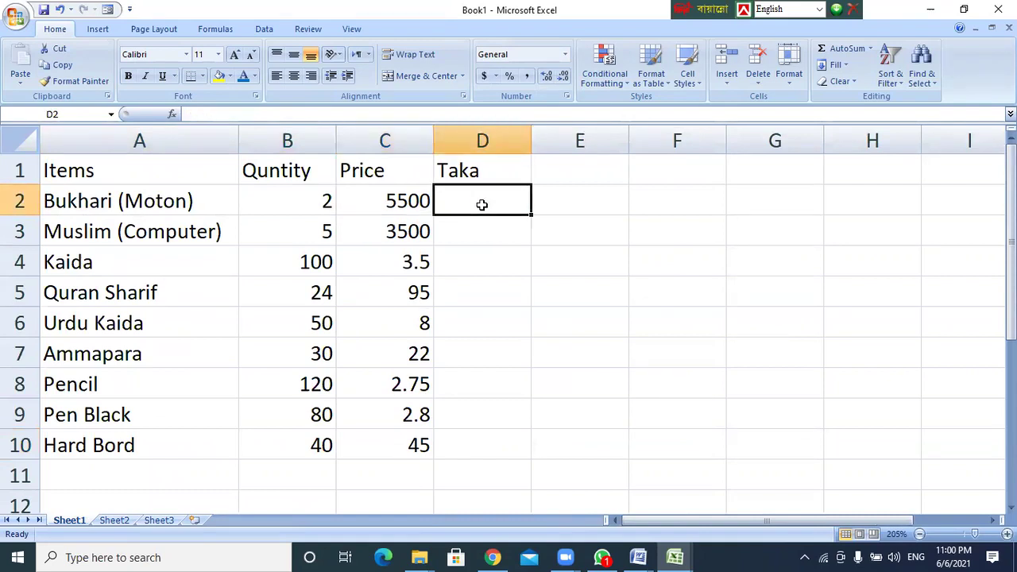
type("=")
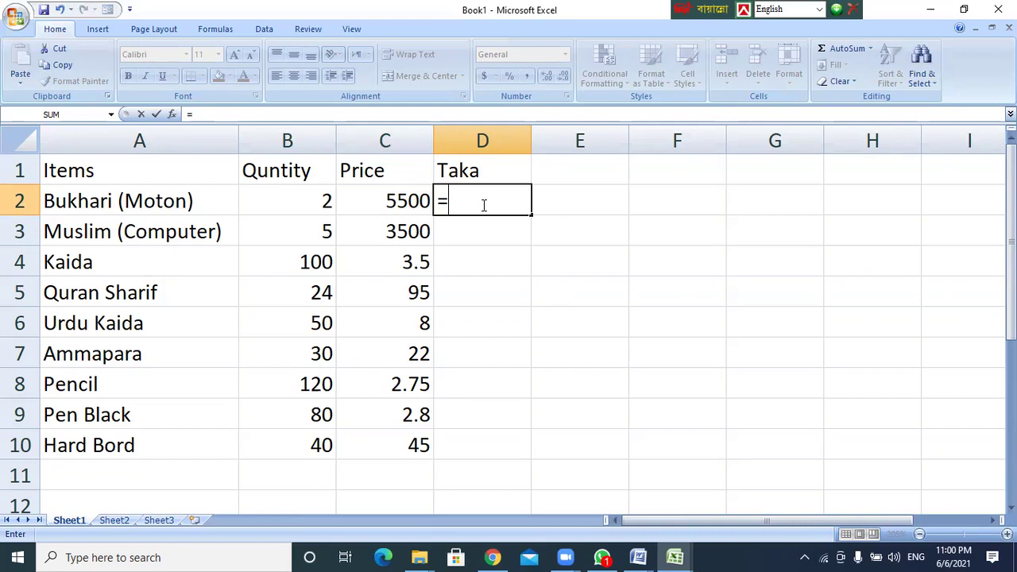
type("b")
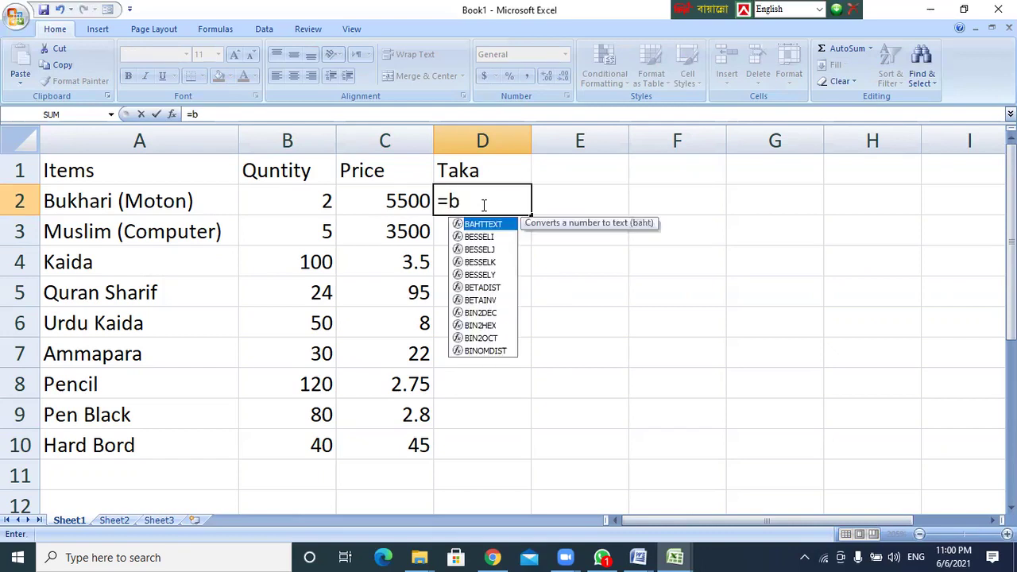
type("2")
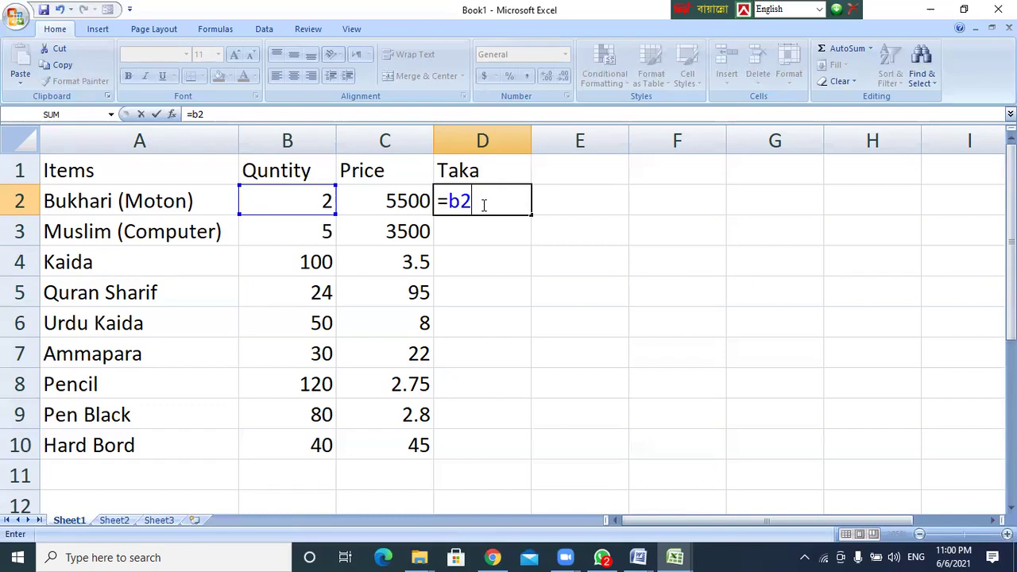
type("*c2")
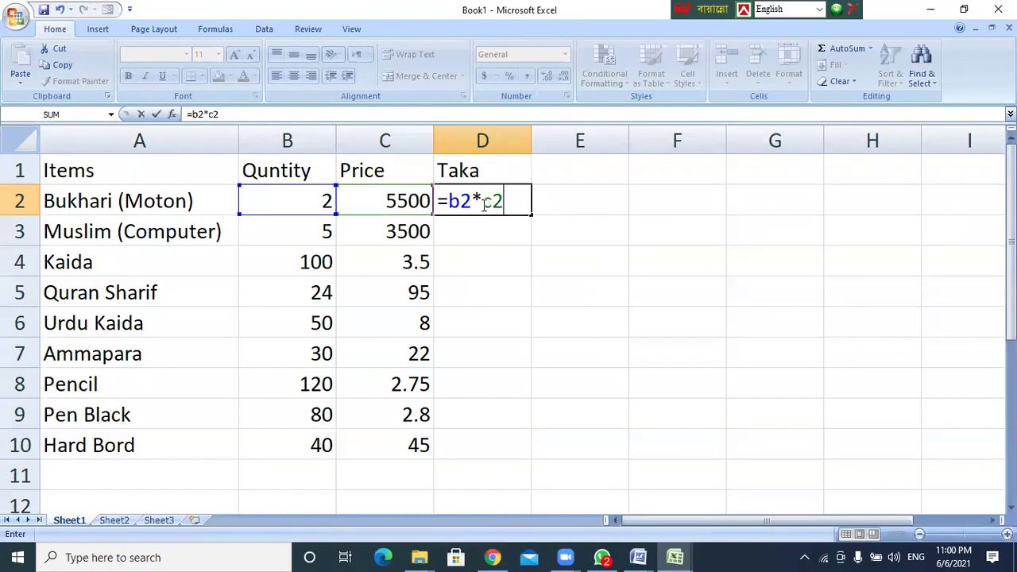
key("Return")
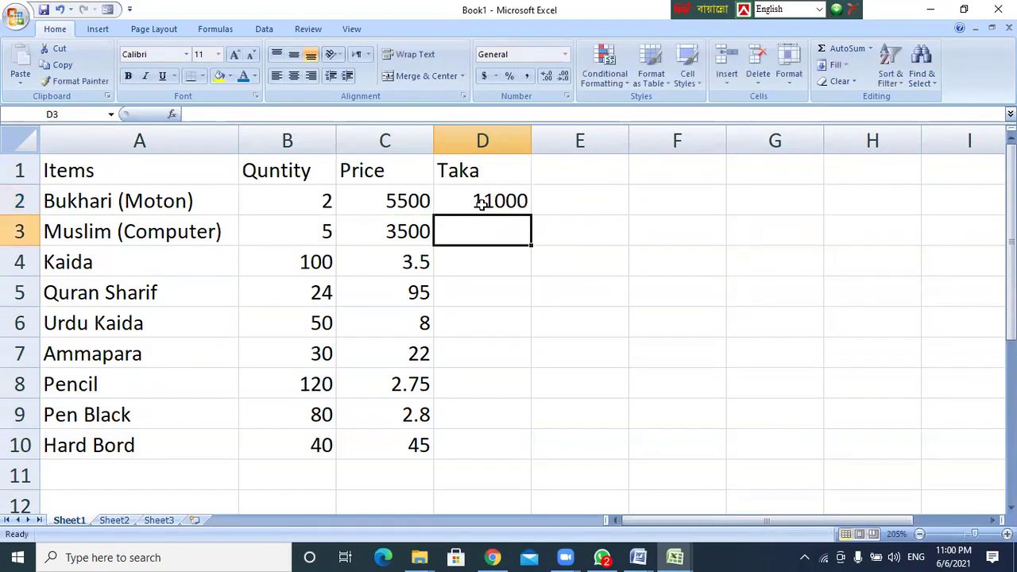
left_click(490, 200)
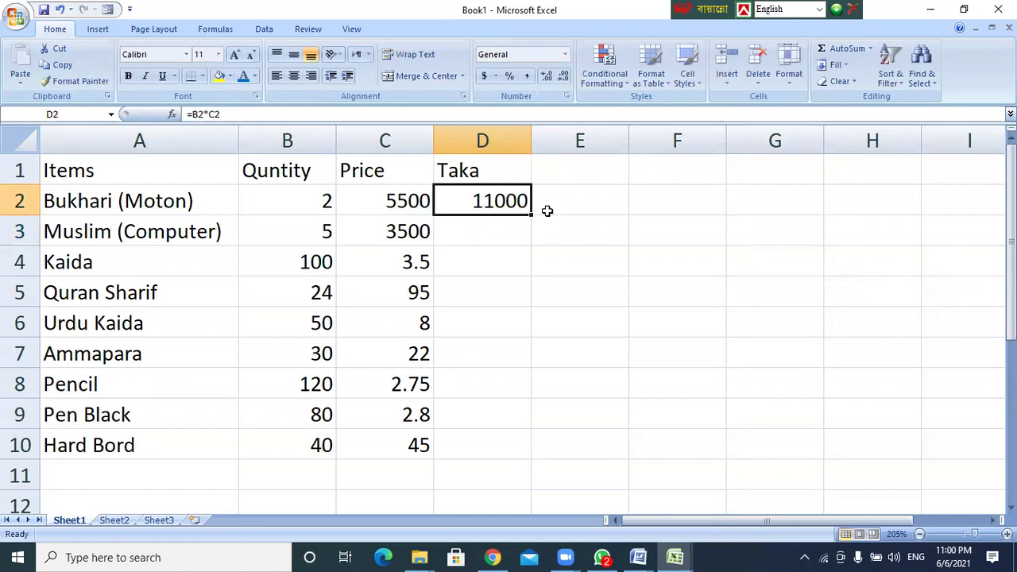
Calculate the taka for Muslim (Computer) by entering the formula =b3*c3 in cell D3.
left_click(475, 231)
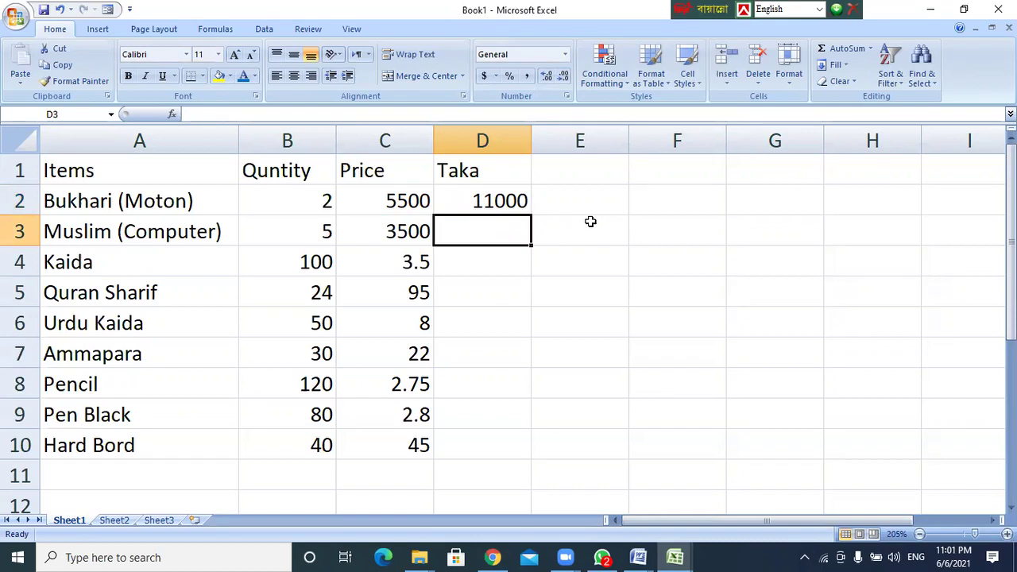
type("=")
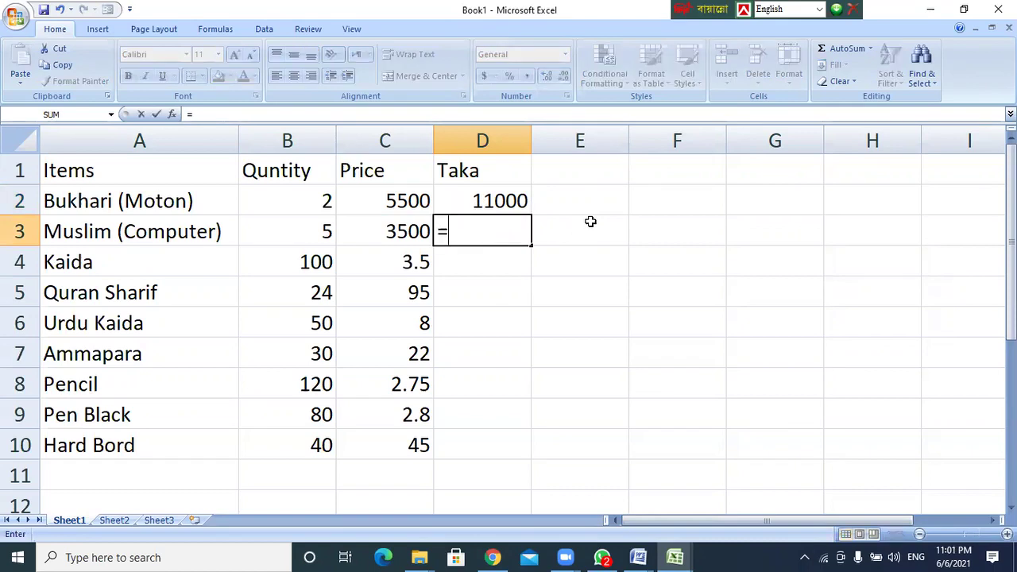
type("b3")
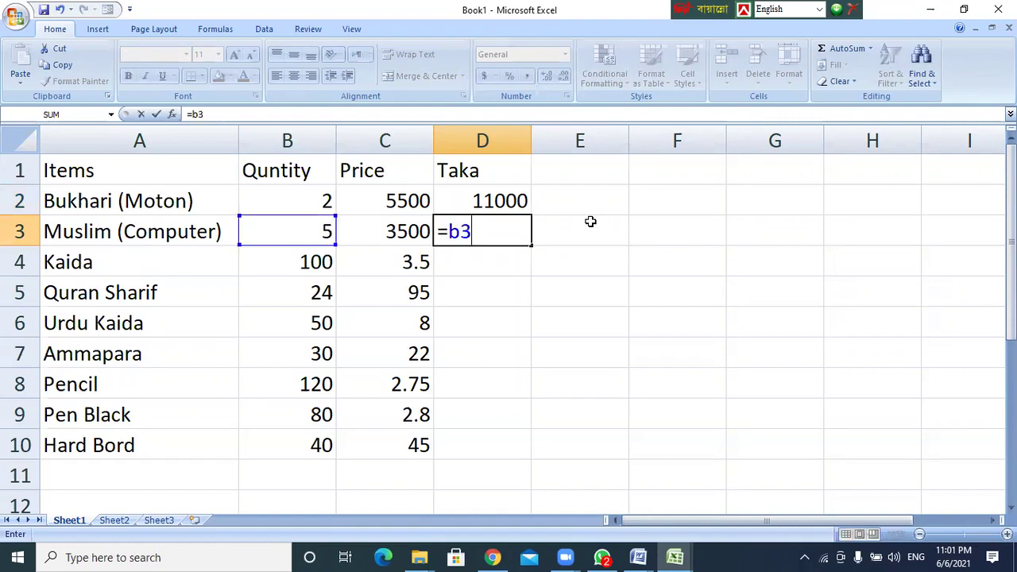
type("*c3")
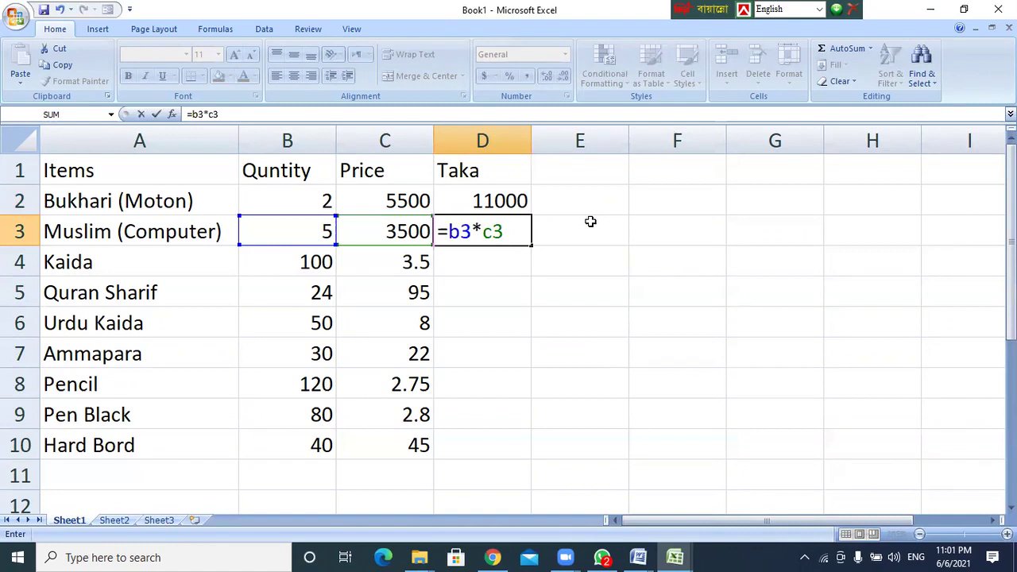
key("Return")
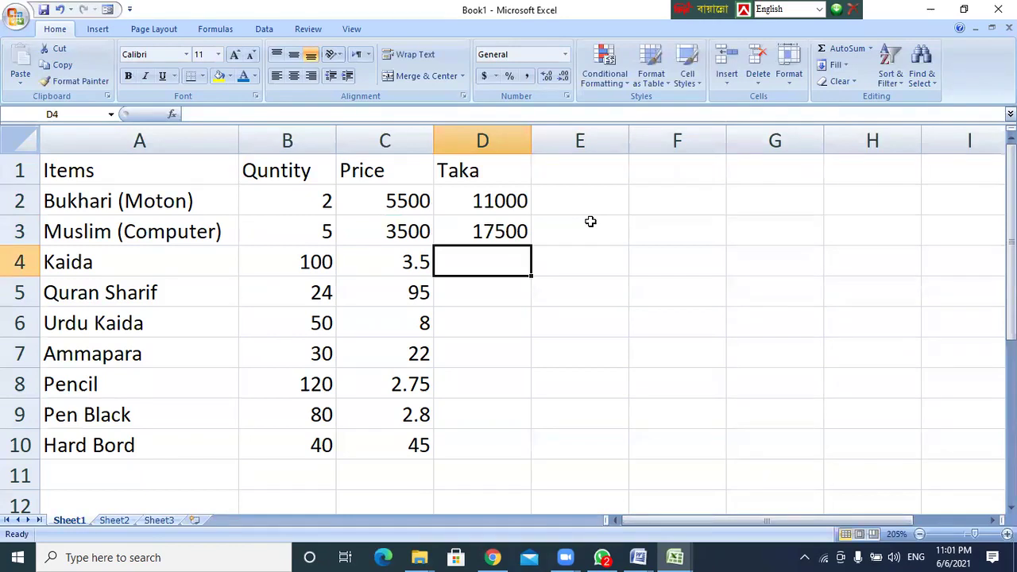
Calculate the taka for Kaida by entering the formula =b4*c4 in cell D4.
type("=")
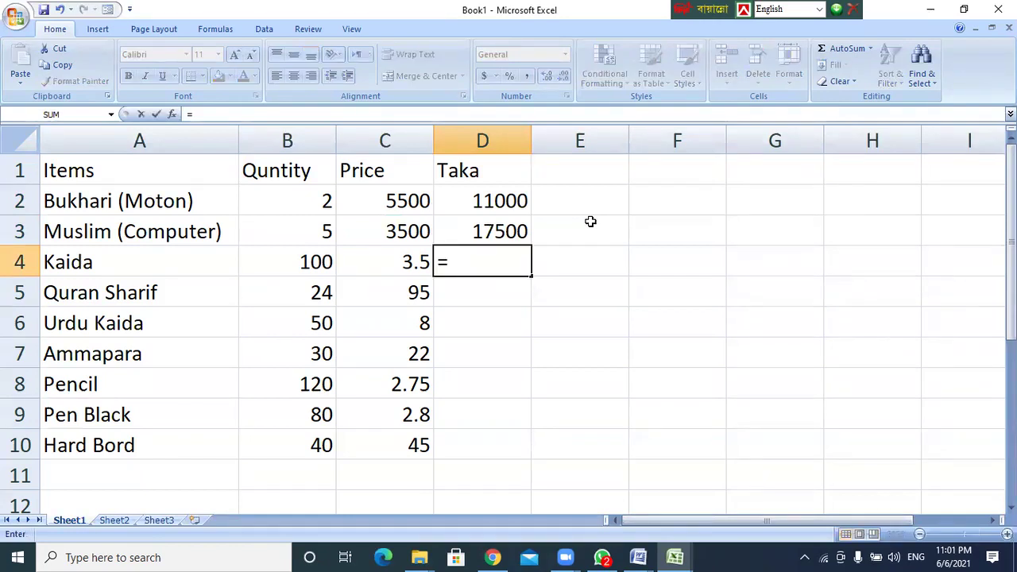
type("b4*")
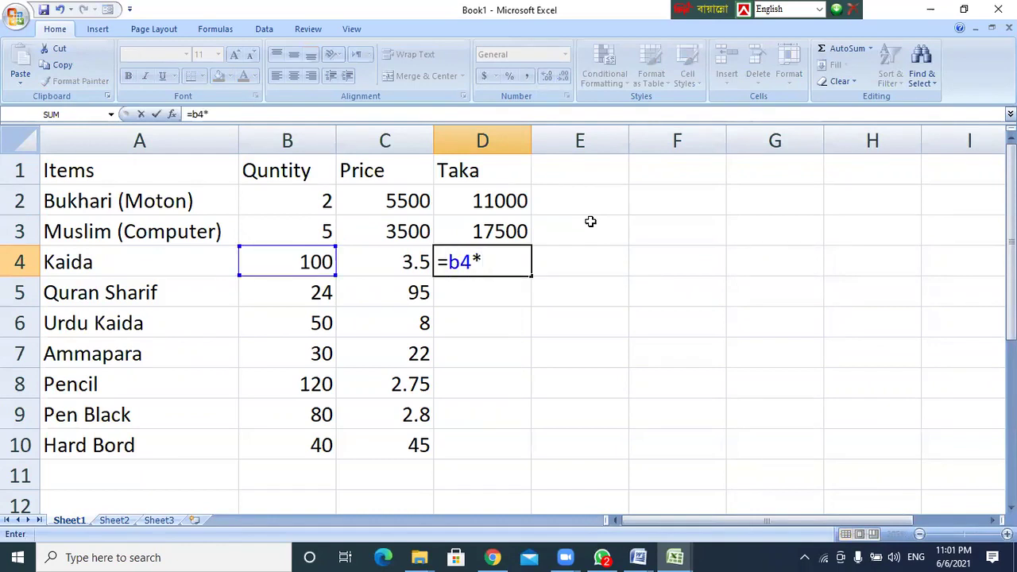
type("c4")
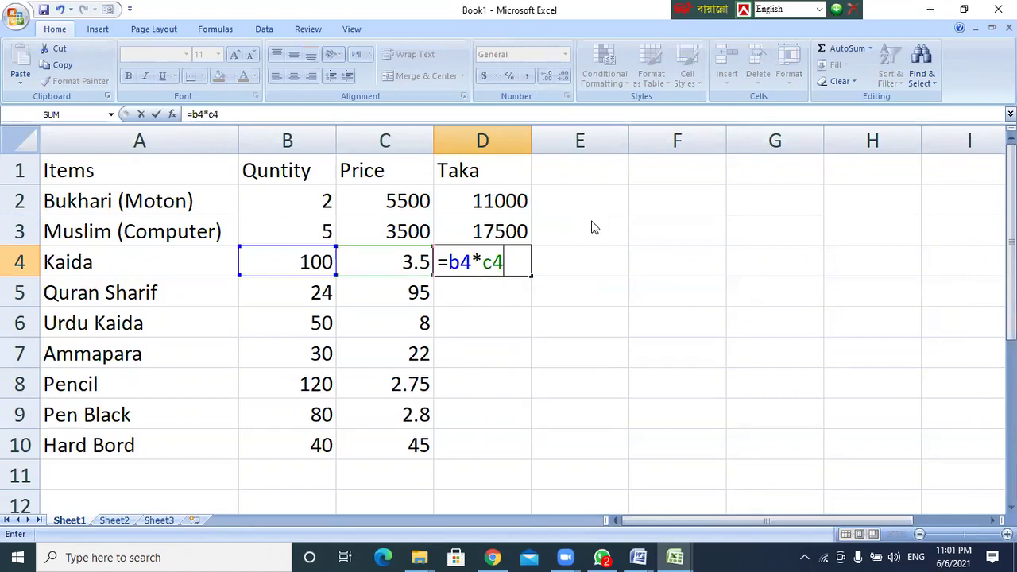
key("Return")
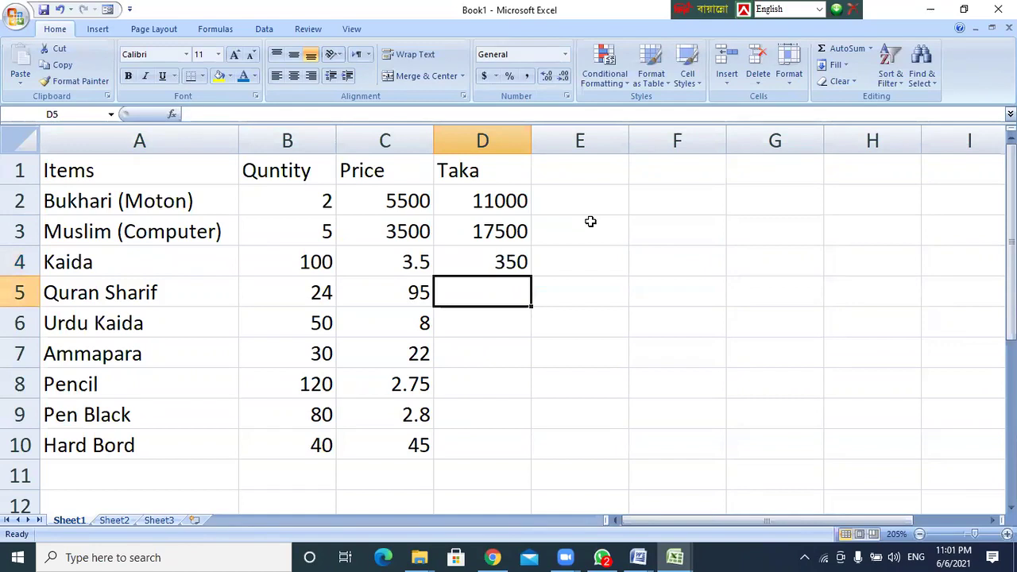
Calculate the taka for Quran Sharif by entering the formula =b5*c5 in cell D5.
type("=c")
key("BackSpace")
type("b5*c5")
key("Return")
Calculate the taka for Urdu Kaida by entering the formula =b6*c6 in cell D6.
type("=")
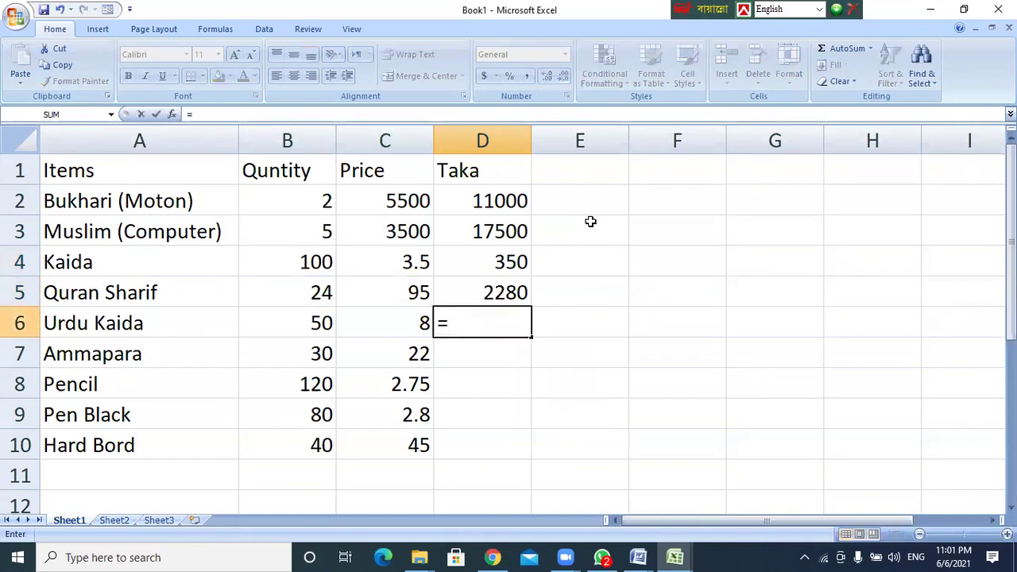
type("b6*c")
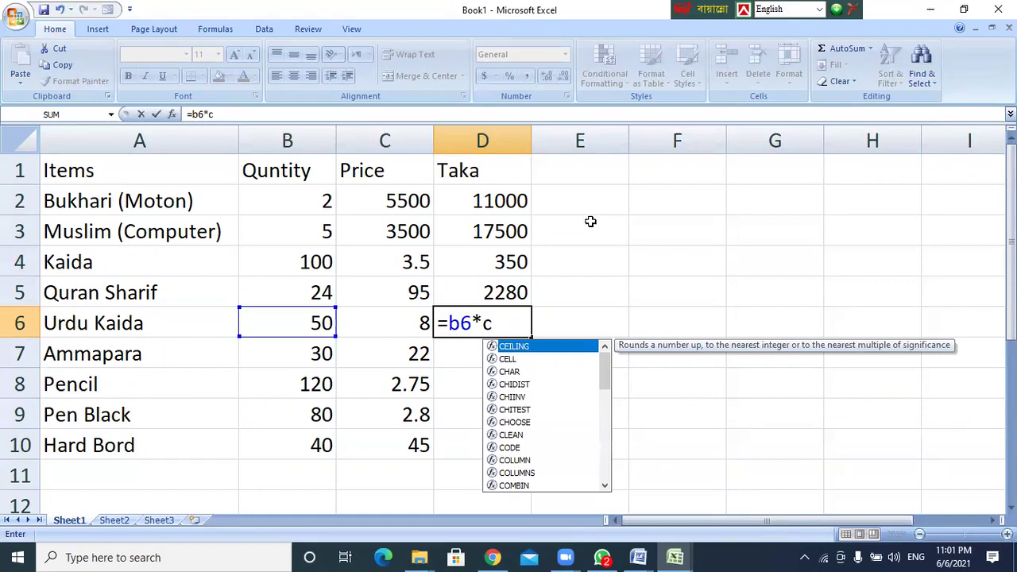
type("6")
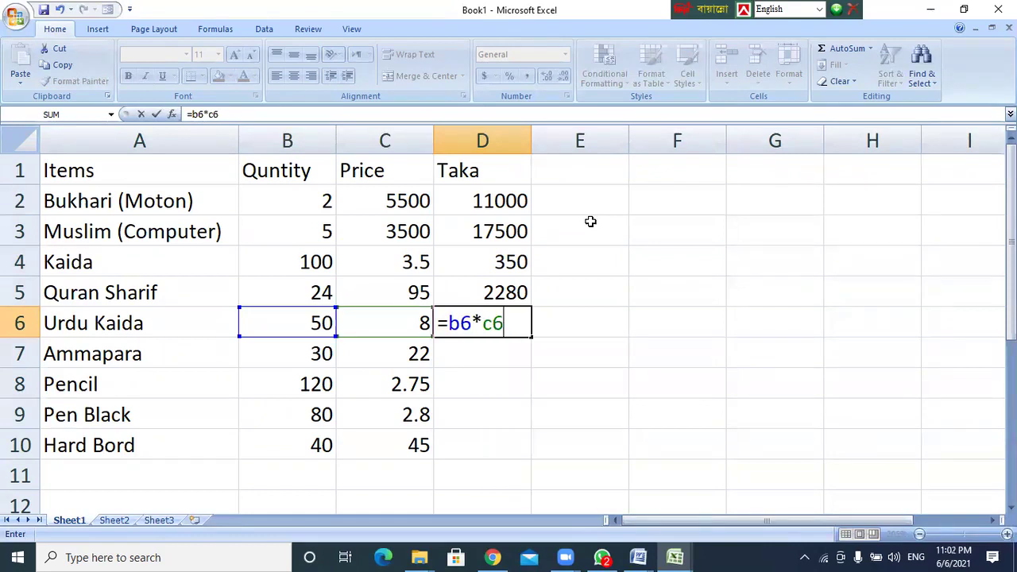
key("Return")
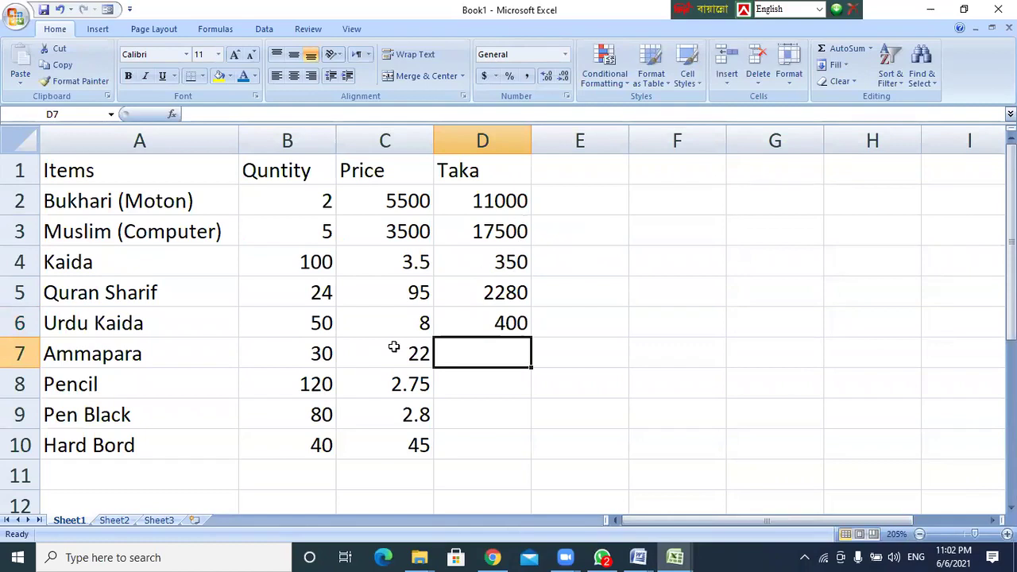
Review the taka cells D2 to D10 against the quantity and price columns, including the rows without formulas.
left_click(501, 443)
scroll(501, 442, "down", 2)
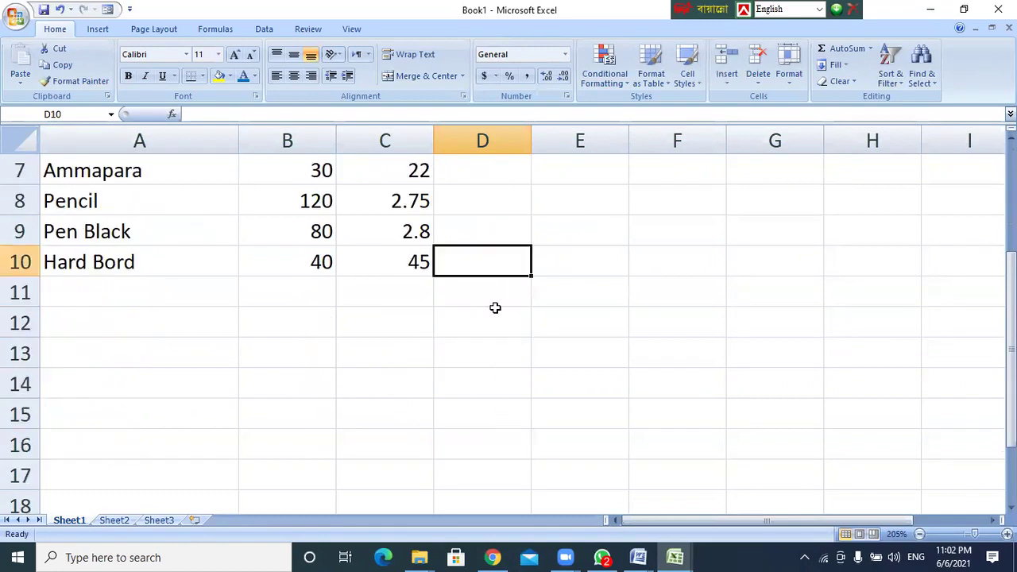
scroll(495, 307, "up", 1)
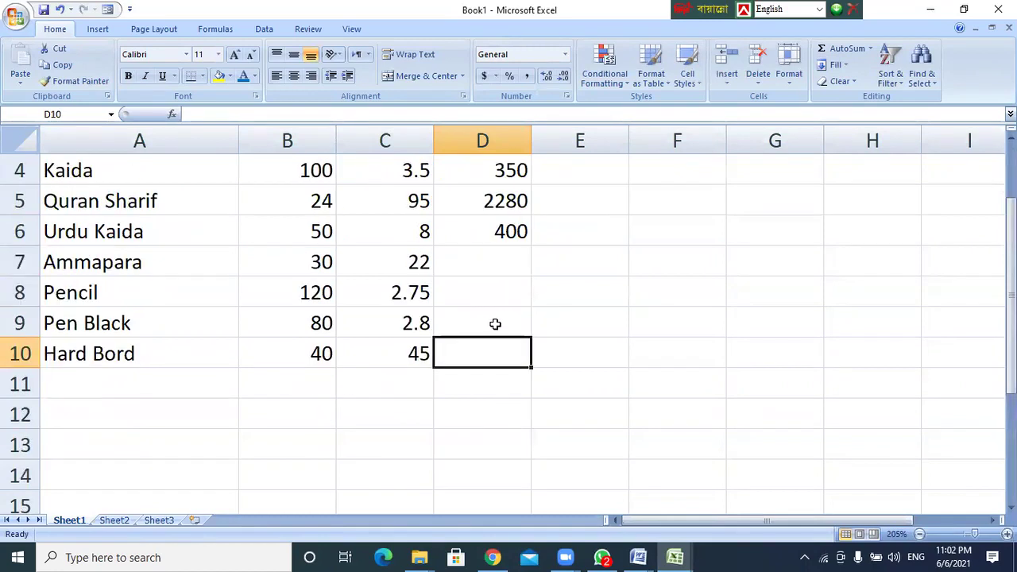
scroll(495, 324, "up", 1)
left_click_drag(477, 201, 489, 439)
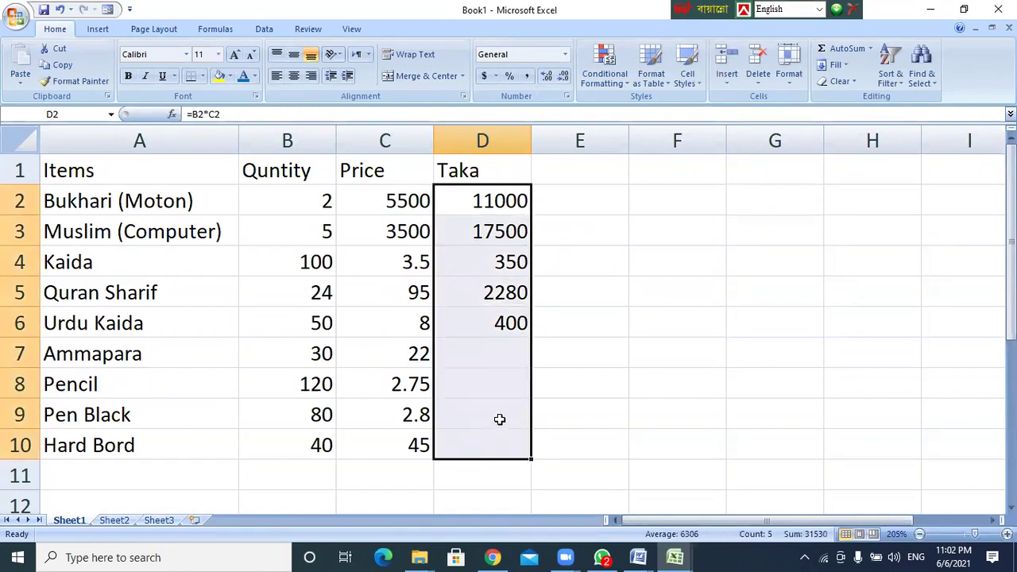
scroll(521, 417, "down", 1)
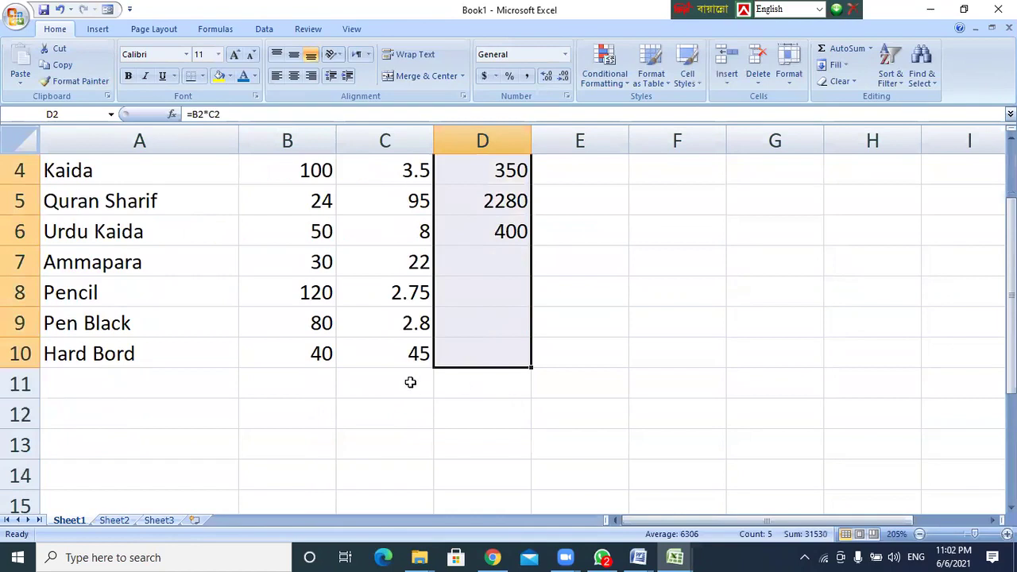
scroll(479, 230, "up", 1)
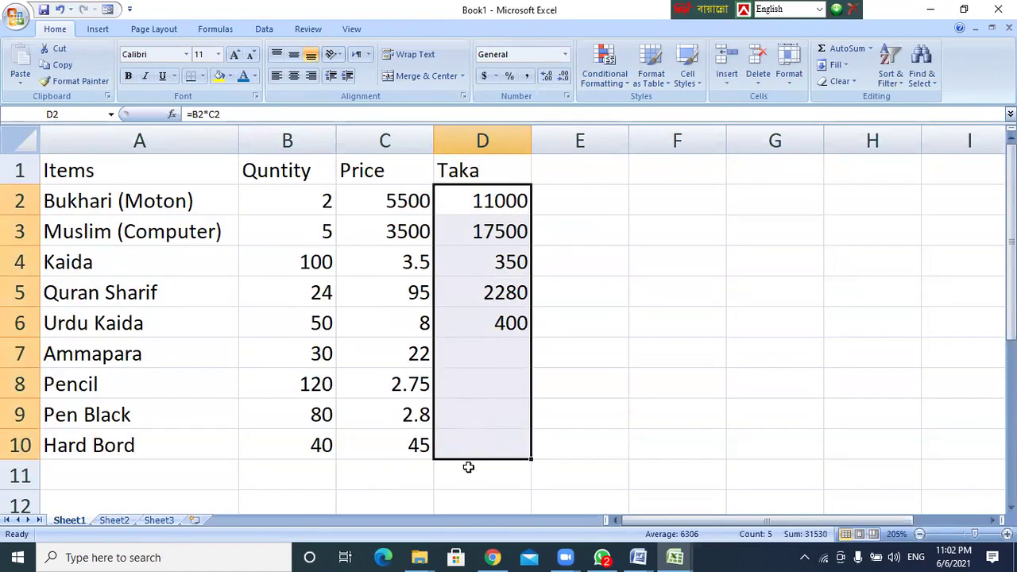
left_click(498, 205)
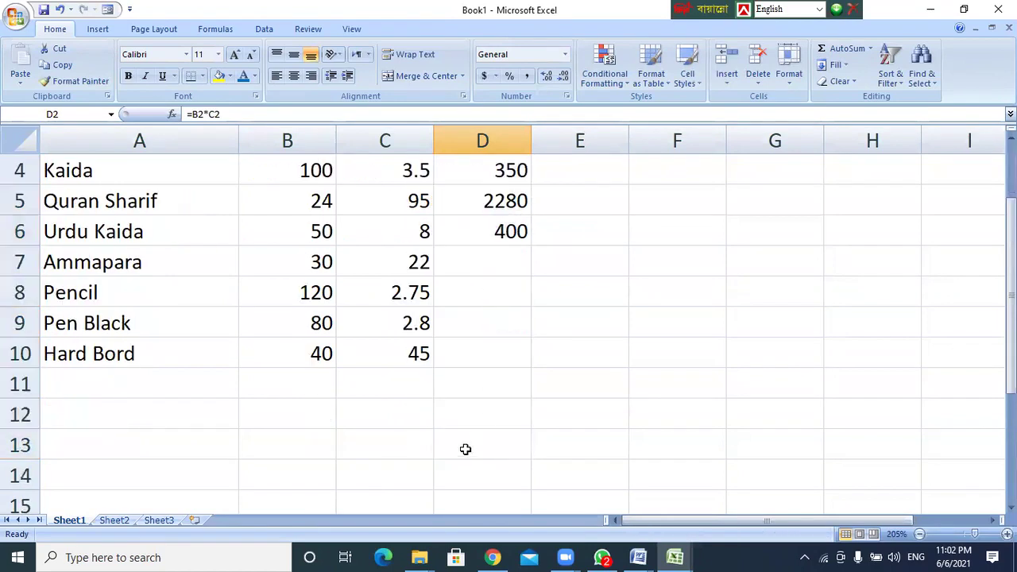
left_click(407, 387)
left_click(493, 384)
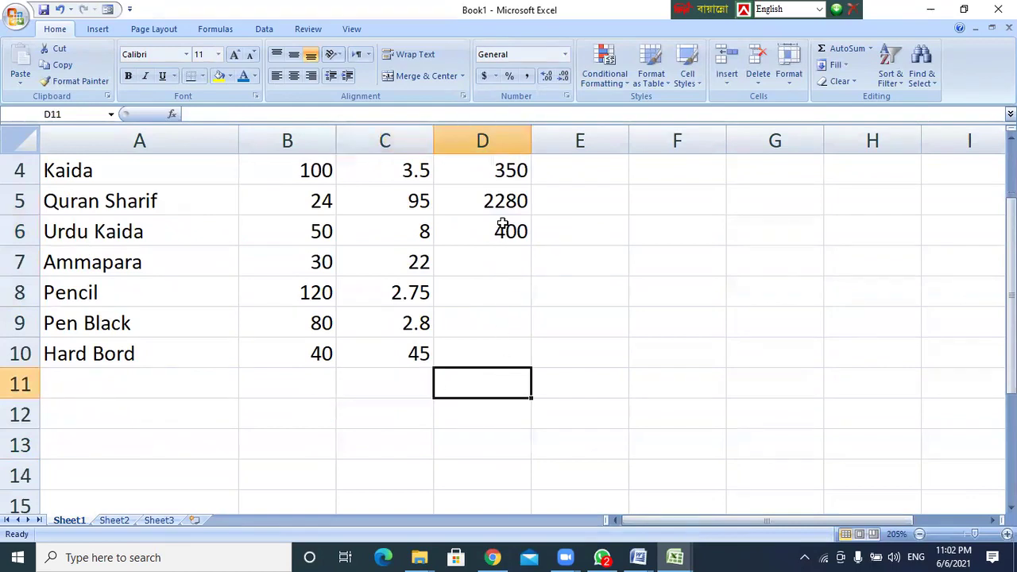
scroll(504, 383, "up", 1)
left_click(328, 204)
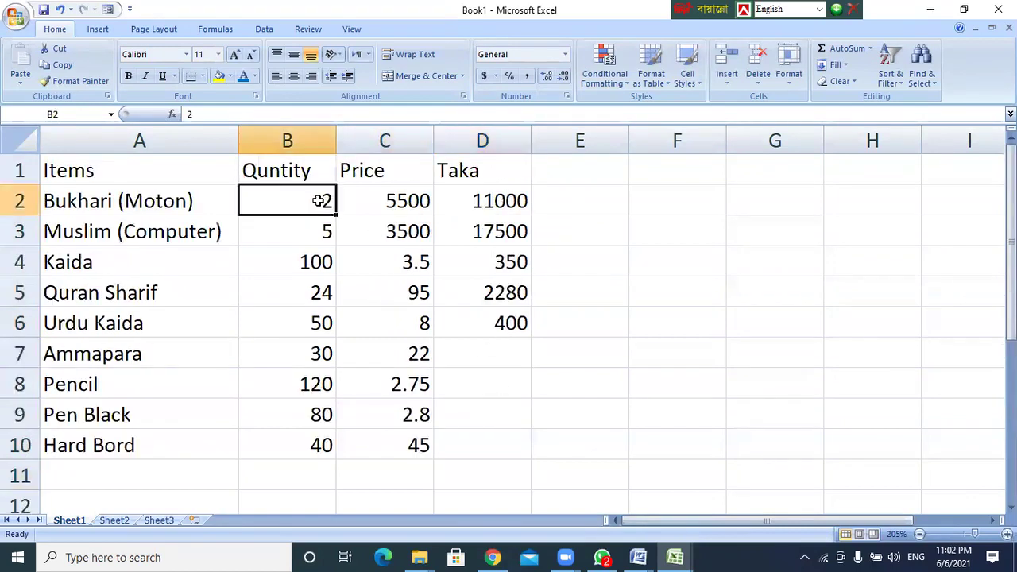
left_click(421, 203)
left_click(509, 201)
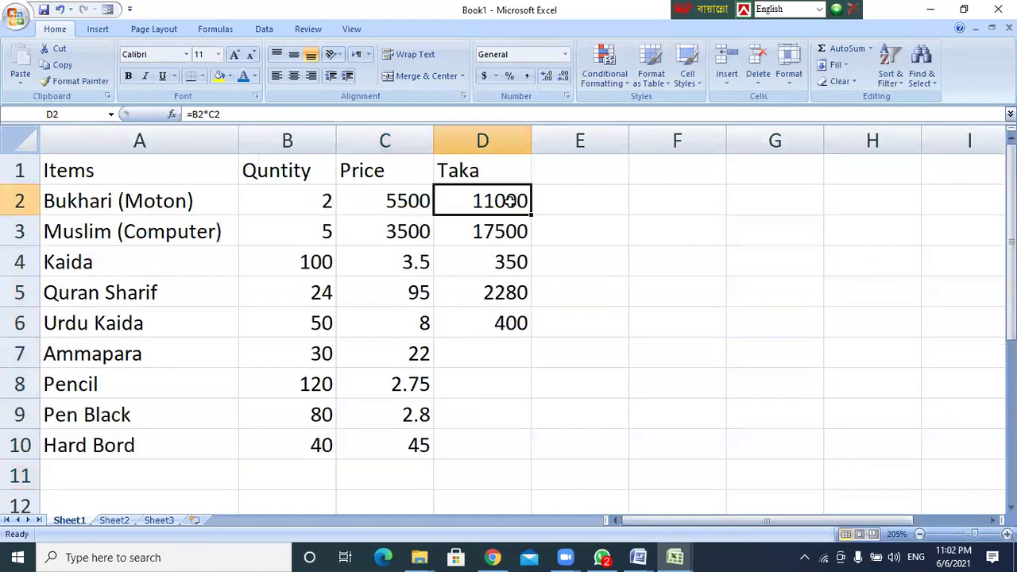
scroll(529, 337, "down", 1)
left_click(389, 375)
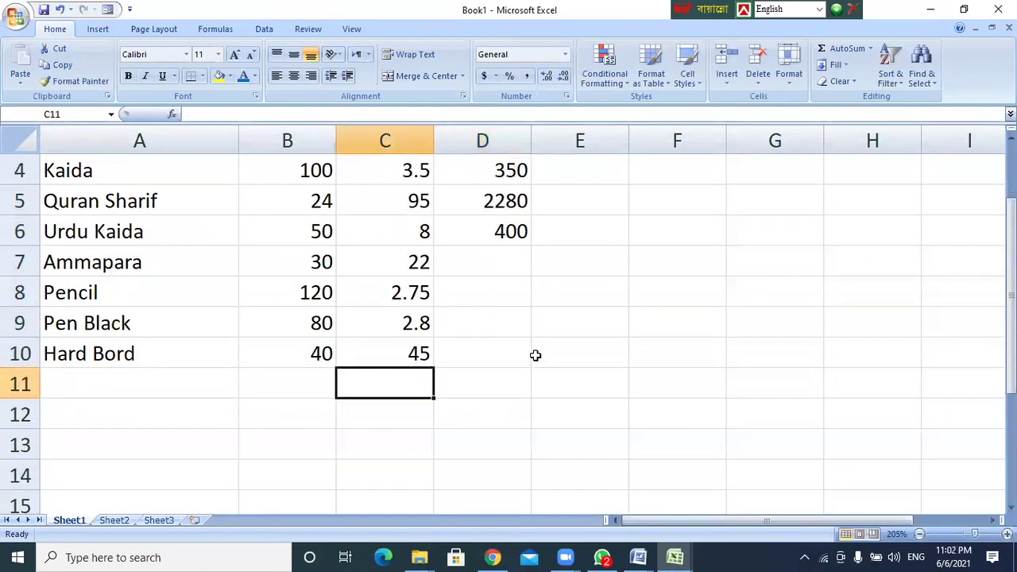
scroll(537, 318, "up", 1)
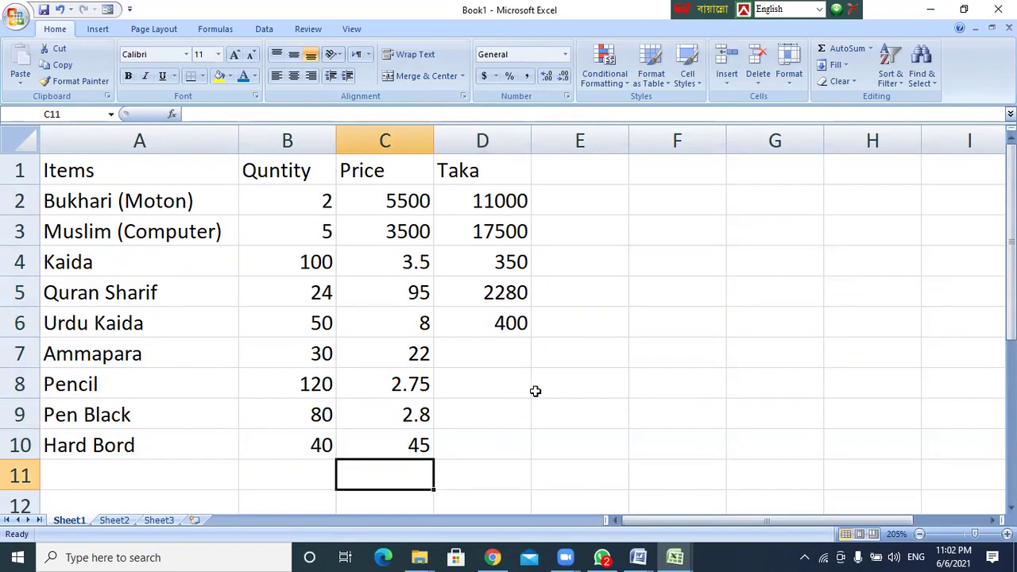
Clear the taka formulas from cells D2 to D6.
left_click_drag(512, 201, 508, 322)
key("Delete")
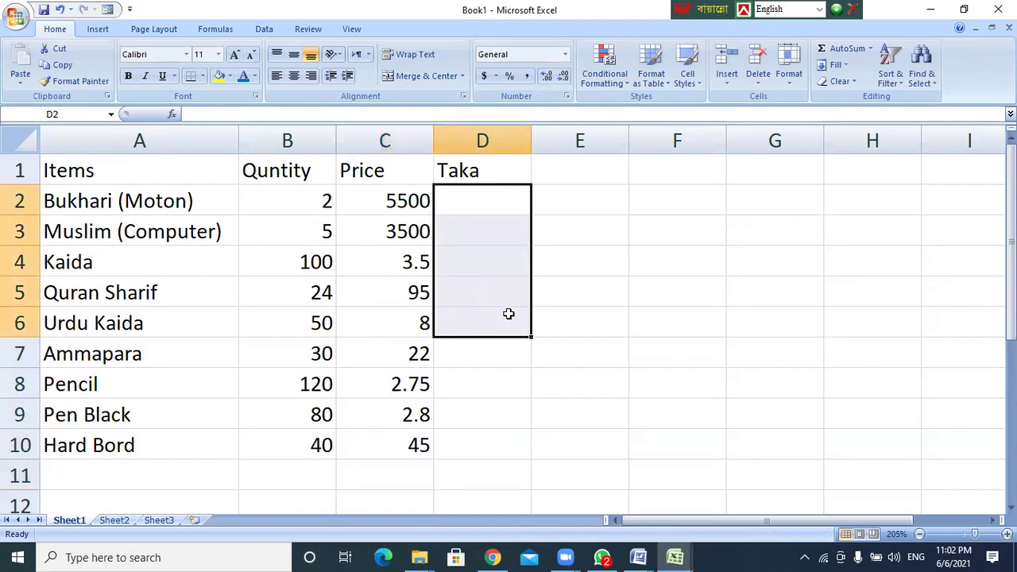
left_click(512, 375)
Calculate the taka for Bukhari (Moton) by entering the formula =b2*c2 in cell D2.
left_click(323, 201)
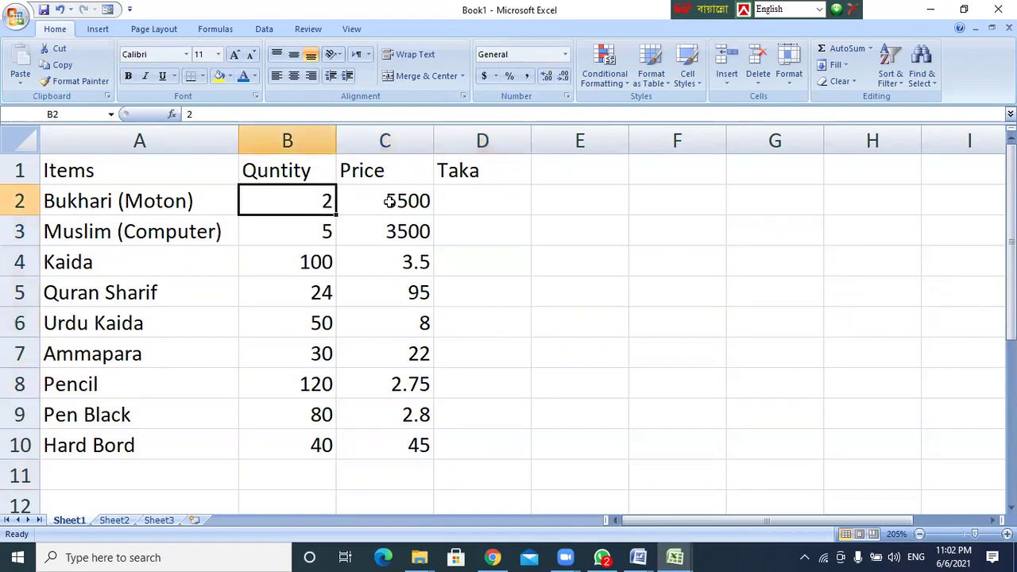
left_click(480, 196)
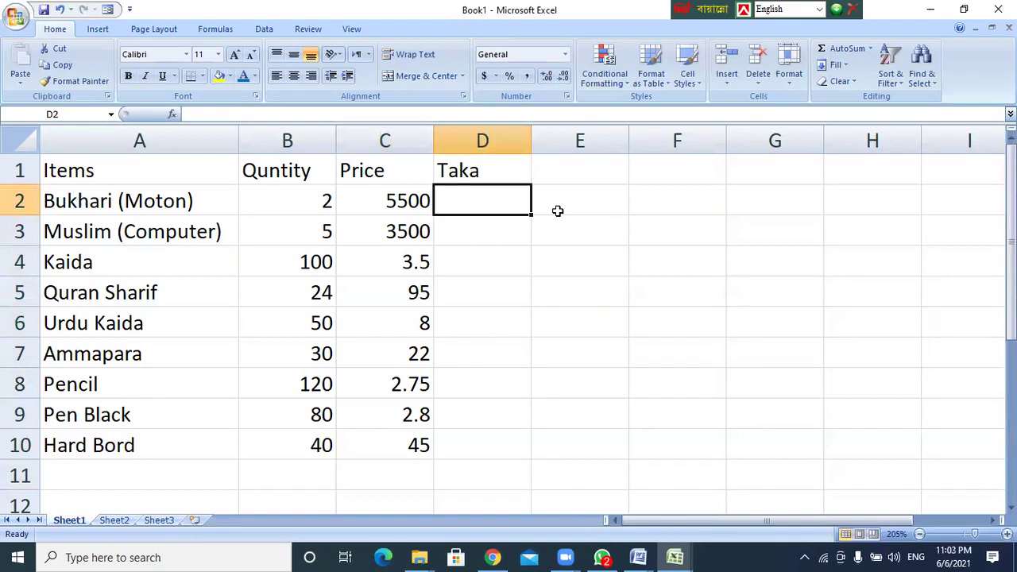
type("=")
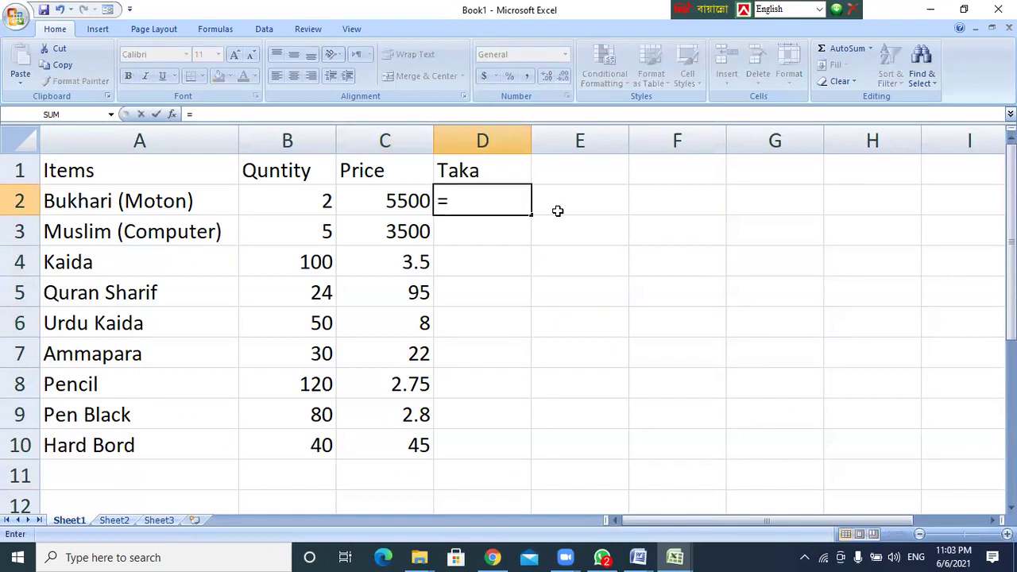
type("b2*")
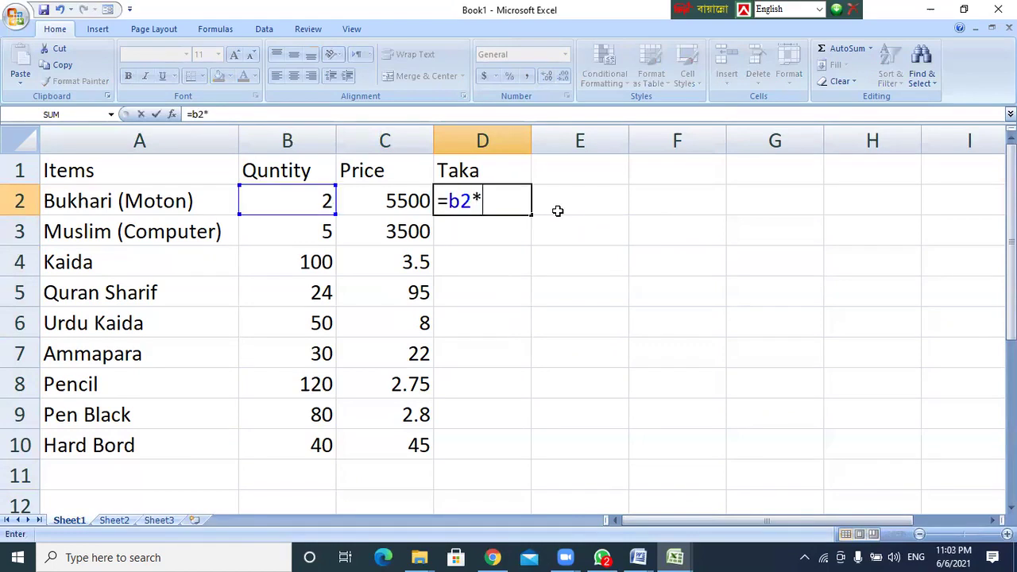
type("c2")
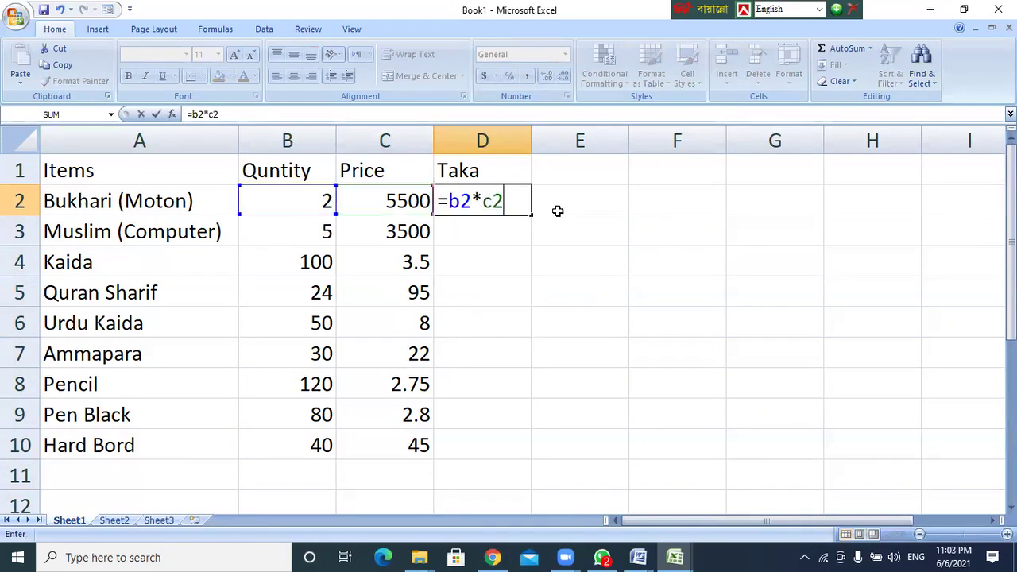
key("Return")
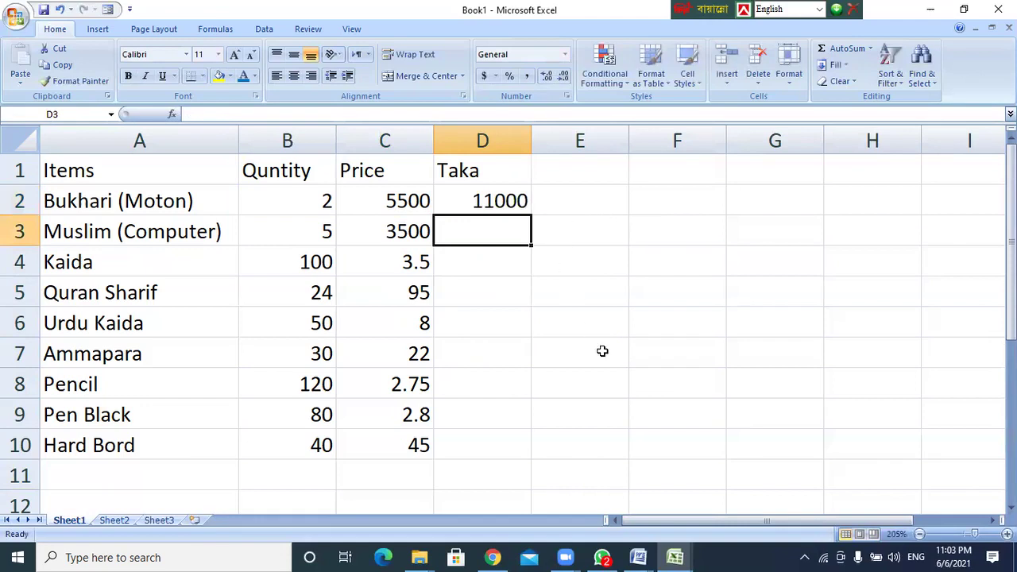
Fill the taka formula from cell D2 down through D10 to calculate every remaining item.
left_click(488, 201)
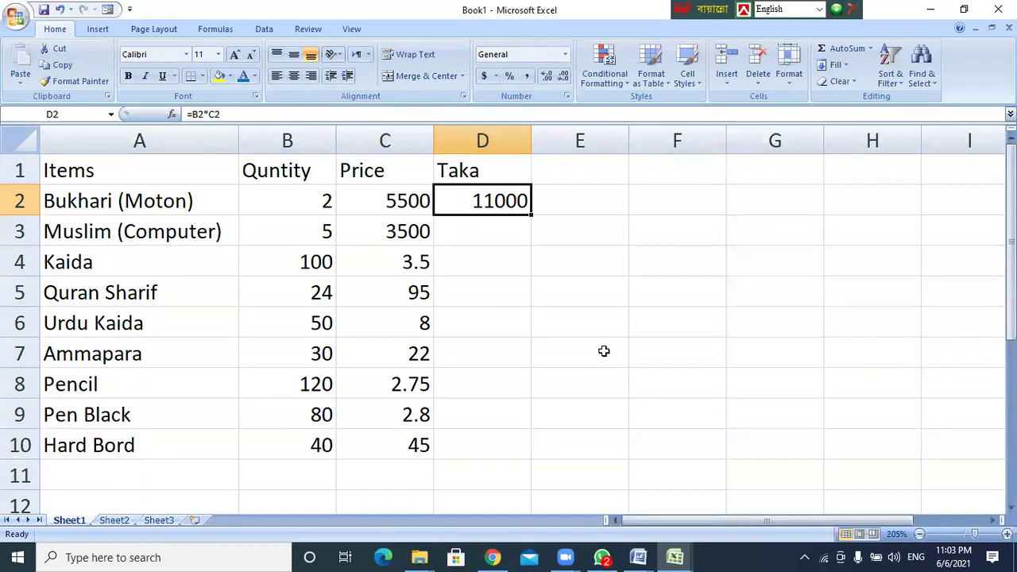
scroll(682, 330, "up", 11)
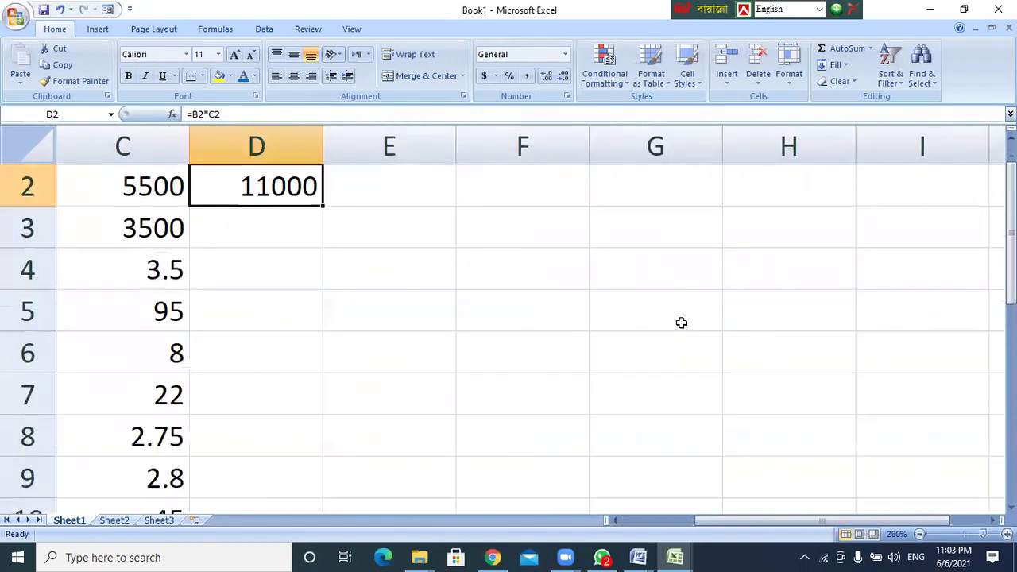
scroll(612, 340, "up", 2)
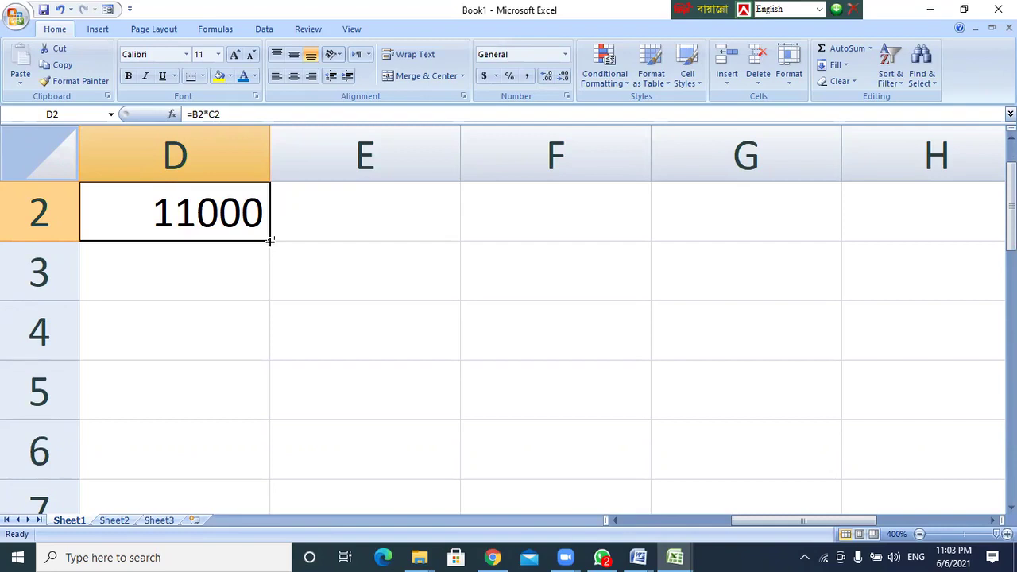
scroll(347, 287, "down", 15, "ctrl")
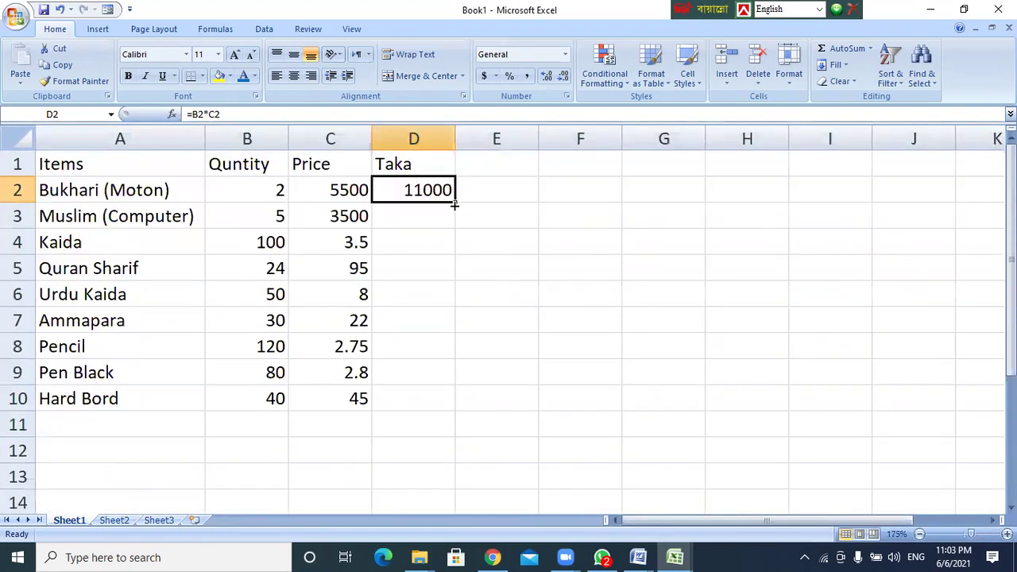
left_click_drag(454, 203, 454, 204)
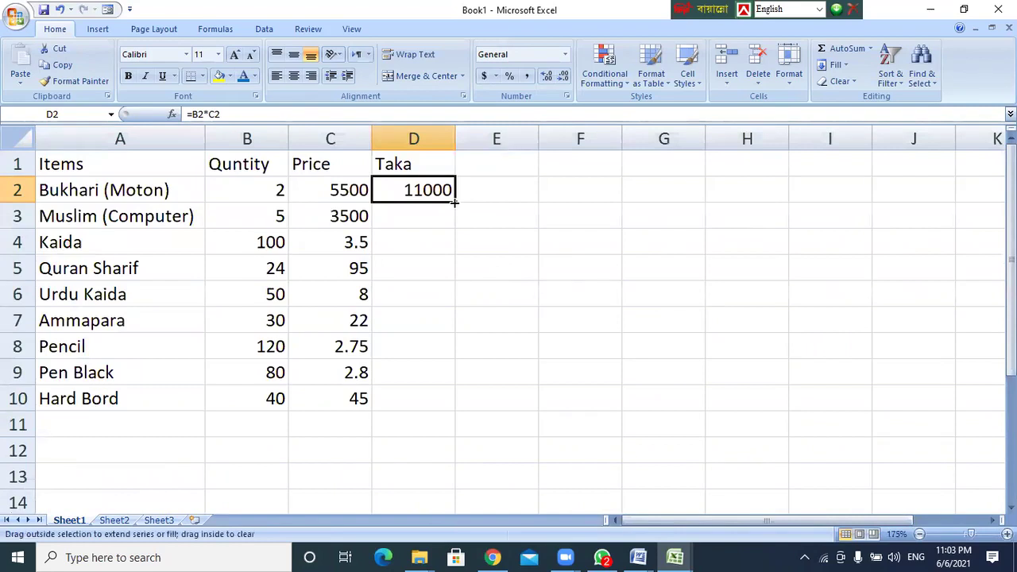
left_click_drag(455, 203, 429, 408)
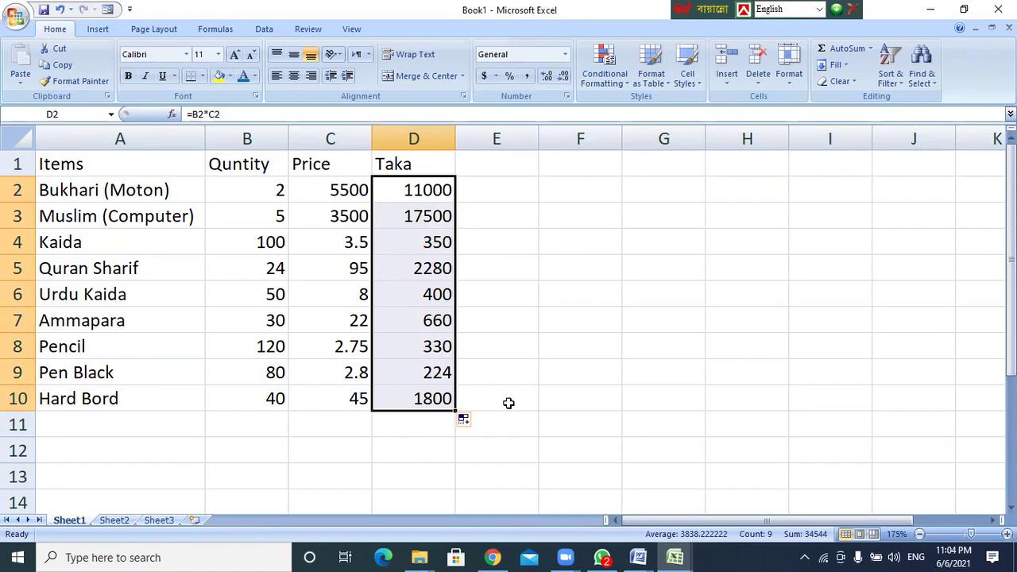
left_click(541, 304)
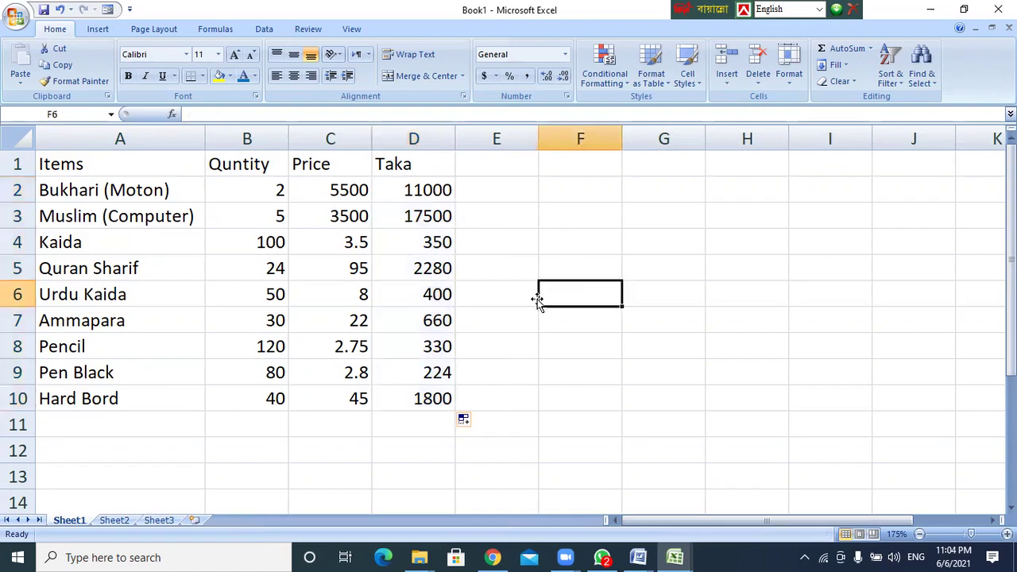
Review the filled taka cells D2 to D10, comparing quantity, price and taka for the Urdu Kaida and Kaida rows.
left_click(422, 190)
left_click_drag(422, 190, 414, 398)
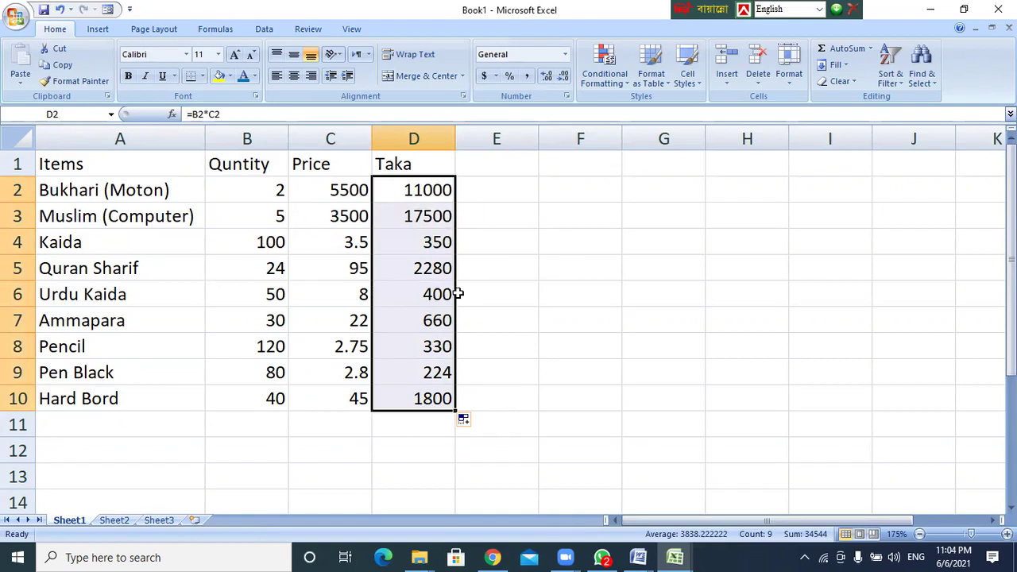
left_click(501, 274)
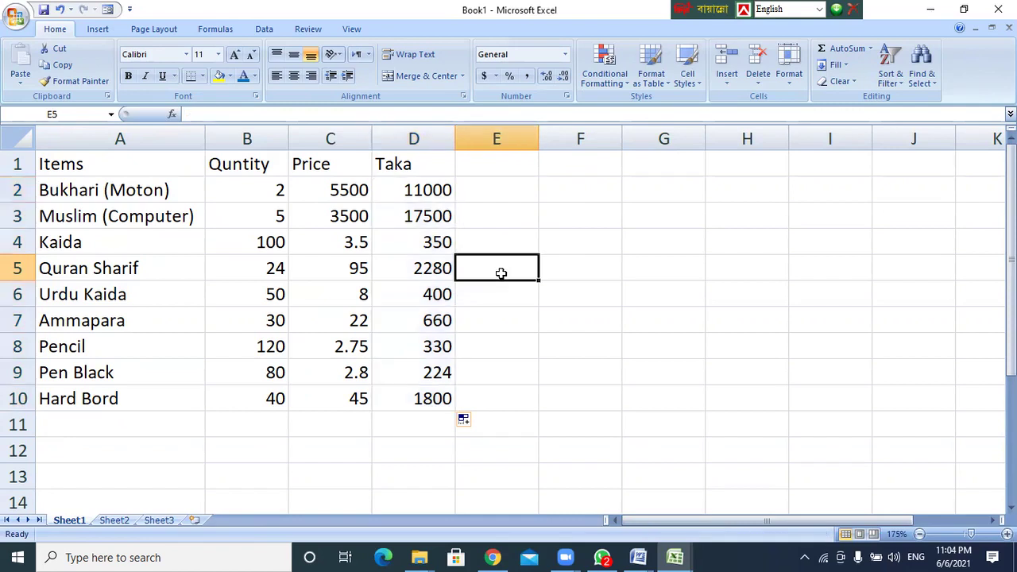
left_click(423, 190)
left_click_drag(458, 202, 431, 397)
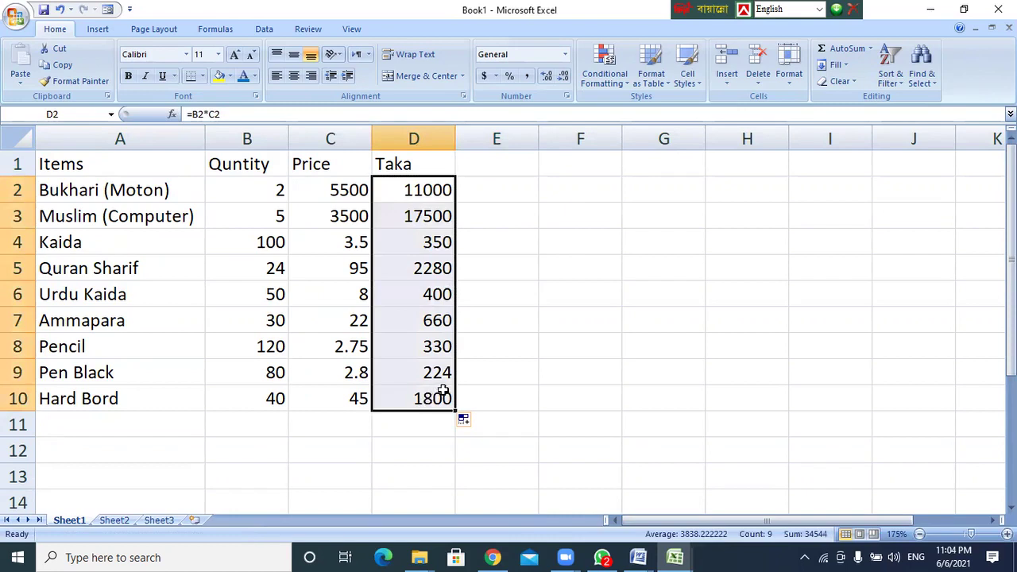
left_click(540, 379)
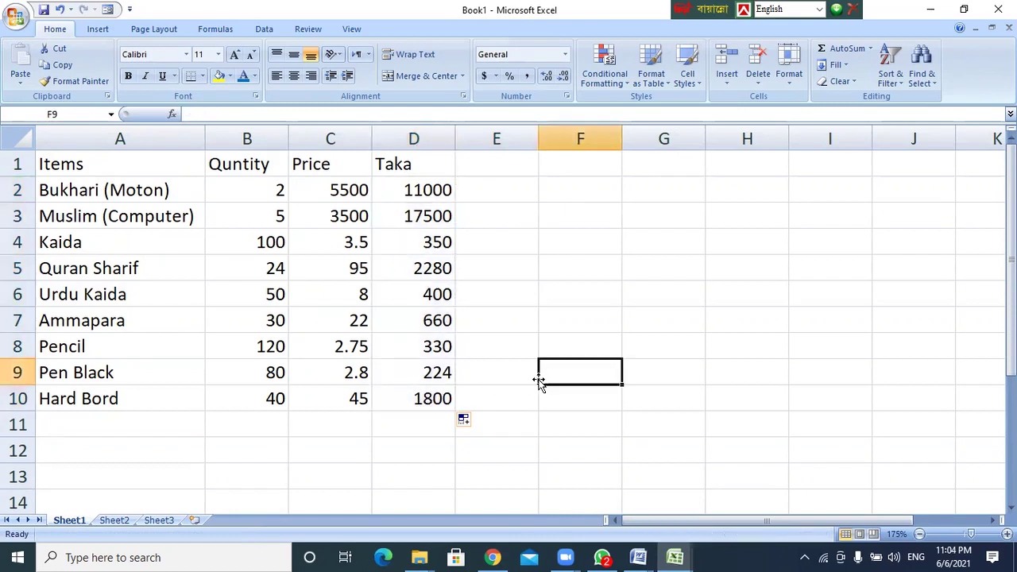
left_click(426, 398)
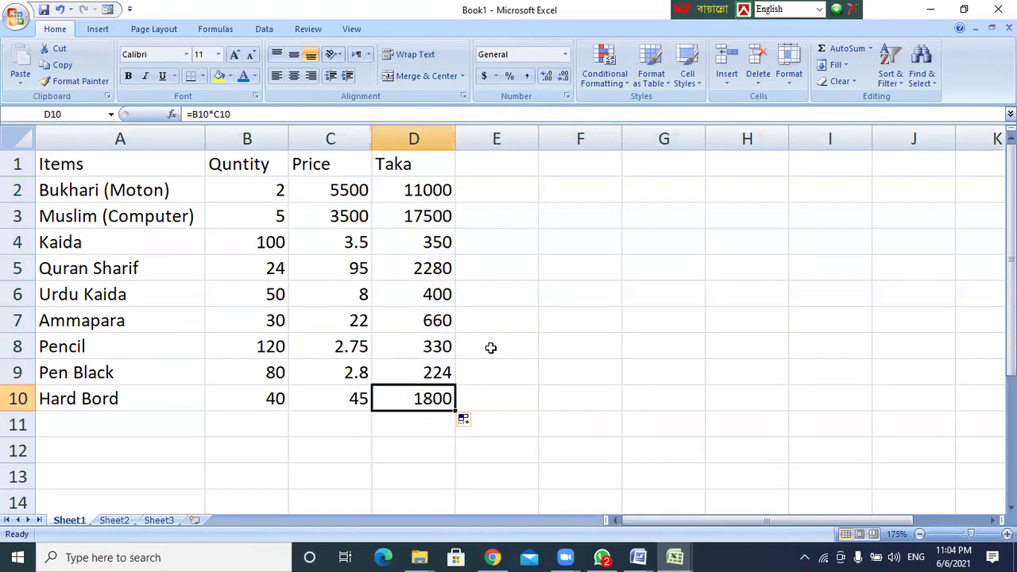
left_click(353, 296)
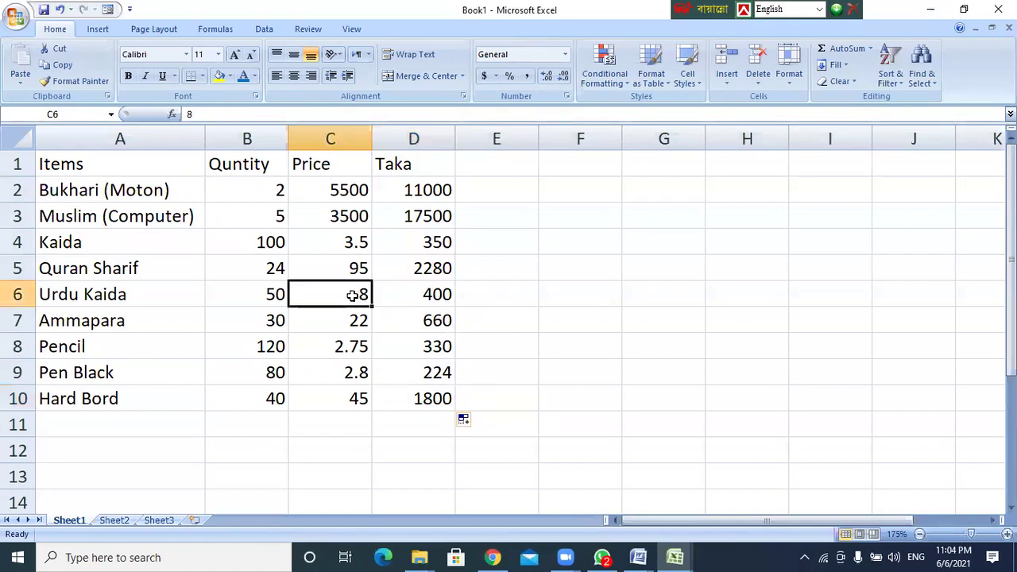
left_click(271, 294)
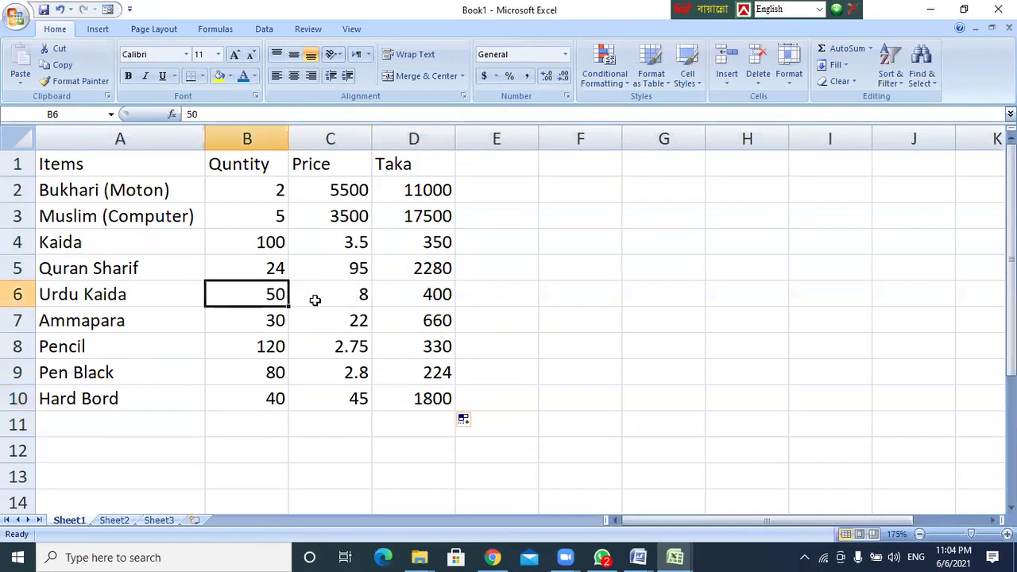
left_click(358, 295)
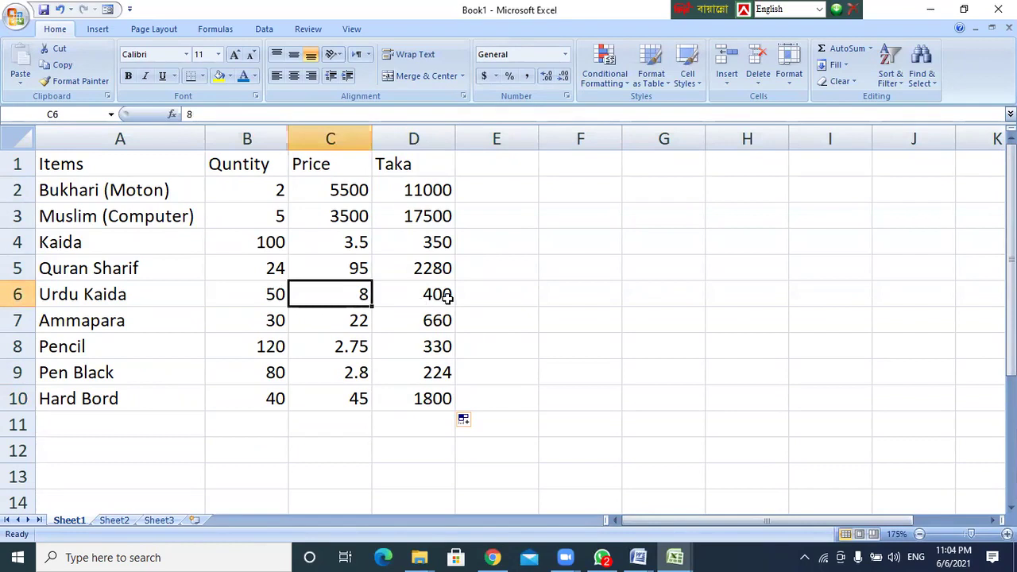
left_click(447, 295)
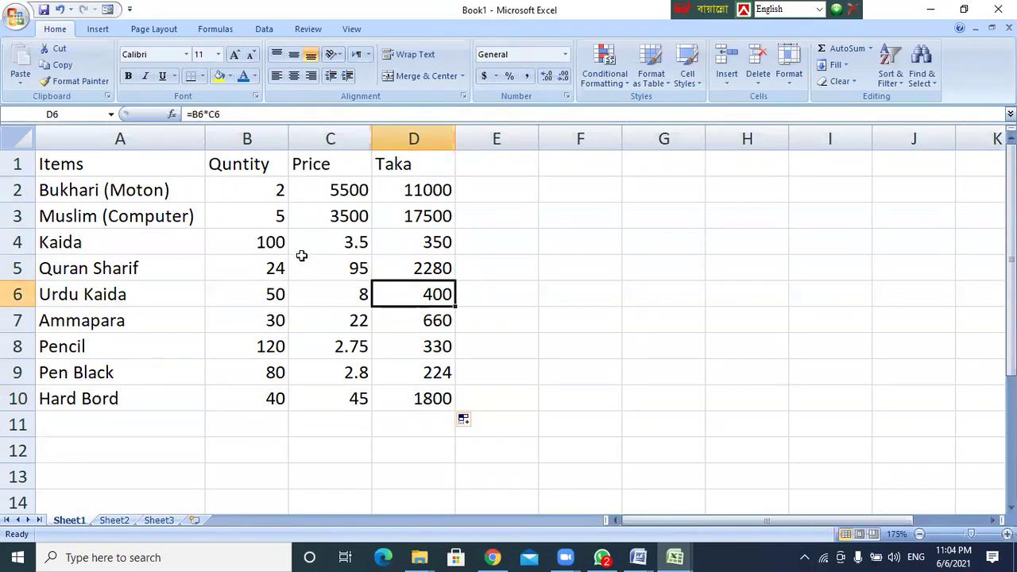
left_click(267, 241)
left_click(357, 242)
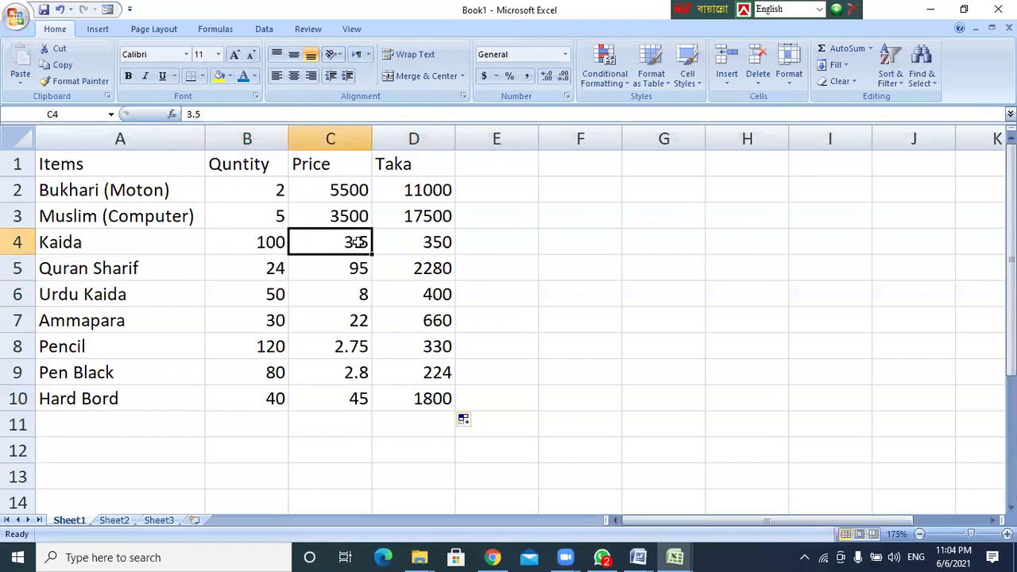
left_click(439, 243)
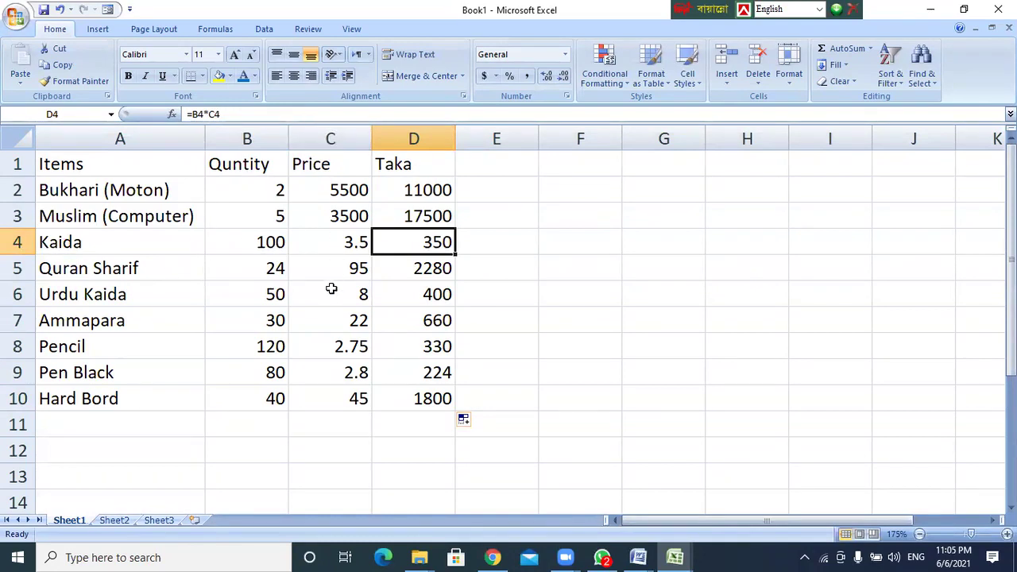
Inspect the filled formulas in individual taka cells and check which quantity and price cells each one references.
left_click(437, 348)
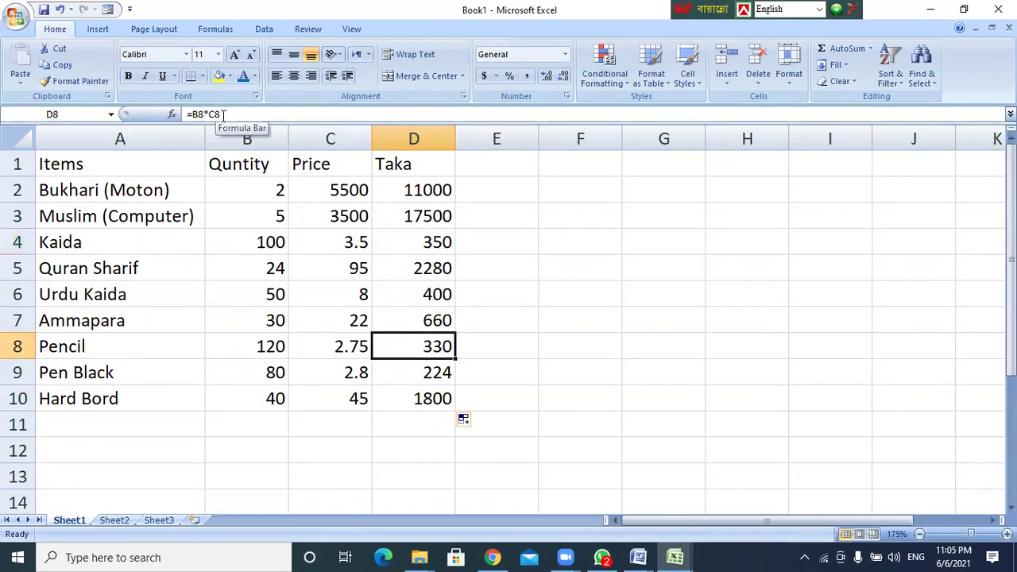
left_click(438, 371)
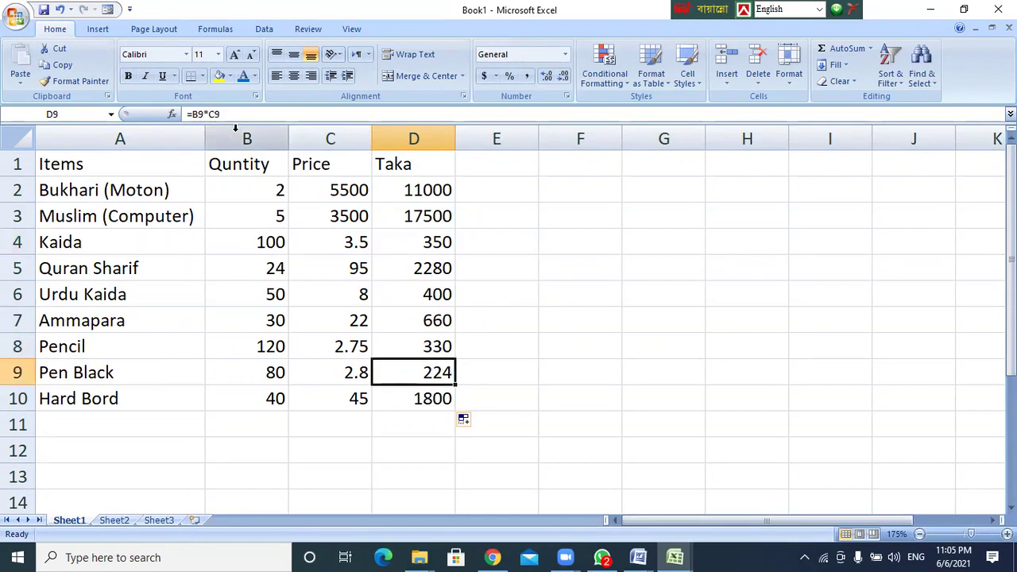
left_click(440, 270)
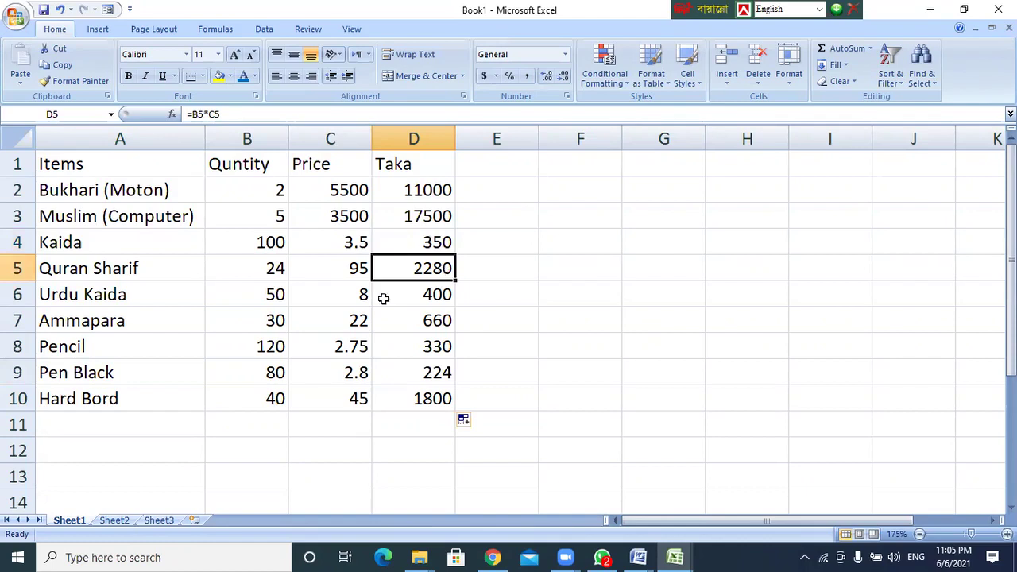
left_click(427, 399)
left_click(426, 193)
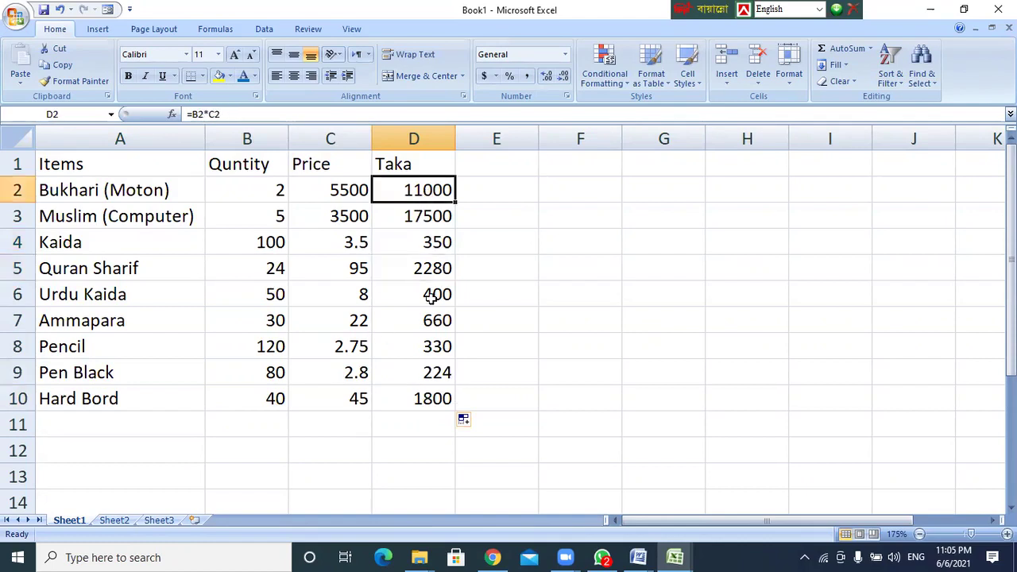
left_click(426, 399)
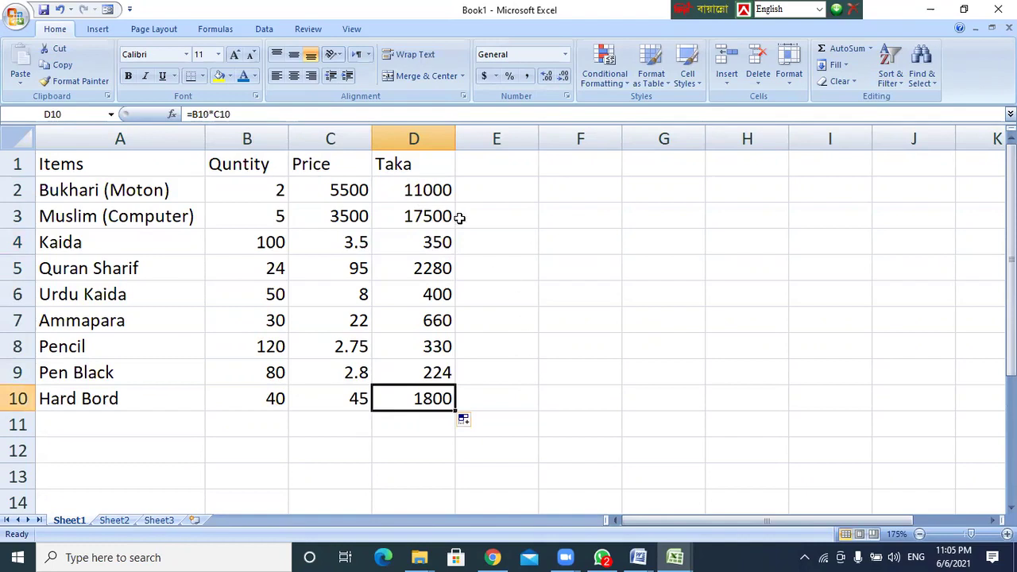
left_click(281, 193)
left_click(439, 193)
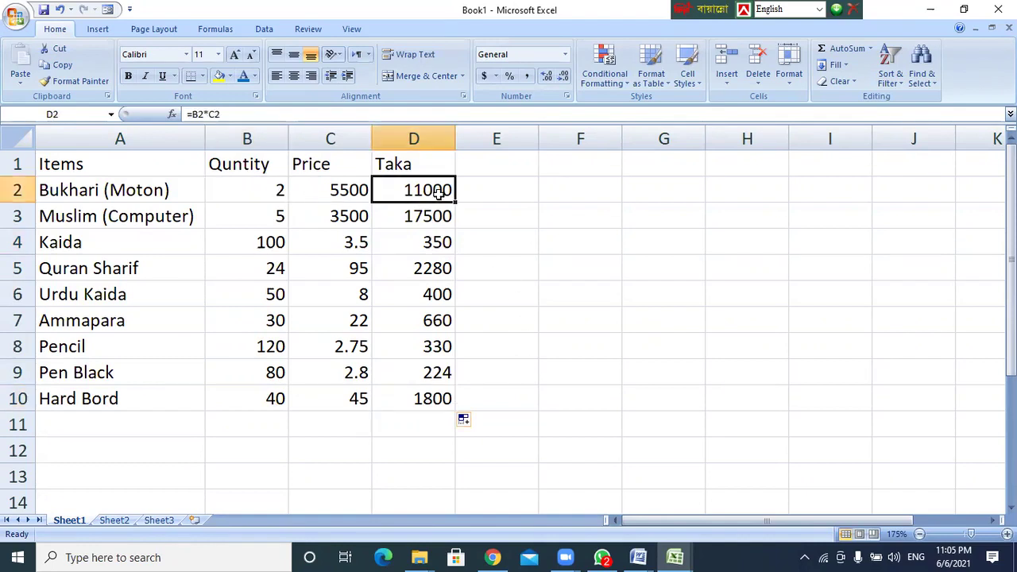
left_click(572, 190)
left_click(334, 216)
left_click(586, 212)
left_click(548, 243)
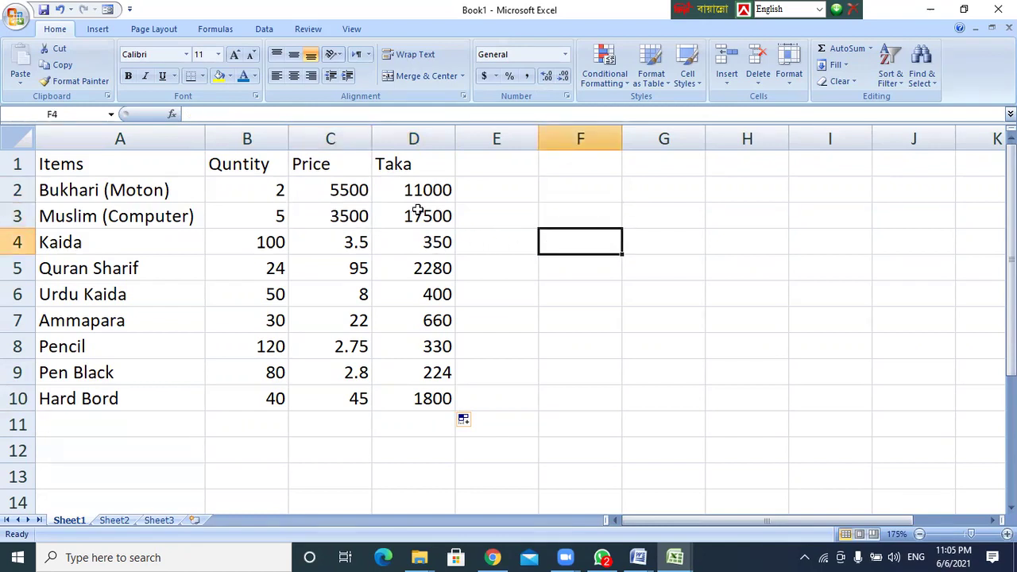
left_click_drag(411, 191, 406, 397)
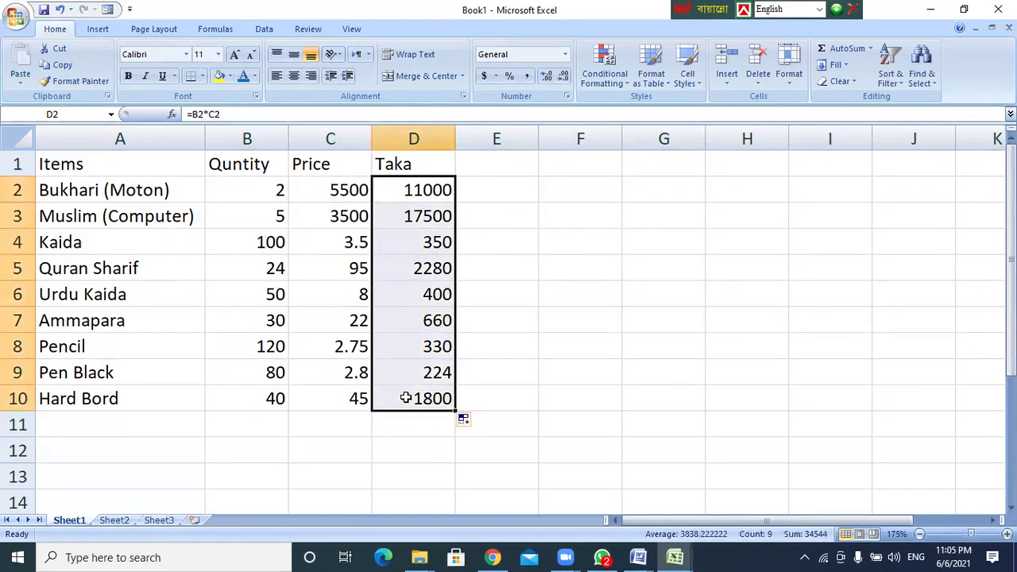
Add the label "total Tk" in cell C11, below the price column.
left_click(340, 422)
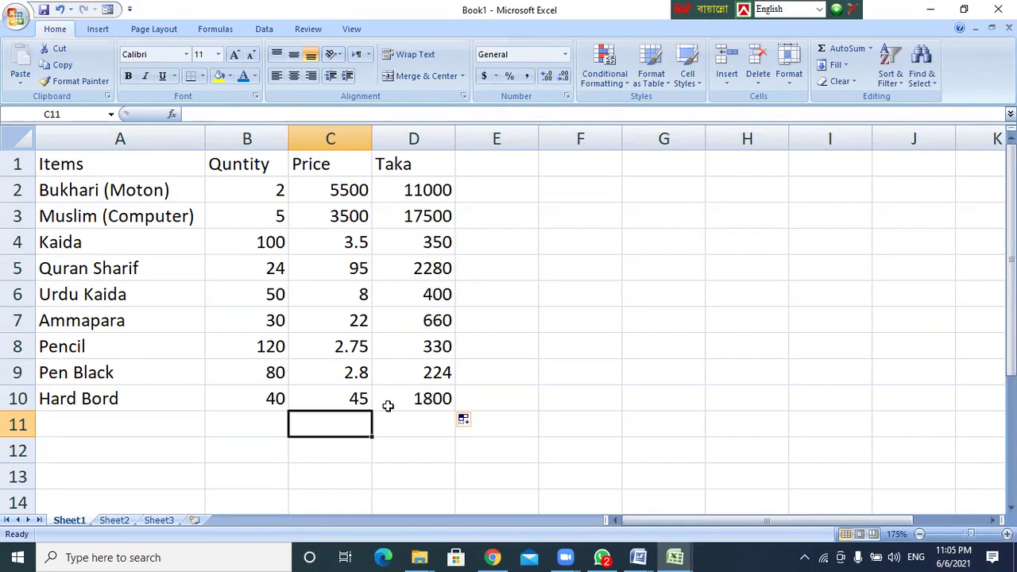
type("o")
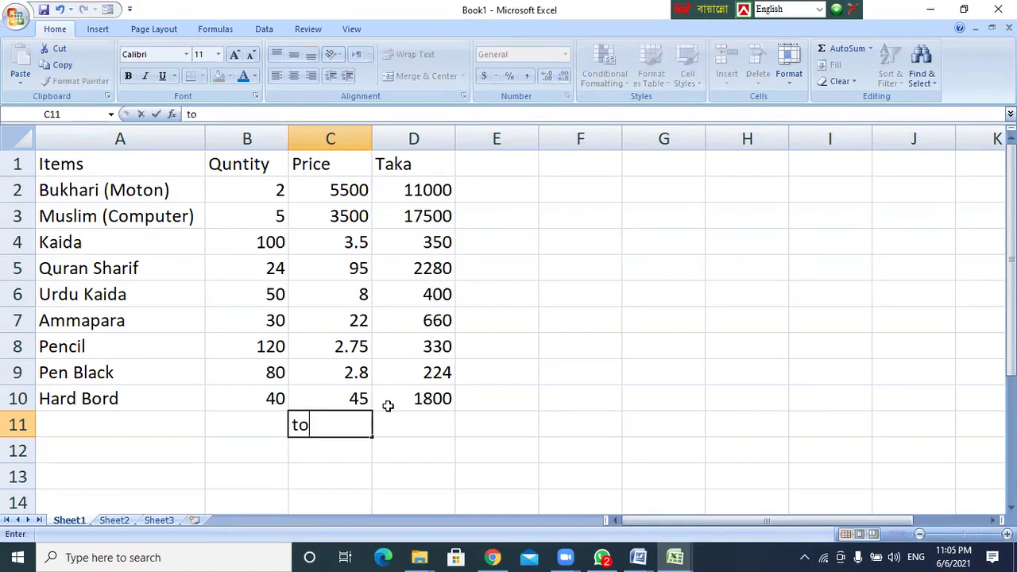
type("tal Tk")
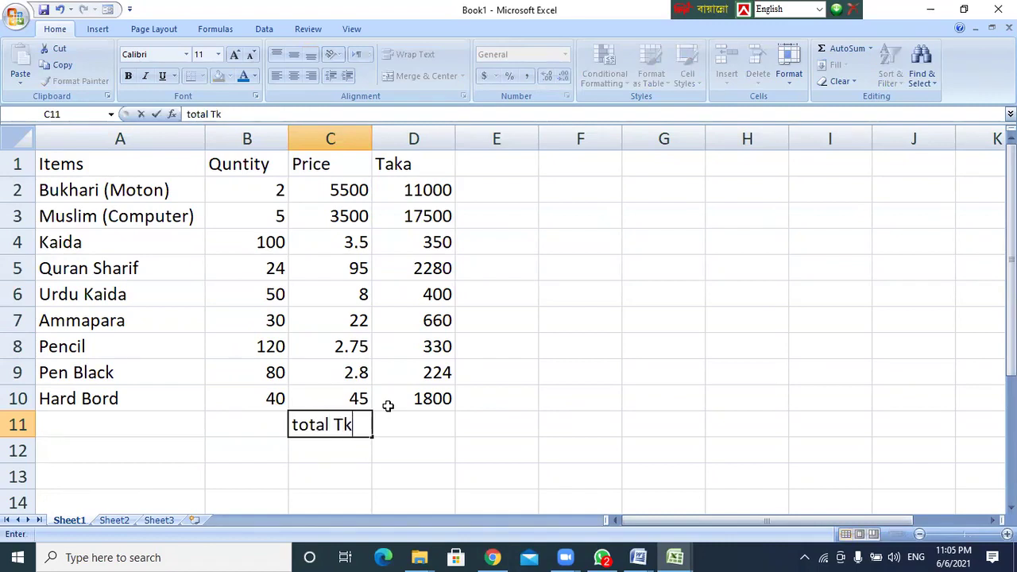
key("Tab")
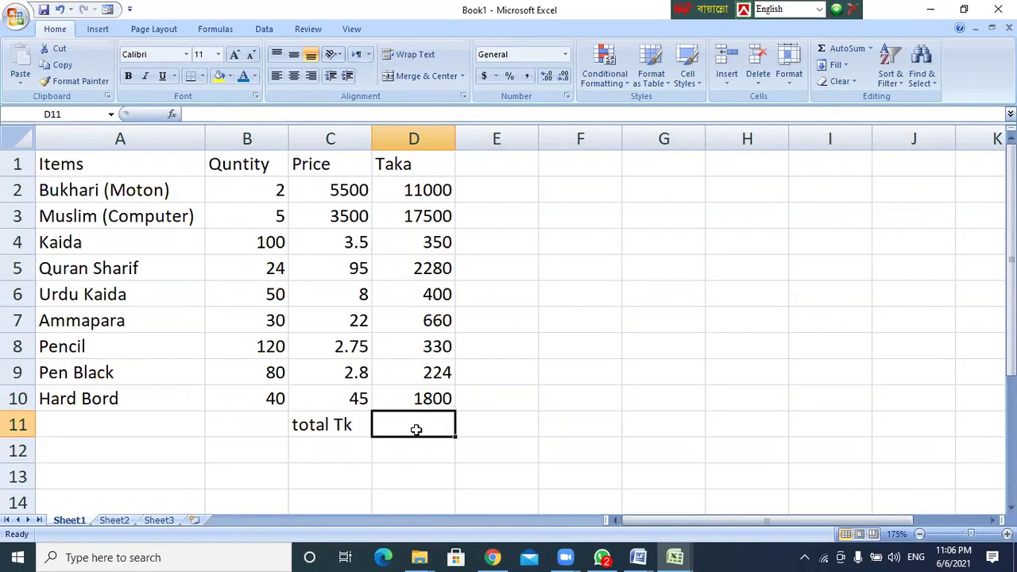
Calculate the total taka in cell D11 with the formula =d2+d3+d4+d5+d6+d7+d8+d9+d10.
type("=")
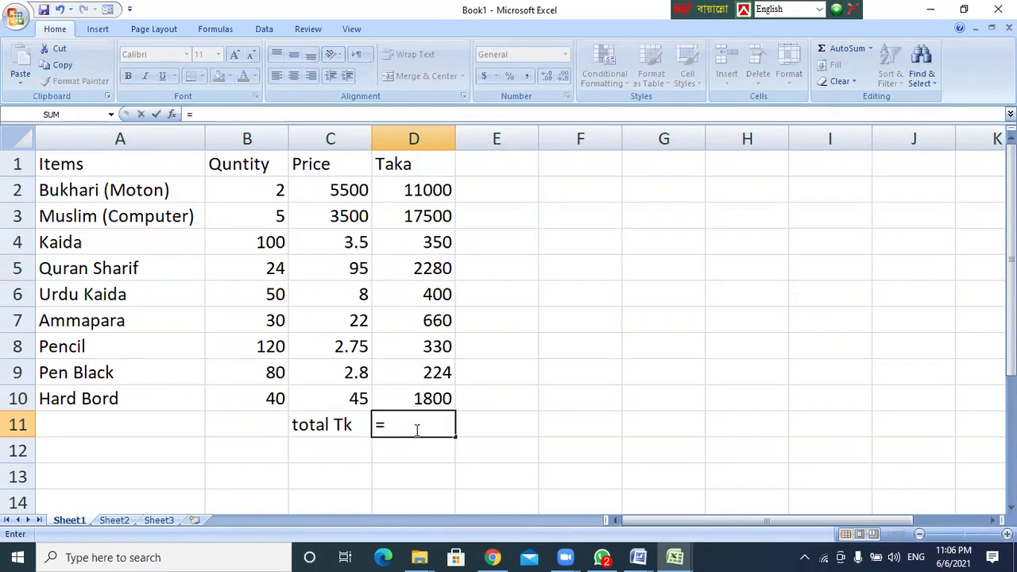
type("d2")
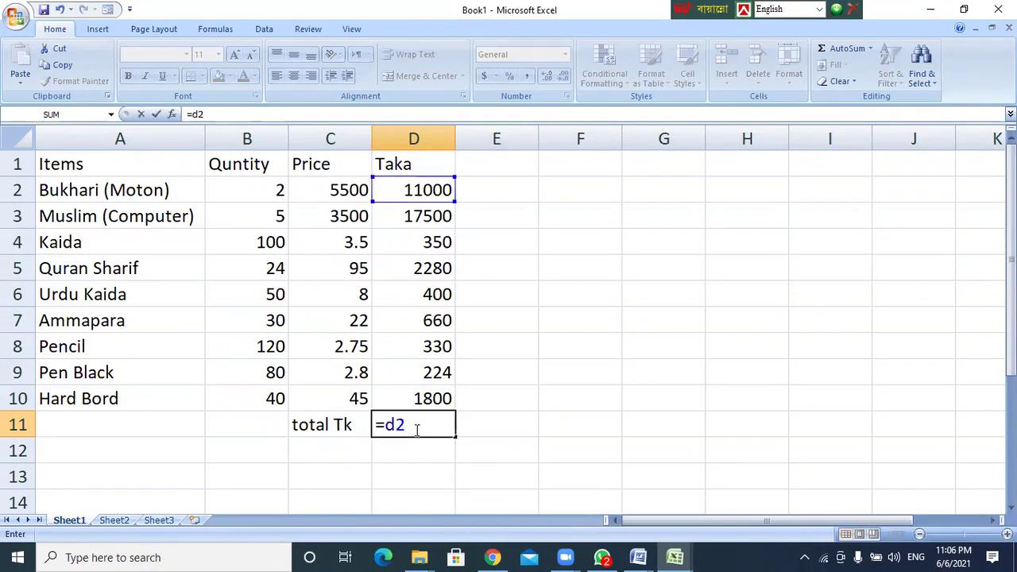
type("+d3+d4+d5+d6+d7+d")
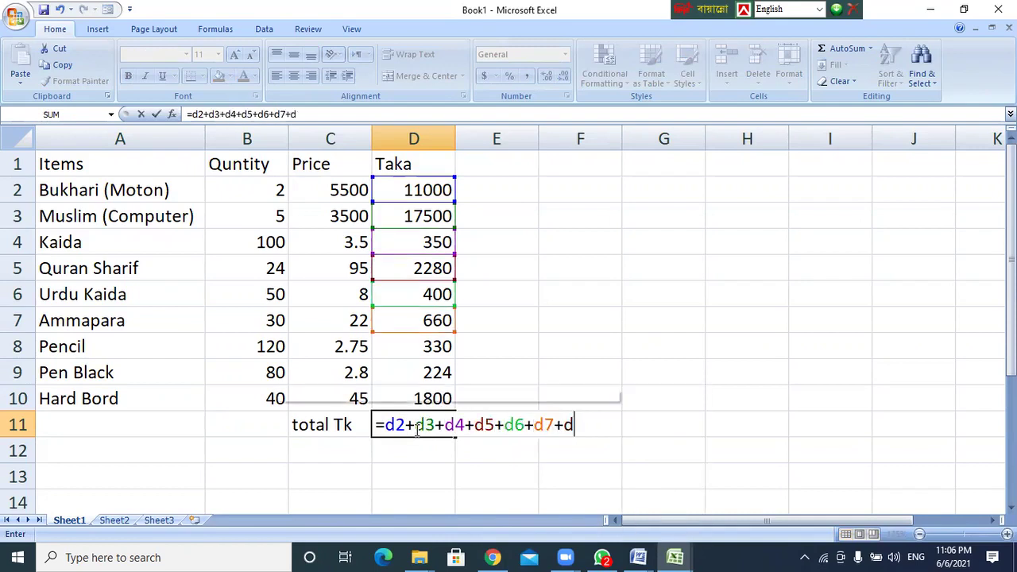
type("8+d89")
key("BackSpace")
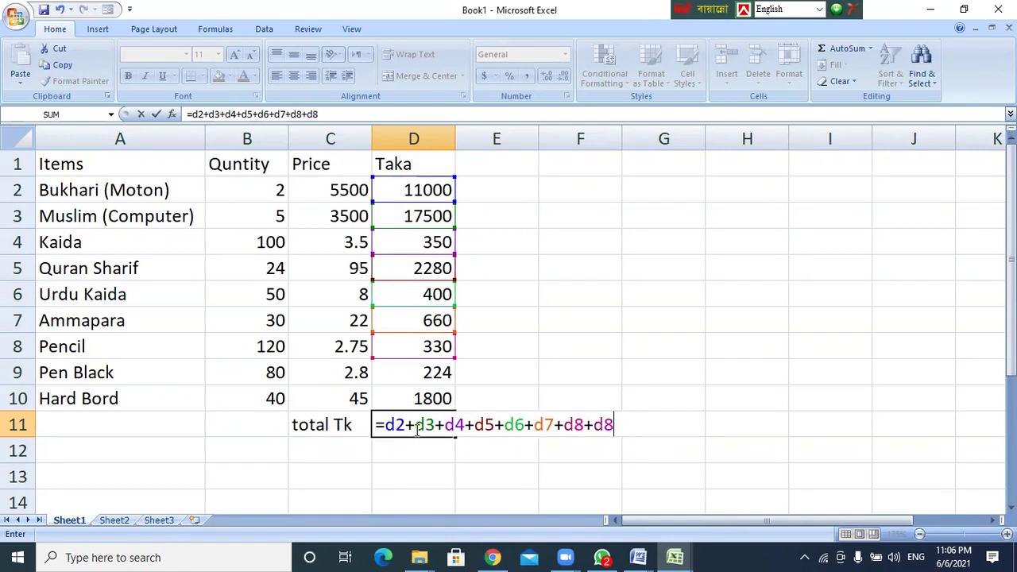
key("BackSpace")
type("9")
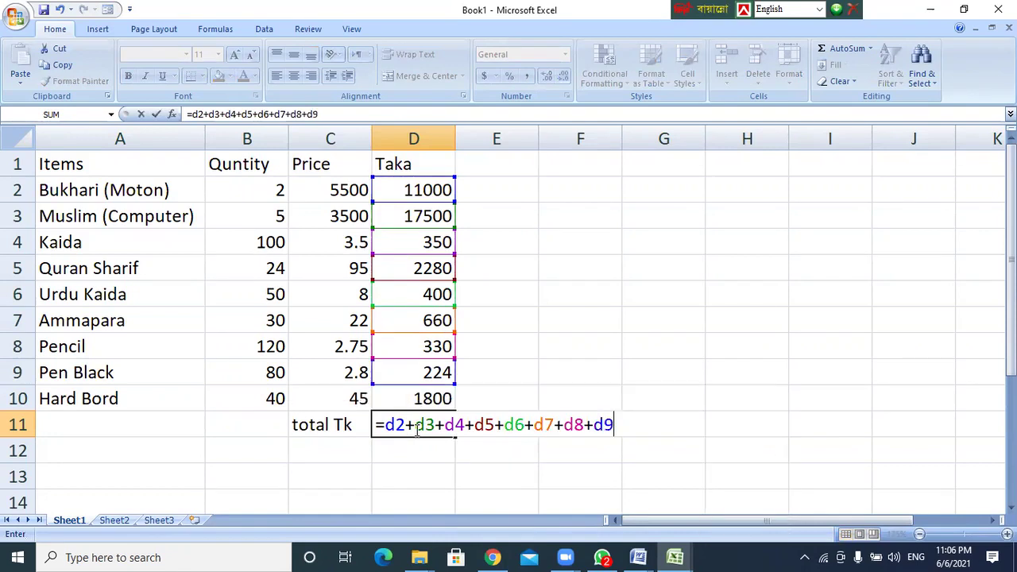
type("+d10")
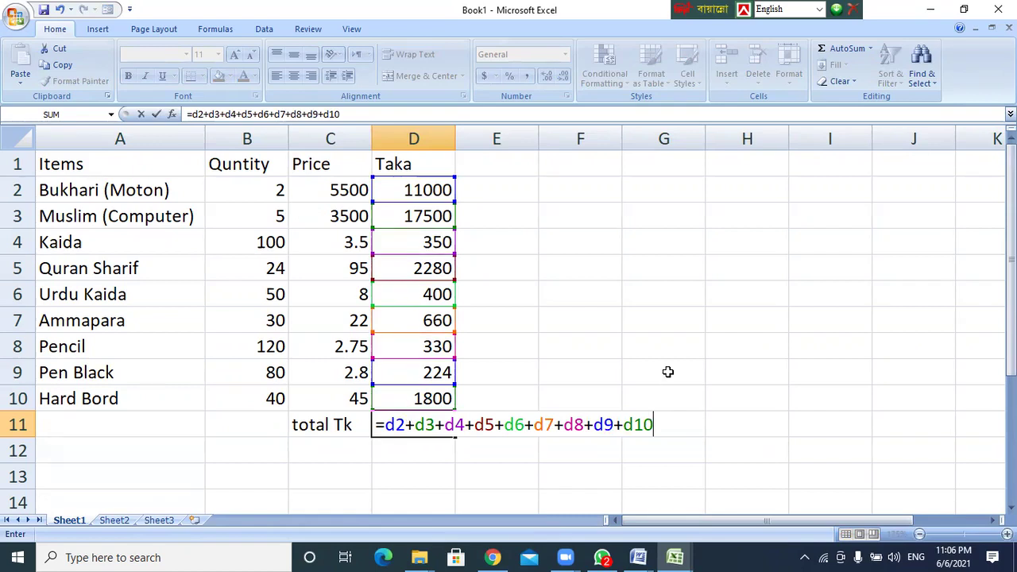
key("Return")
Format the total in cell D11 with a red font colour and bold.
left_click(410, 427)
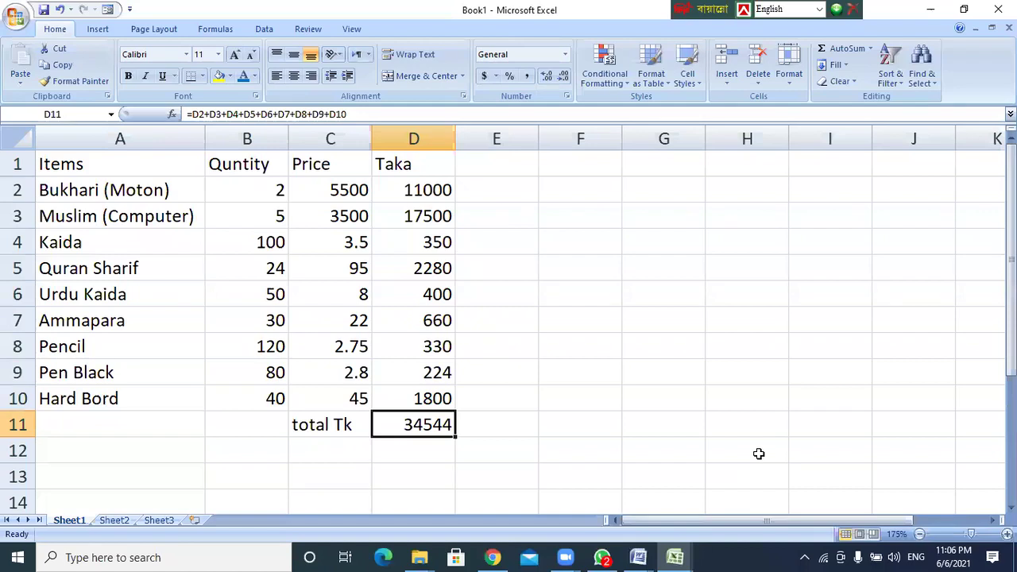
left_click(254, 76)
left_click(255, 205)
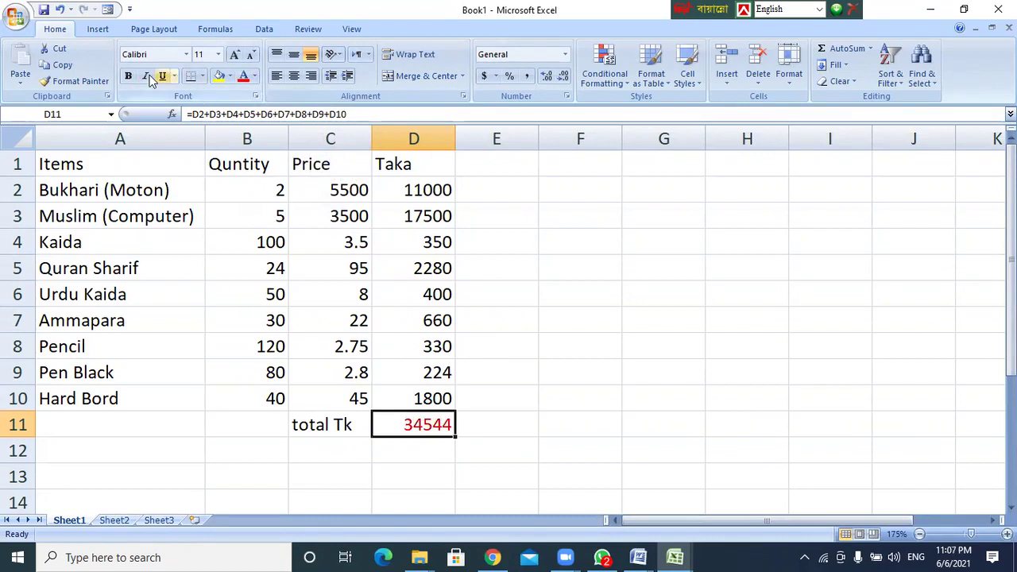
scroll(543, 290, "up", 8, "ctrl")
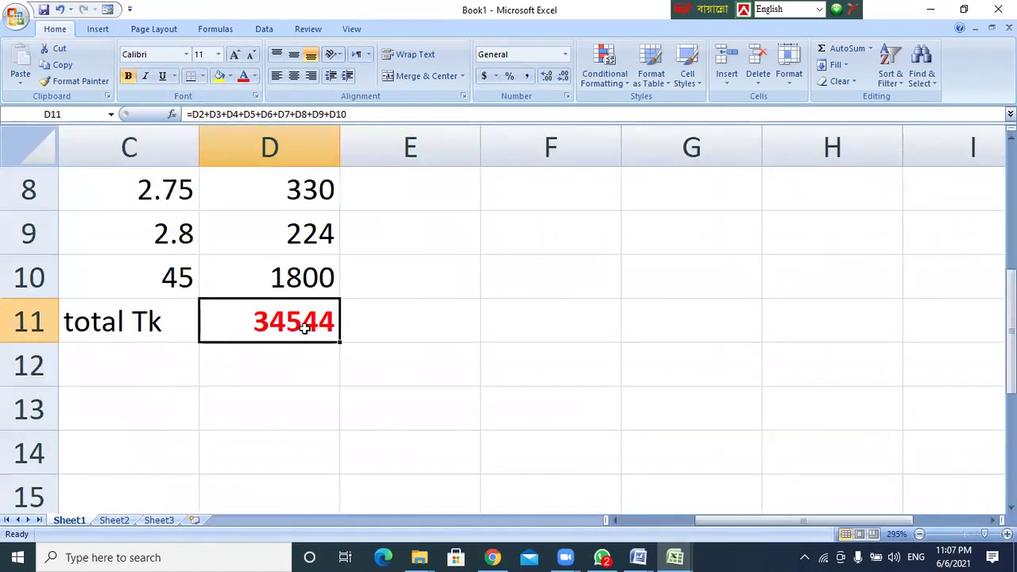
scroll(477, 321, "down", 12, "ctrl")
scroll(393, 344, "up", 3, "ctrl")
scroll(394, 346, "up", 1, "ctrl")
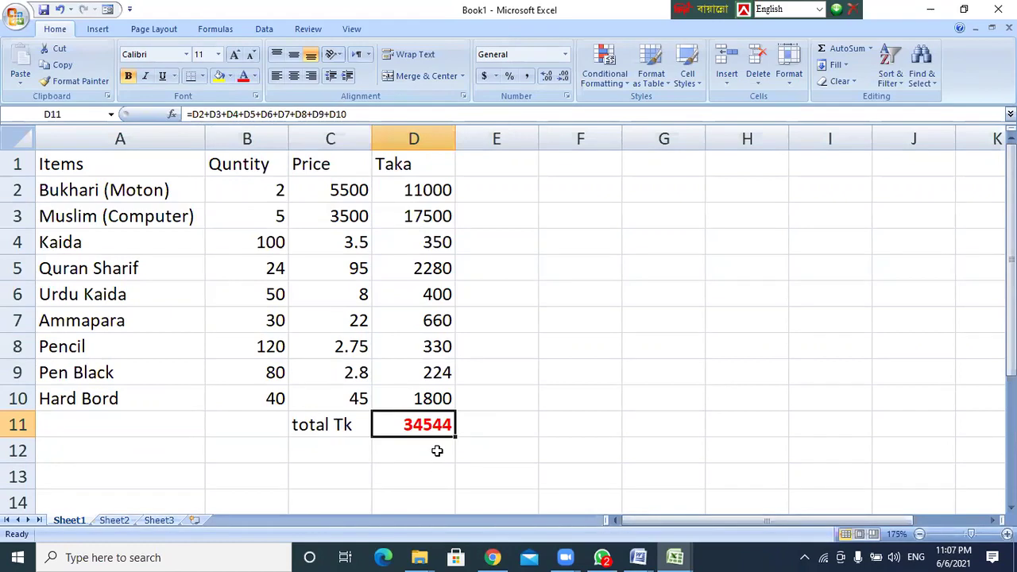
Replace the total in cell D11 with the formula =sum(d2:d10).
key("Delete")
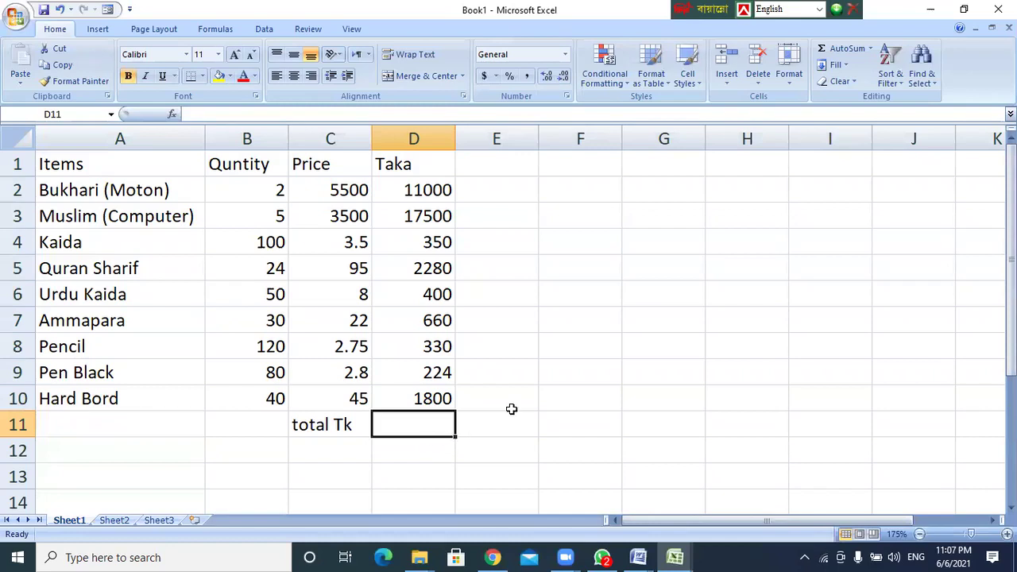
type("=")
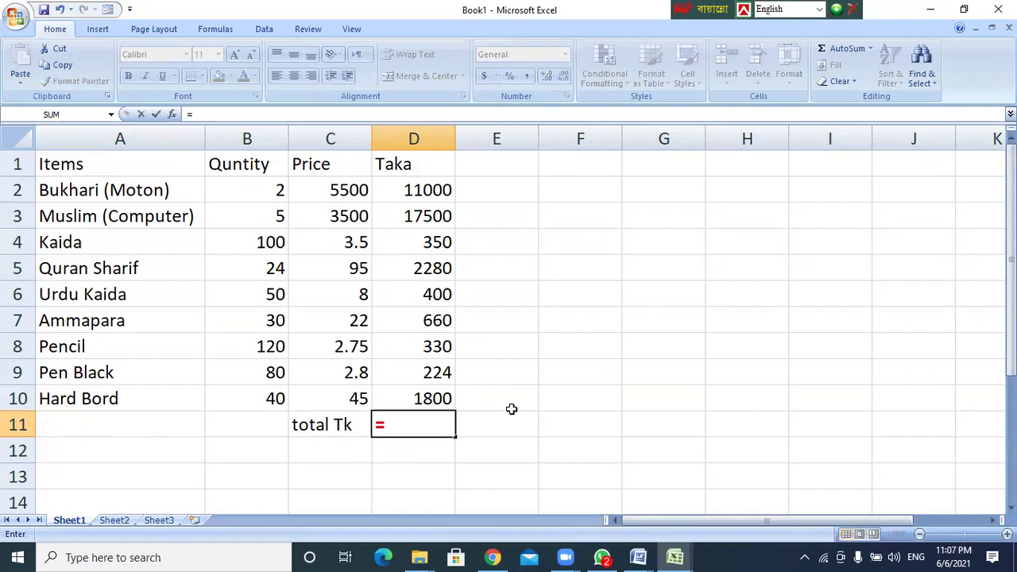
type("s")
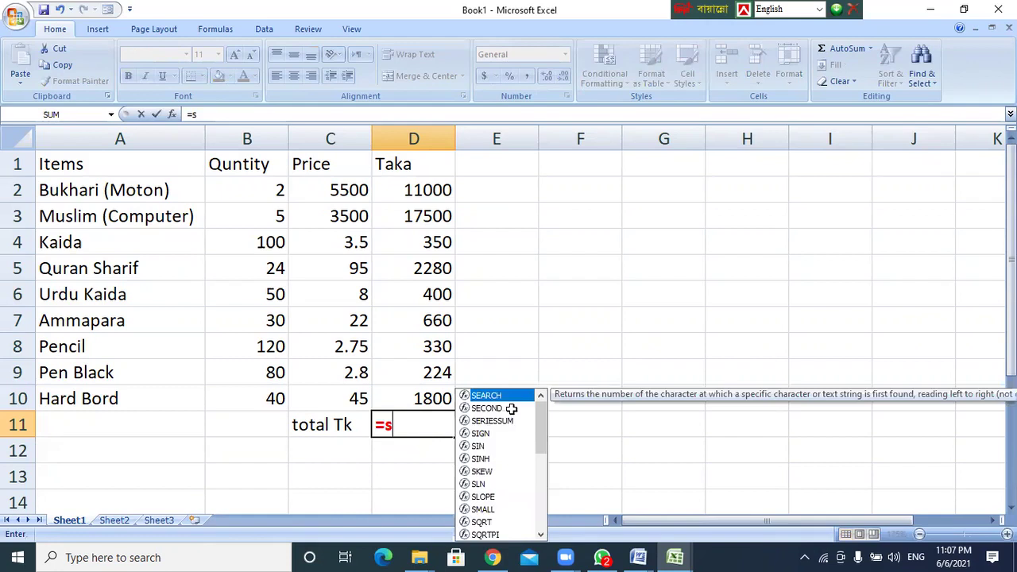
type("um")
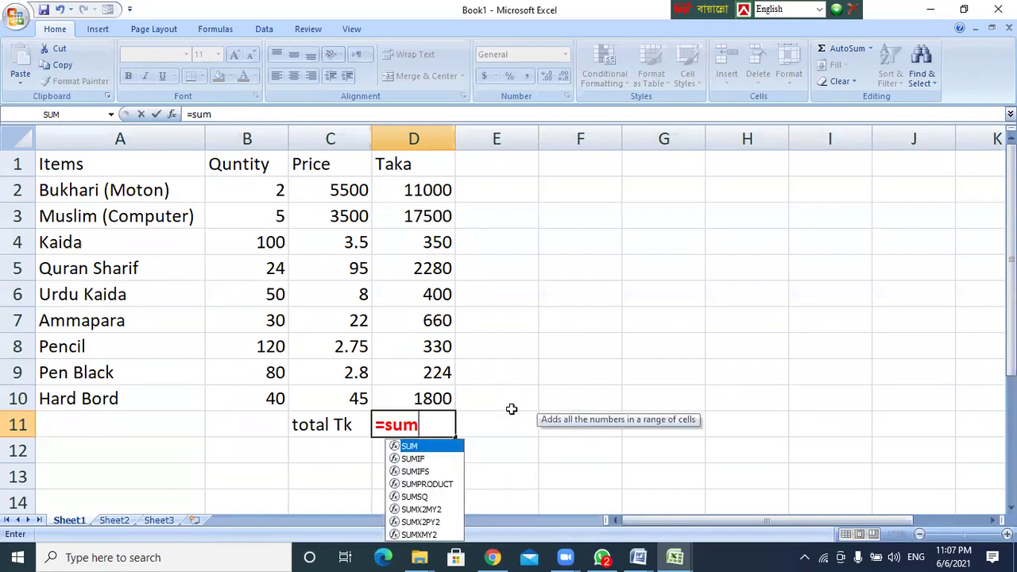
type("(")
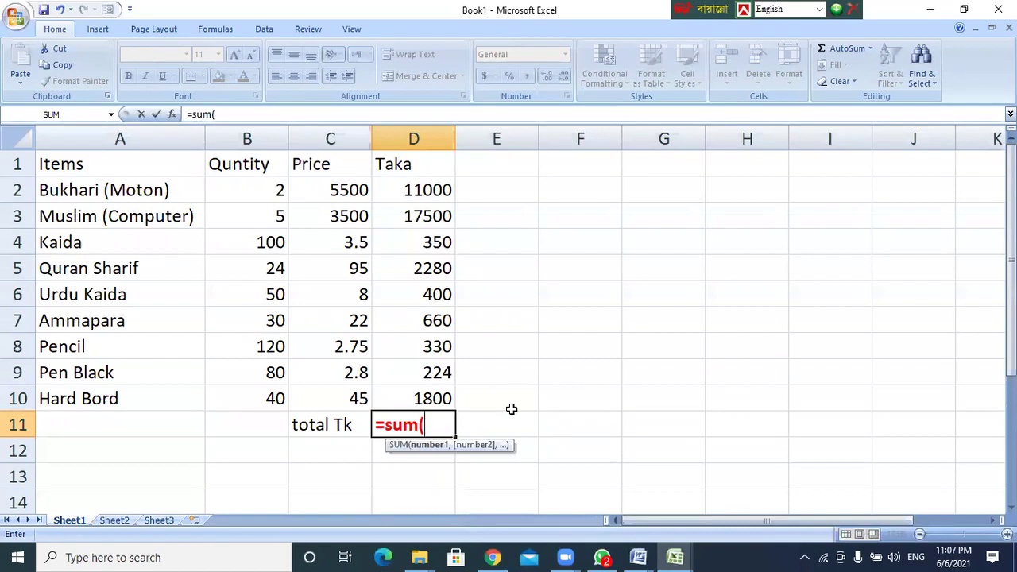
type("d2:")
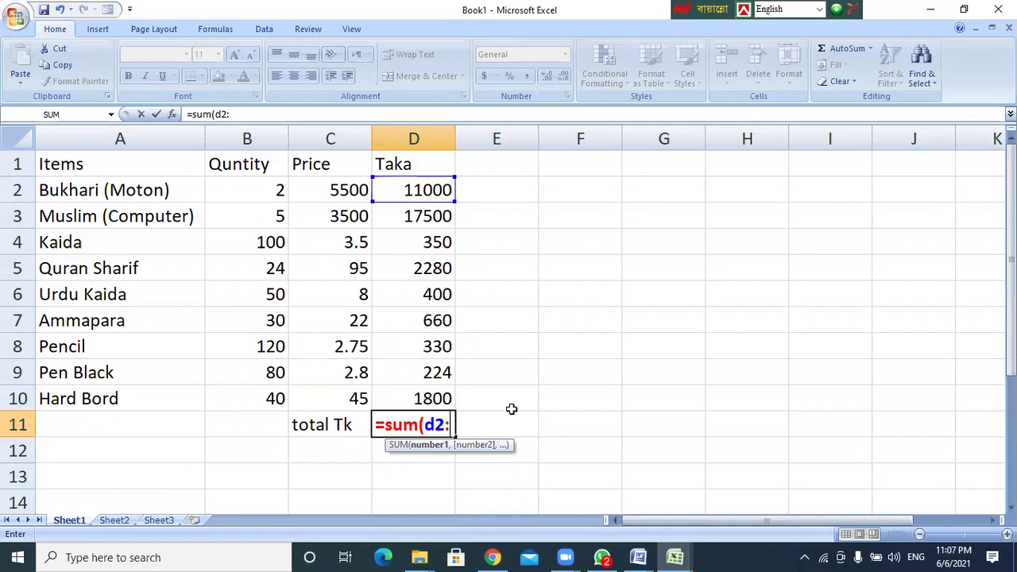
type("d10)")
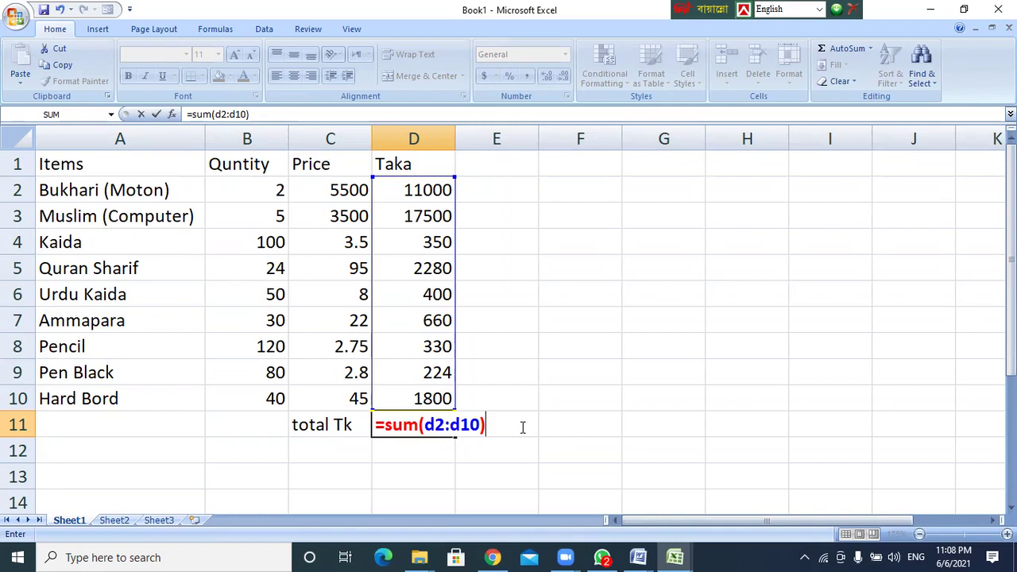
key("Return")
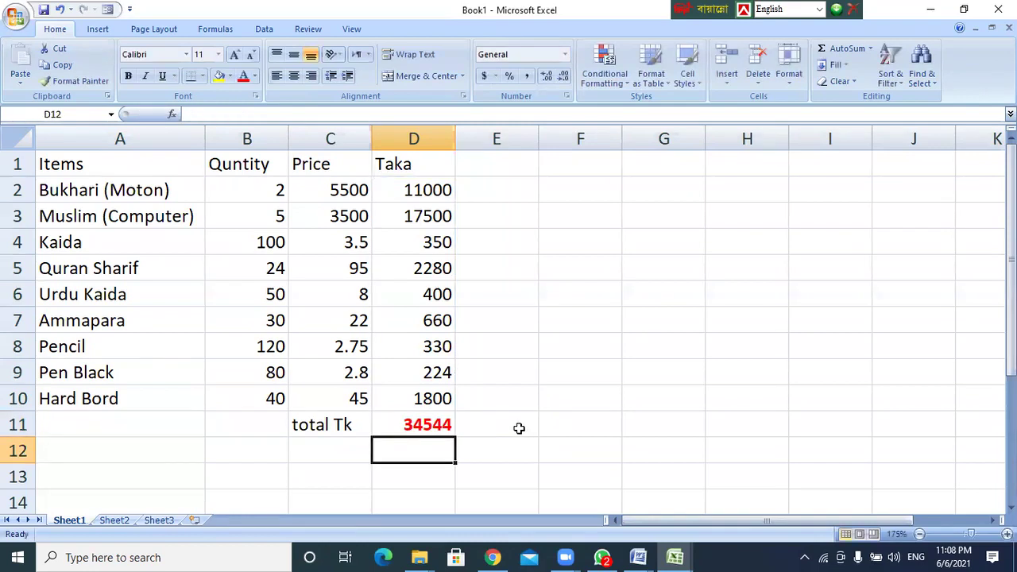
Clear cell D11 and total the taka values D2:D10 there with AutoSum.
left_click(443, 425)
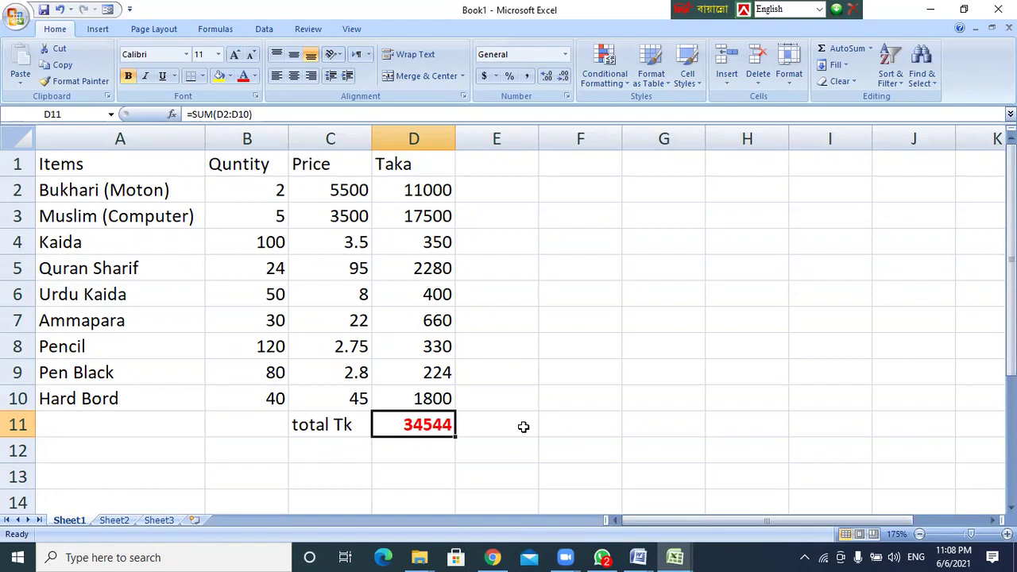
key("Delete")
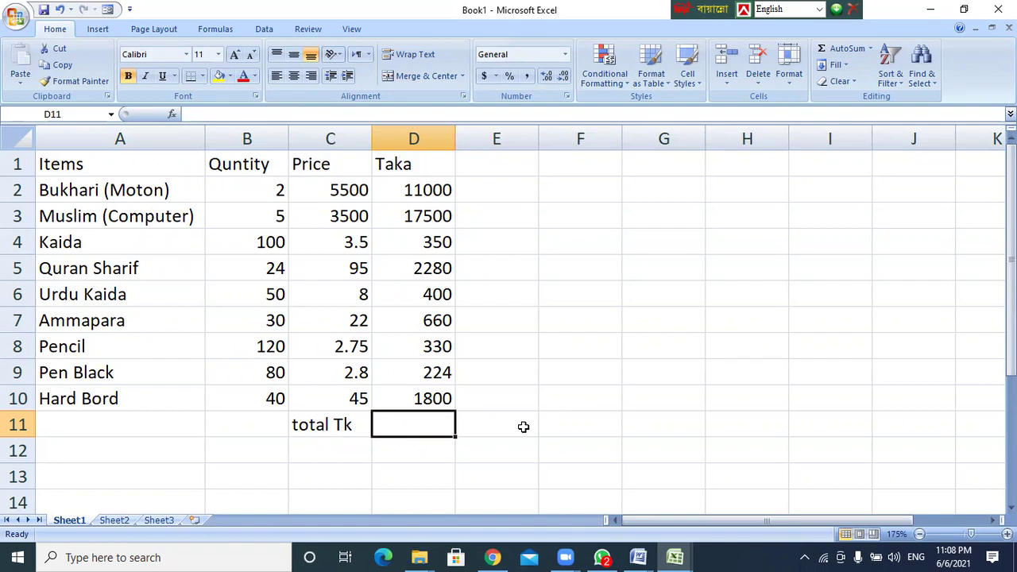
left_click(840, 50)
left_click(840, 50)
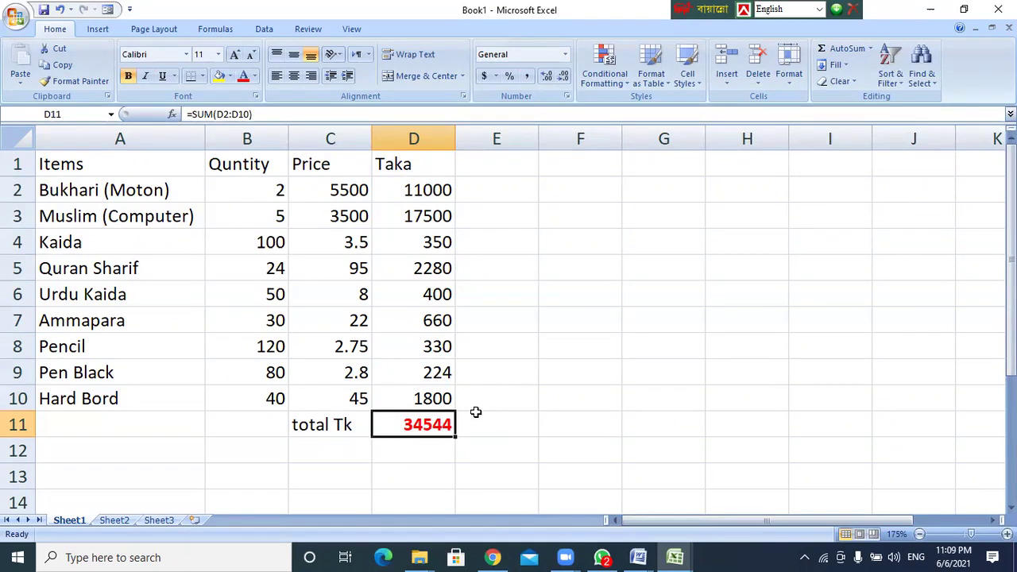
left_click(499, 391)
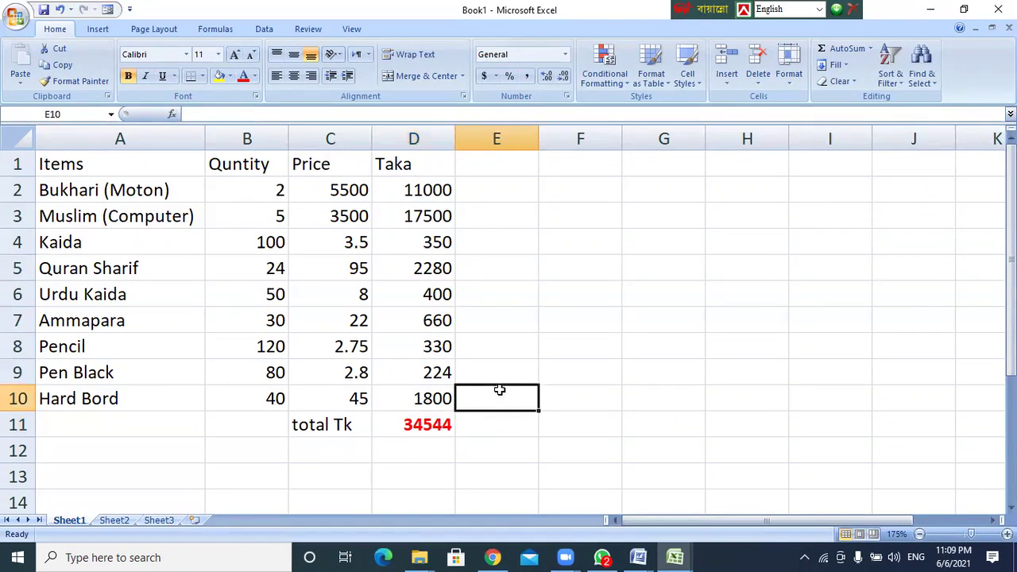
Make the column headings in A1:D1 and the "total Tk" label in C11 bold.
left_click(73, 165)
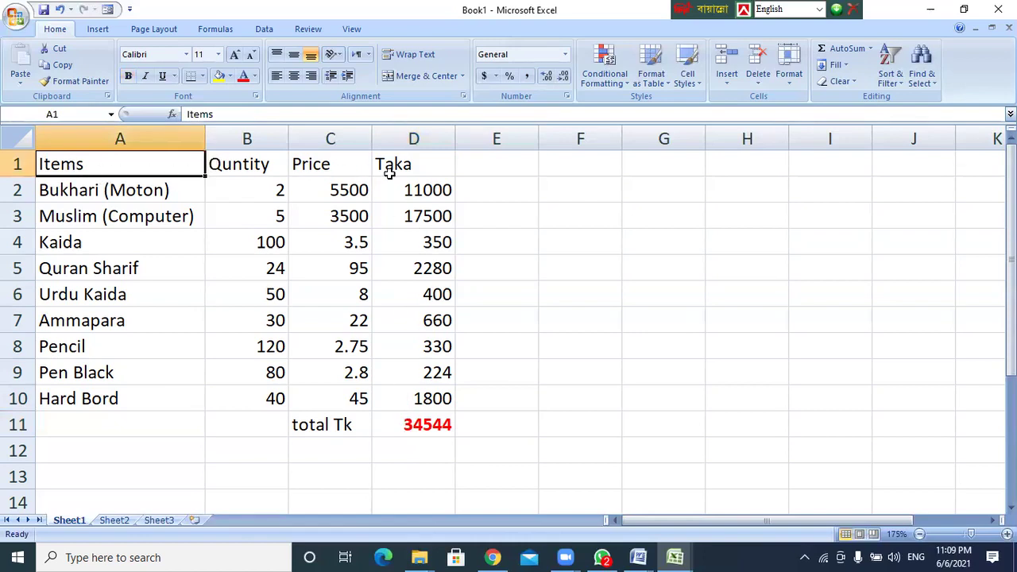
left_click_drag(132, 164, 400, 164)
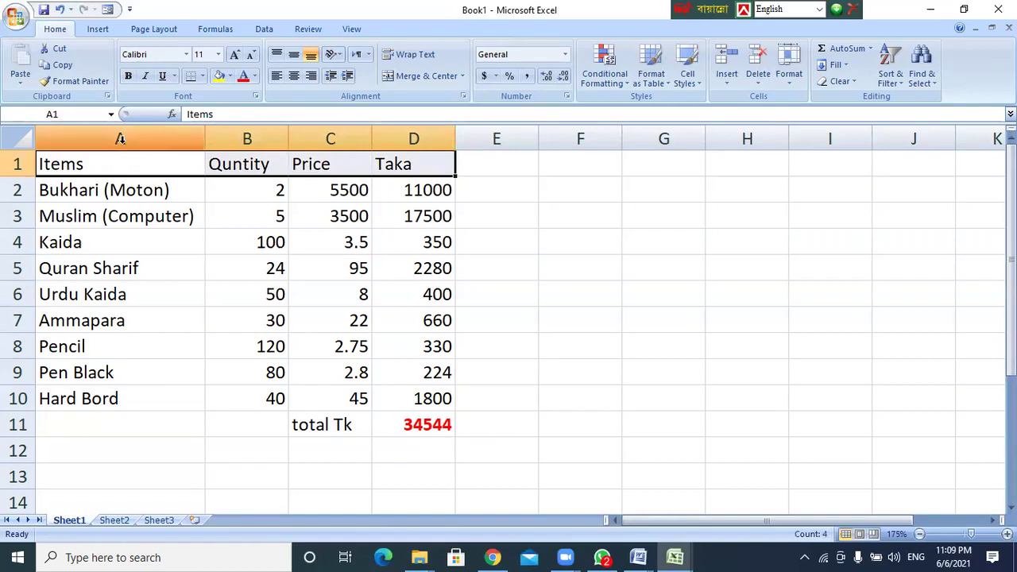
left_click(130, 76)
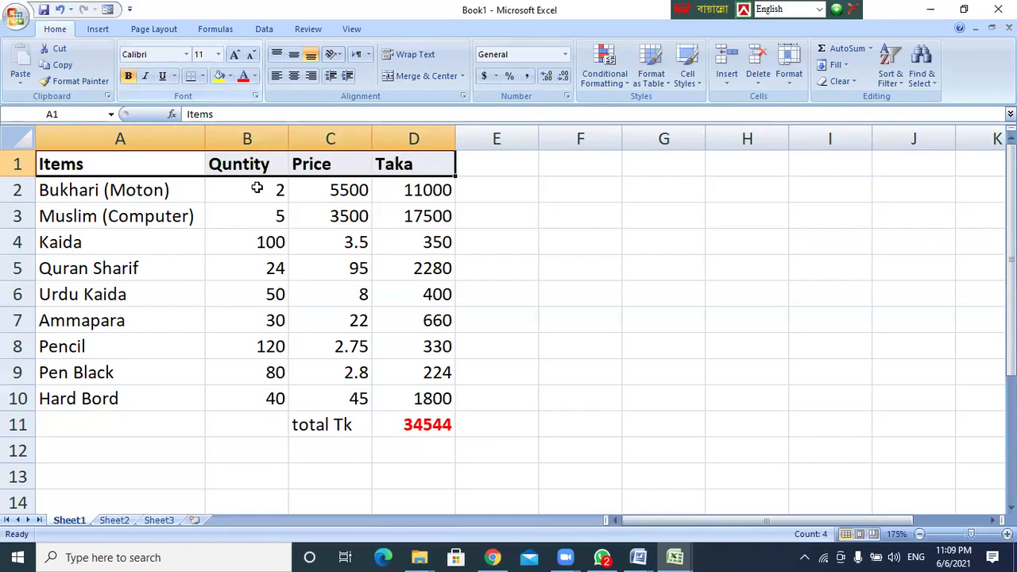
left_click(335, 167)
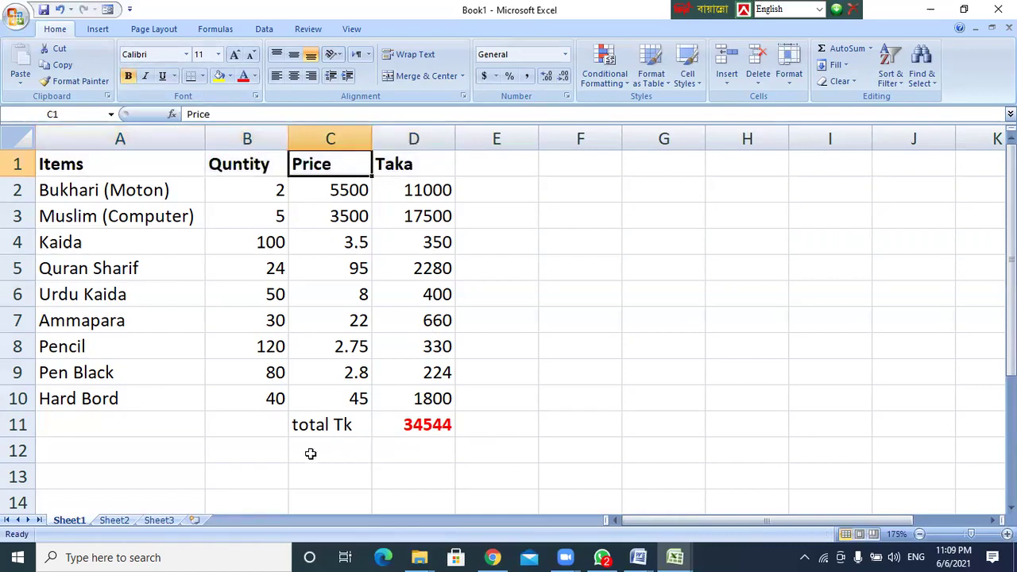
left_click(318, 429)
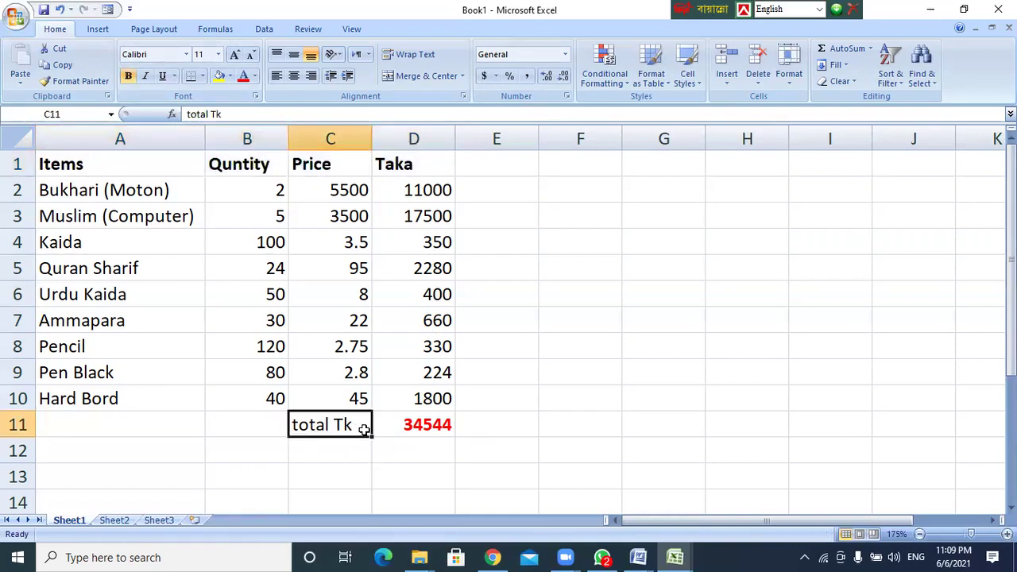
left_click(128, 76)
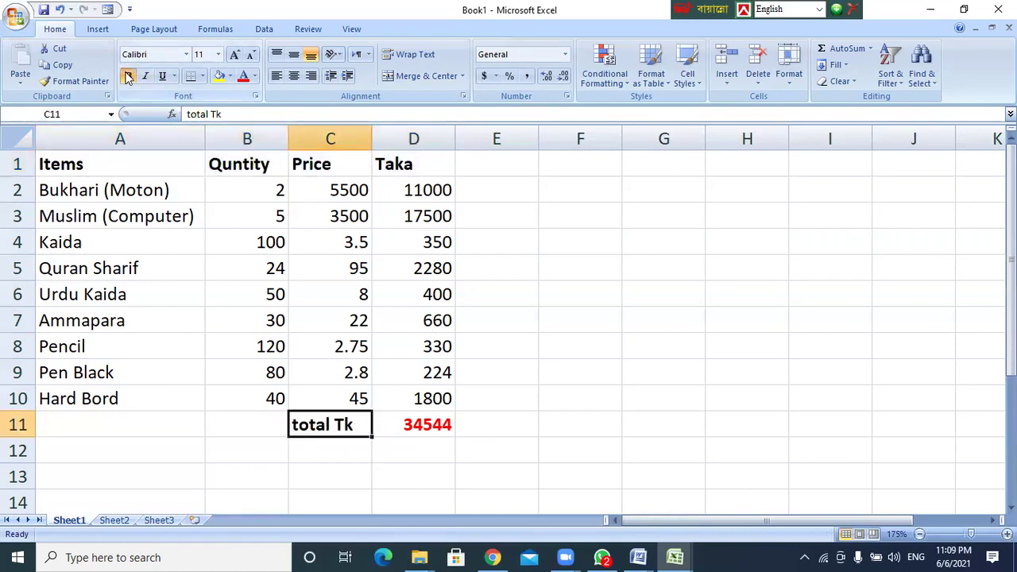
left_click(515, 408)
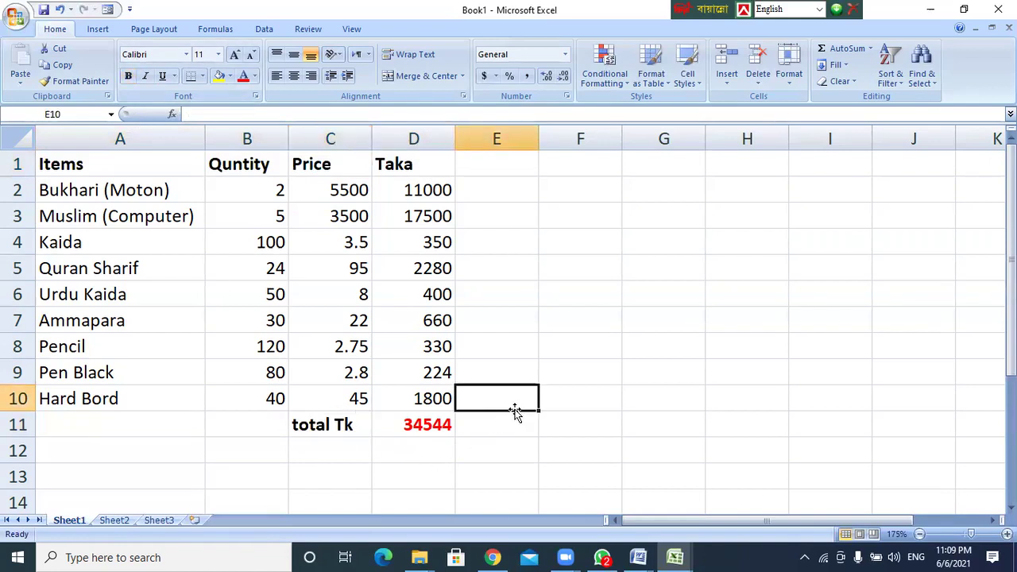
Examine the item table up close in the print preview and return to the worksheet.
left_click(16, 18)
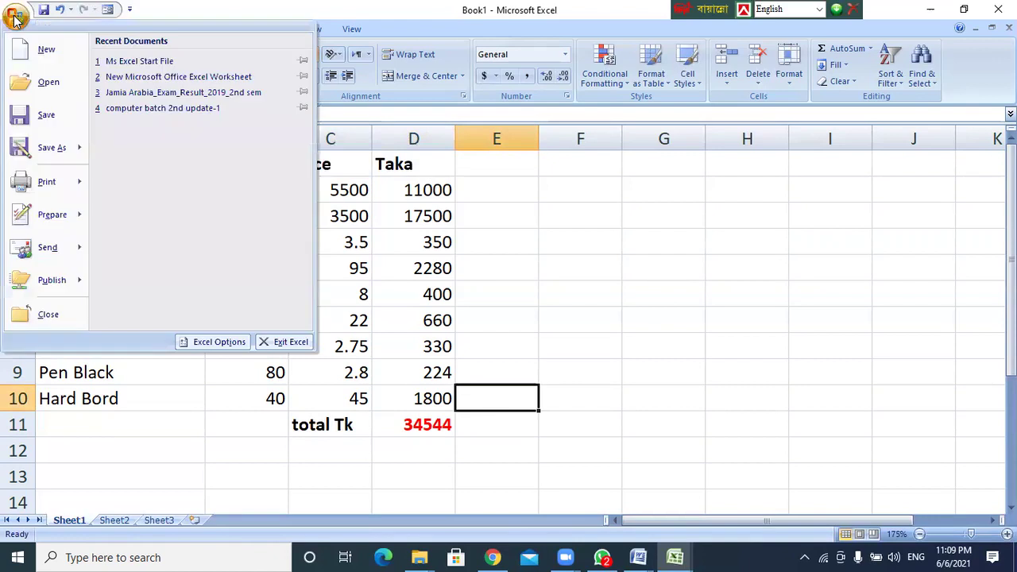
mouse_move(48, 182)
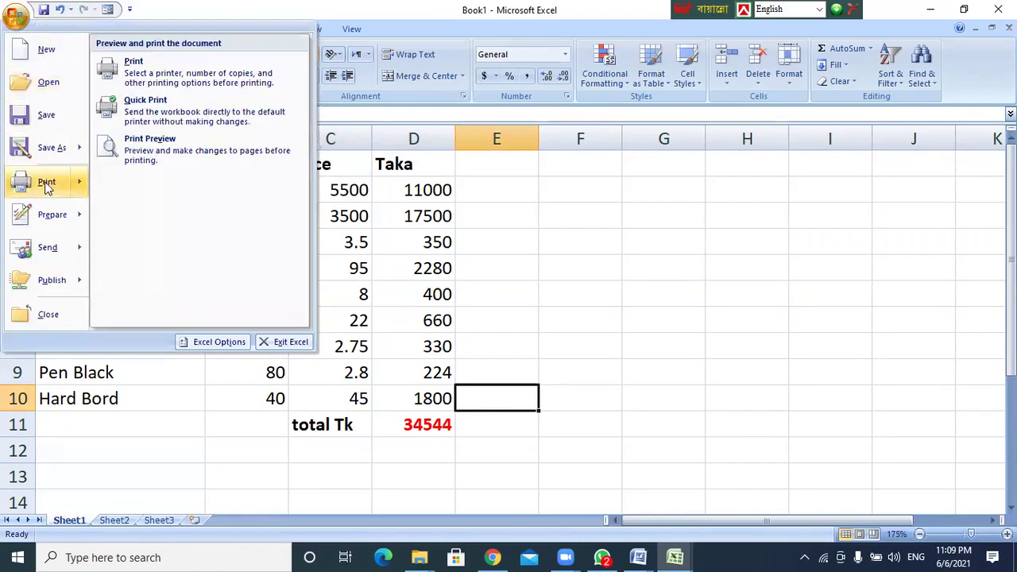
left_click(177, 150)
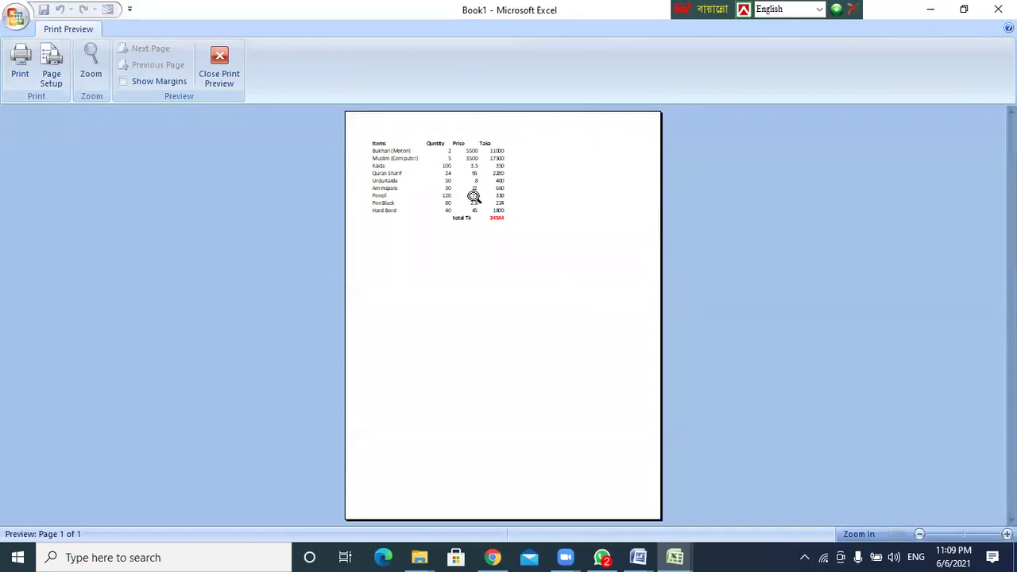
left_click(474, 196)
scroll(474, 203, "up", 1)
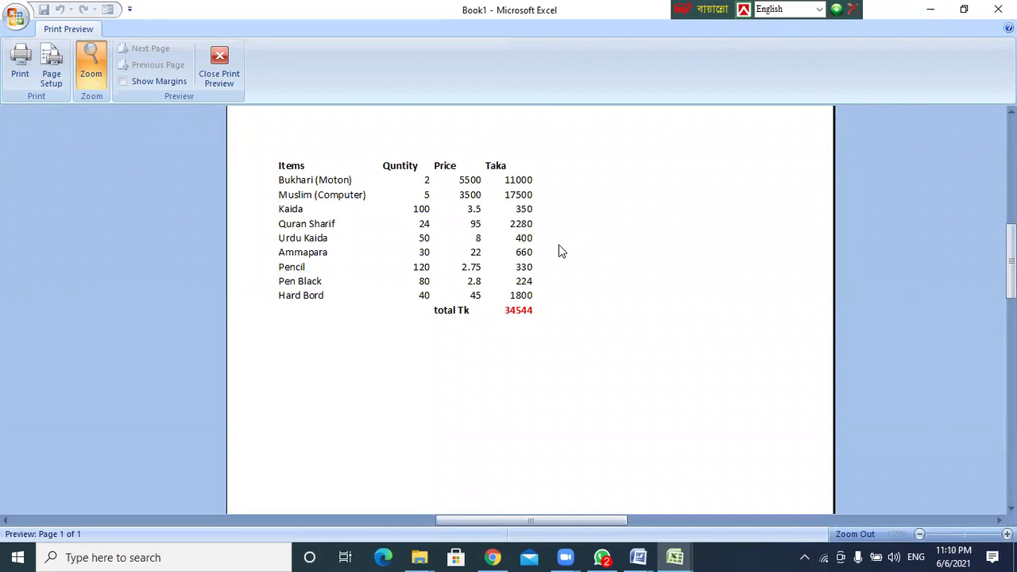
left_click(221, 76)
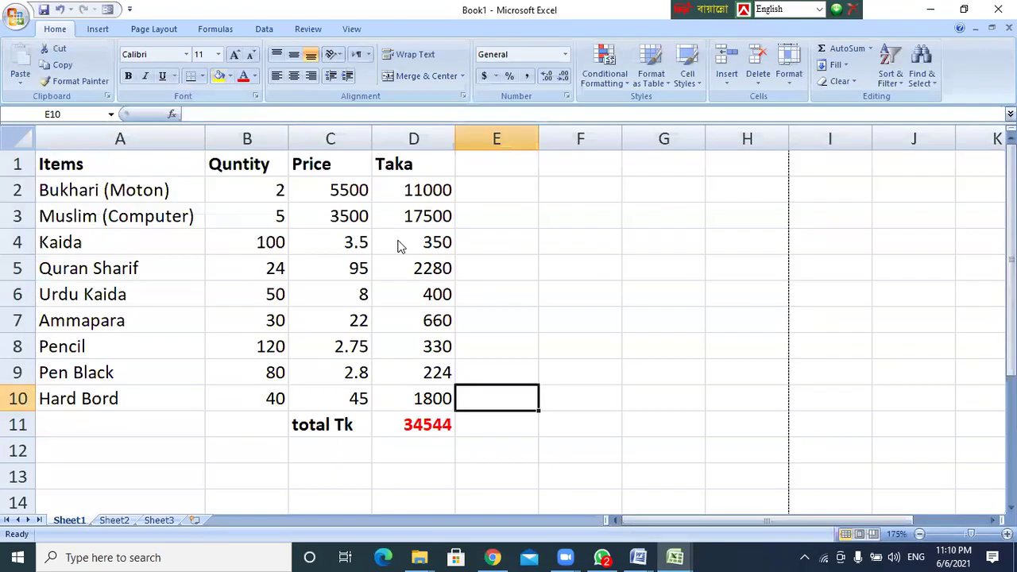
left_click(514, 234)
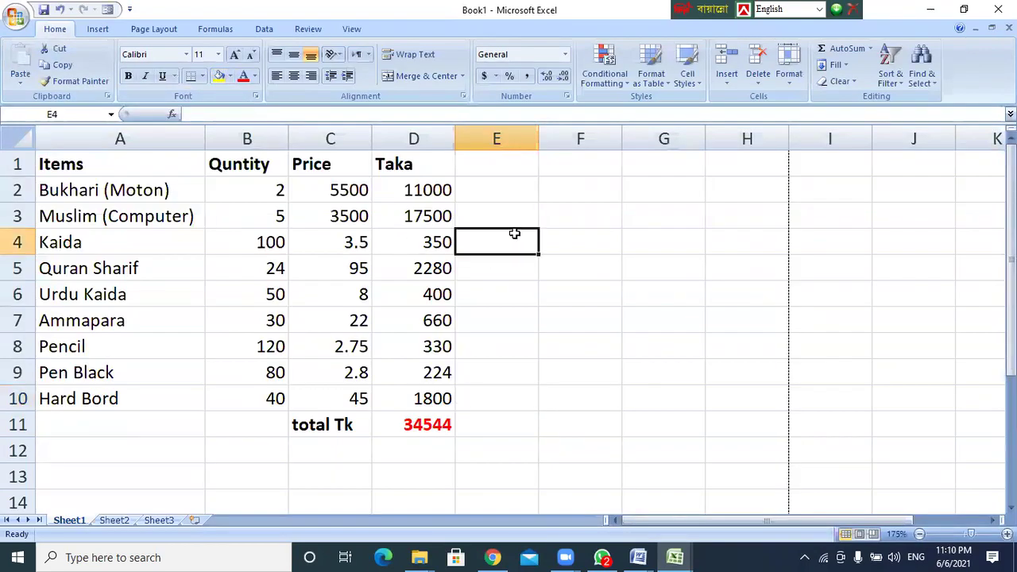
Insert an entire blank row above the column headings in row 1.
left_click(101, 162)
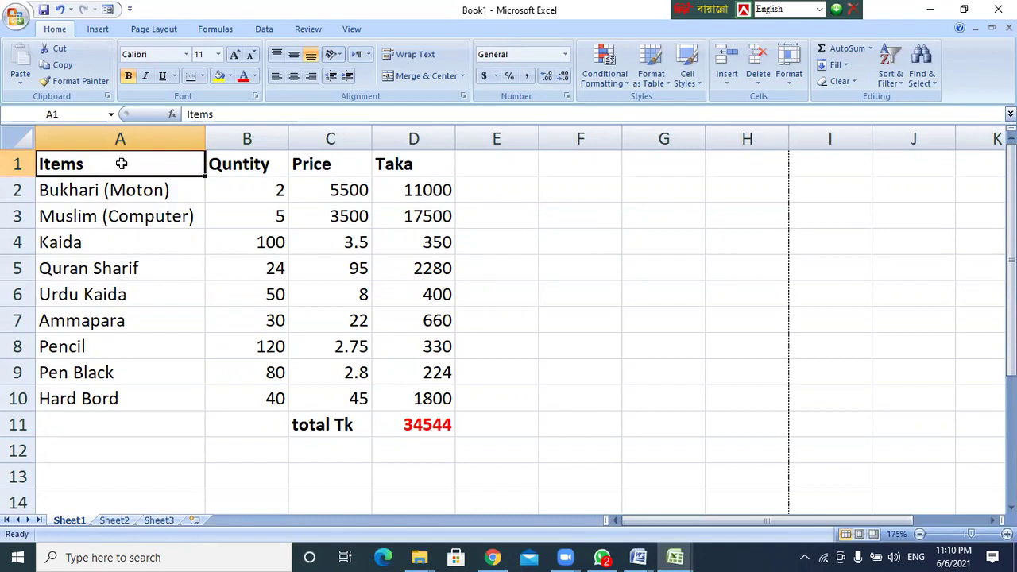
right_click(101, 163)
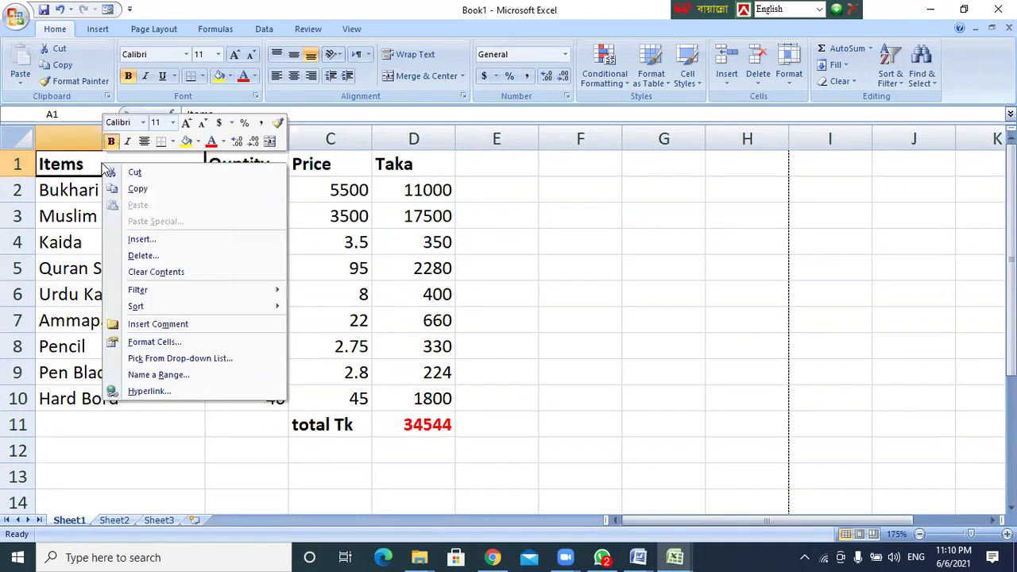
left_click(140, 239)
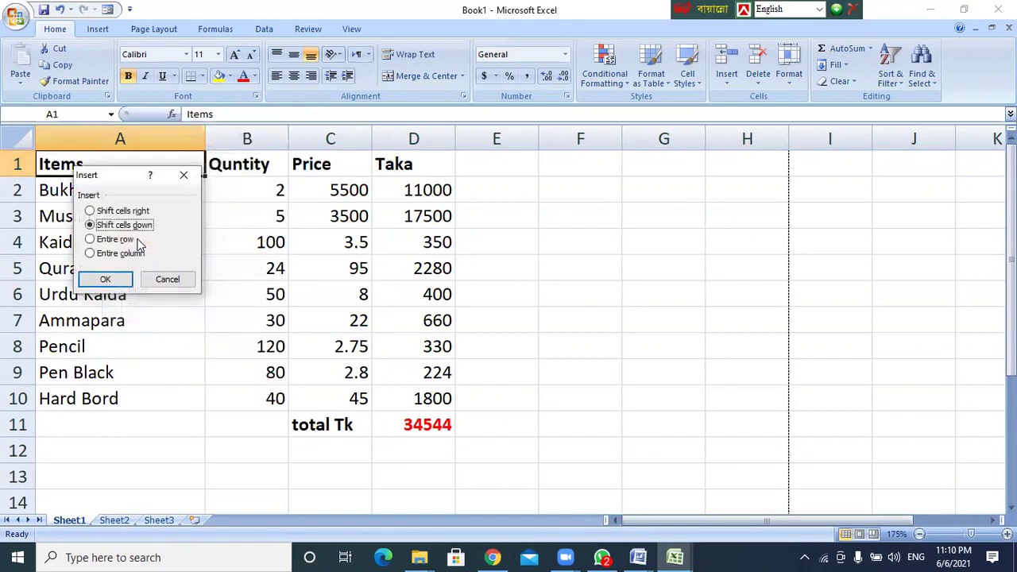
left_click(91, 240)
left_click(104, 279)
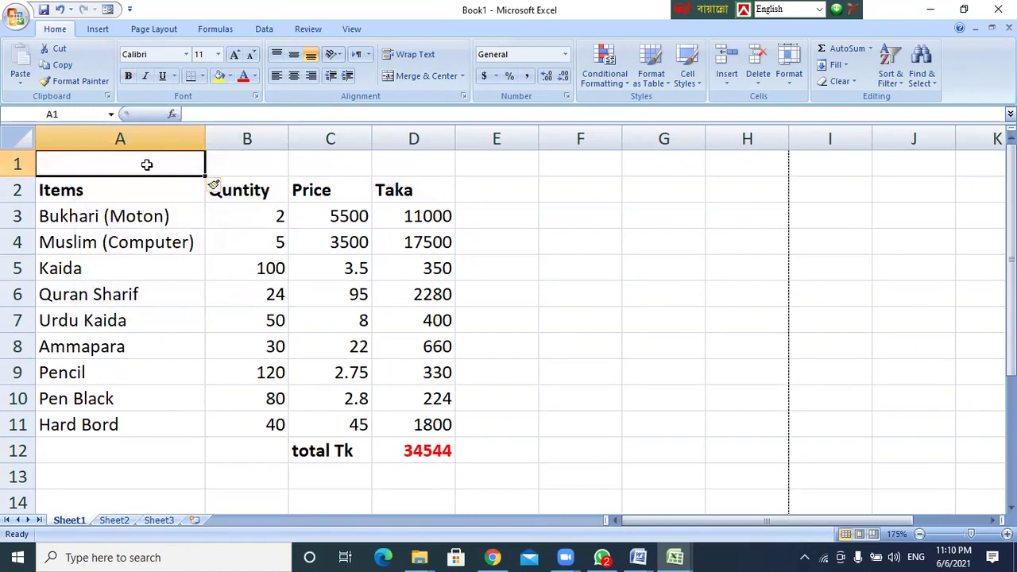
Merge and center the empty cells A1 to D1 above the table headings.
left_click(408, 164)
left_click(321, 166)
left_click(235, 162)
left_click(163, 157)
left_click(330, 165)
left_click(408, 161)
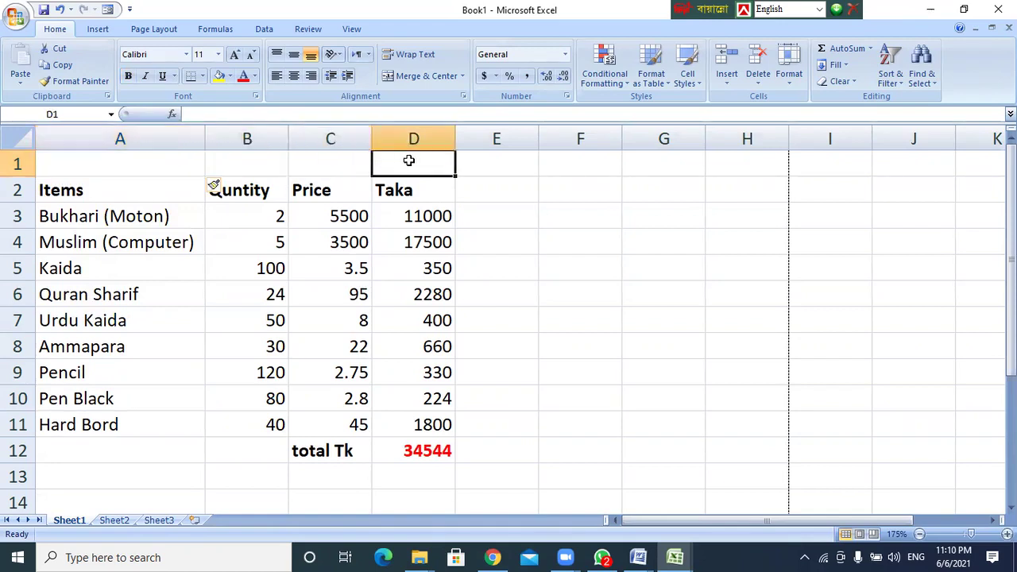
left_click(173, 163)
left_click(415, 164)
left_click_drag(397, 163, 141, 165)
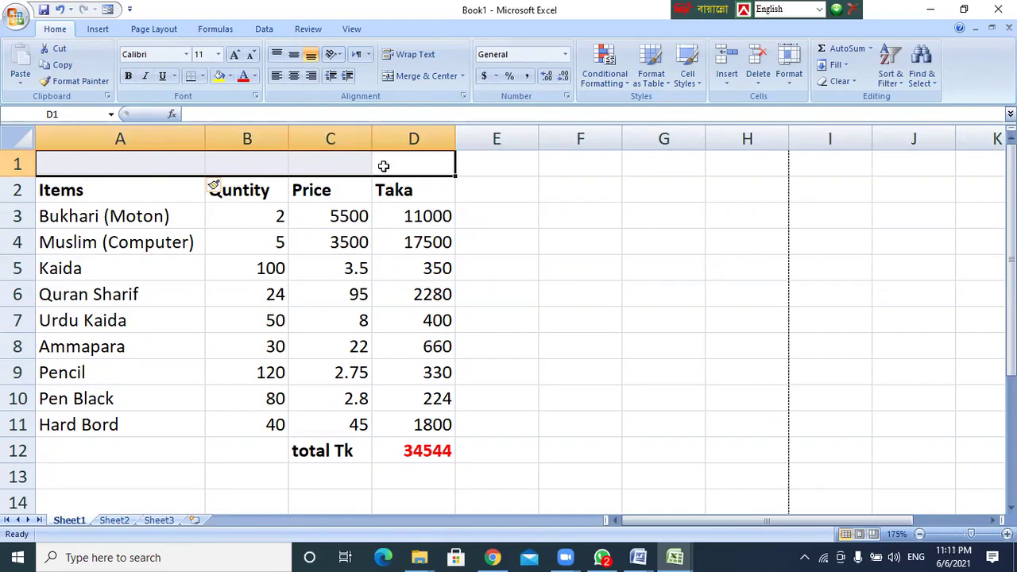
left_click(428, 80)
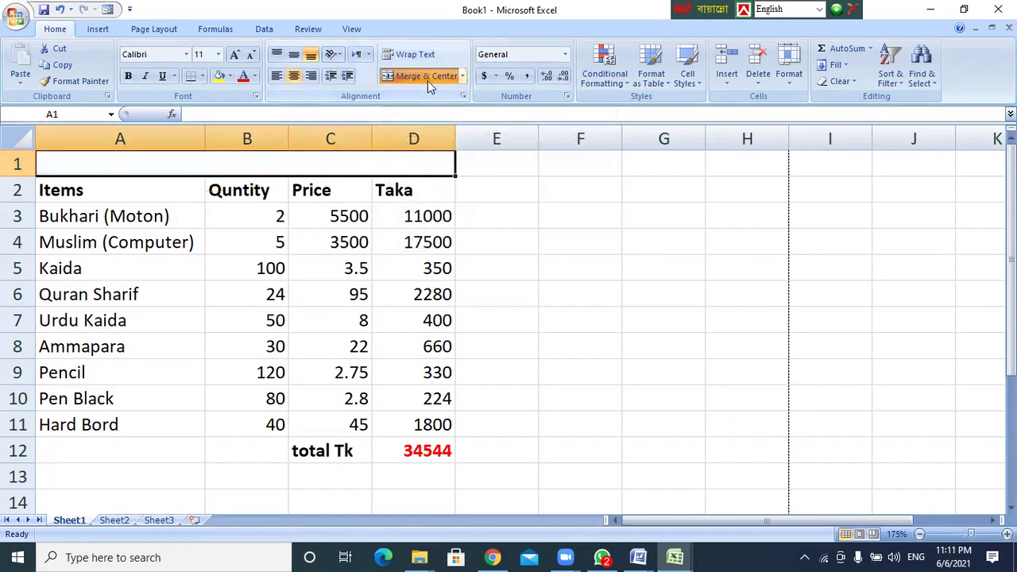
left_click(388, 196)
left_click(384, 162)
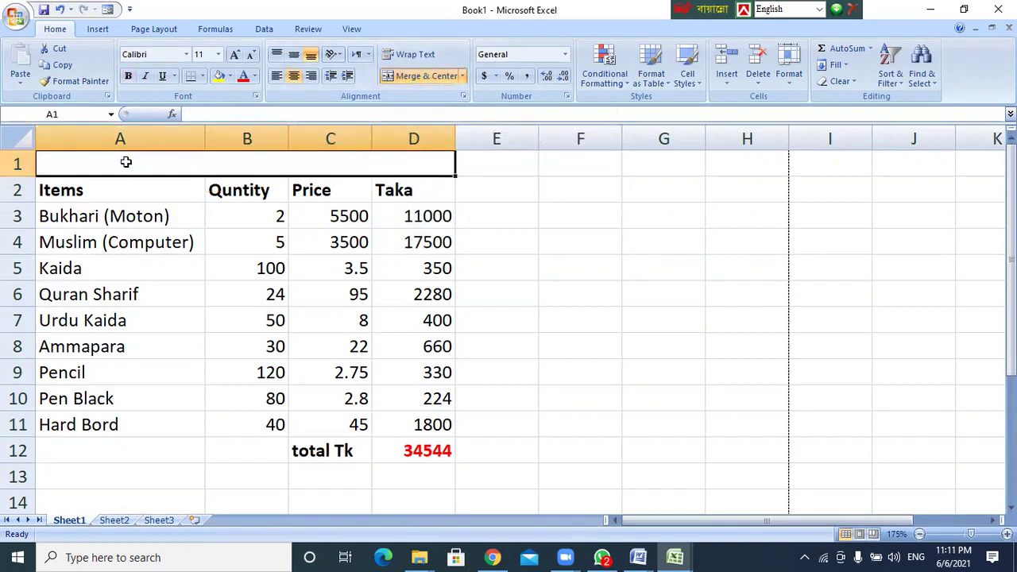
Split the merged cell above the headings back into the separate cells A1 to D1.
scroll(352, 272, "up", 13)
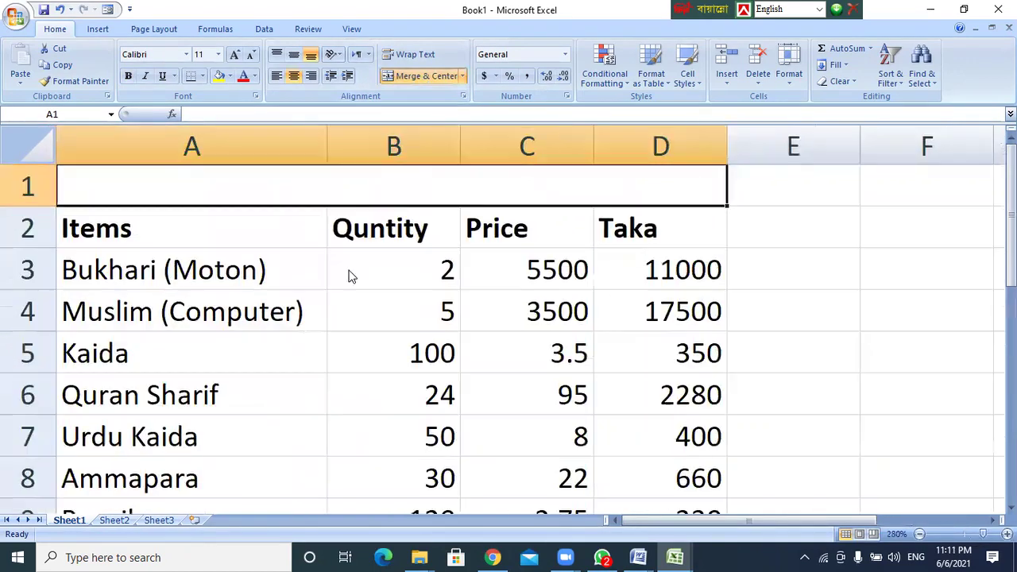
left_click(415, 77)
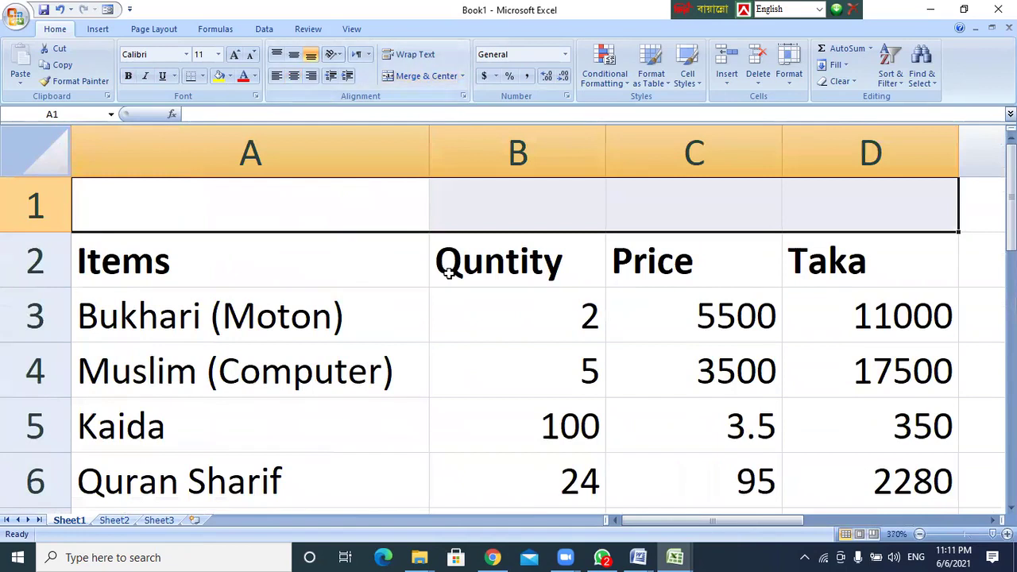
left_click(474, 270)
left_click(298, 226)
left_click(564, 217)
left_click(653, 211)
Merge and center cells A1 to D1 again above the table headings.
left_click(859, 186)
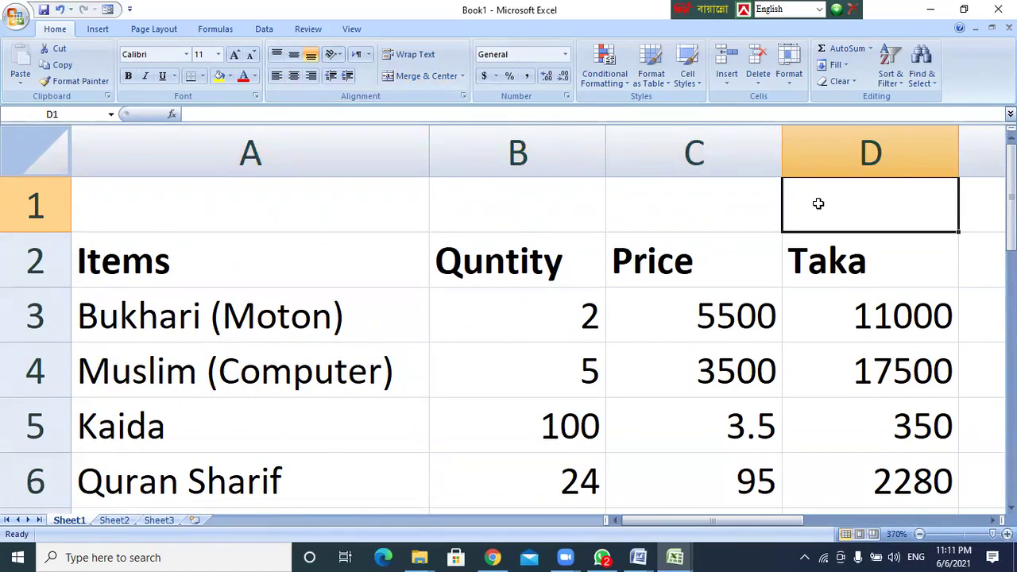
left_click(344, 214, "shift")
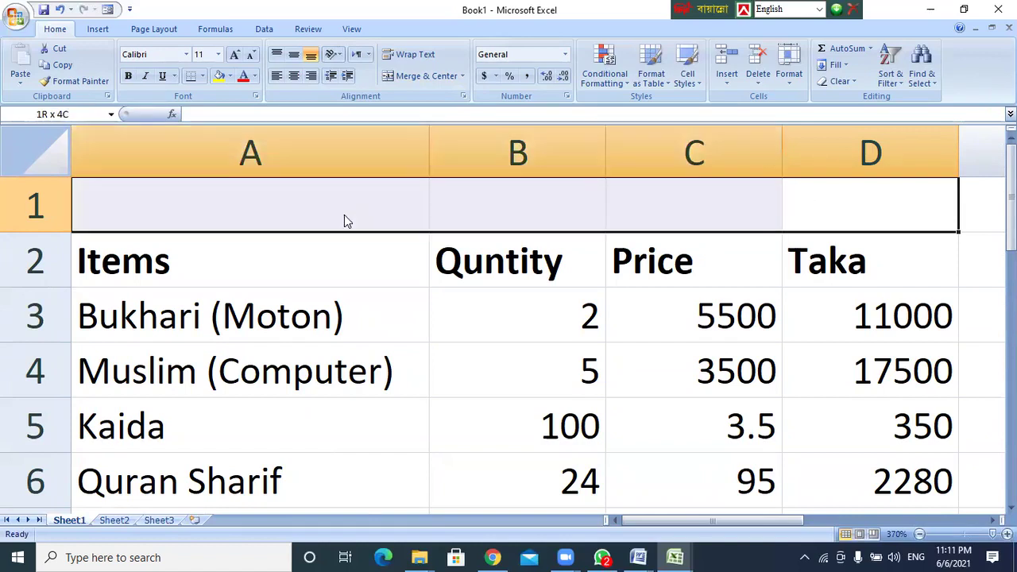
left_click(424, 76)
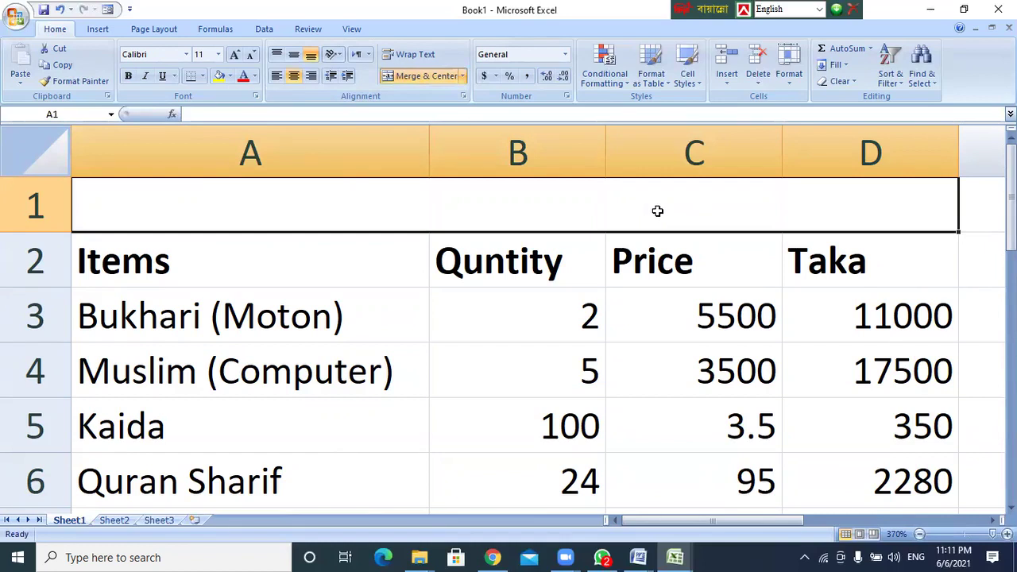
Enter the title "Maktaba Qawmi" in the merged cell with the shop's address on a second line inside the same cell.
type("Maktaba")
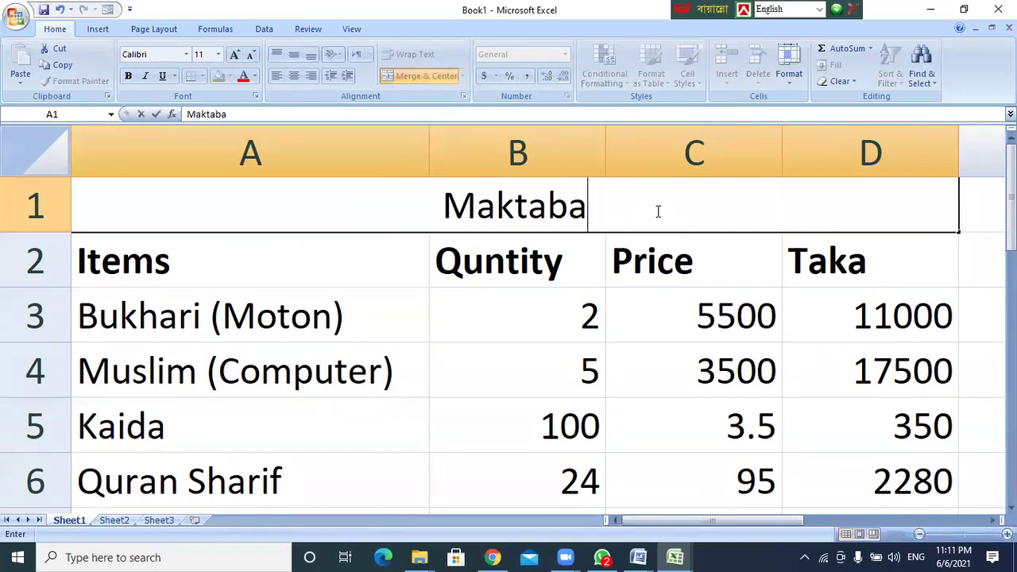
type(" Qawmi")
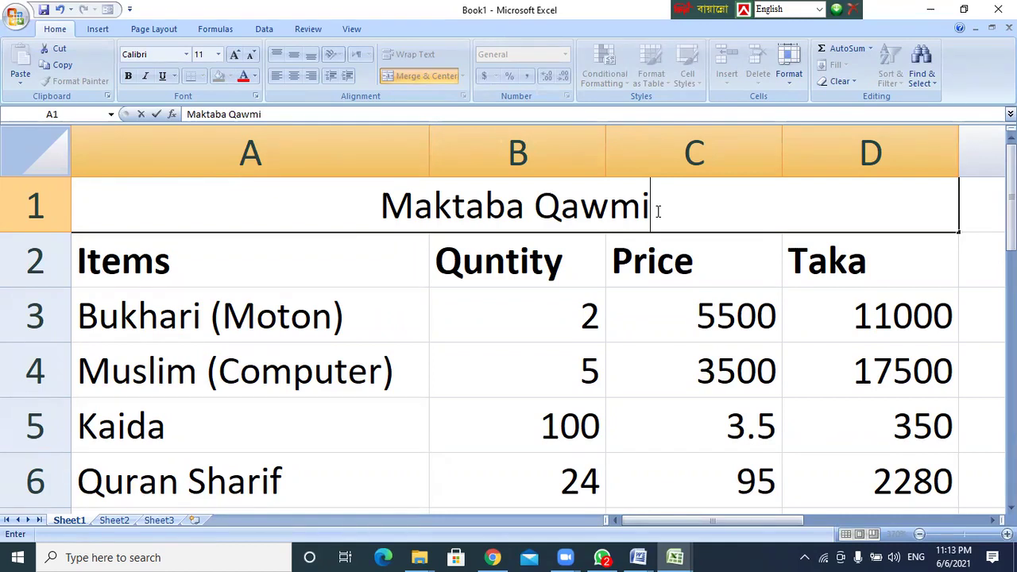
key("alt+Return")
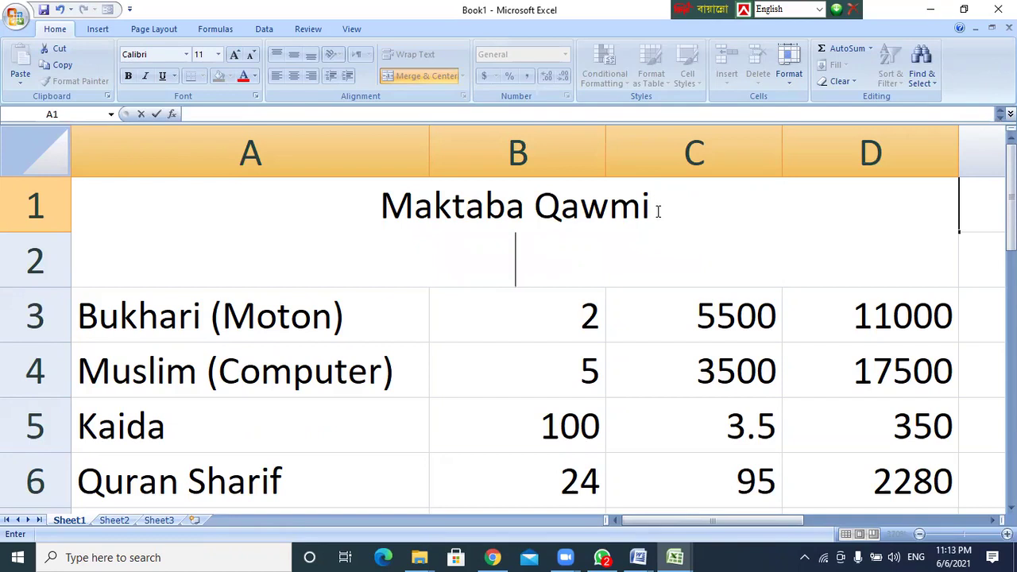
type("Bangla")
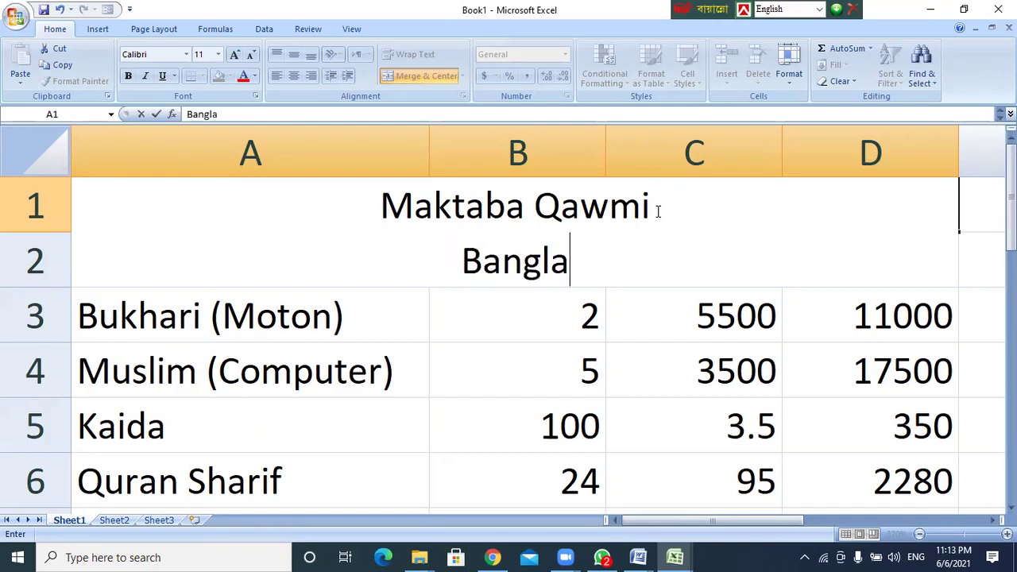
type(" bazar, ")
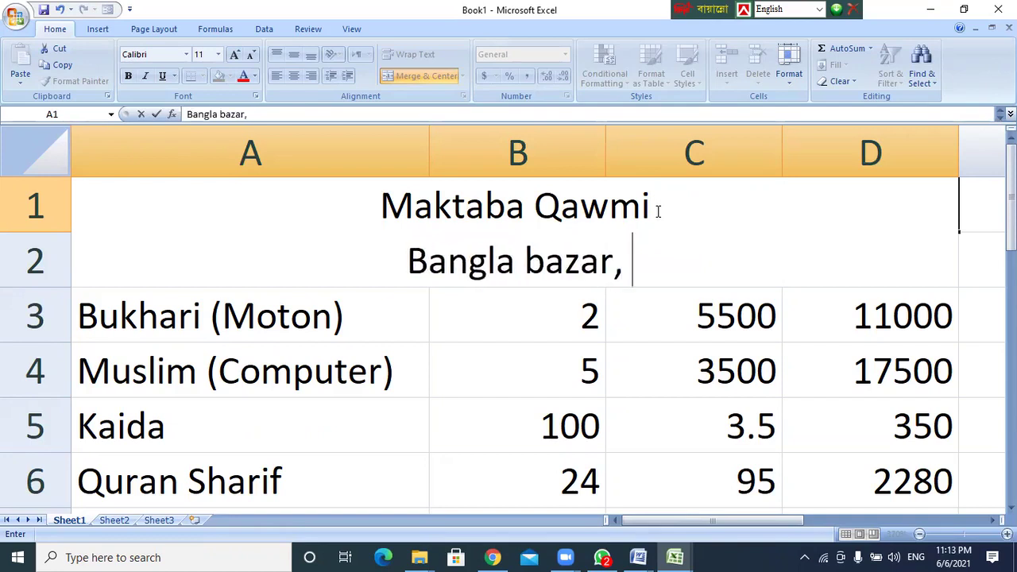
type("Dhaka")
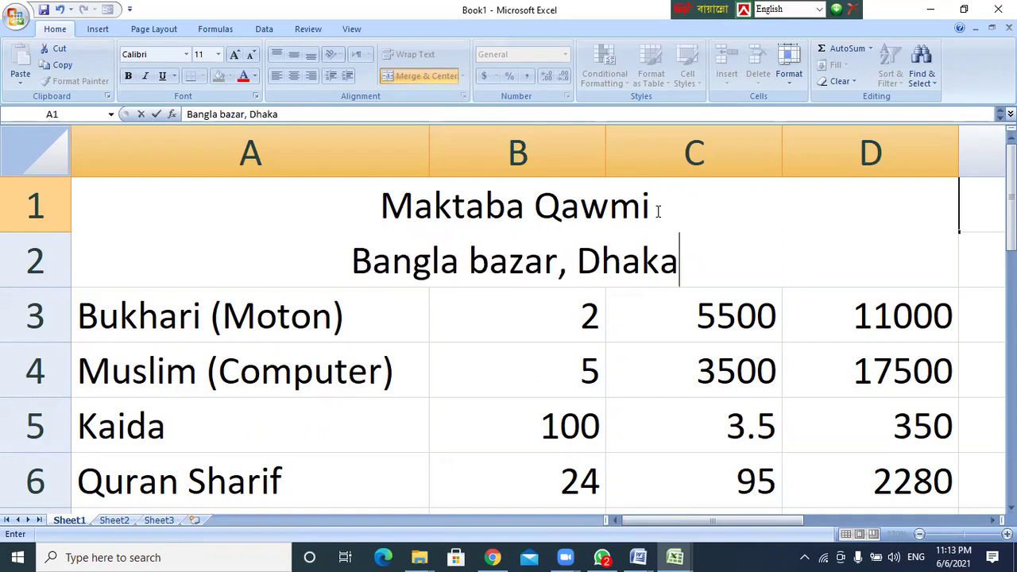
Add a third line to the title cell with "Cus Name :" and the customer's name, followed by "Address :" and the customer's address.
key("alt+Return")
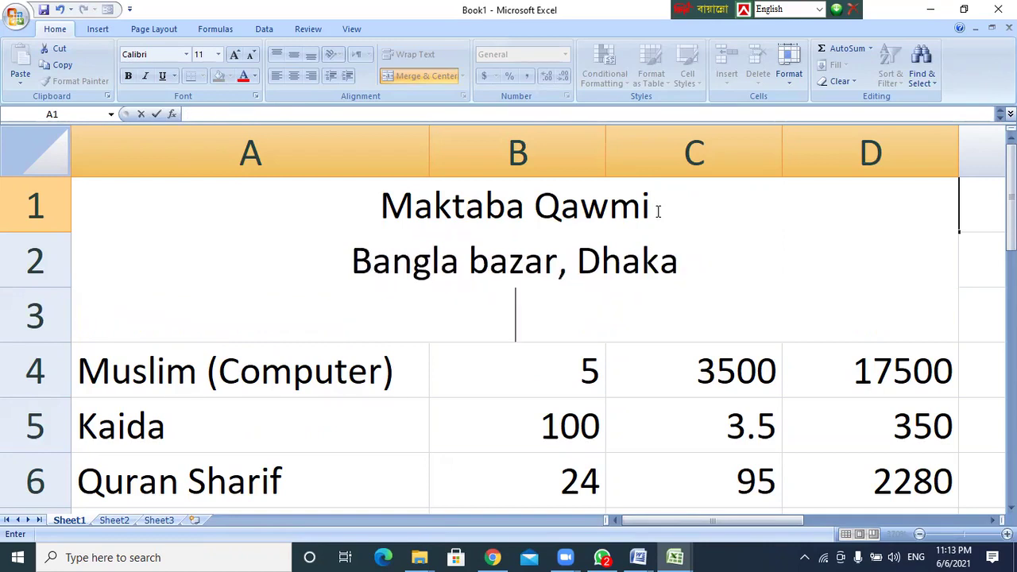
type("Cus N")
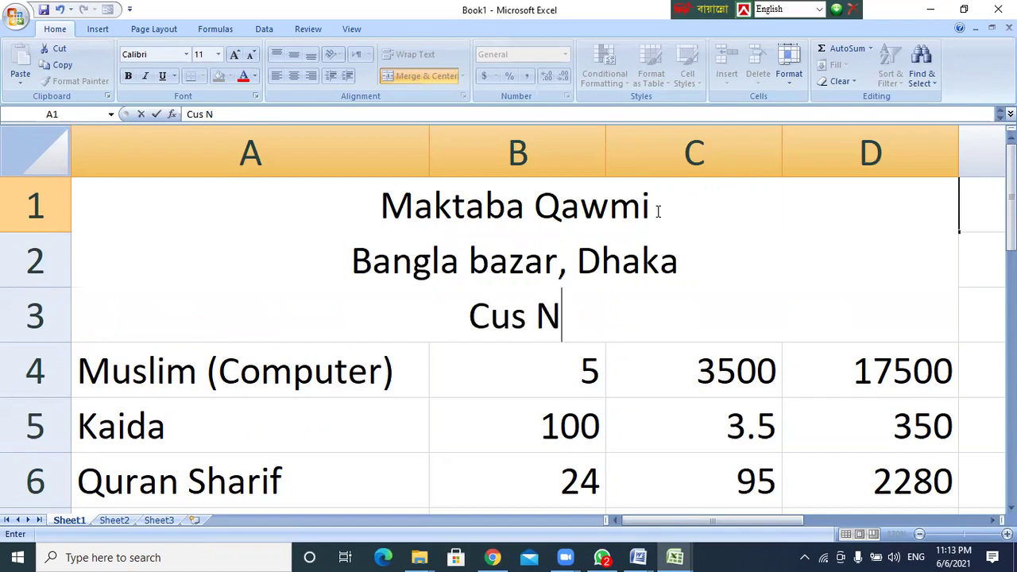
type("ame : Akra")
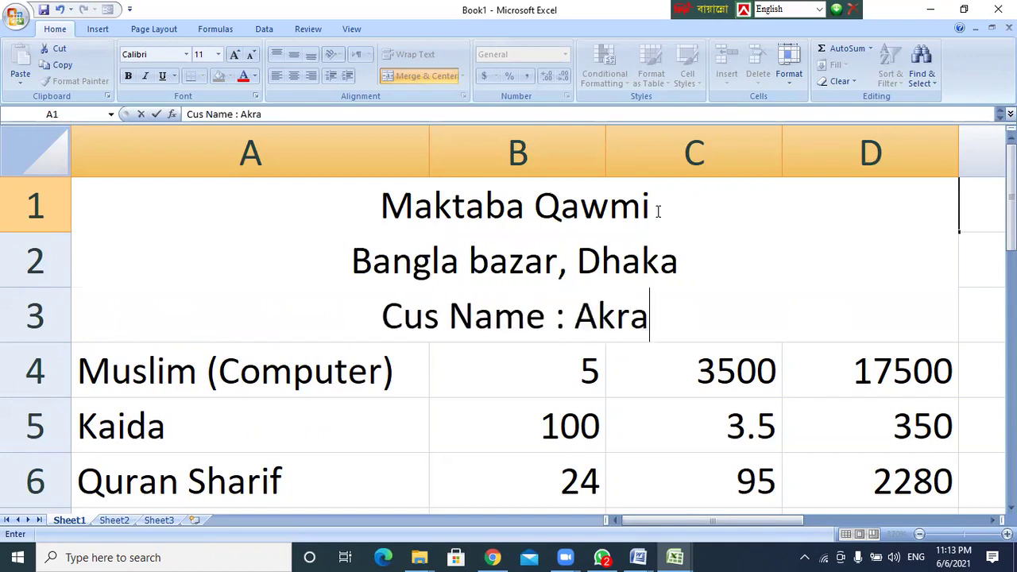
type("mullah")
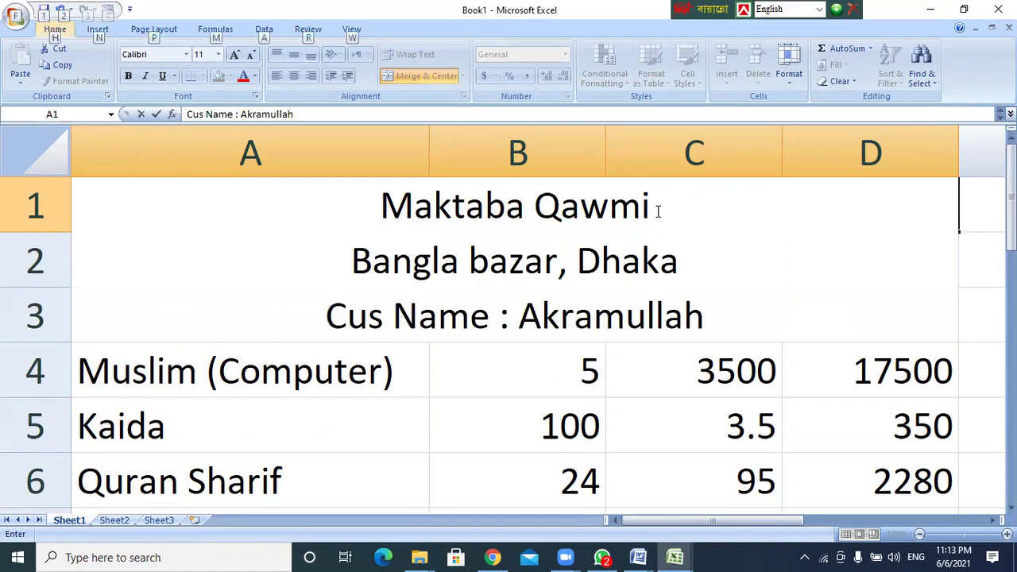
type(",")
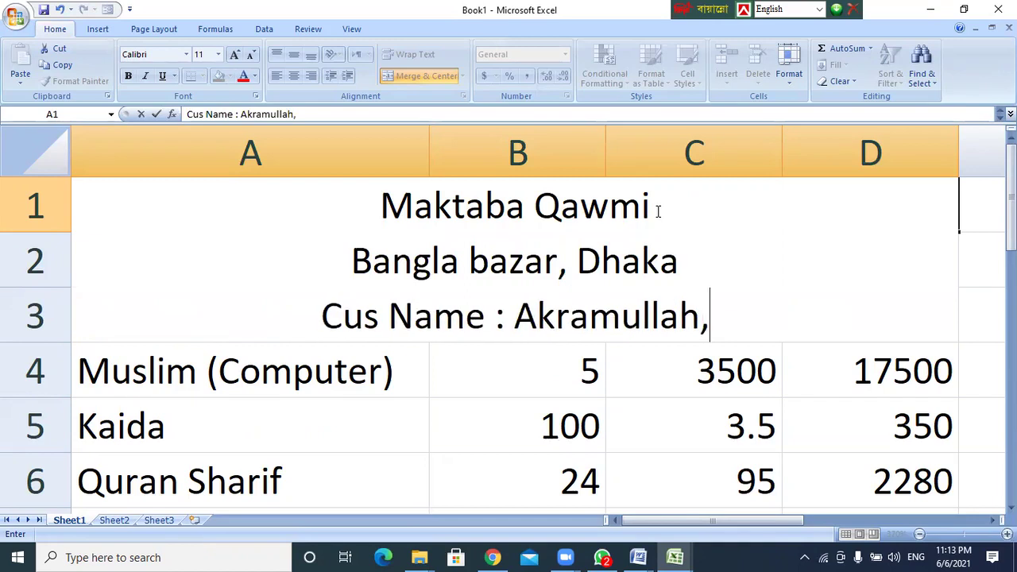
type(" Address :")
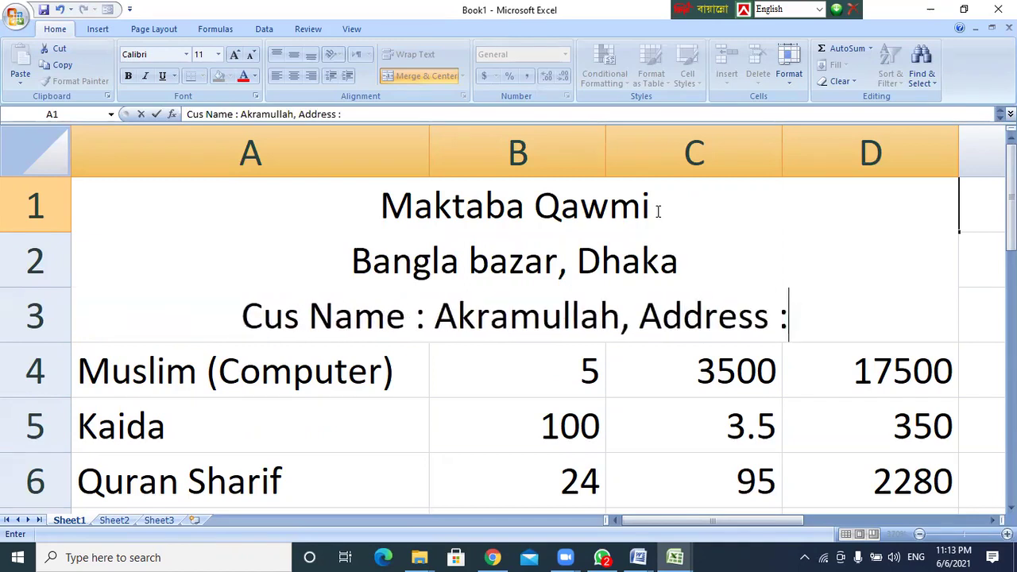
type(" Dhaka")
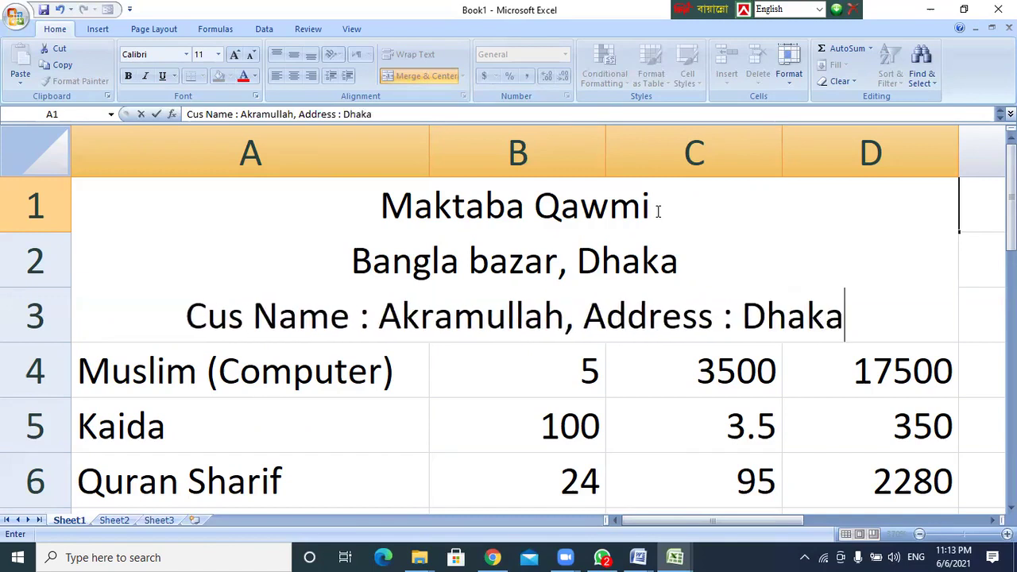
Add a fourth line reading "Date : 06/06/2021" inside the title cell.
key("alt+Return")
type("Date : ")
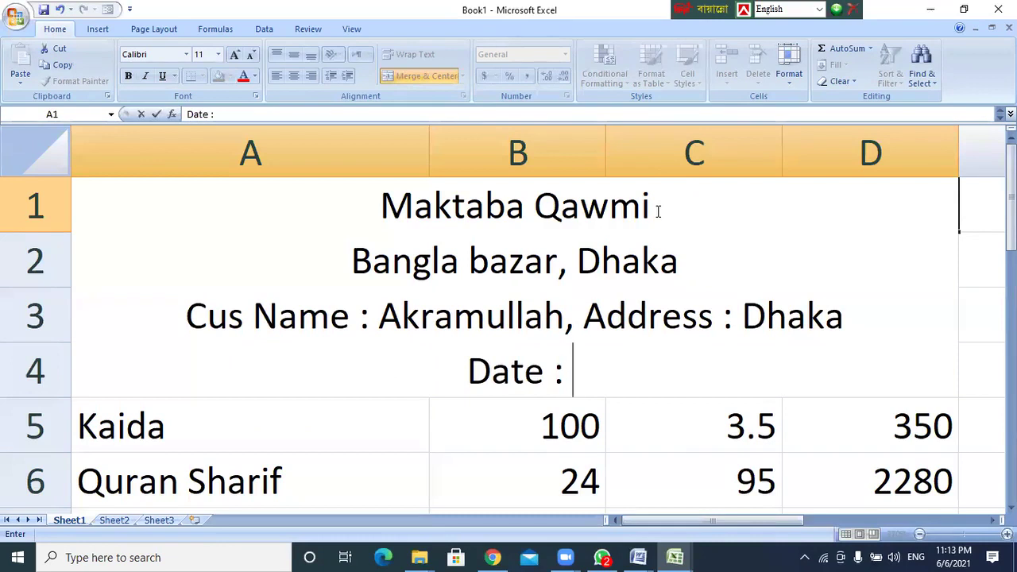
type("06/")
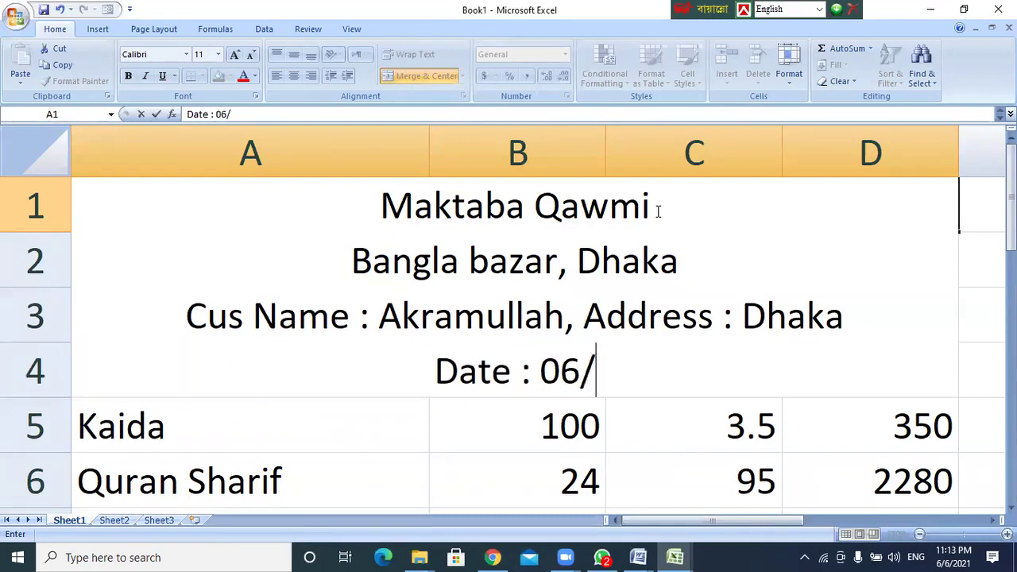
type("06/2021")
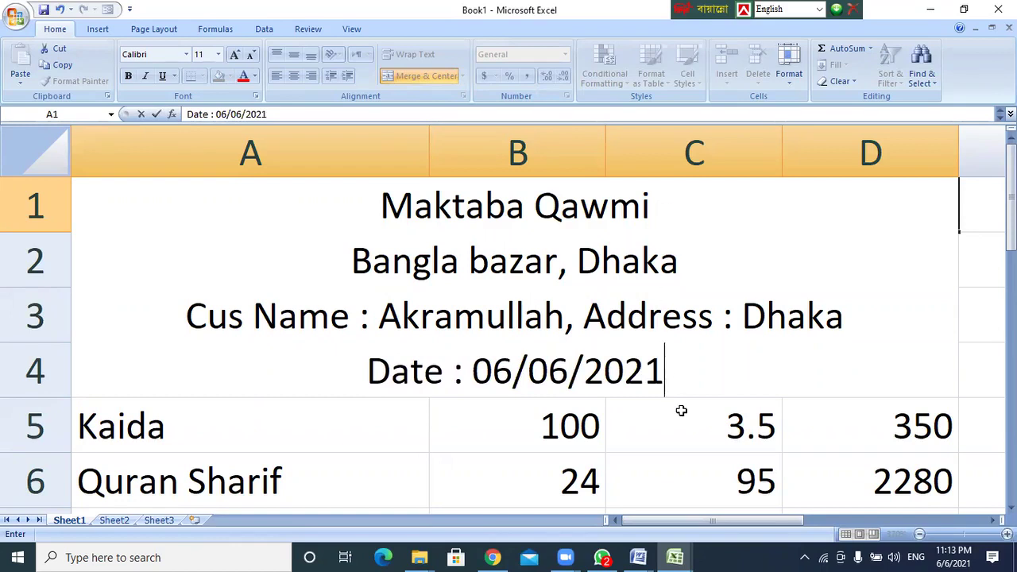
Set only the "Maktaba Qawmi" line of the title cell to font size 20 and commit the cell entry.
left_click_drag(383, 206, 660, 205)
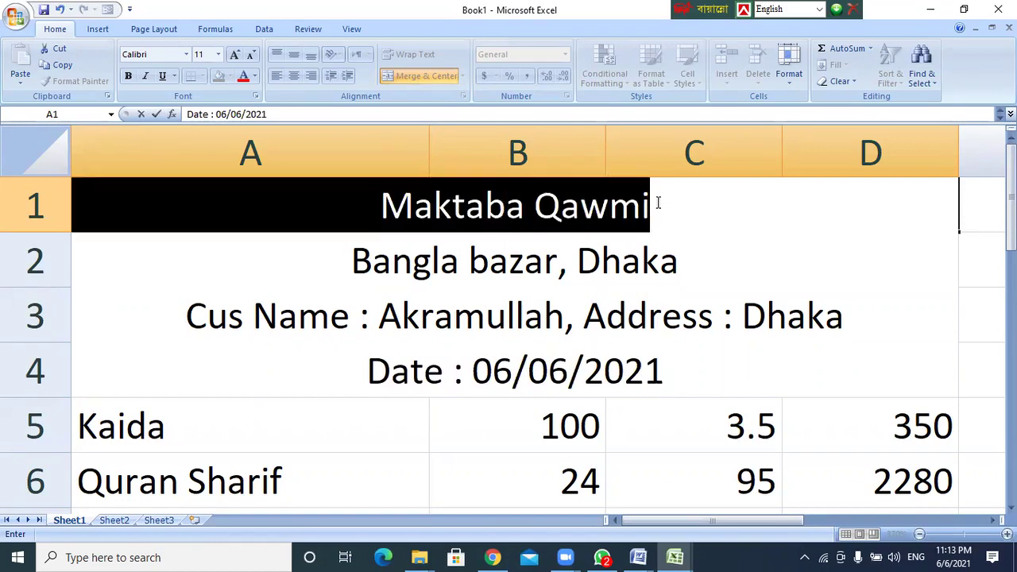
left_click(218, 55)
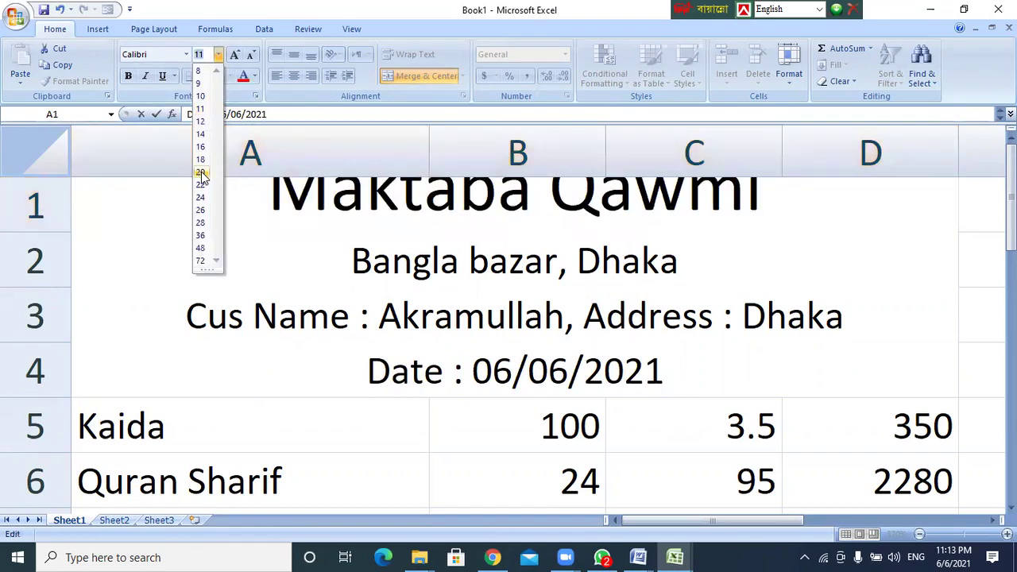
left_click(201, 172)
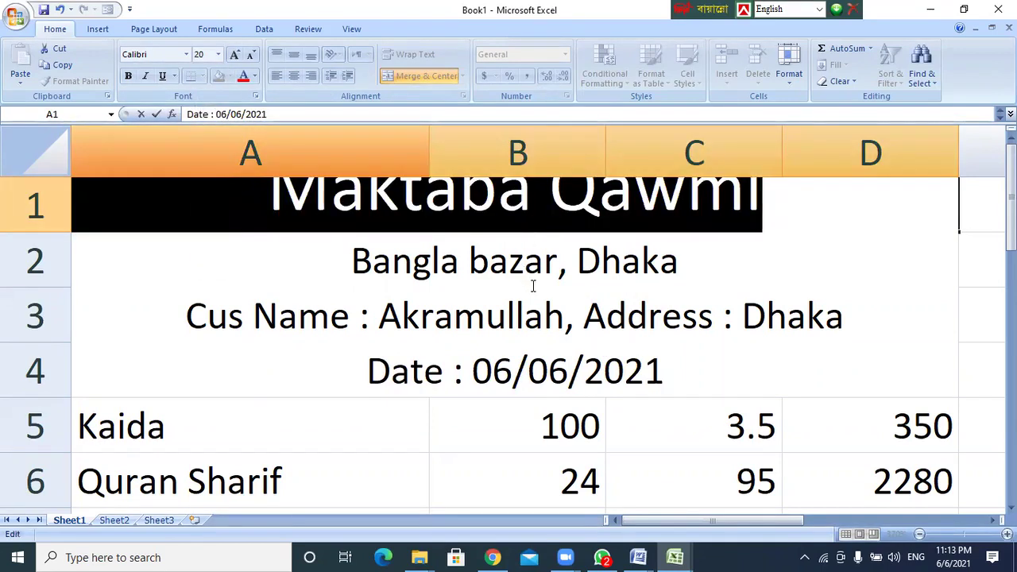
left_click(554, 367)
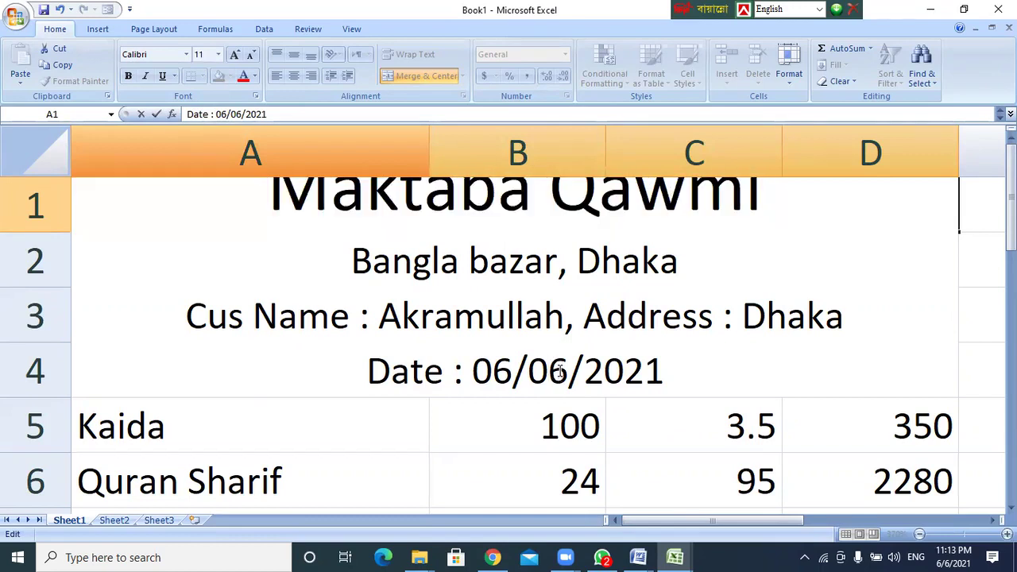
key("Return")
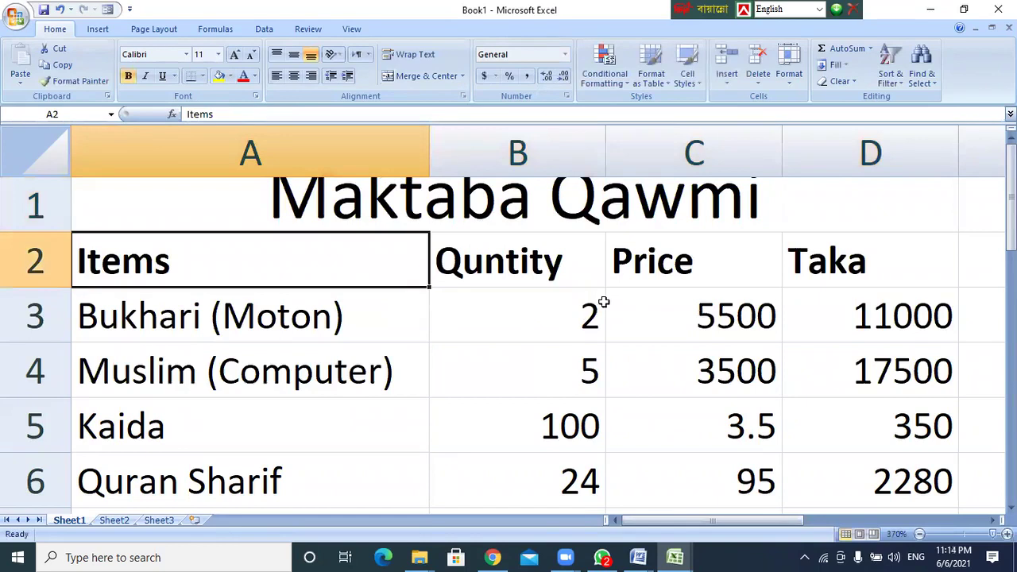
Increase the height of row 1 until all four lines of the merged title fit.
scroll(621, 304, "down", 1)
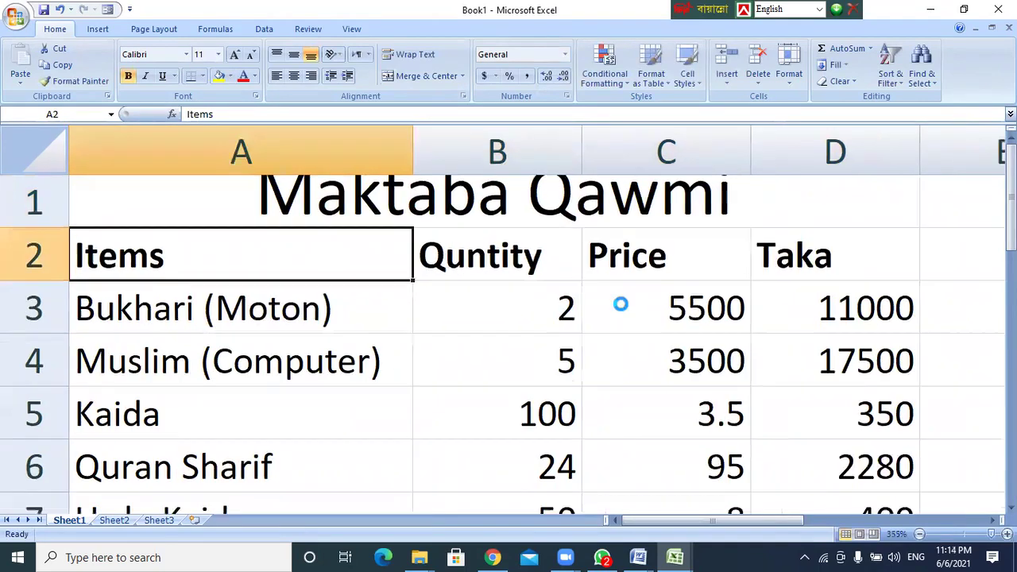
scroll(621, 304, "down", 11)
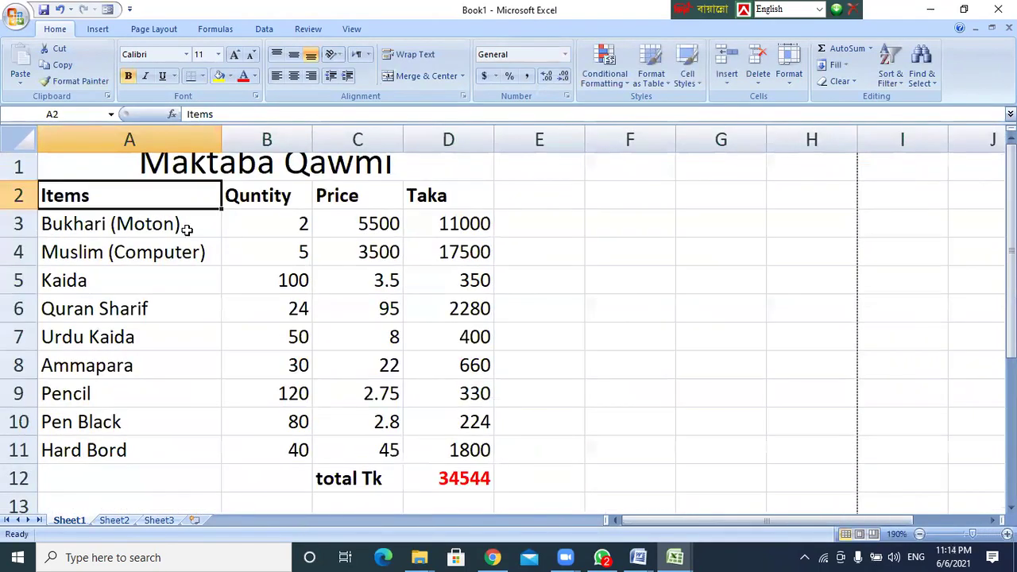
left_click(175, 167)
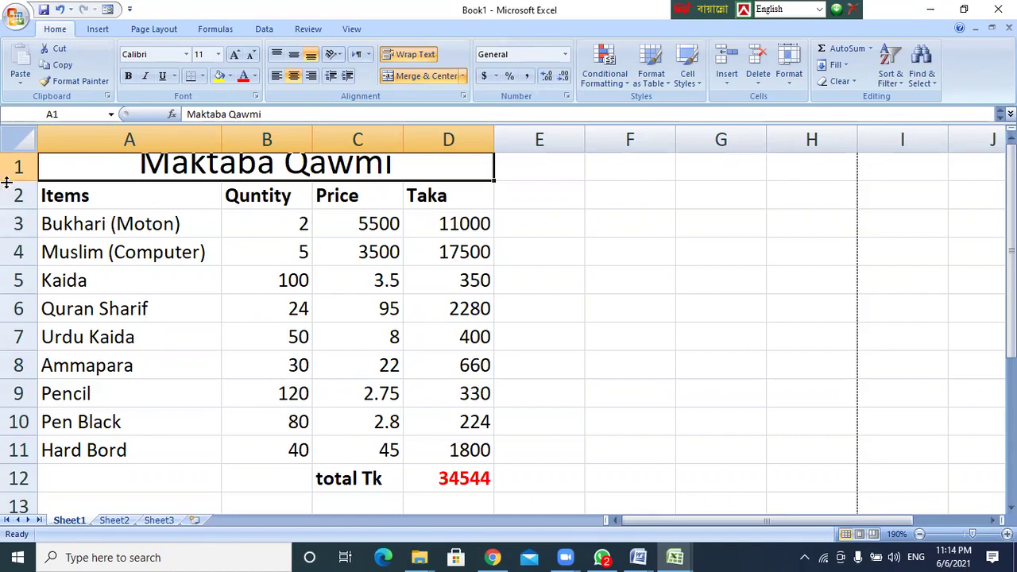
left_click_drag(17, 179, 11, 291)
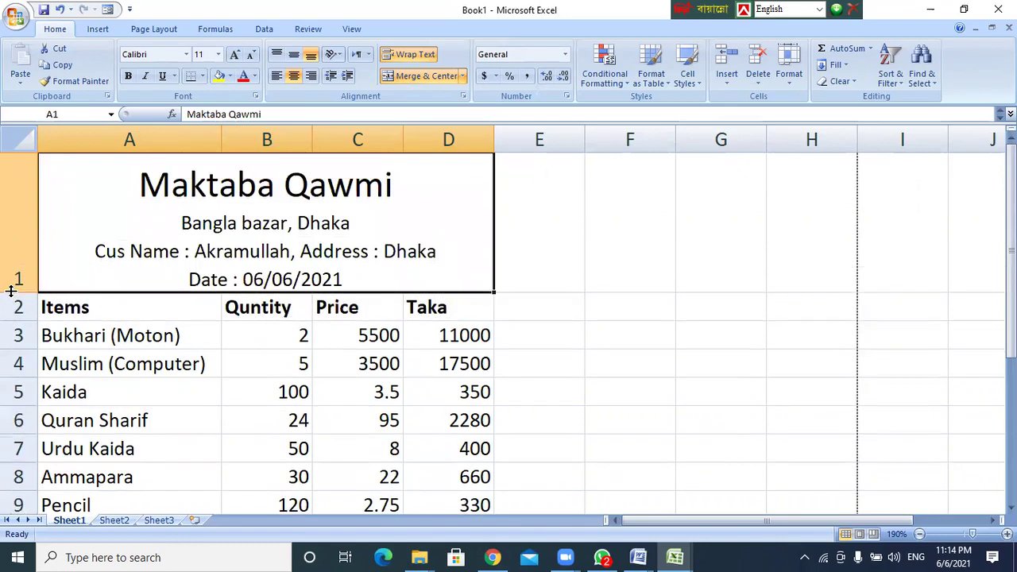
Apply All Borders to the whole bill from the merged title cell down to the total row, A1 to D12.
left_click(569, 258)
scroll(562, 263, "down", 2)
scroll(561, 263, "up", 2)
left_click(318, 229)
scroll(396, 383, "down", 2)
scroll(397, 381, "up", 2)
scroll(374, 282, "down", 2)
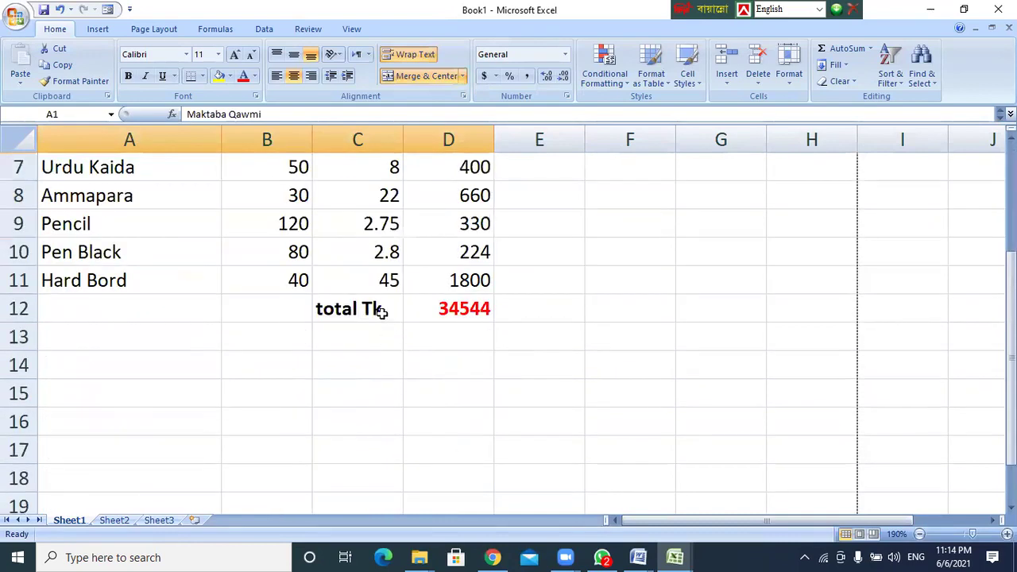
left_click(380, 309, "shift")
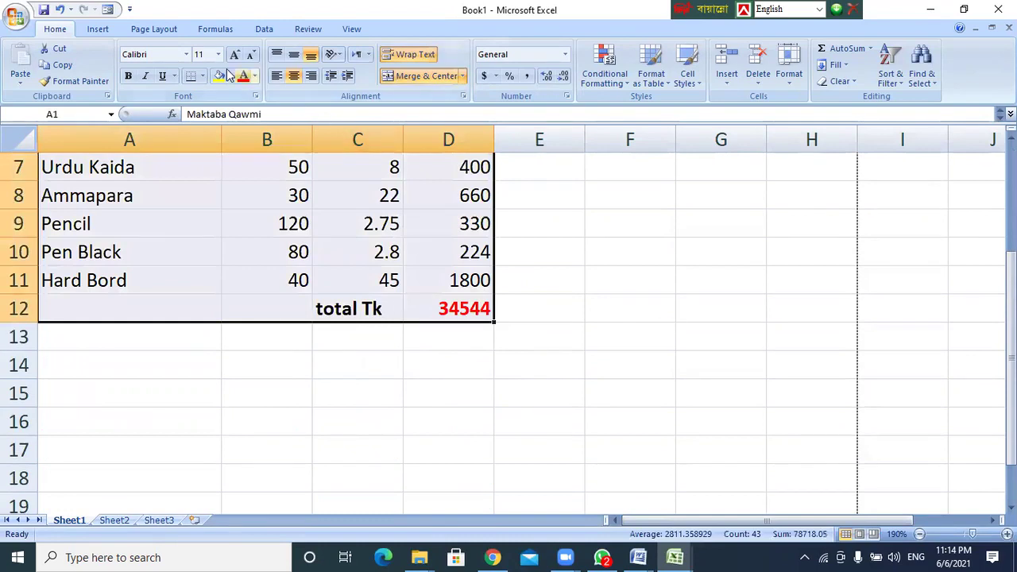
left_click(202, 77)
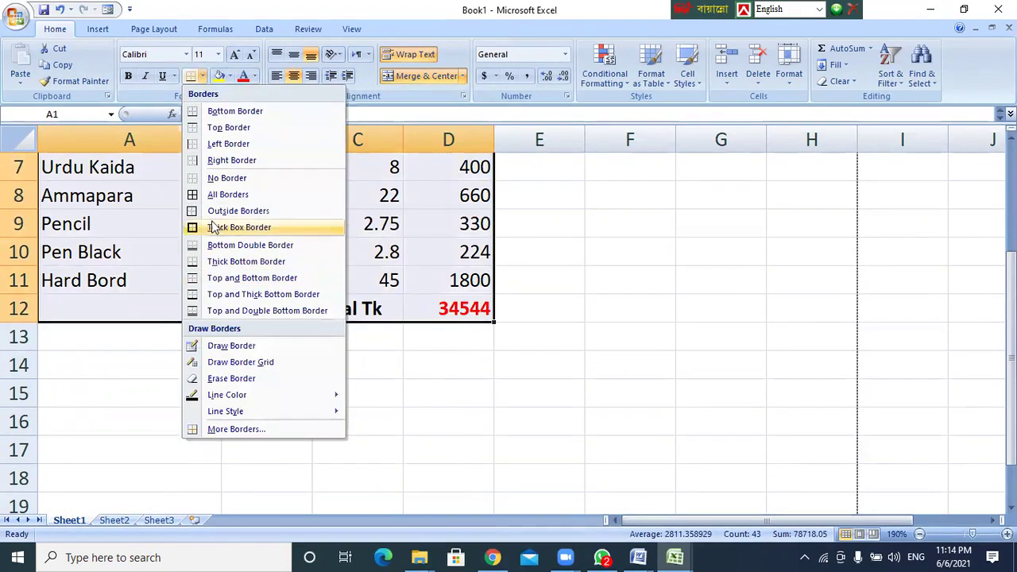
left_click(223, 195)
scroll(565, 339, "up", 2)
left_click(588, 306)
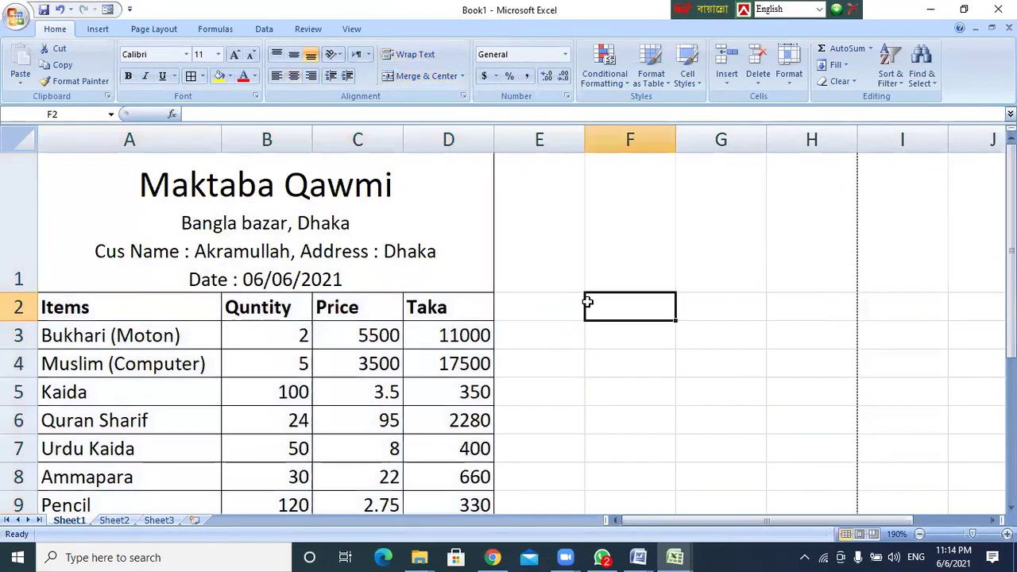
Check the bordered bill with its title block in the print preview and return to the worksheet.
left_click(27, 22)
mouse_move(65, 190)
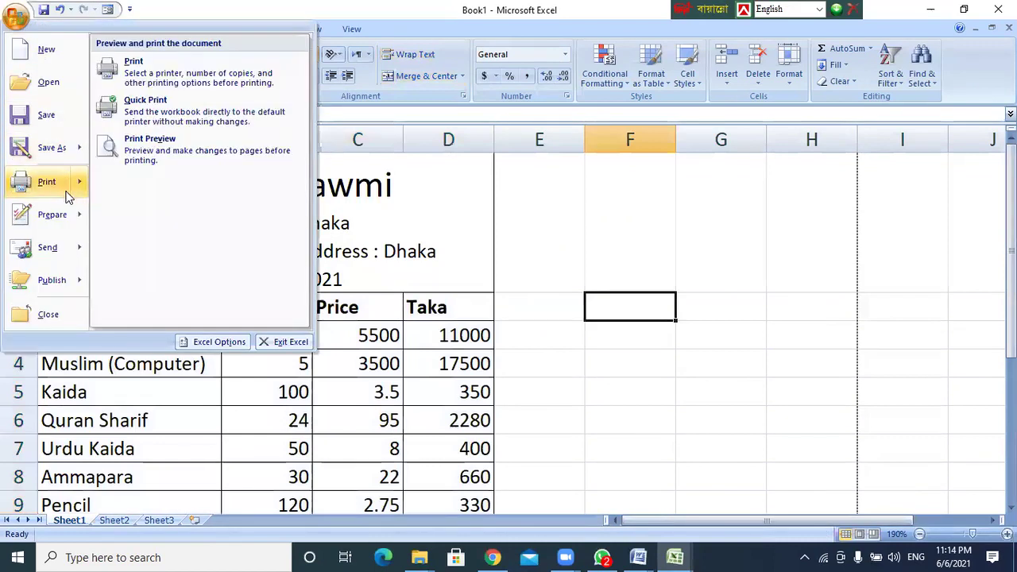
left_click(159, 155)
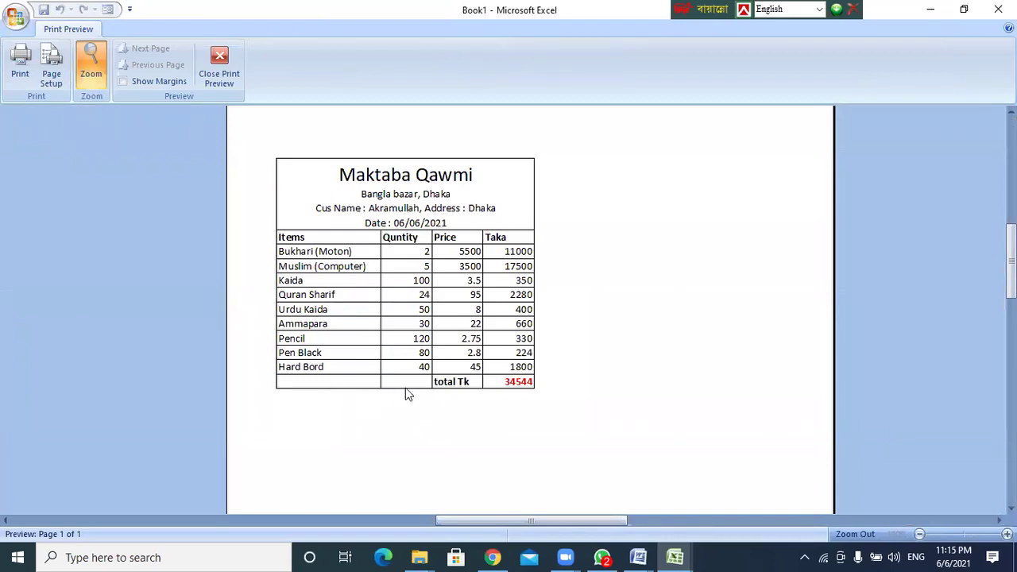
left_click(221, 79)
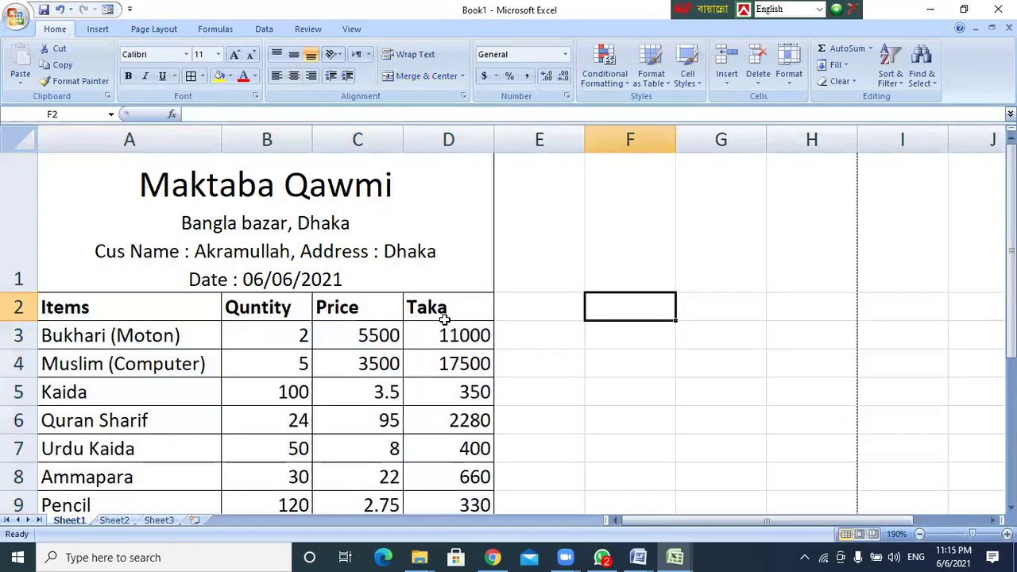
Undo the borders applied to the whole bill.
key("ctrl+z")
left_click(560, 260)
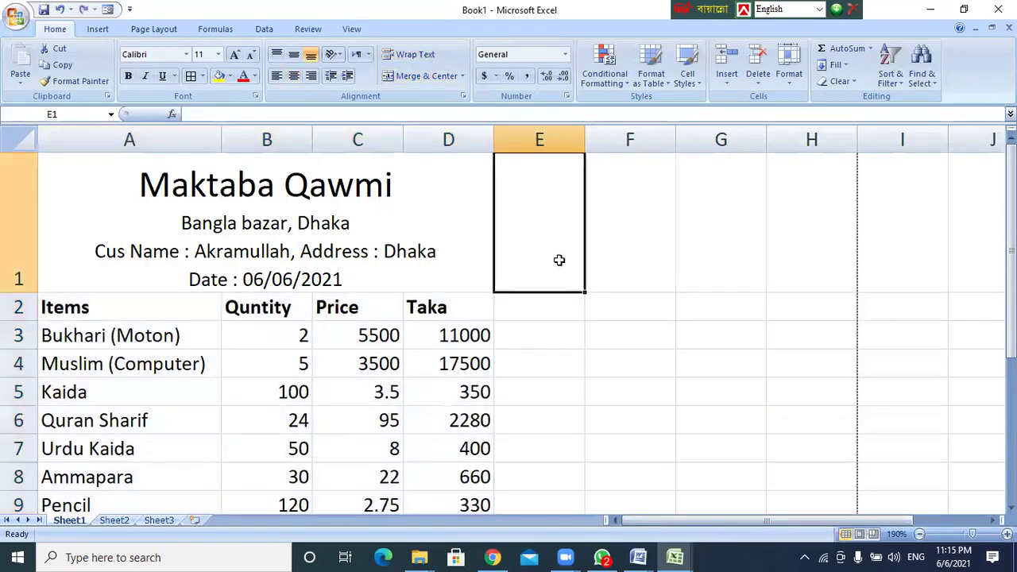
left_click(342, 227)
scroll(335, 265, "down", 2)
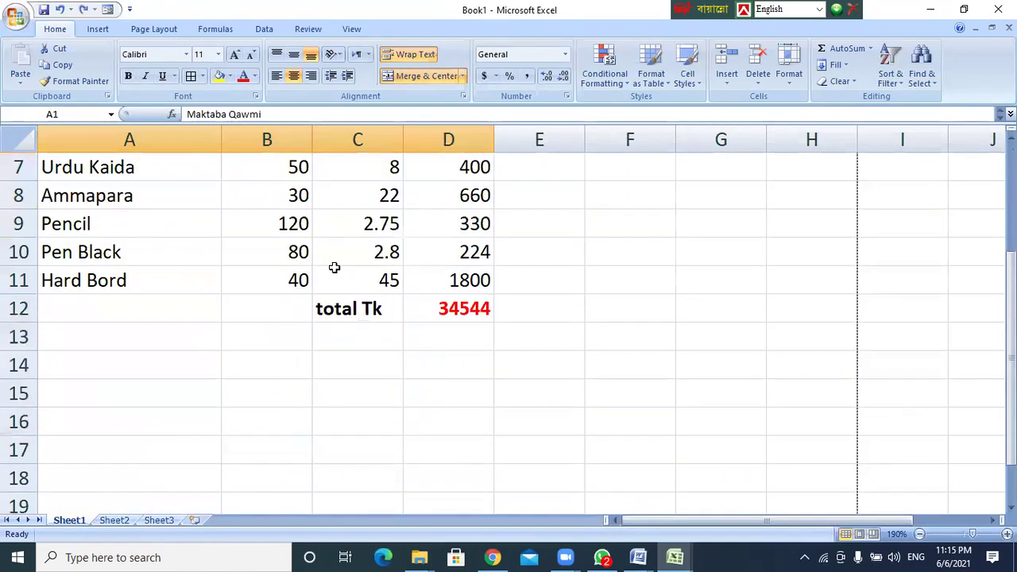
left_click(202, 291, "shift")
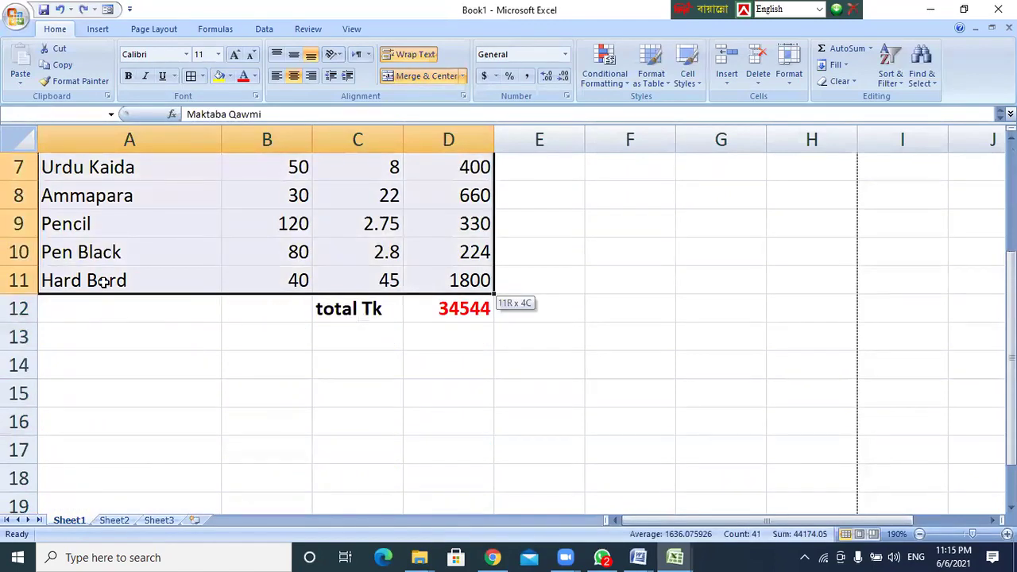
scroll(175, 284, "up", 2)
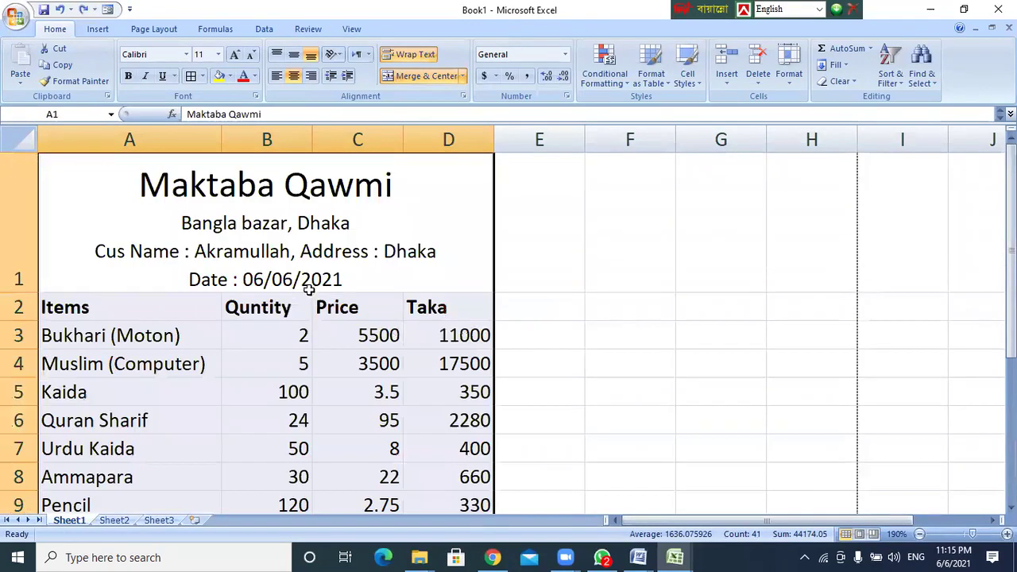
Apply All Borders to the bill from the title cell down to the Hard Bord row, plus only cells C12 and D12 of the total row.
left_click(263, 199)
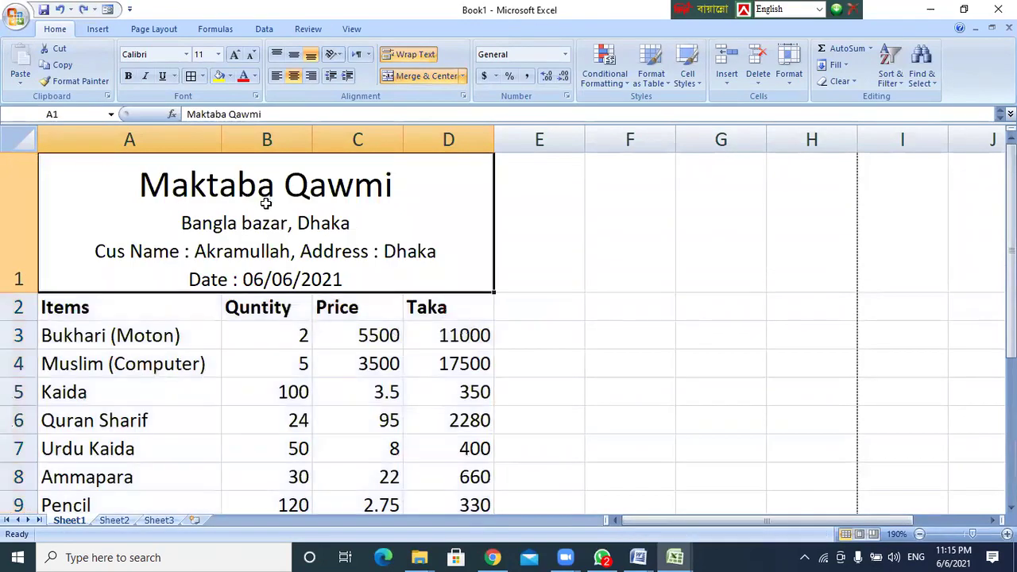
scroll(273, 252, "down", 2)
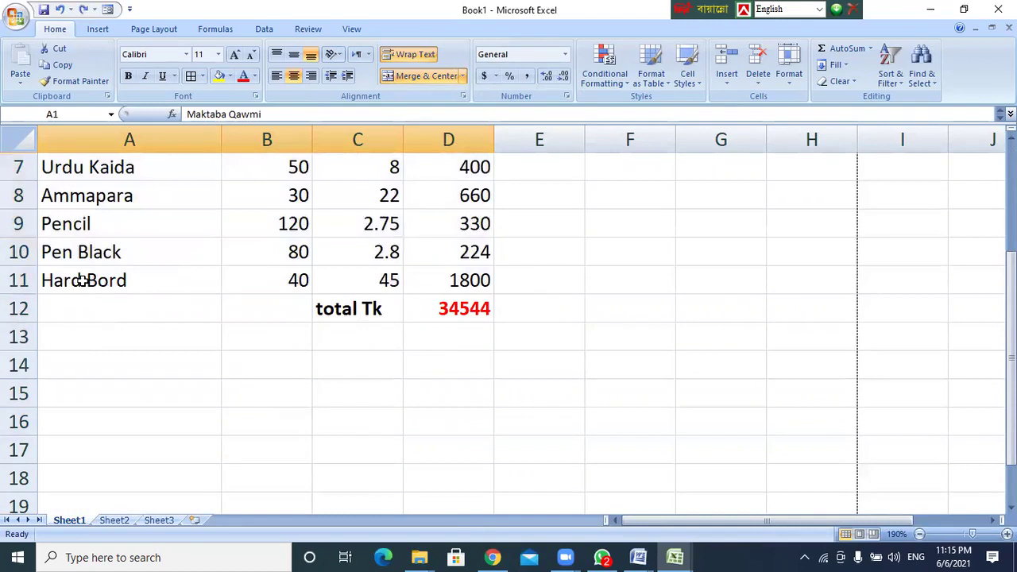
left_click(80, 281, "shift")
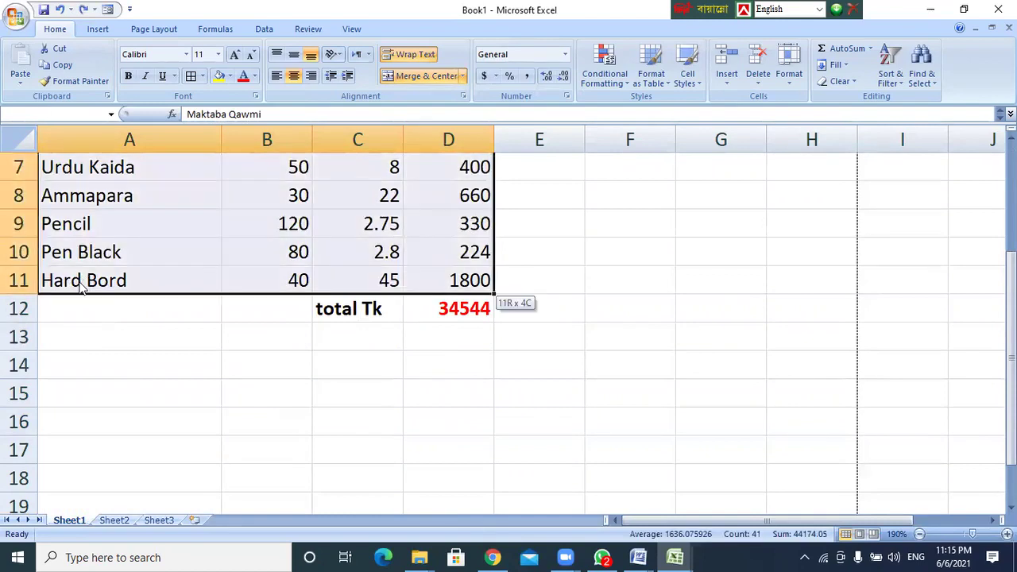
scroll(80, 282, "up", 1)
scroll(80, 284, "up", 1)
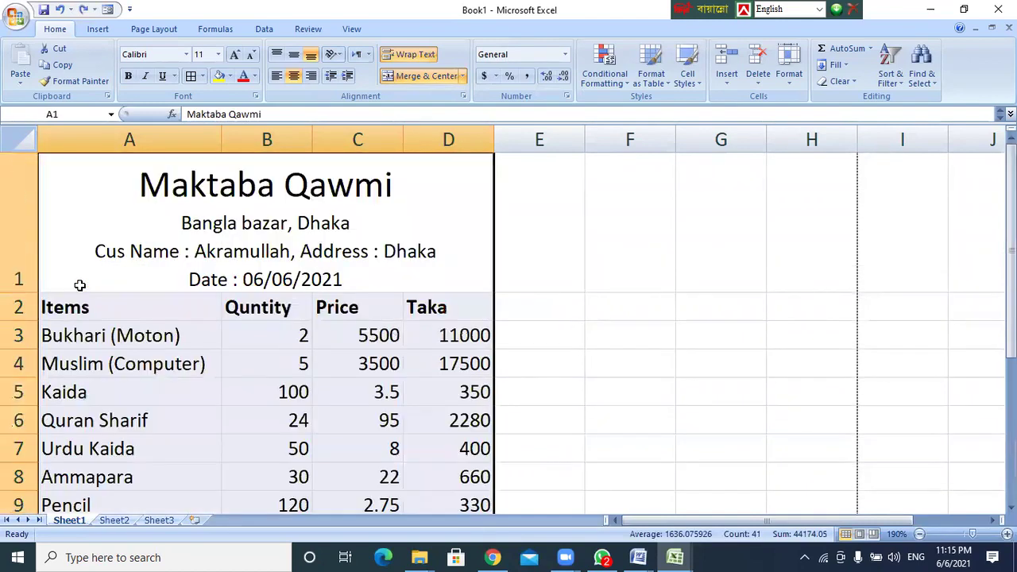
scroll(381, 373, "down", 3)
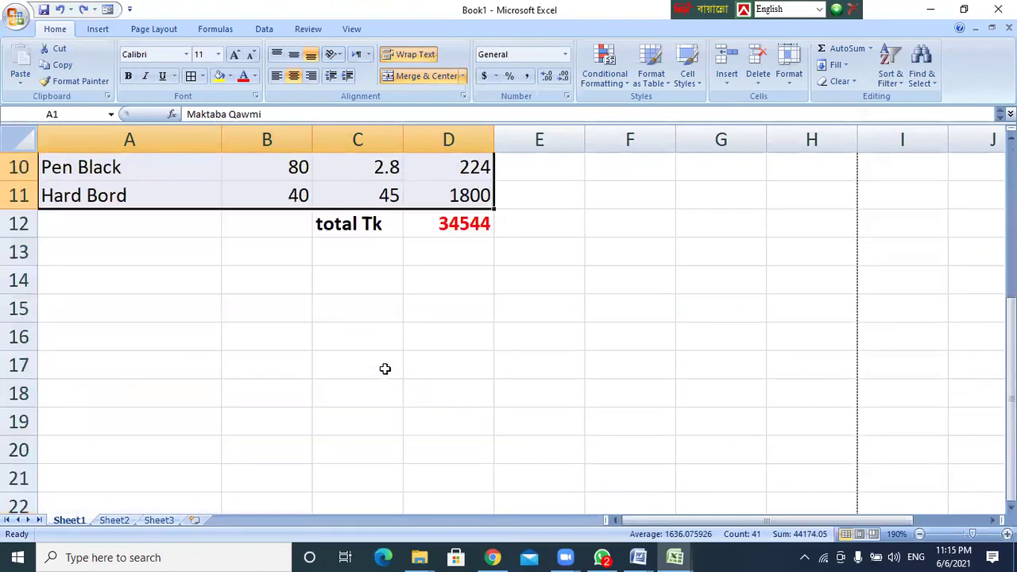
left_click(467, 229)
left_click(366, 223)
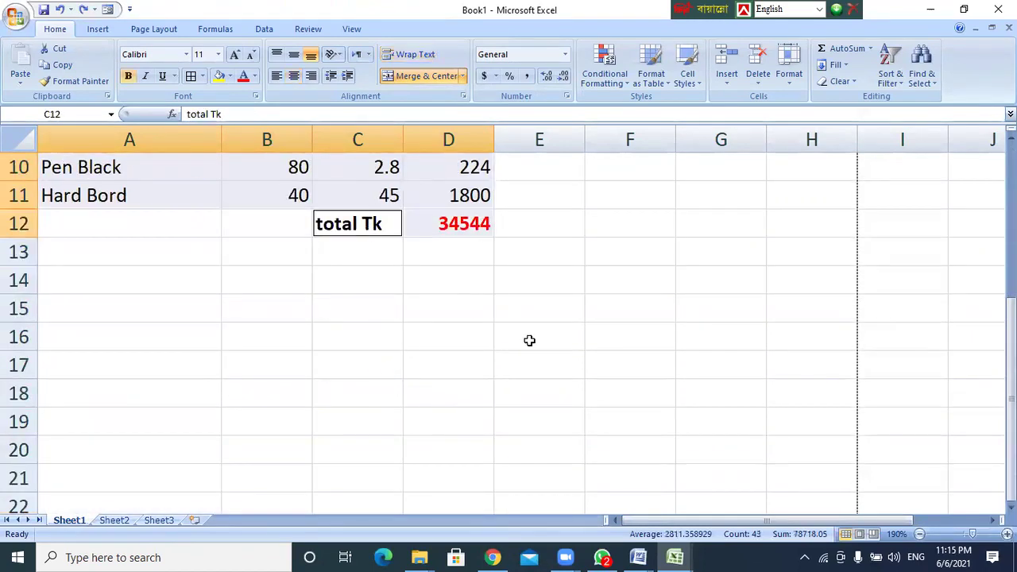
scroll(528, 340, "up", 2)
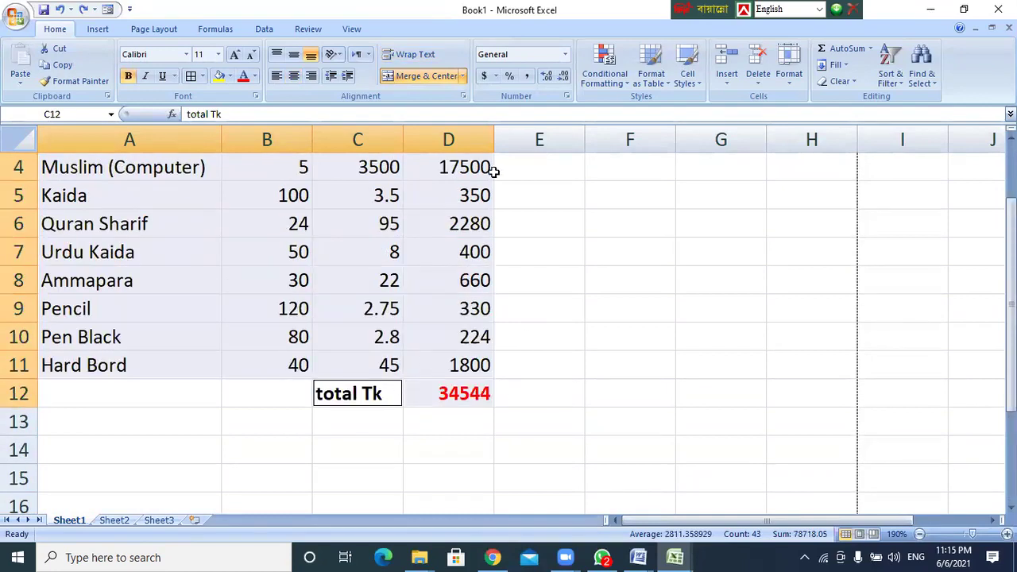
left_click(203, 76)
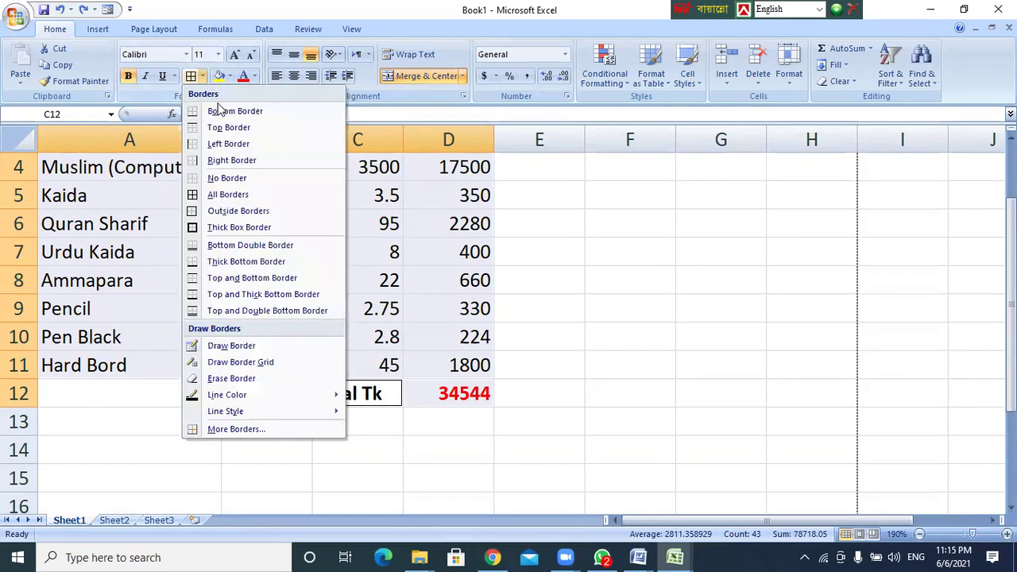
left_click(229, 197)
left_click(623, 222)
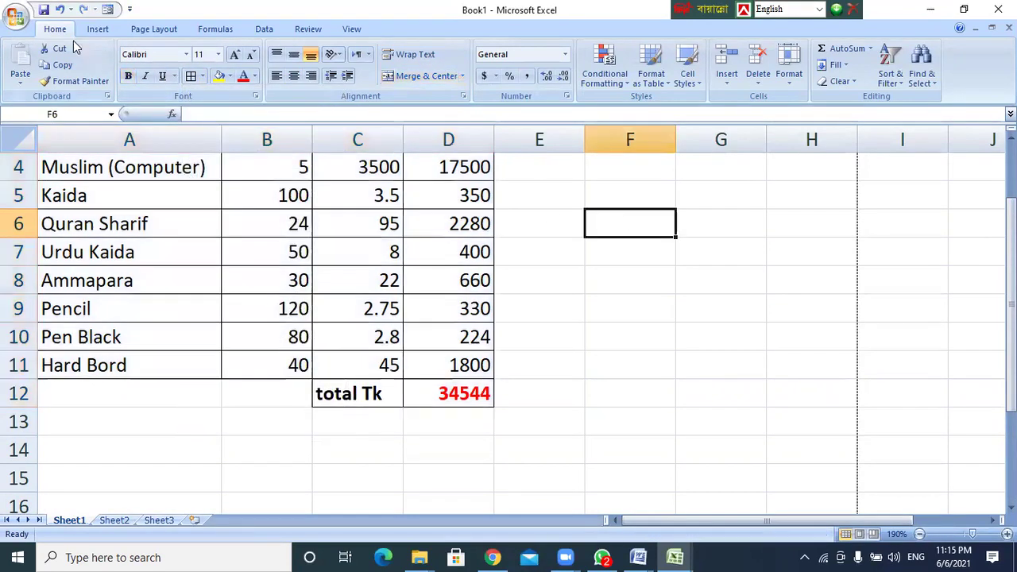
Check the rebordered bill in the print preview and return to the worksheet.
left_click(16, 18)
mouse_move(24, 187)
left_click(213, 157)
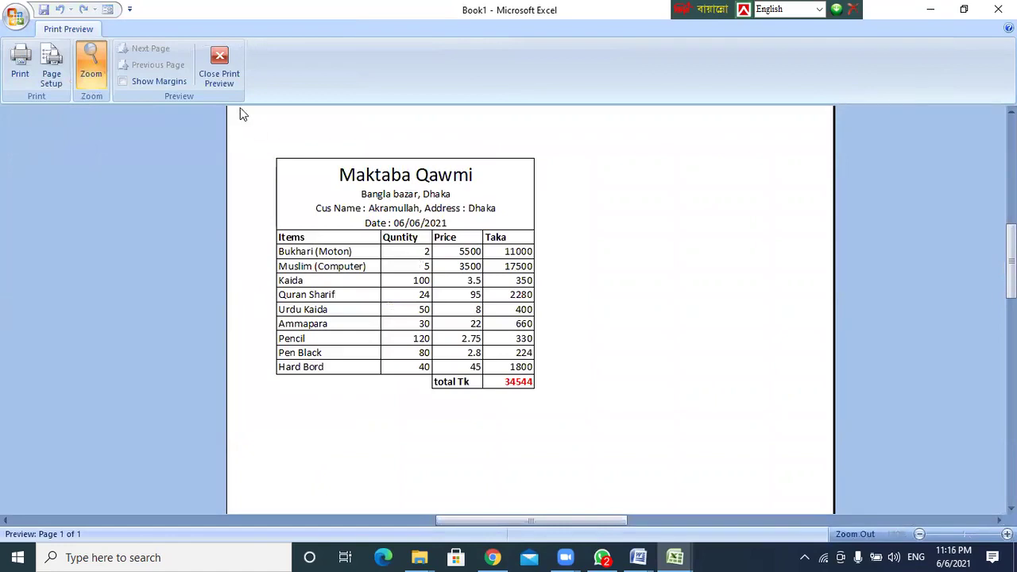
left_click(225, 73)
left_click(525, 292)
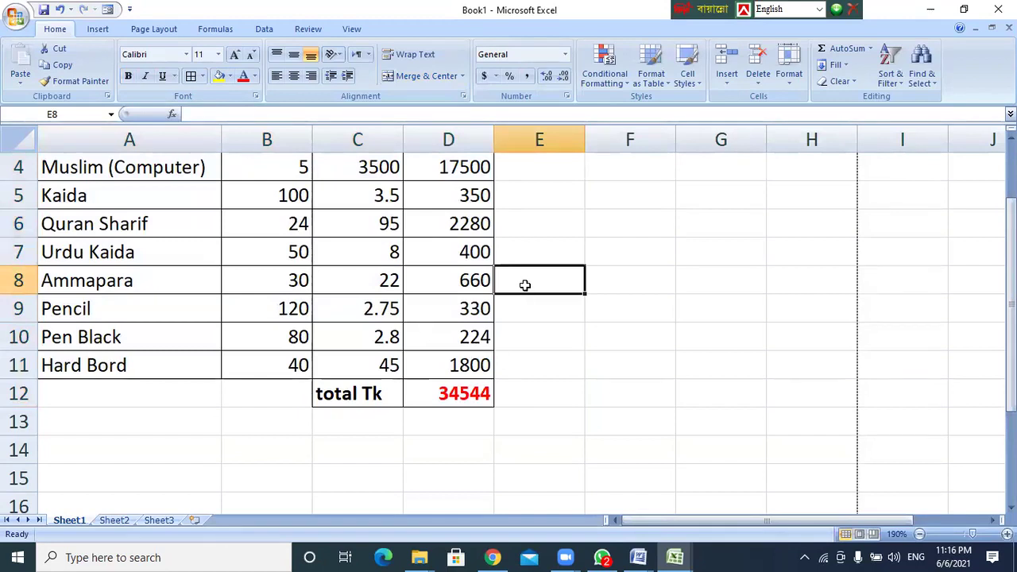
scroll(525, 286, "down", 5)
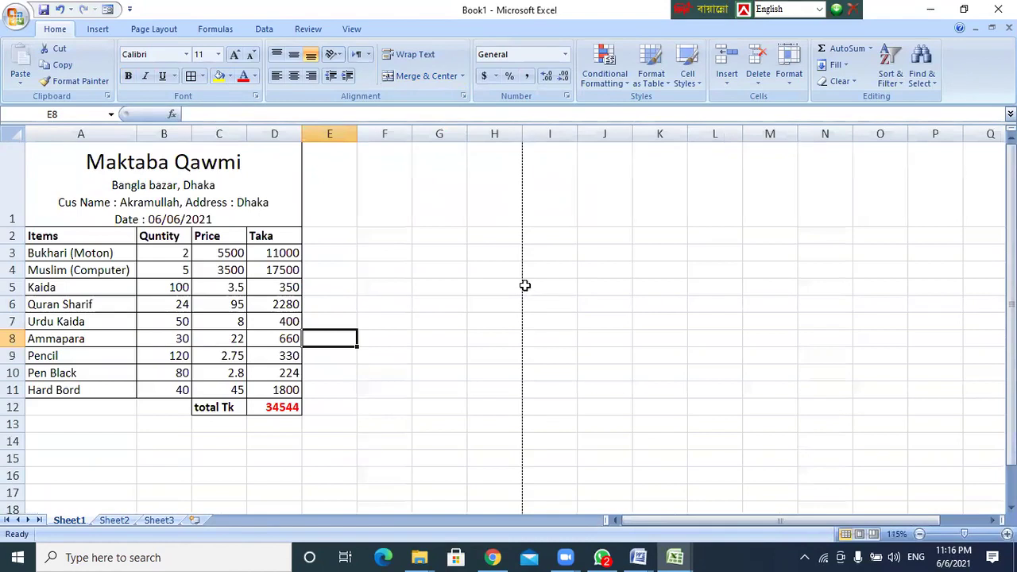
left_click(120, 178)
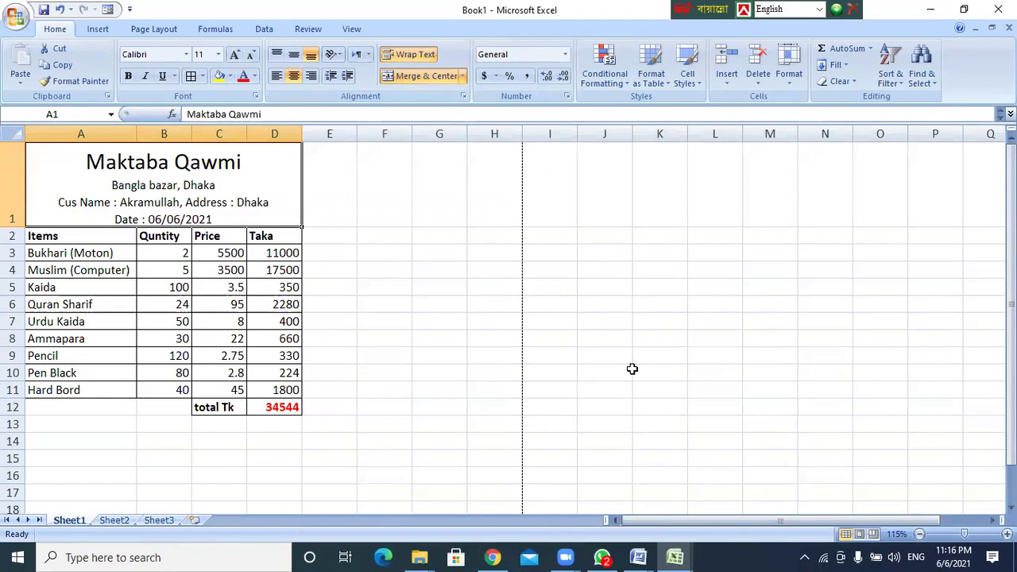
left_click(378, 283)
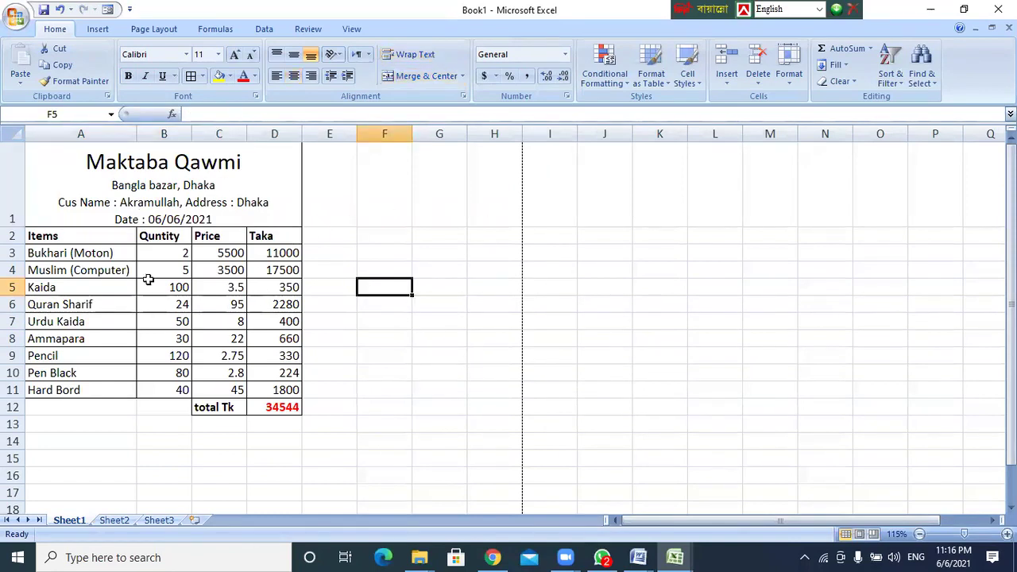
left_click(158, 188)
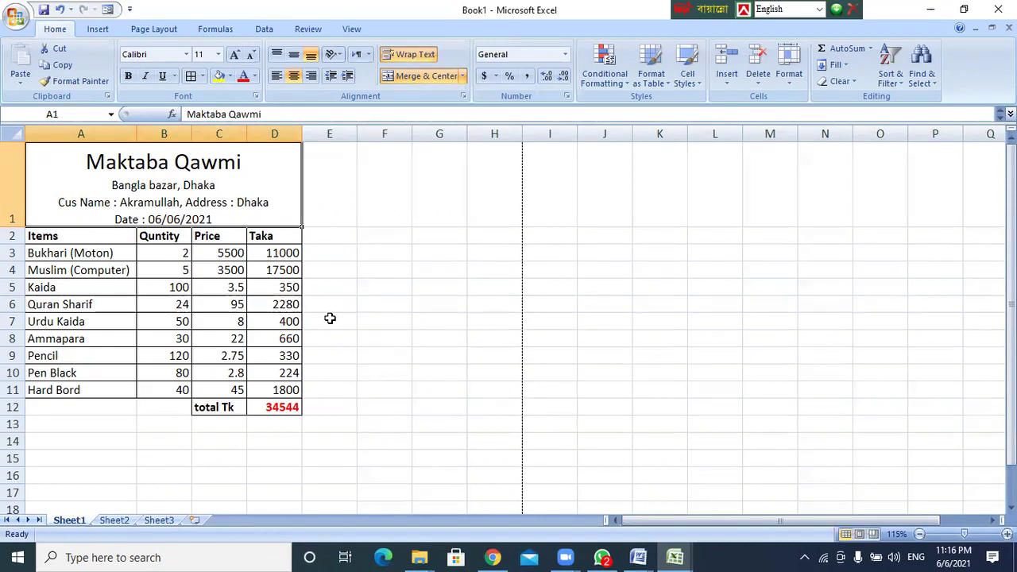
Save the workbook to the Desktop as an Excel Workbook named "Class 1".
left_click(14, 18)
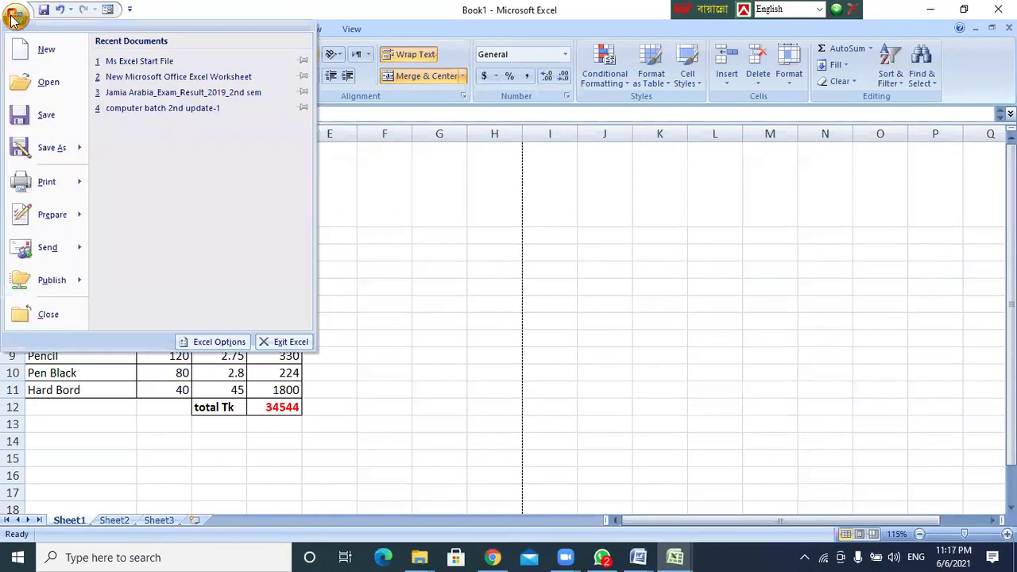
left_click(40, 119)
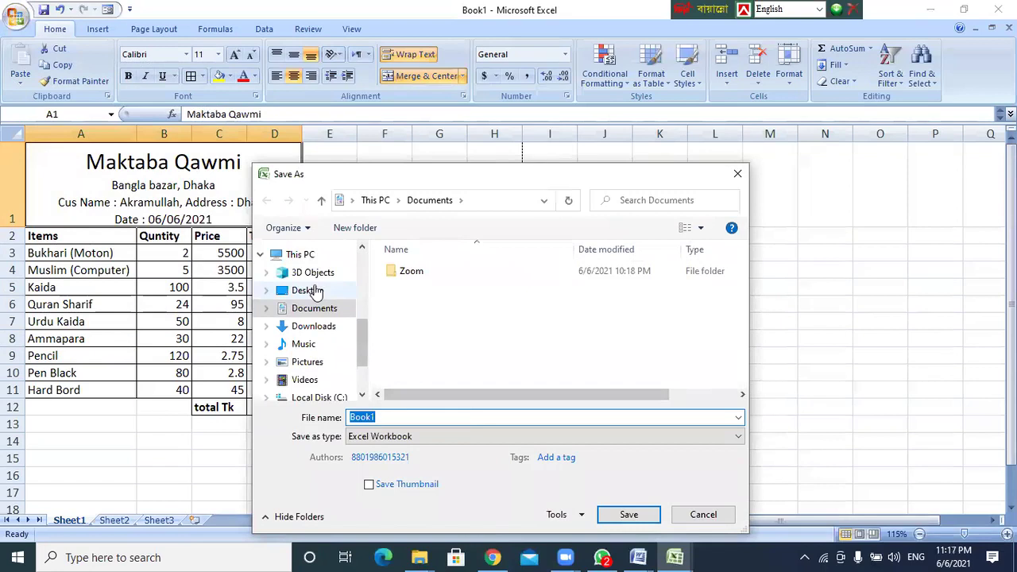
left_click_drag(365, 334, 365, 274)
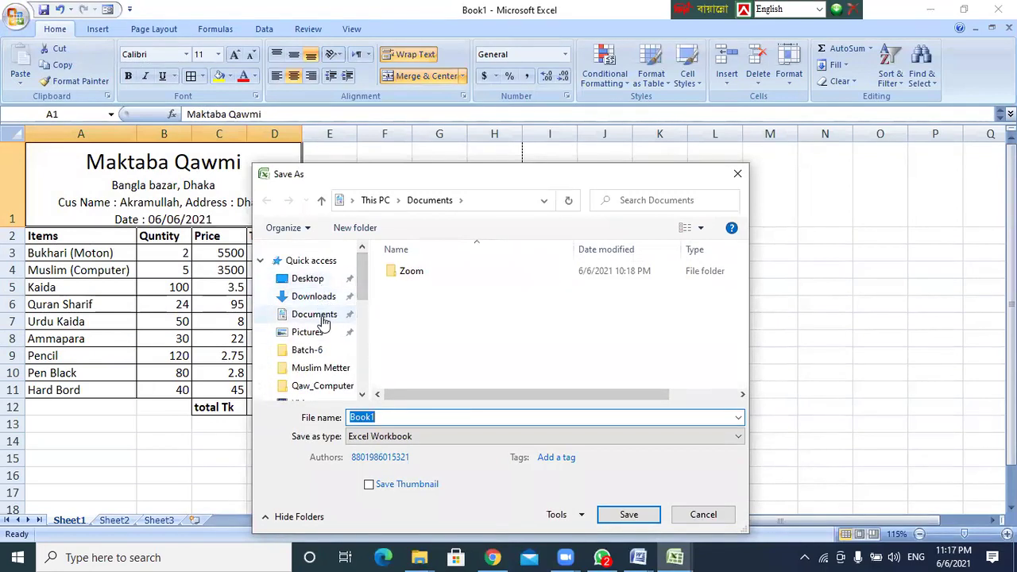
left_click_drag(364, 303, 362, 266)
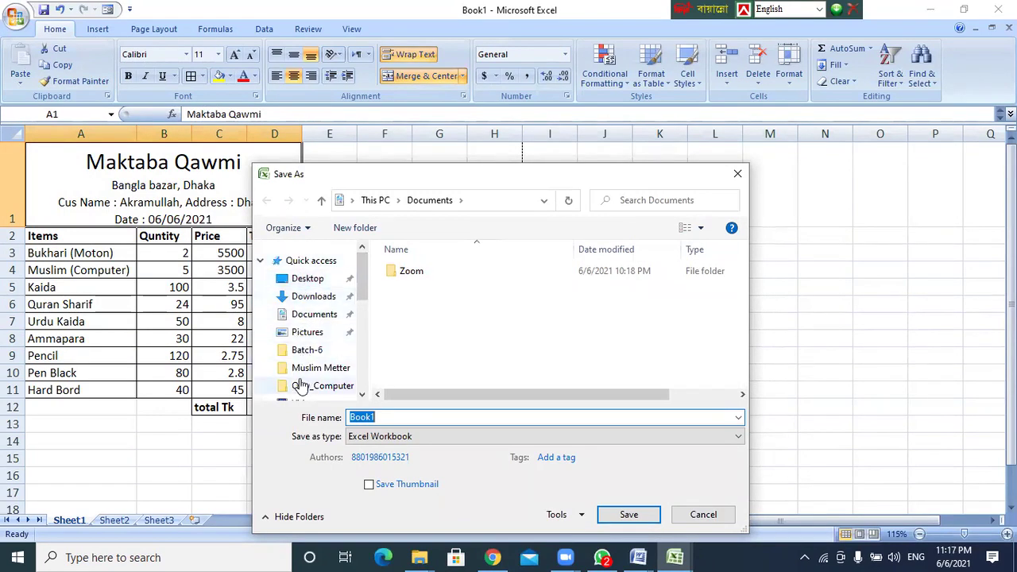
left_click(311, 279)
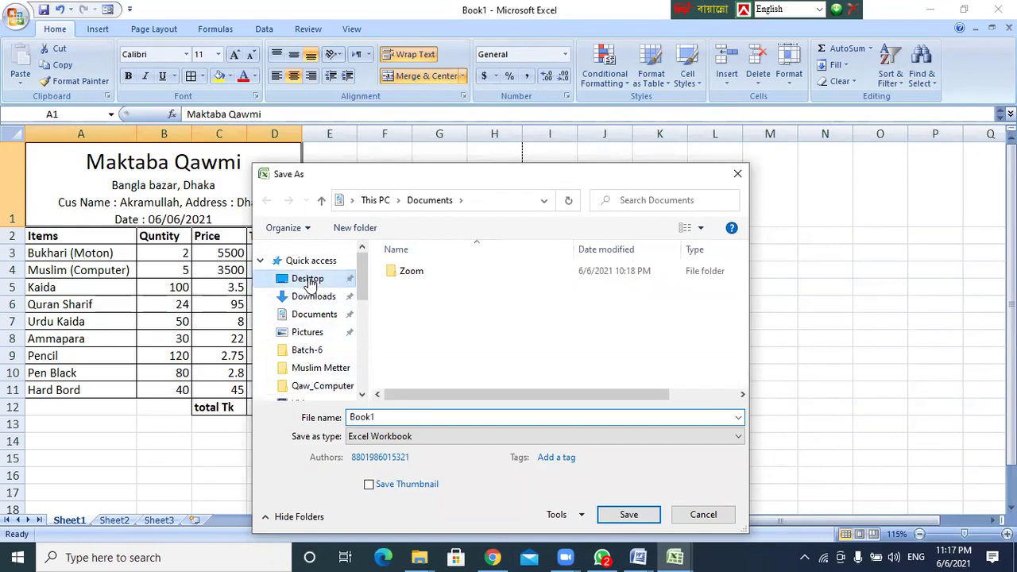
double_click(401, 419)
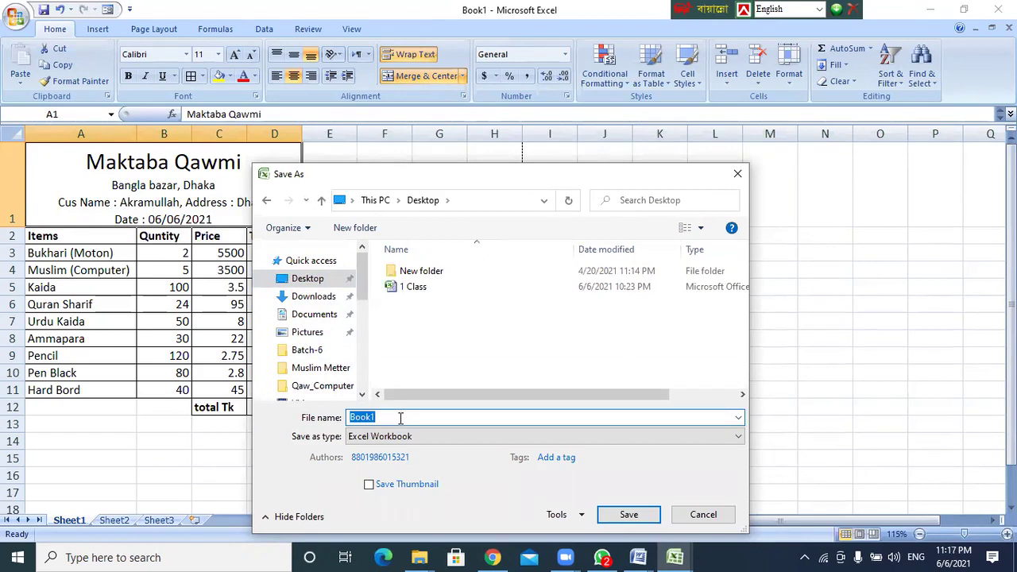
type("Class 1")
left_click_drag(609, 170, 599, 95)
left_click(619, 440)
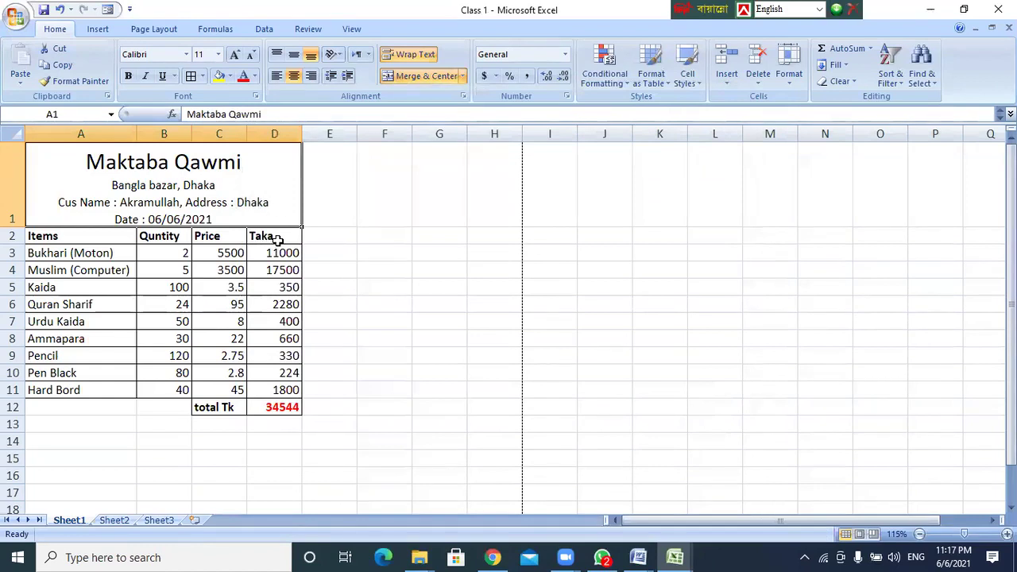
Close the Class 1 workbook and reopen it from the Desktop.
left_click(16, 15)
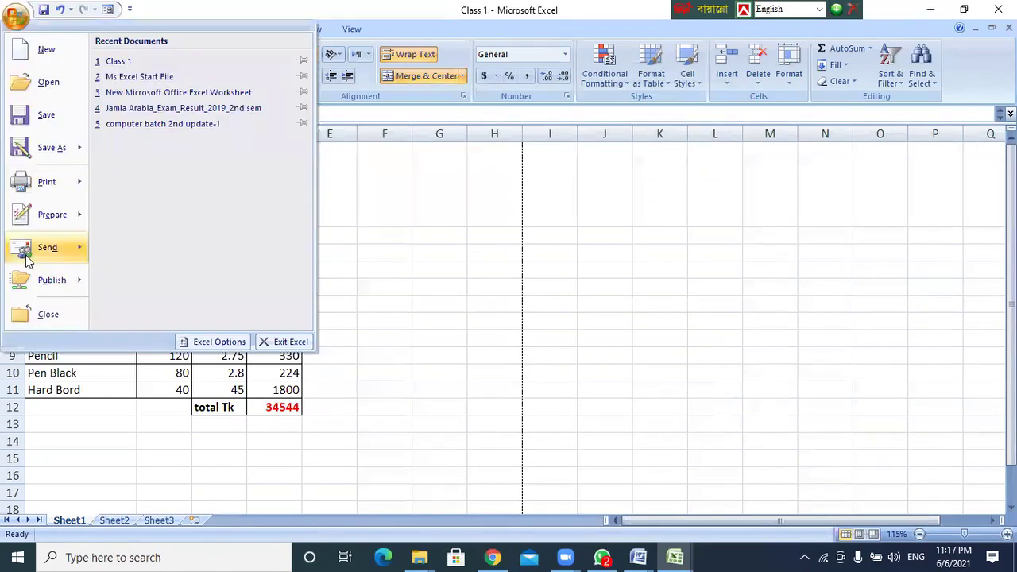
left_click(23, 319)
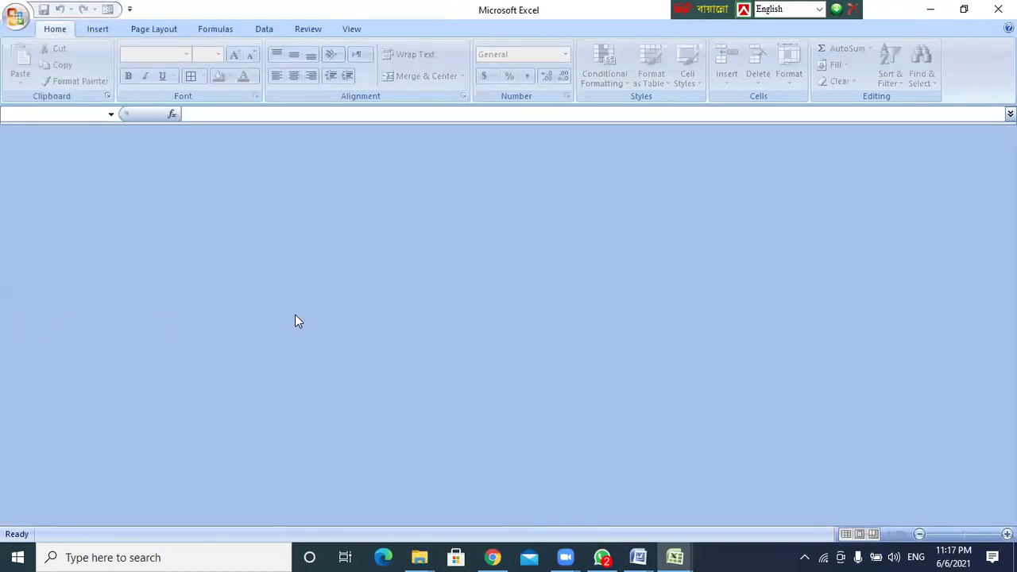
left_click(16, 18)
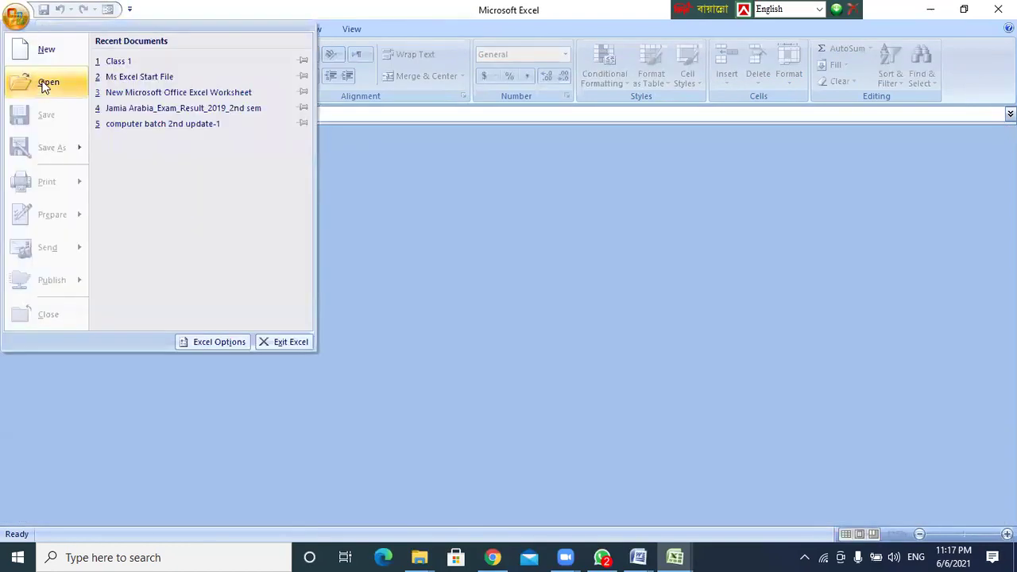
left_click(47, 83)
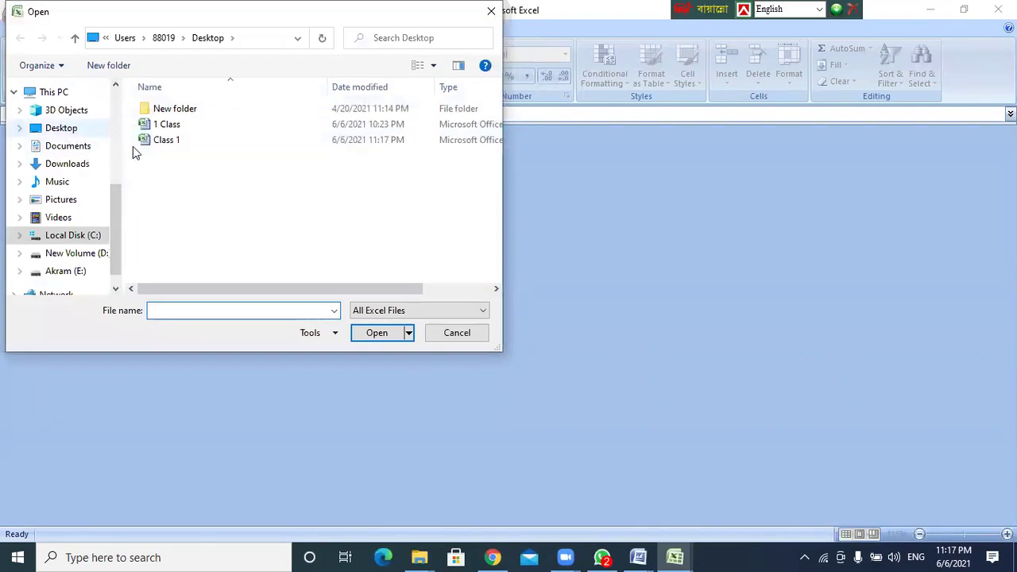
left_click(168, 143)
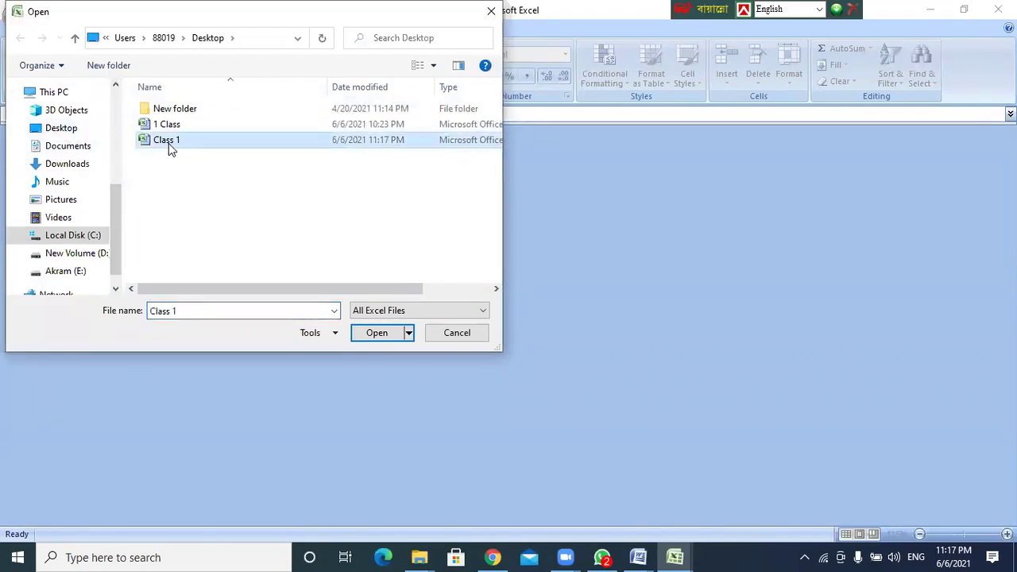
left_click(379, 334)
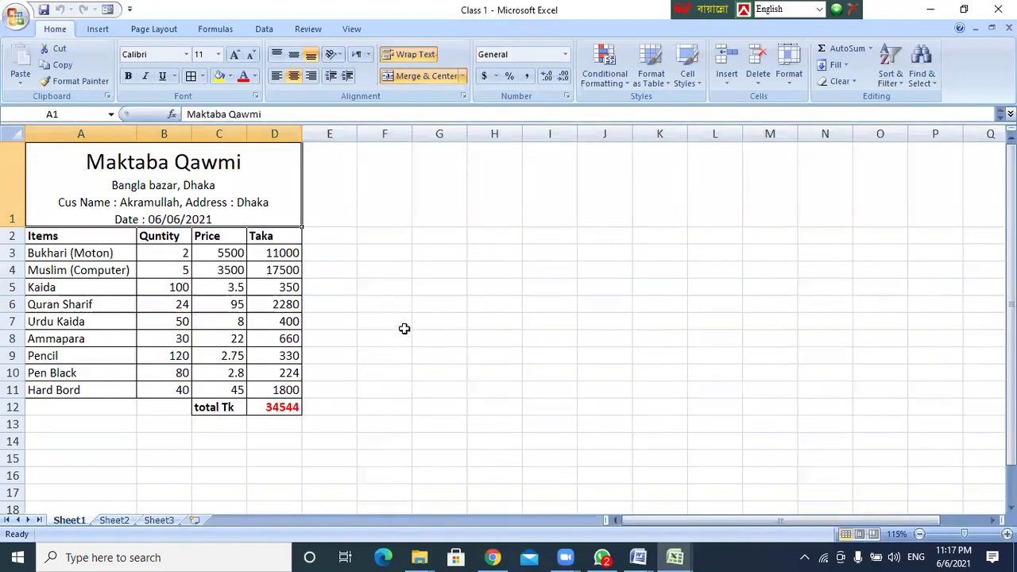
Switch from the bill to the Sheet2 worksheet.
scroll(406, 318, "up", 3, "ctrl")
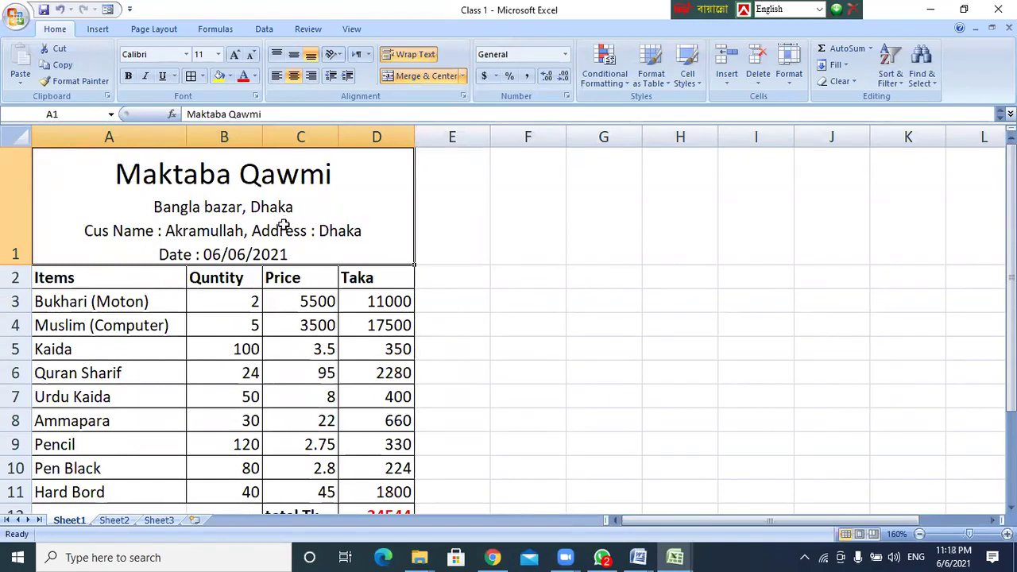
left_click(681, 367)
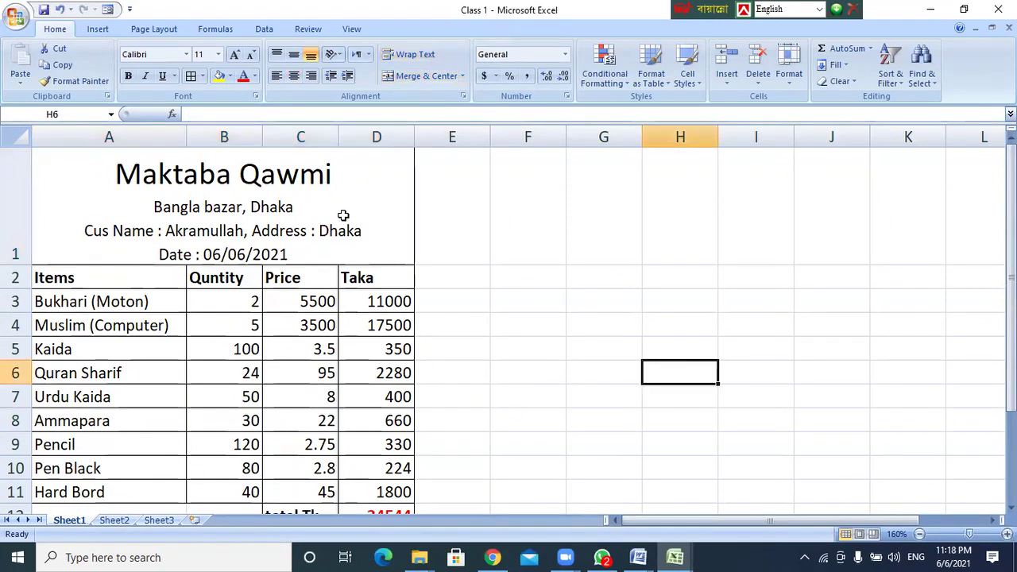
left_click(116, 521)
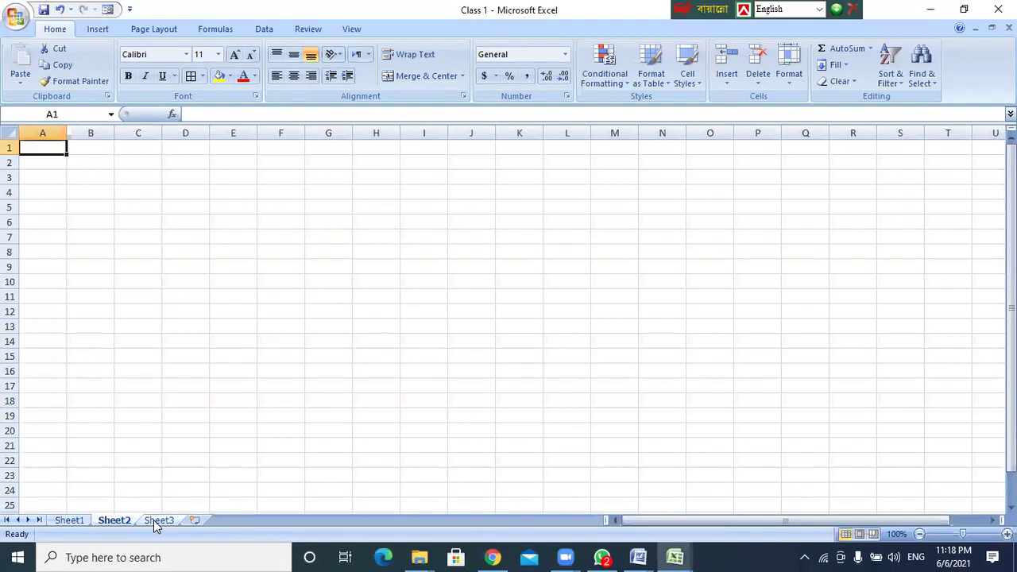
Add five blank worksheets after Sheet3 in the workbook.
left_click(196, 525)
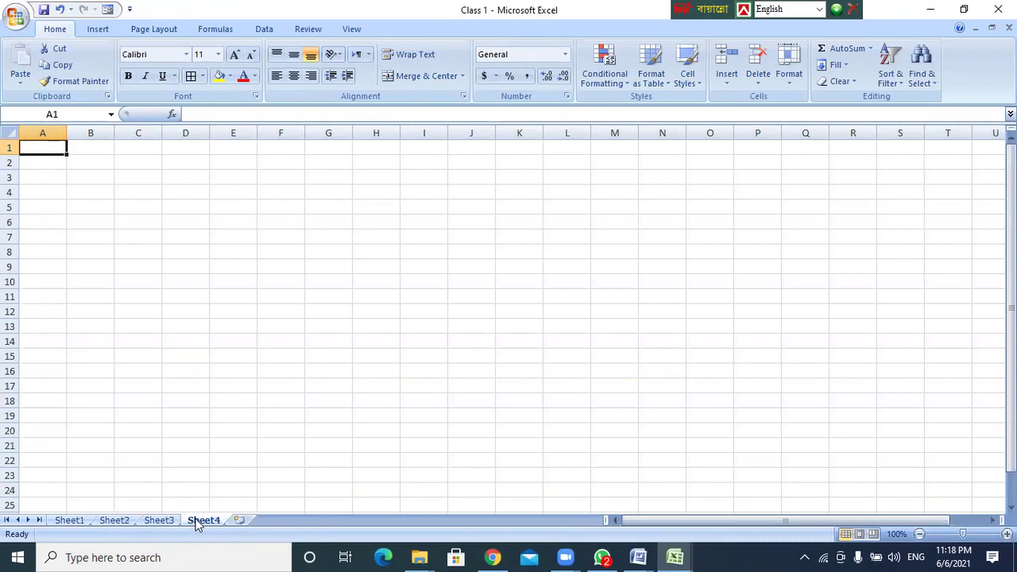
left_click(237, 521)
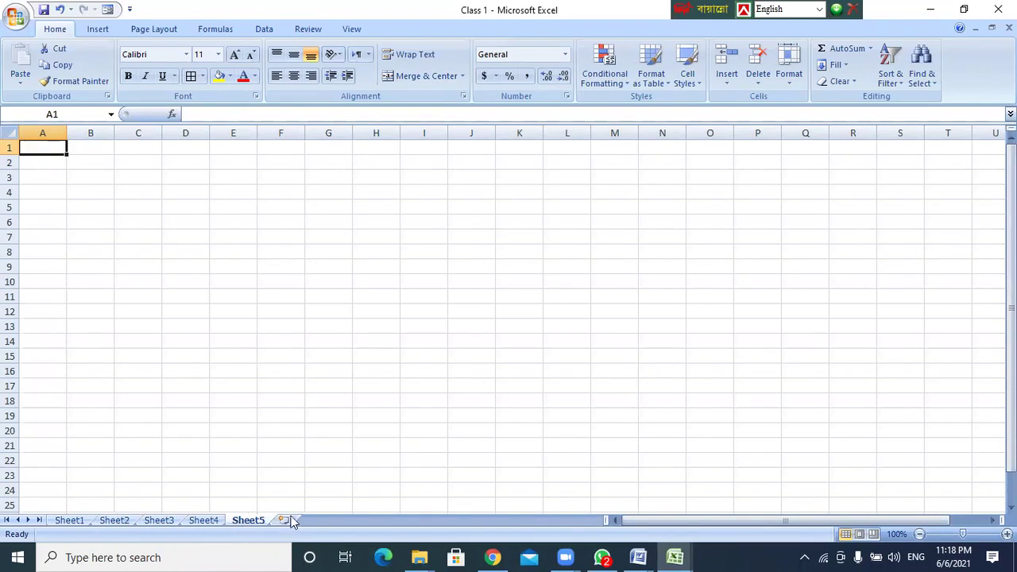
left_click(287, 522)
left_click(331, 522)
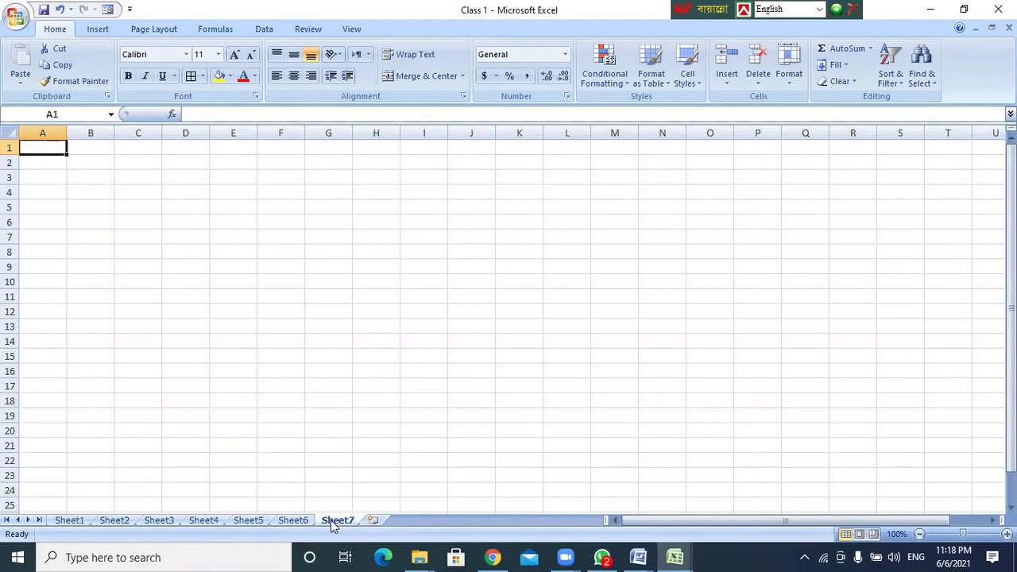
left_click(375, 523)
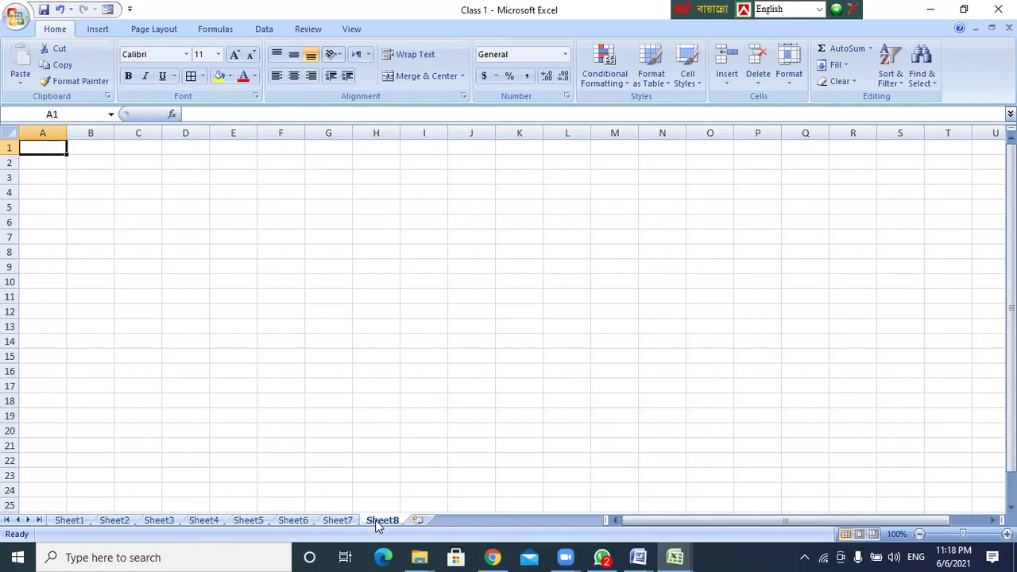
Rename the Sheet1 worksheet containing the bill as "Class 1".
right_click(69, 522)
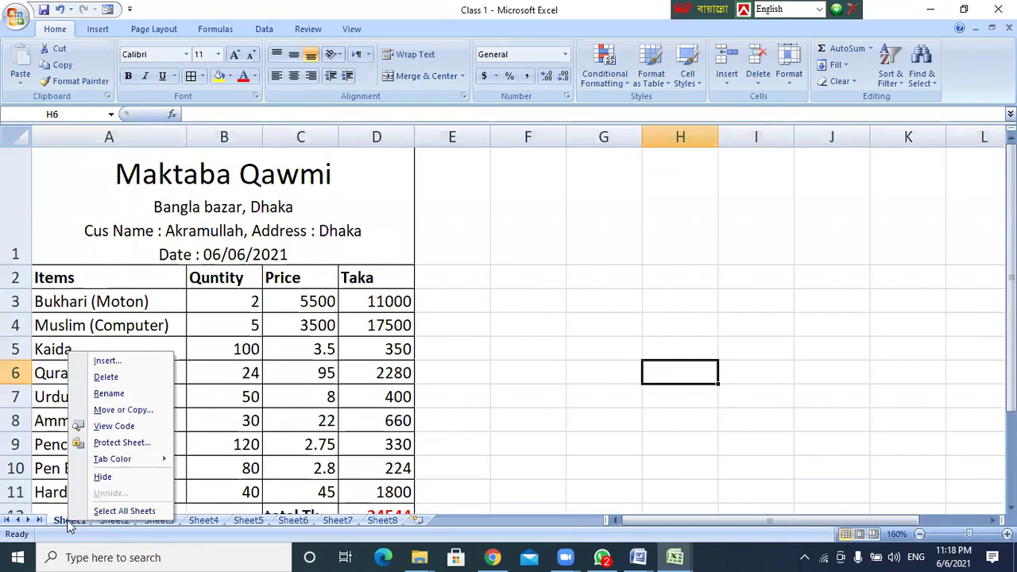
left_click(111, 391)
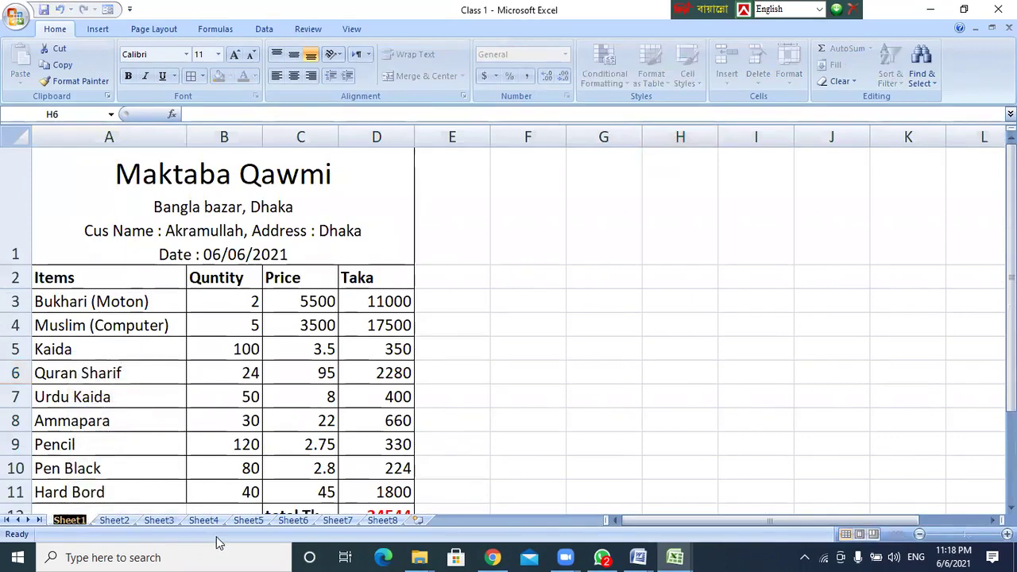
type("Class 1")
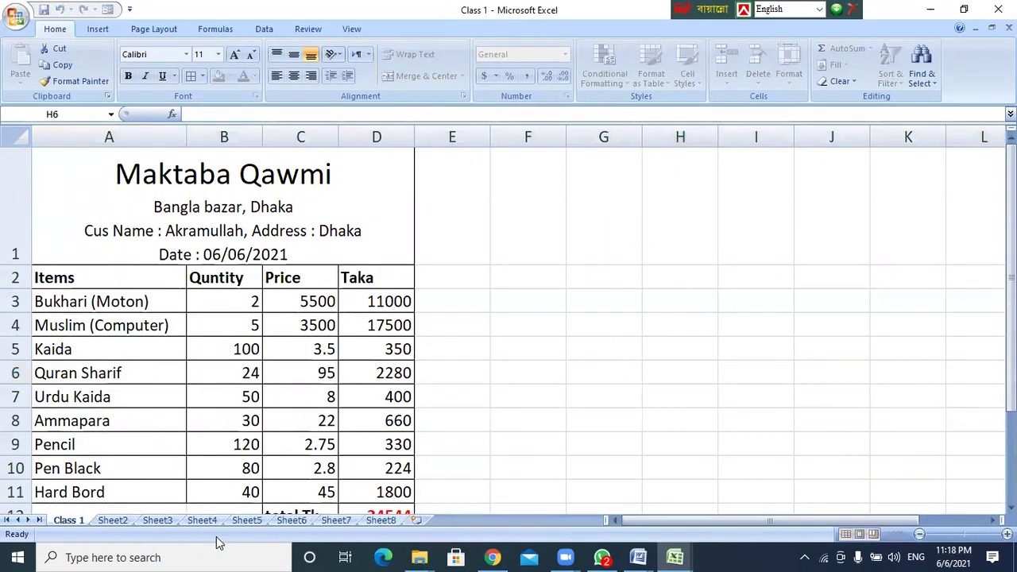
left_click(527, 395)
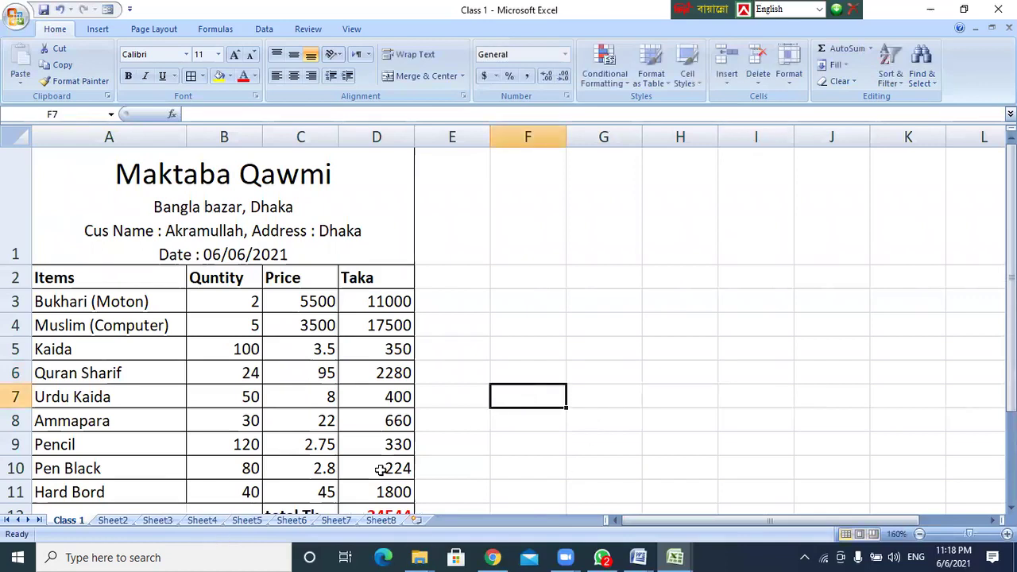
Rename the Sheet2 worksheet as "Class 2".
right_click(111, 521)
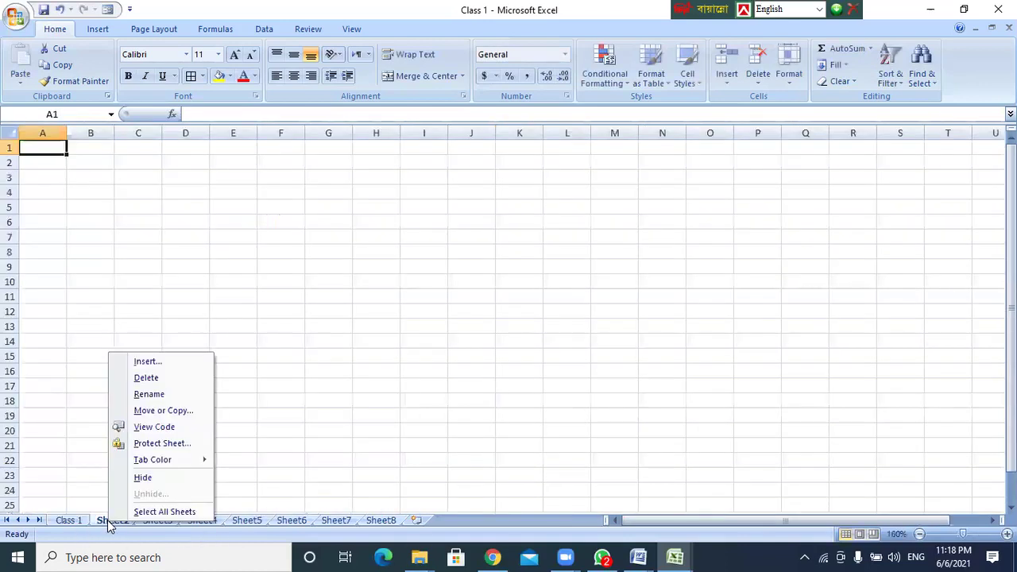
left_click(148, 393)
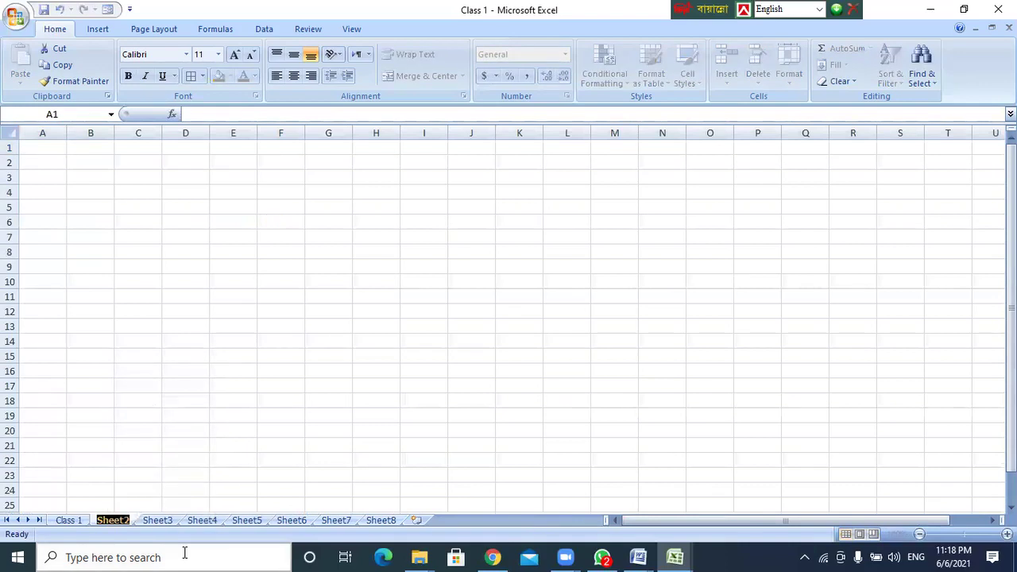
type("Class 2")
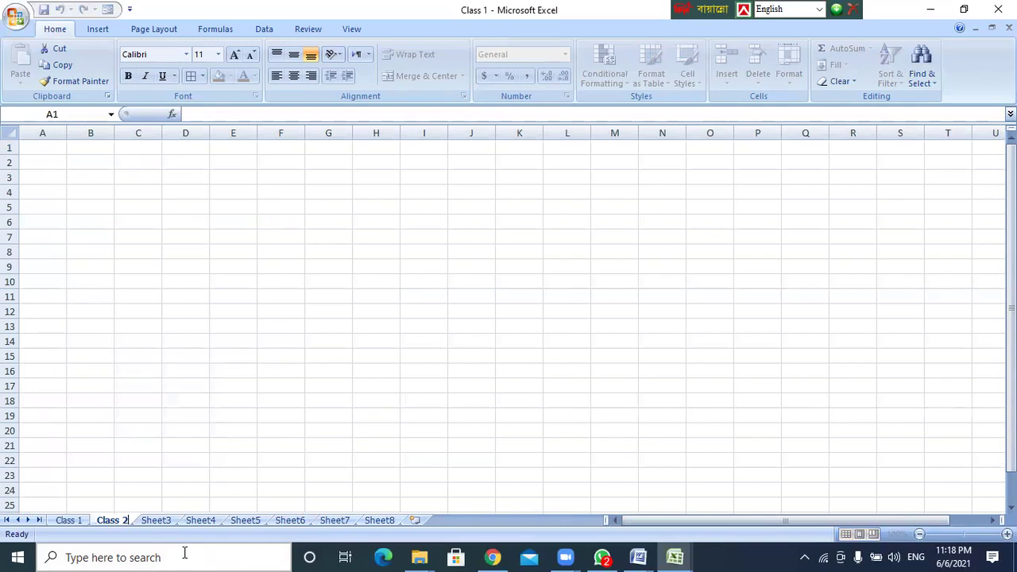
left_click(157, 446)
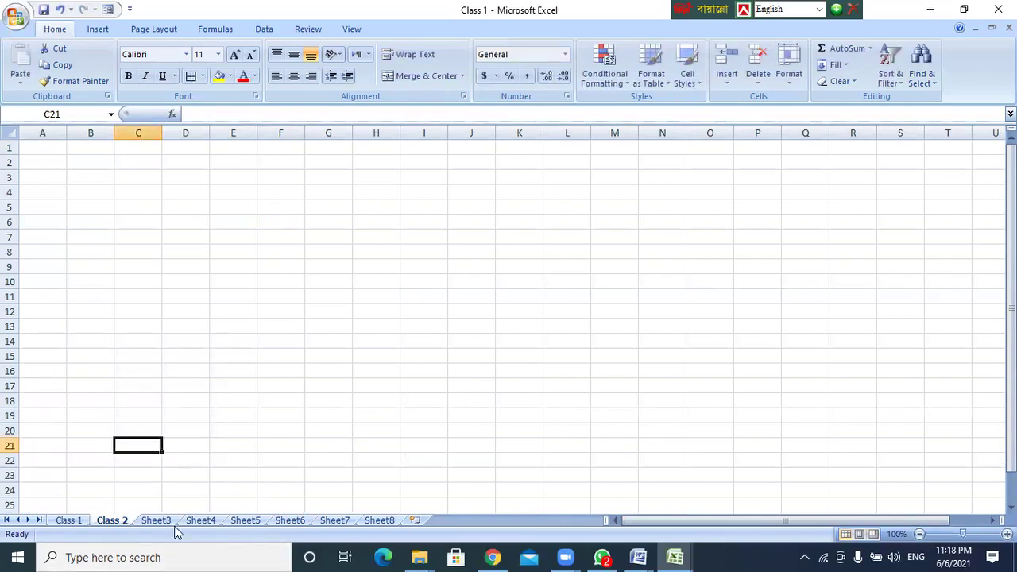
left_click(720, 86)
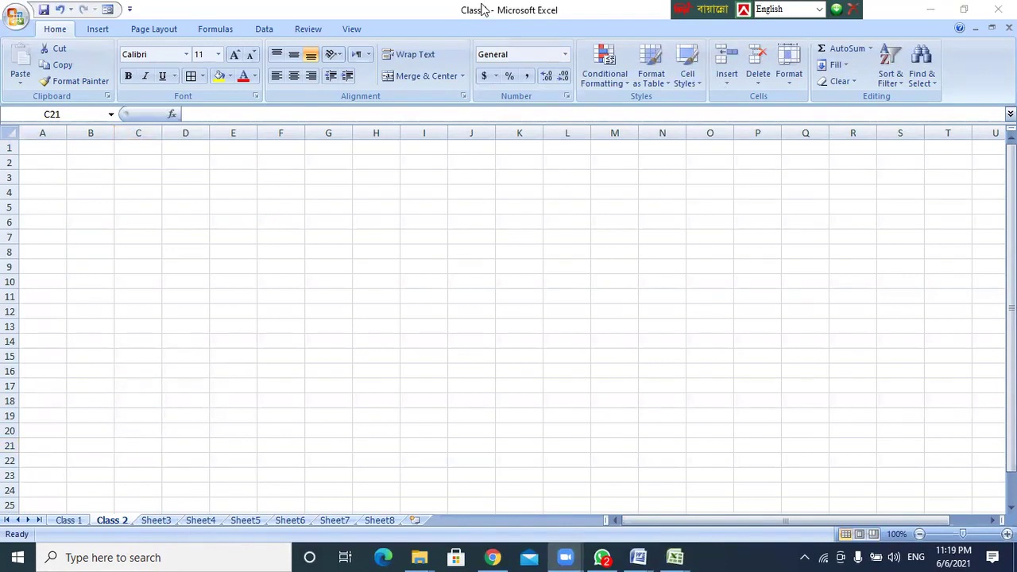
left_click(444, 254)
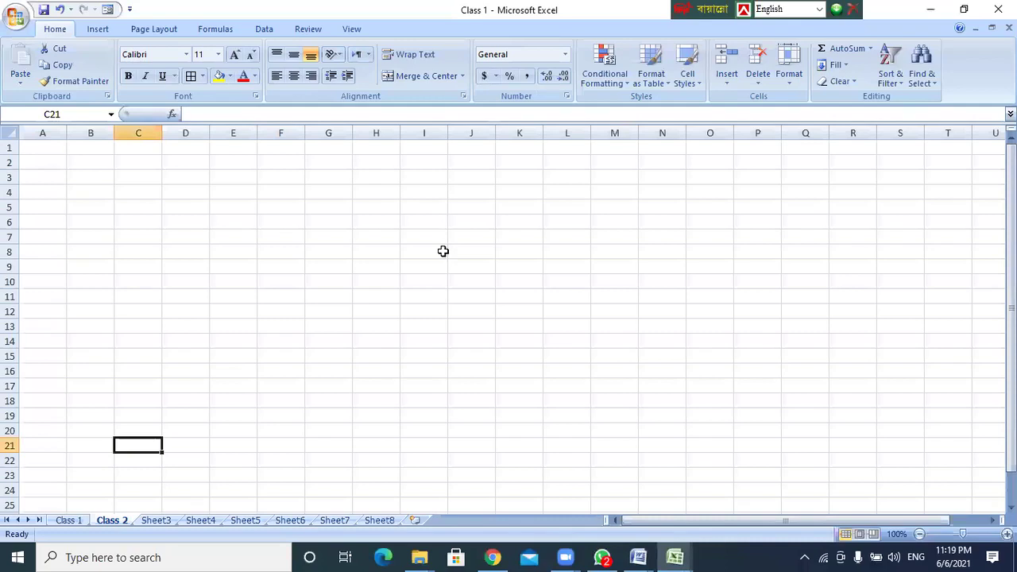